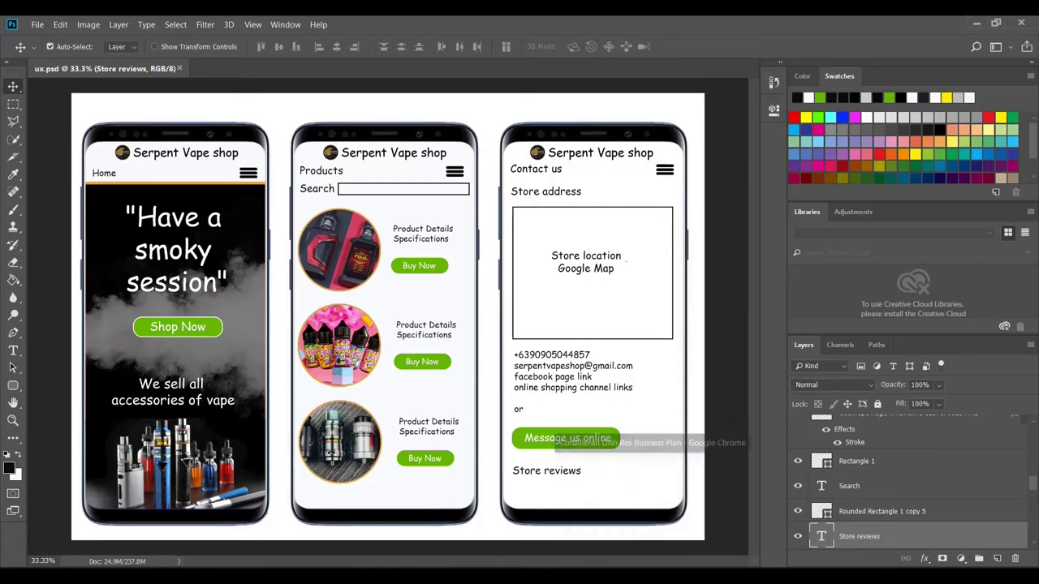
- Bring the Chrome window with the business plan website to the front
click(666, 512)
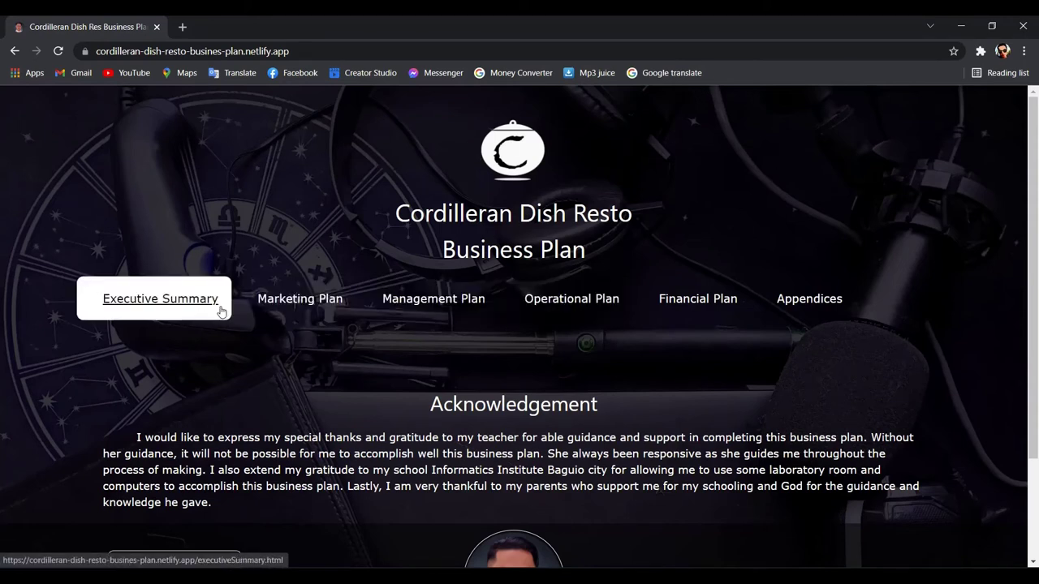
- Go through Marketing Plan to the business plan site's Executive Summary page
click(307, 310)
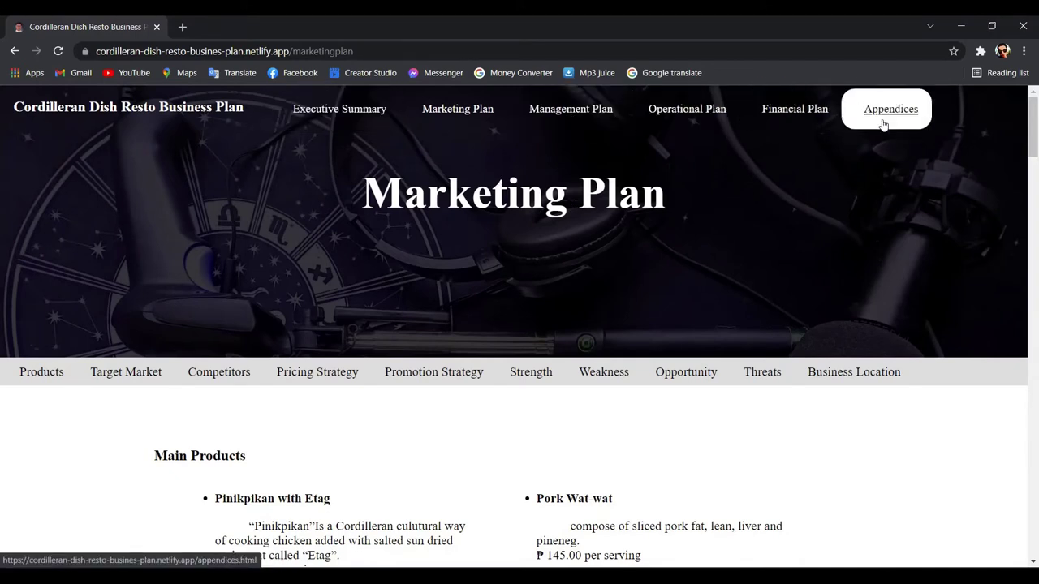
click(383, 119)
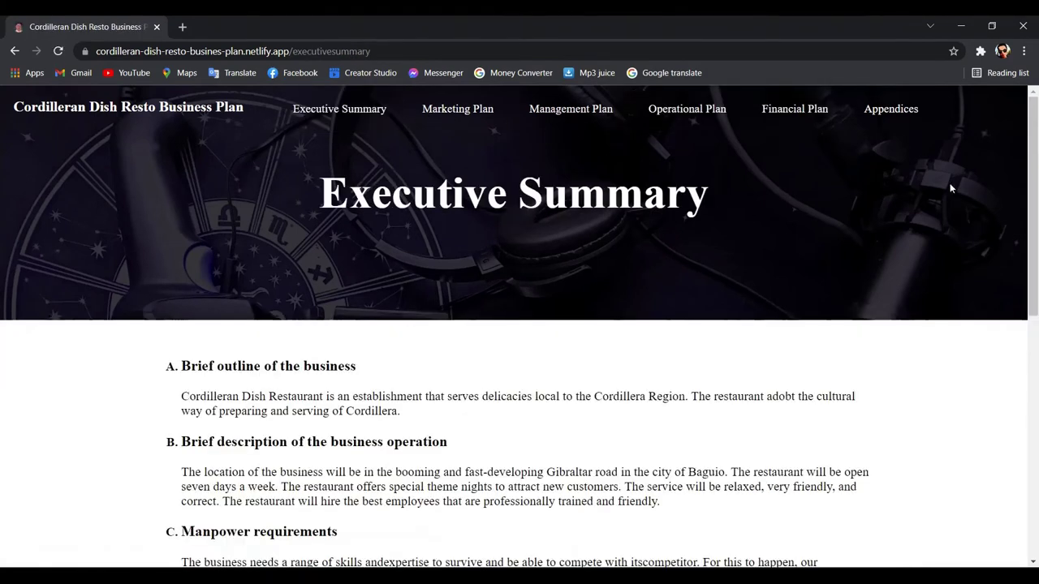
right_click(847, 158)
- Inspect the page in DevTools to preview the site in a responsive phone layout
click(865, 374)
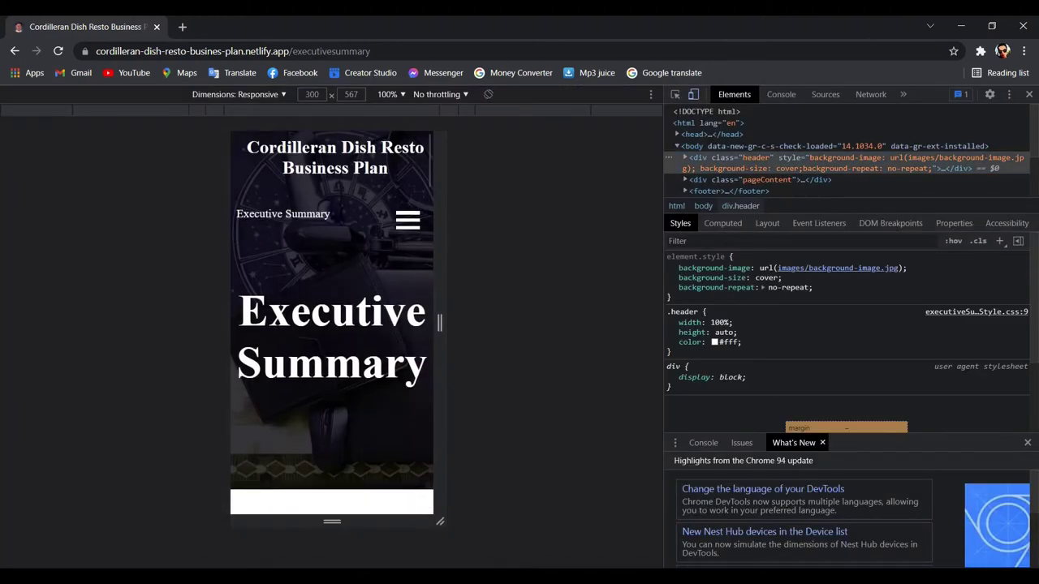
scroll(332, 314, down, 2)
scroll(332, 314, up, 2)
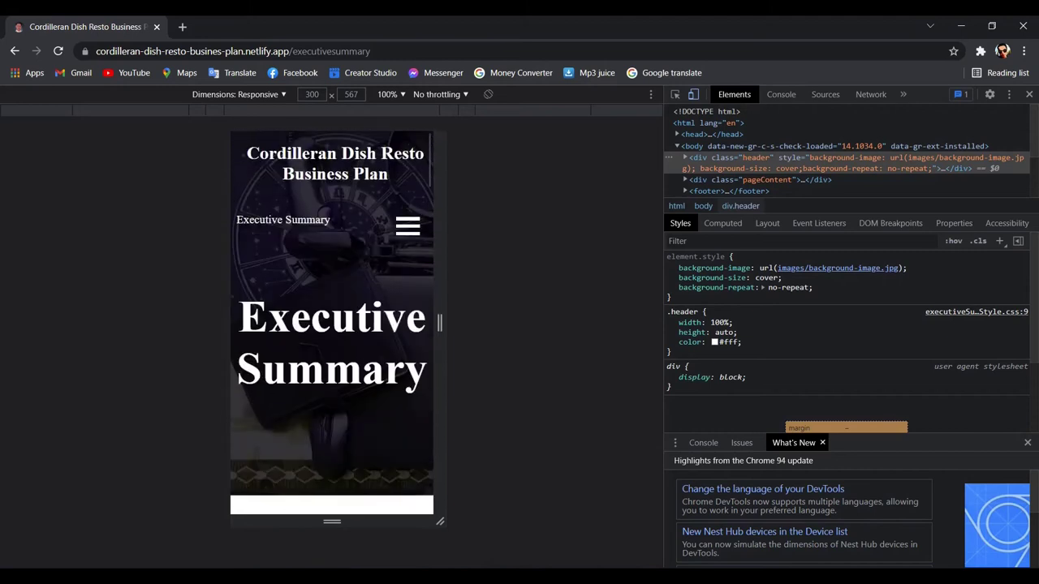
- Open the Management Plan page from the mobile hamburger menu, then close DevTools
click(408, 226)
click(407, 224)
click(407, 227)
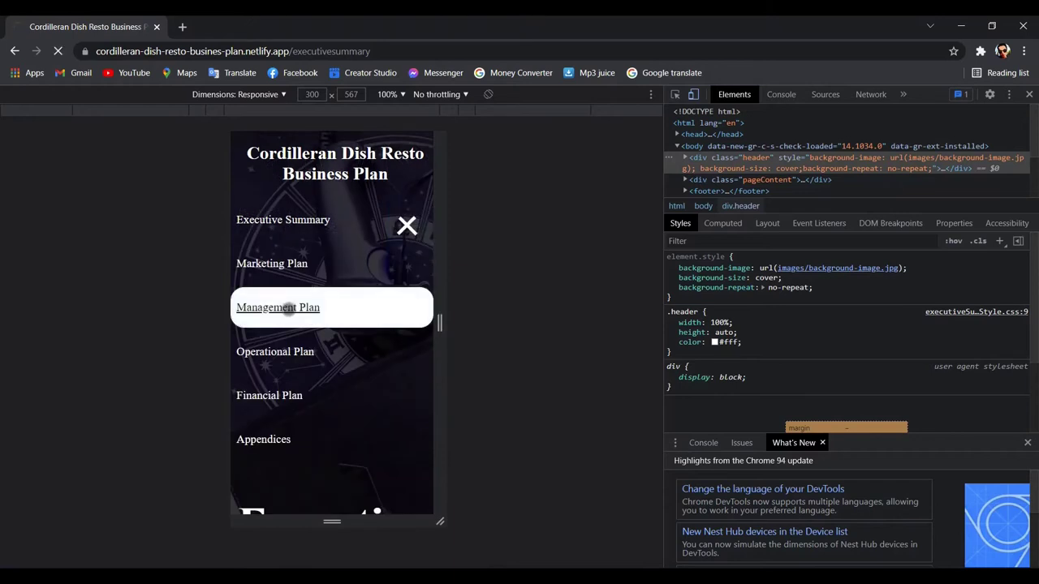
click(283, 307)
scroll(393, 280, down, 15)
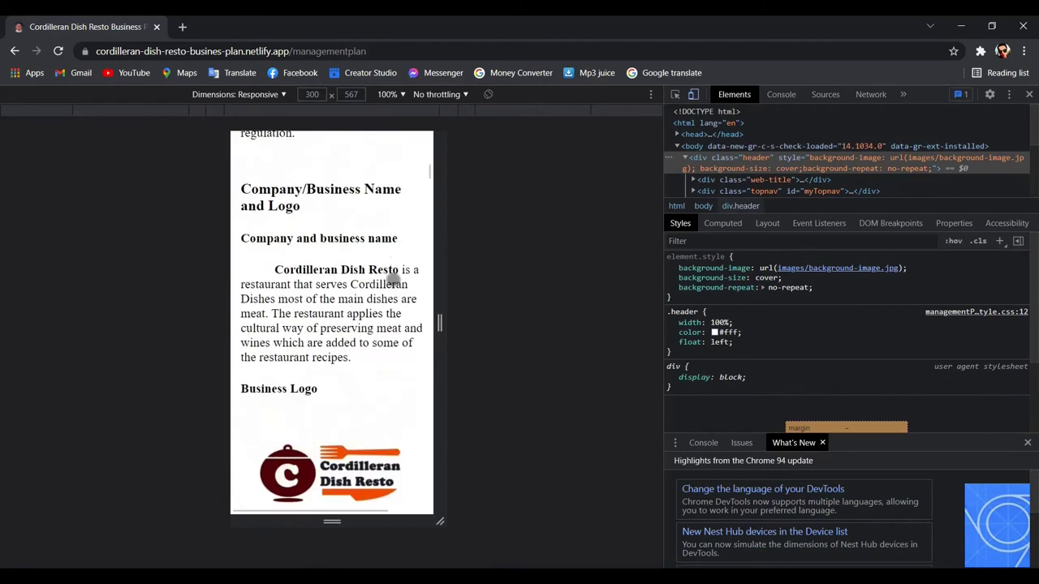
scroll(392, 280, down, 6)
scroll(393, 279, up, 20)
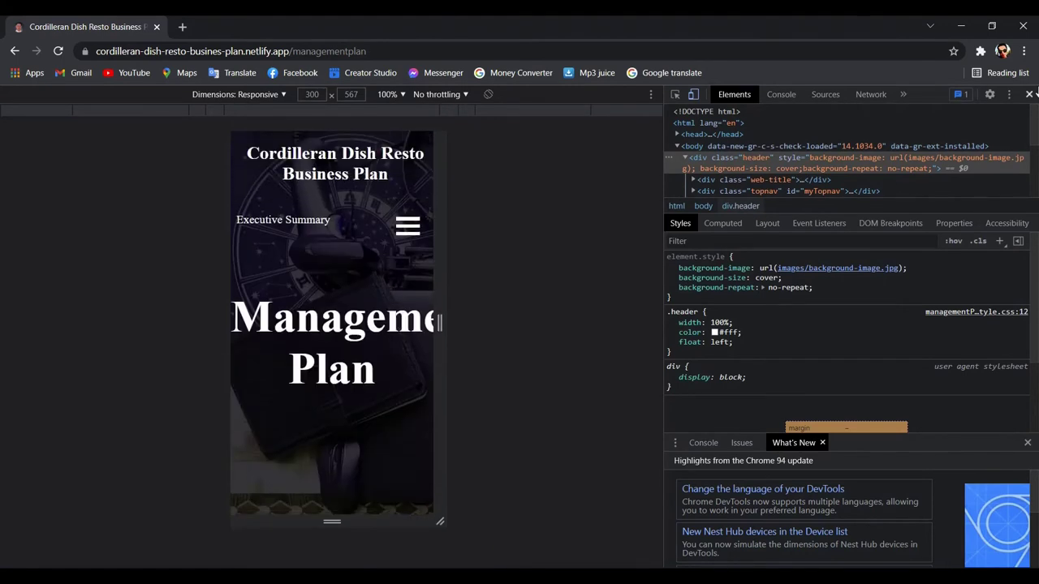
click(1028, 95)
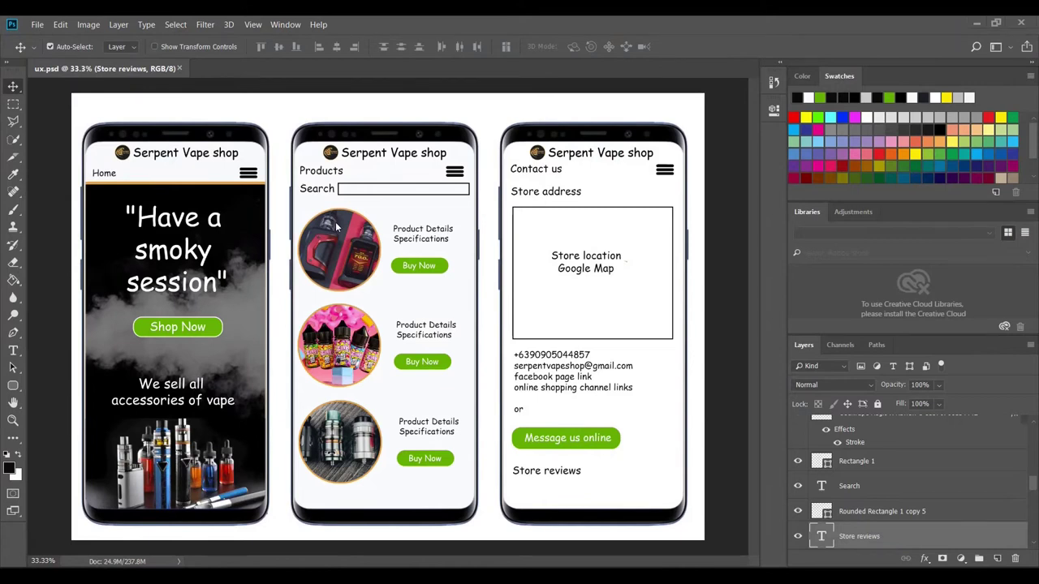
- Check the three product image layers, then bring up the New Document dialog
click(336, 367)
click(333, 455)
click(337, 258)
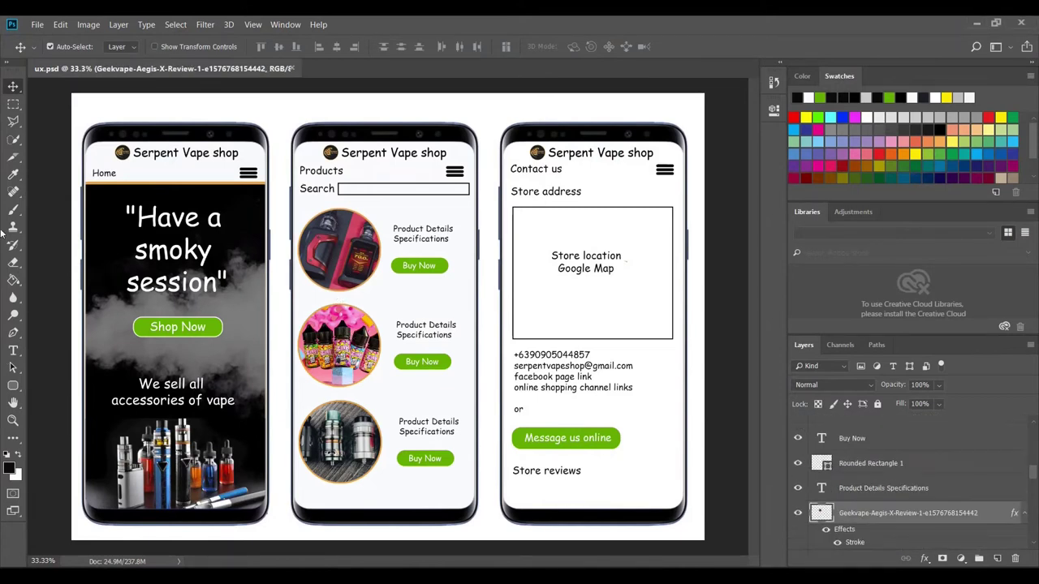
click(37, 24)
click(47, 38)
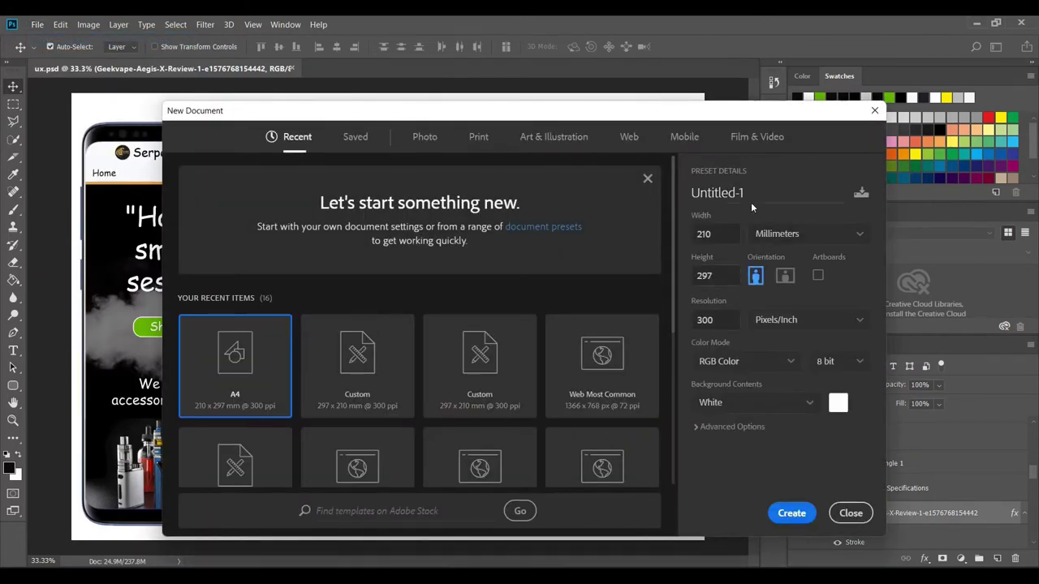
- Create a landscape 297 × 210 mm, 300 ppi document named 'ux ui'
click(753, 201)
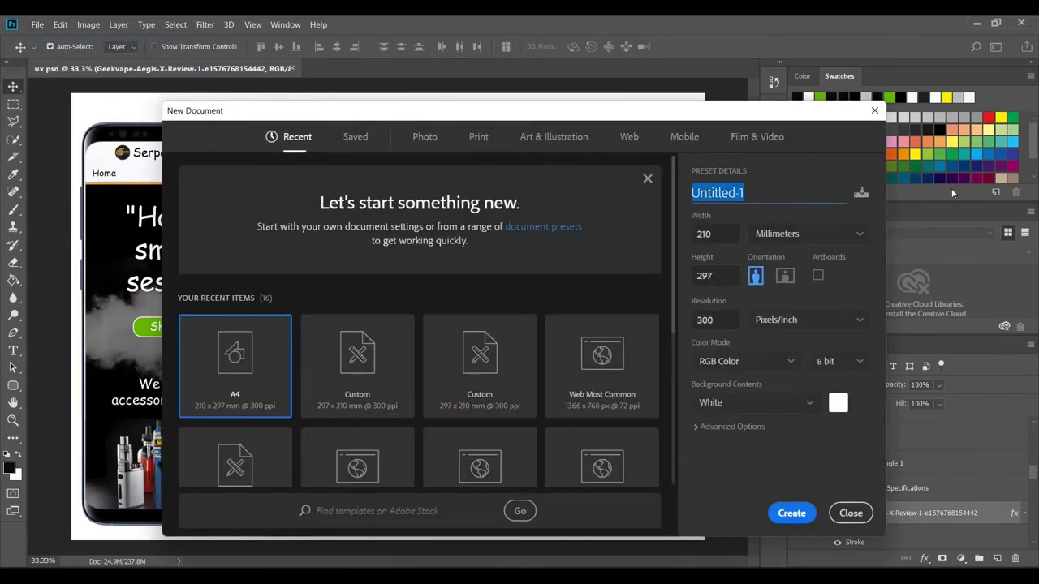
text(UX)
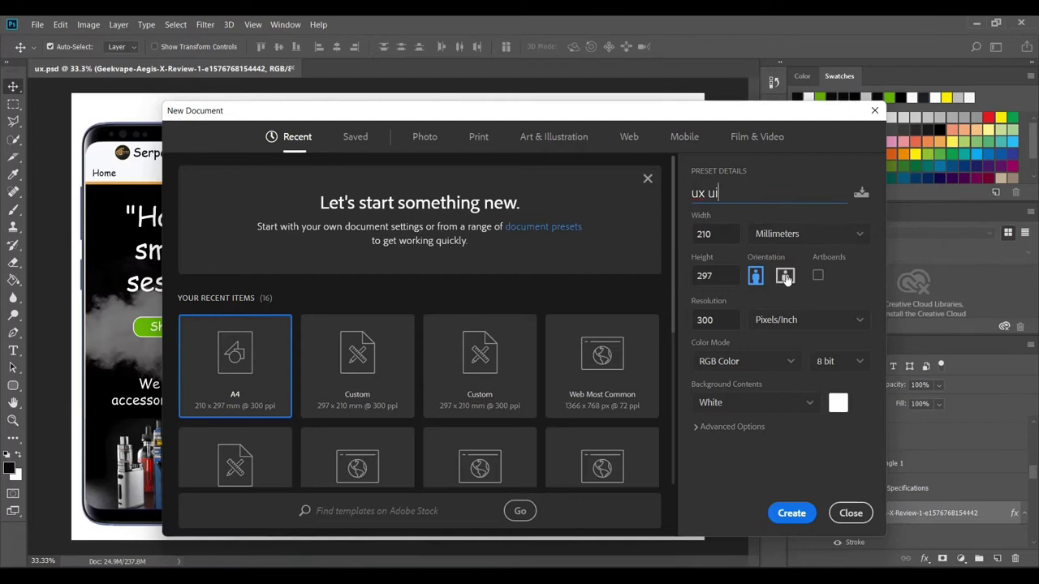
click(856, 279)
click(781, 279)
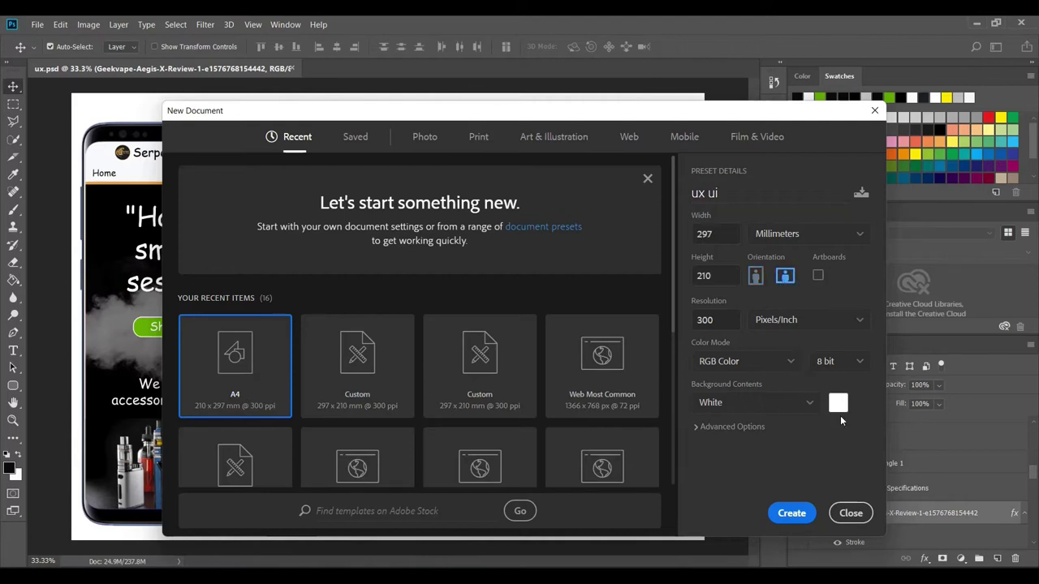
click(792, 514)
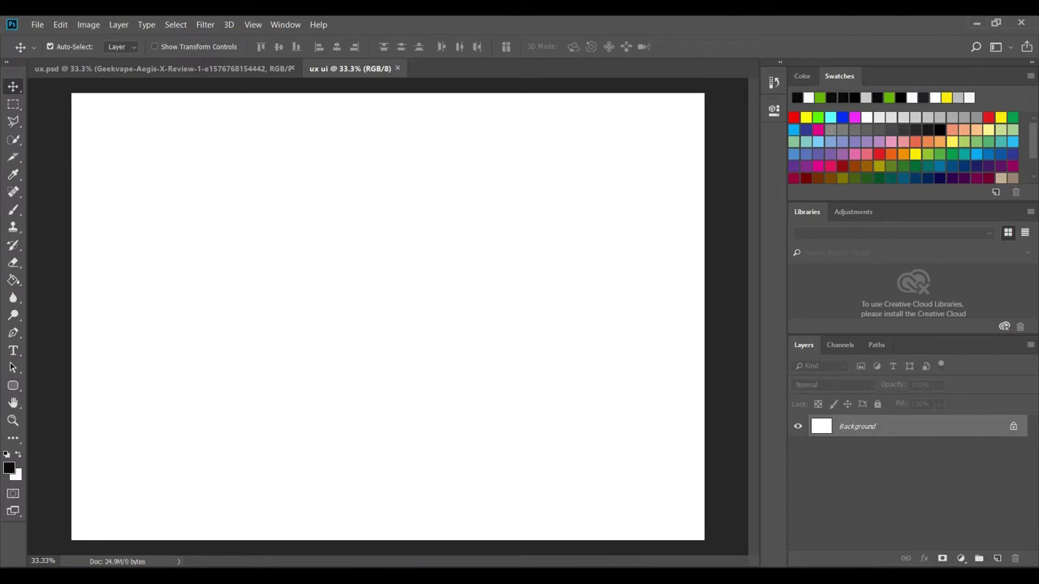
- Browse File Explorer to the Desktop > Set B > pictures folder
key(super+e)
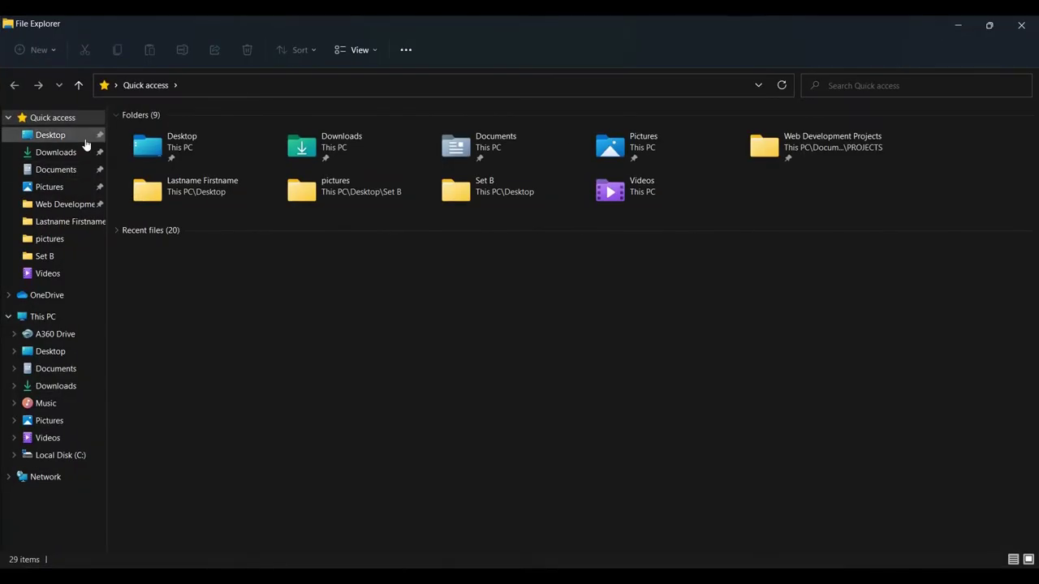
click(80, 141)
double_click(159, 205)
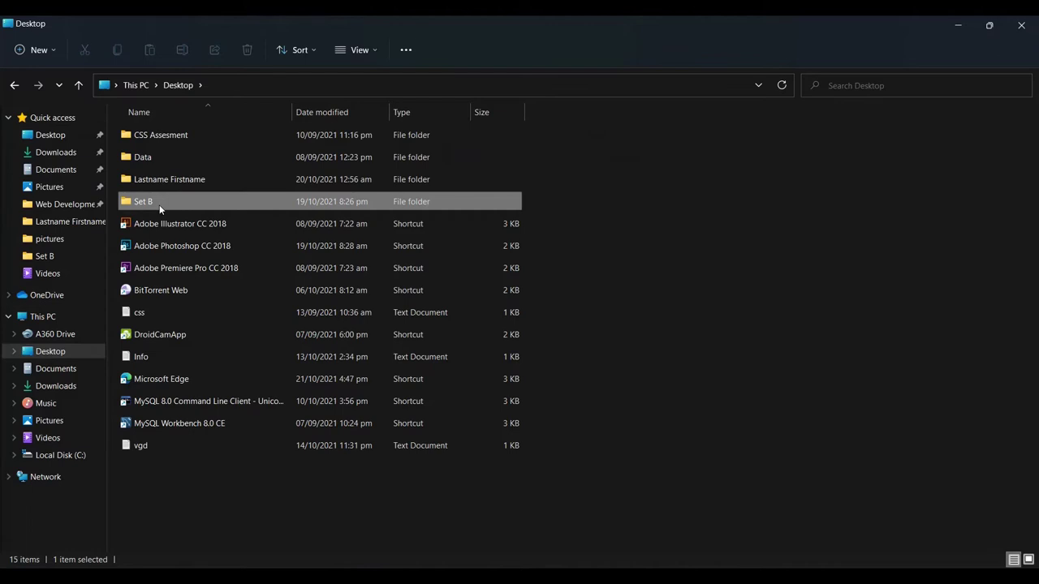
click(167, 138)
double_click(167, 138)
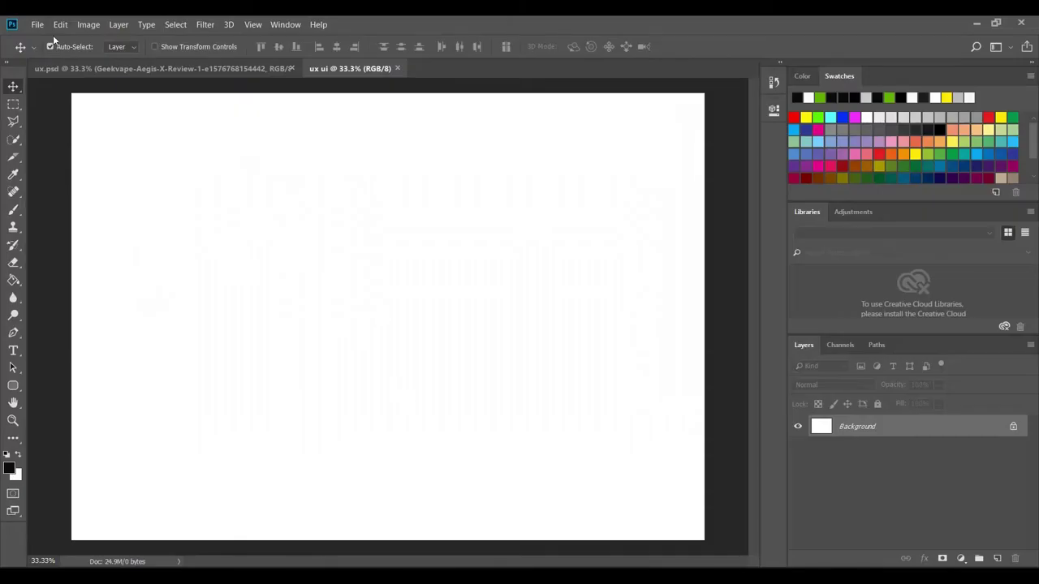
- Place Embedded the 'ux ui' phone-frames image from Desktop > Set B > pictures and commit it
click(38, 25)
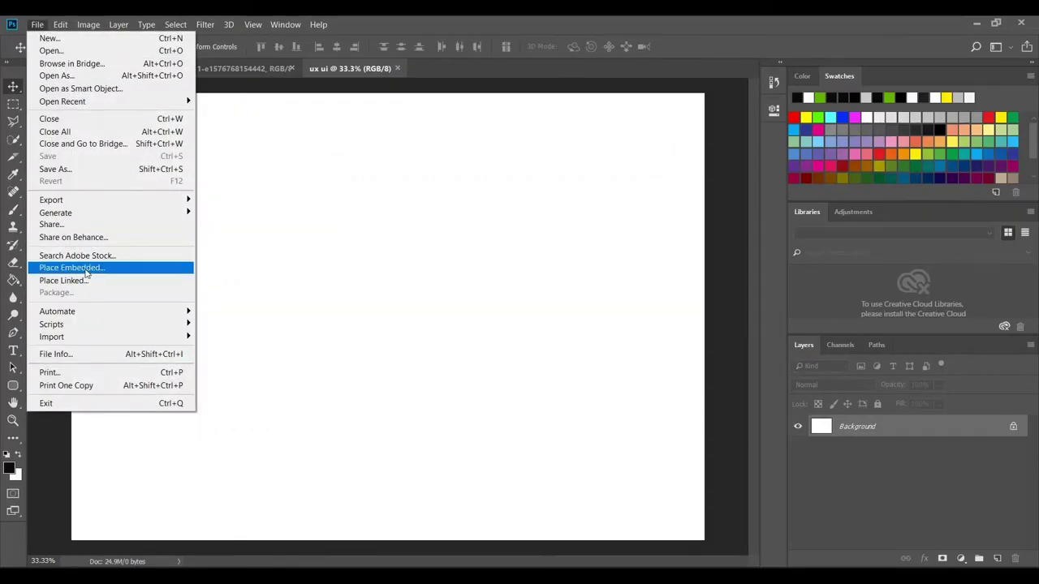
click(90, 266)
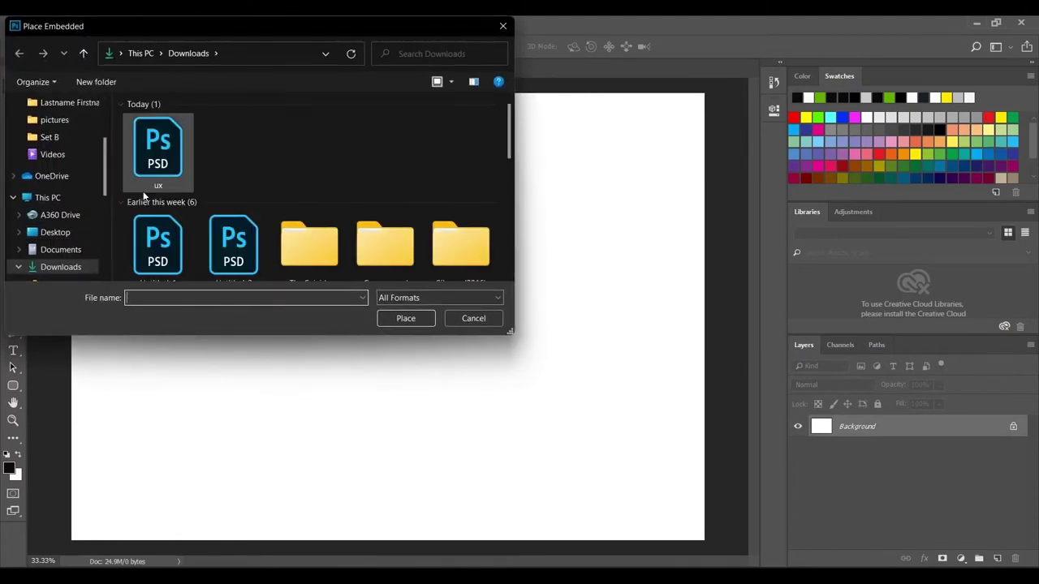
click(53, 232)
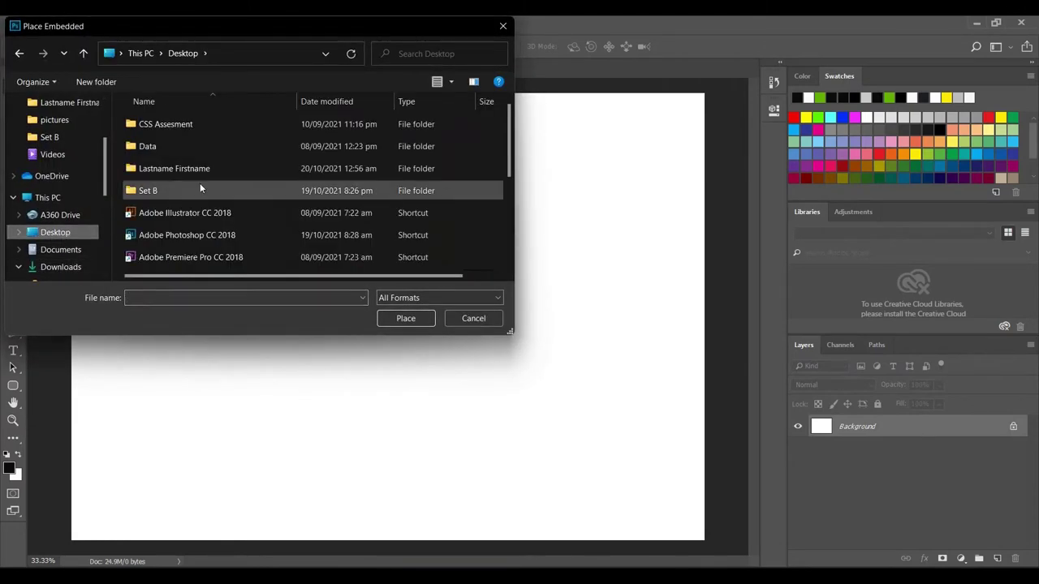
double_click(171, 190)
double_click(179, 125)
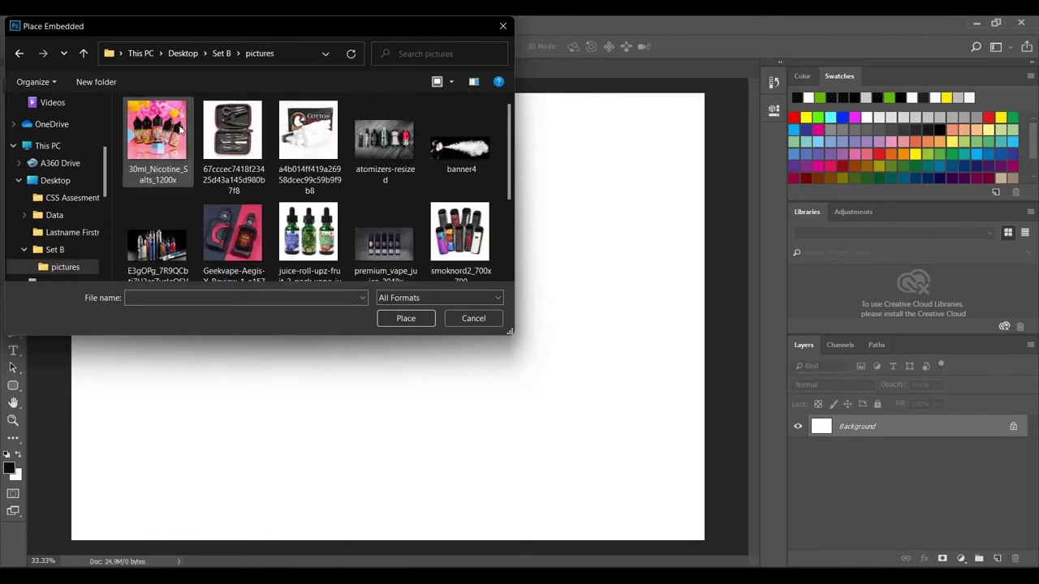
scroll(403, 180, down, 2)
click(233, 229)
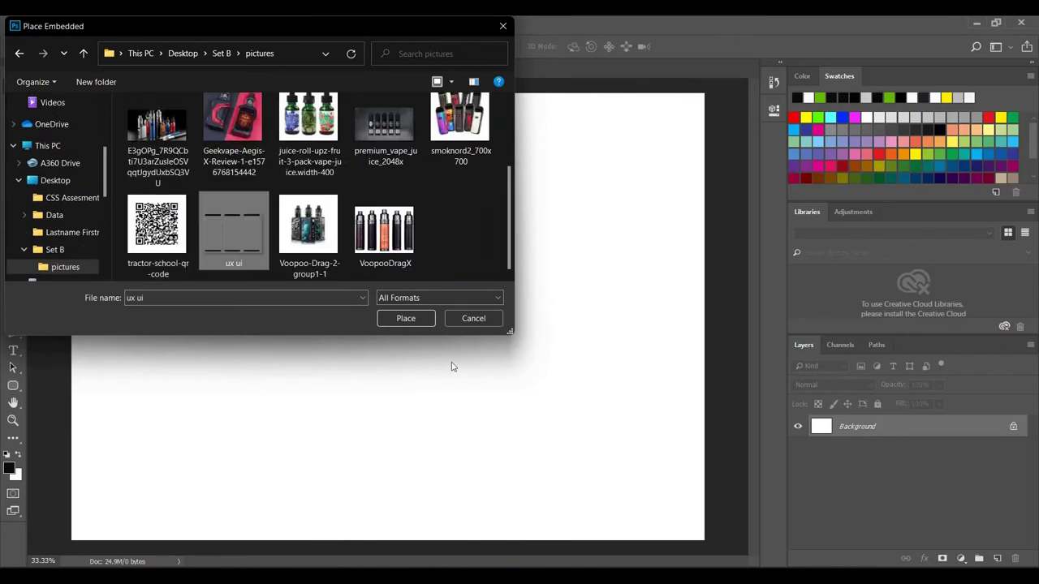
click(405, 318)
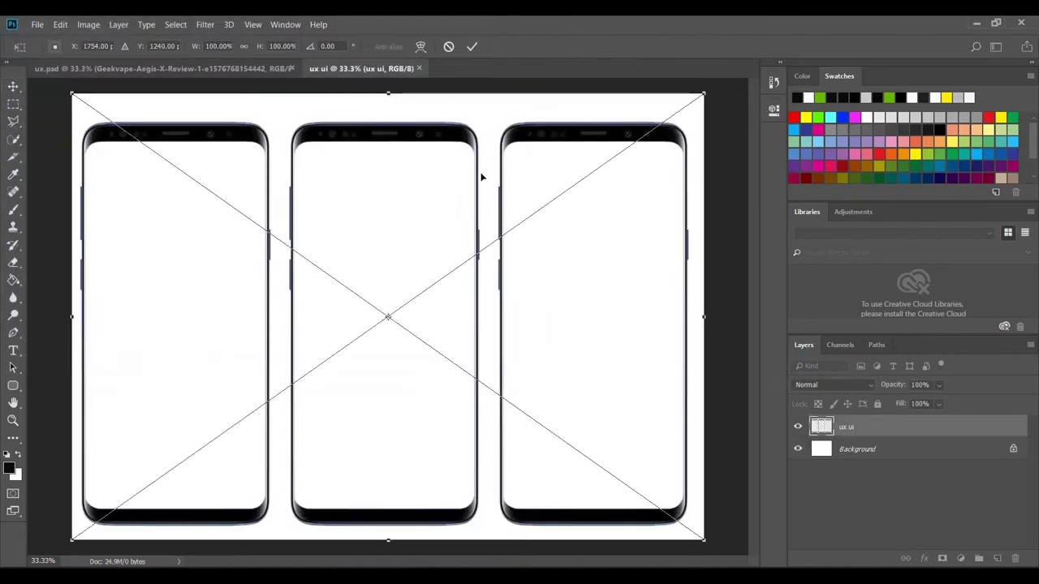
click(473, 46)
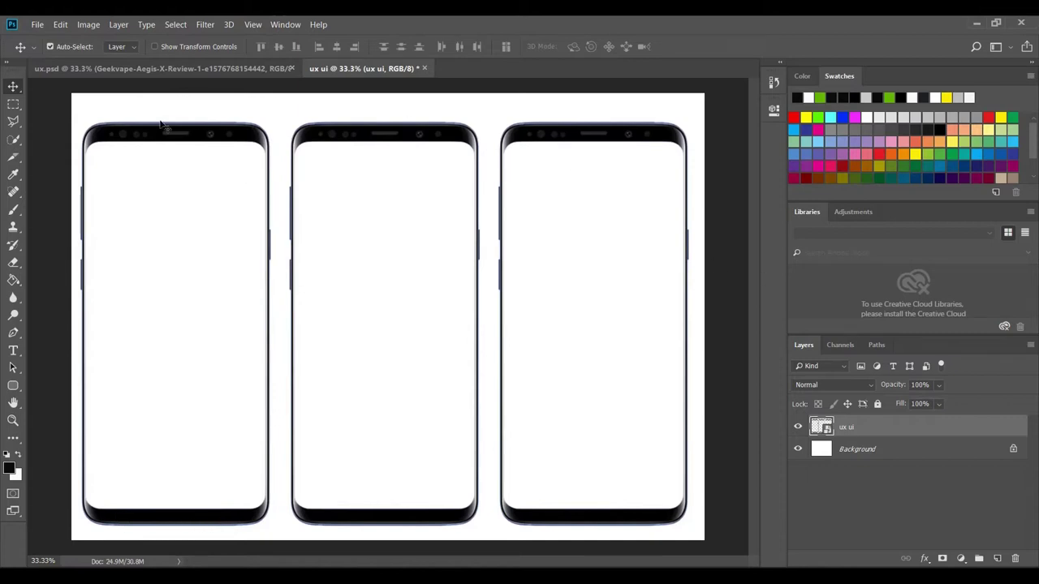
click(191, 69)
click(340, 65)
click(36, 24)
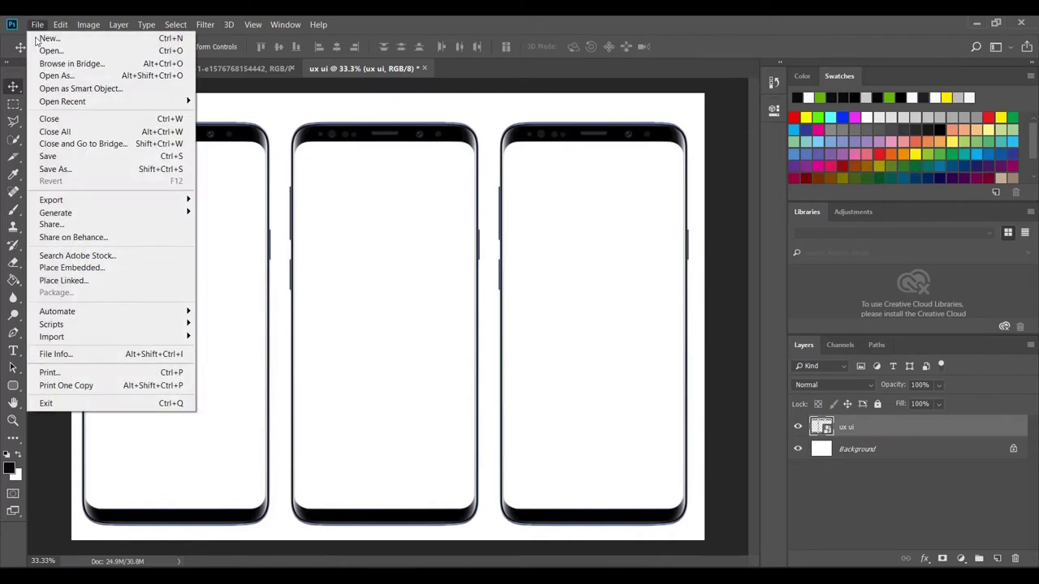
click(101, 268)
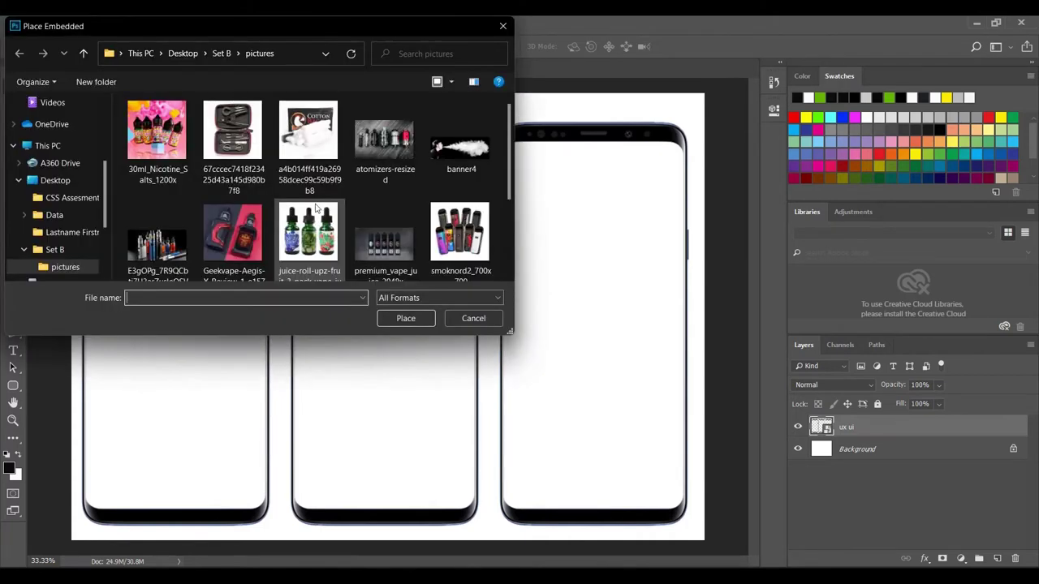
click(85, 53)
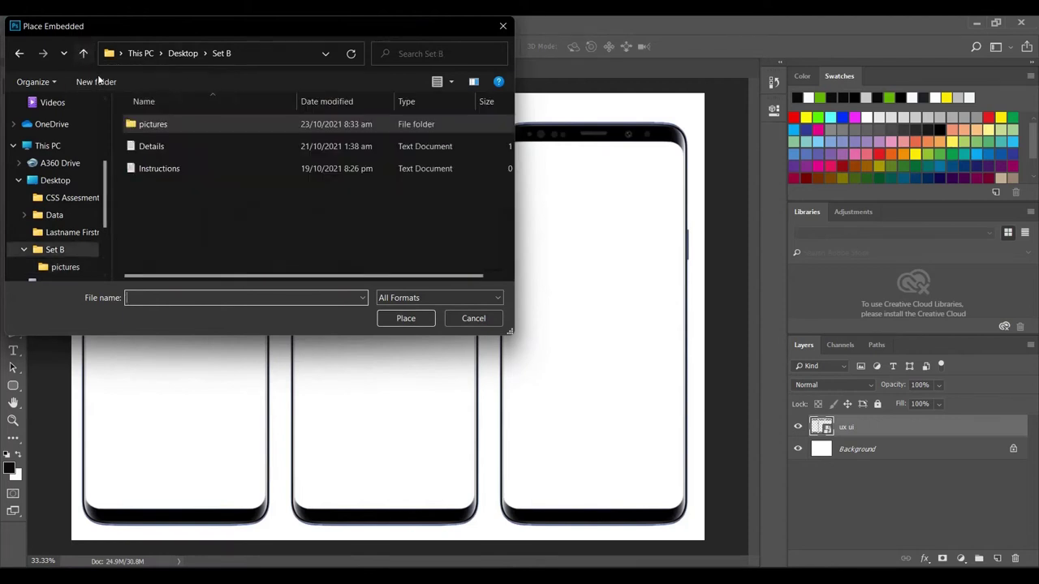
click(84, 54)
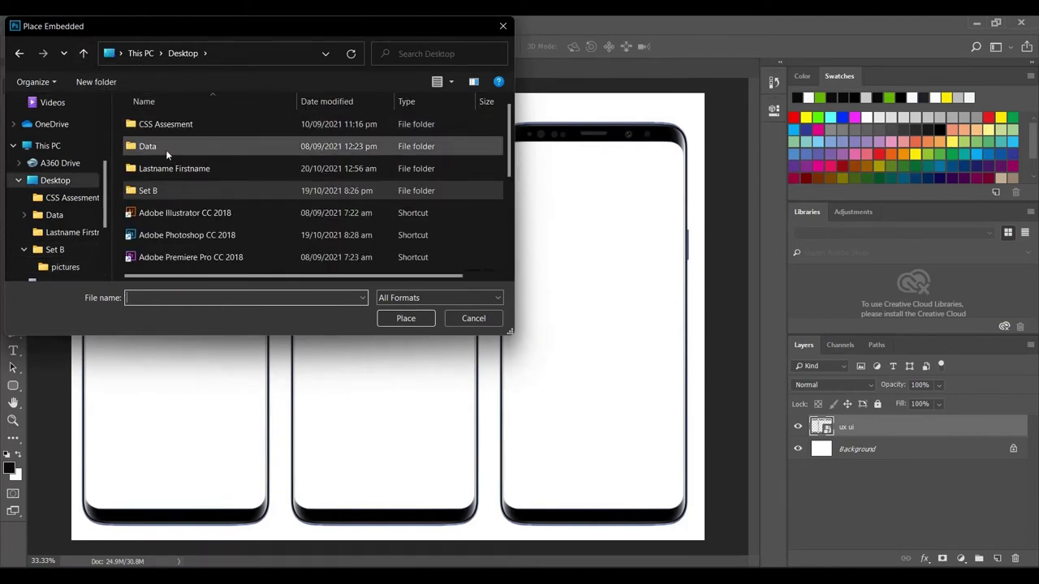
double_click(158, 168)
click(445, 227)
click(405, 319)
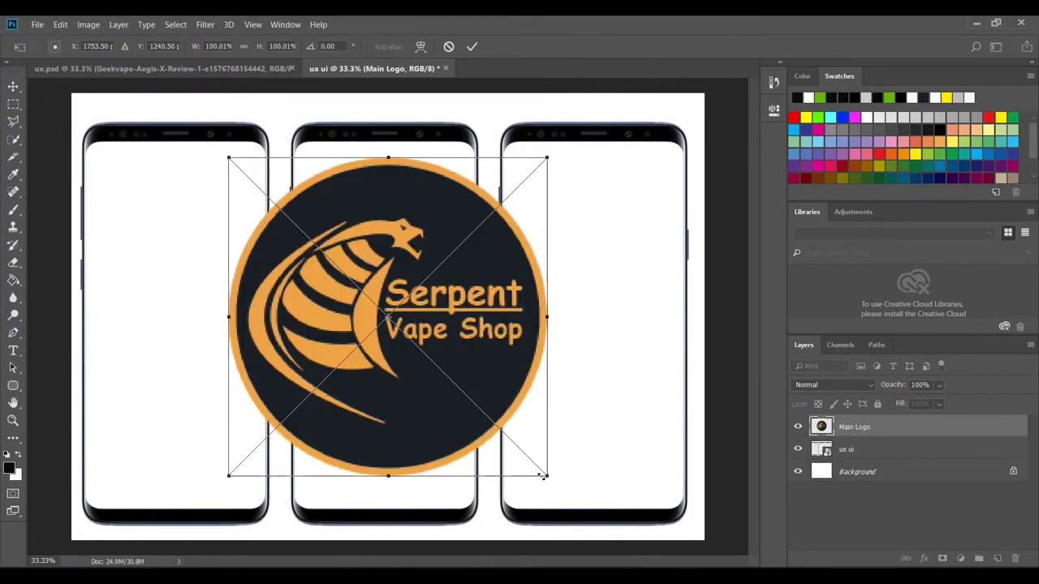
drag(550, 479, 528, 442)
- Cancel the pending placement and close the accidentally opened Adobe Stock page
click(448, 46)
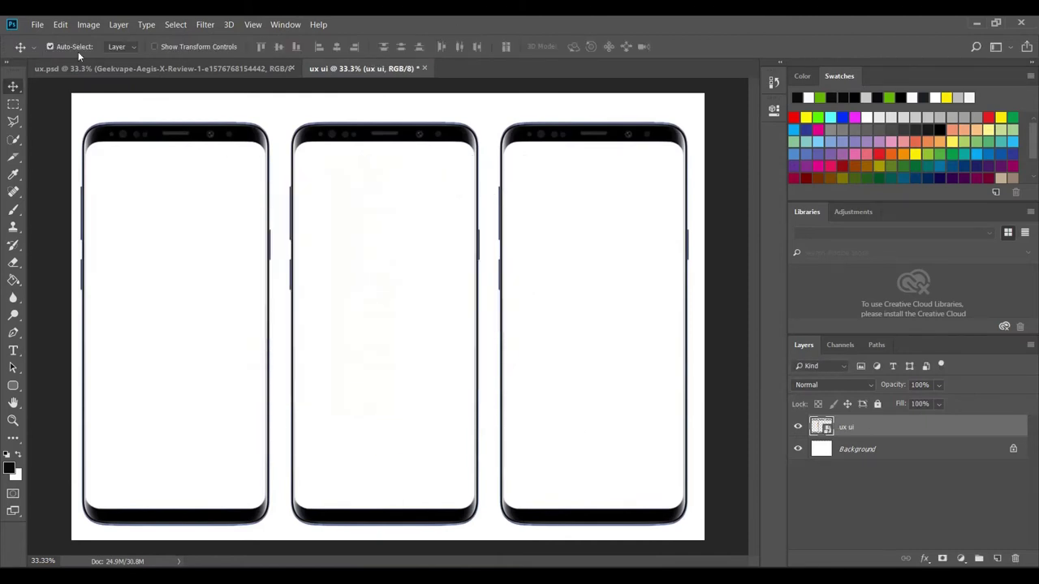
click(37, 25)
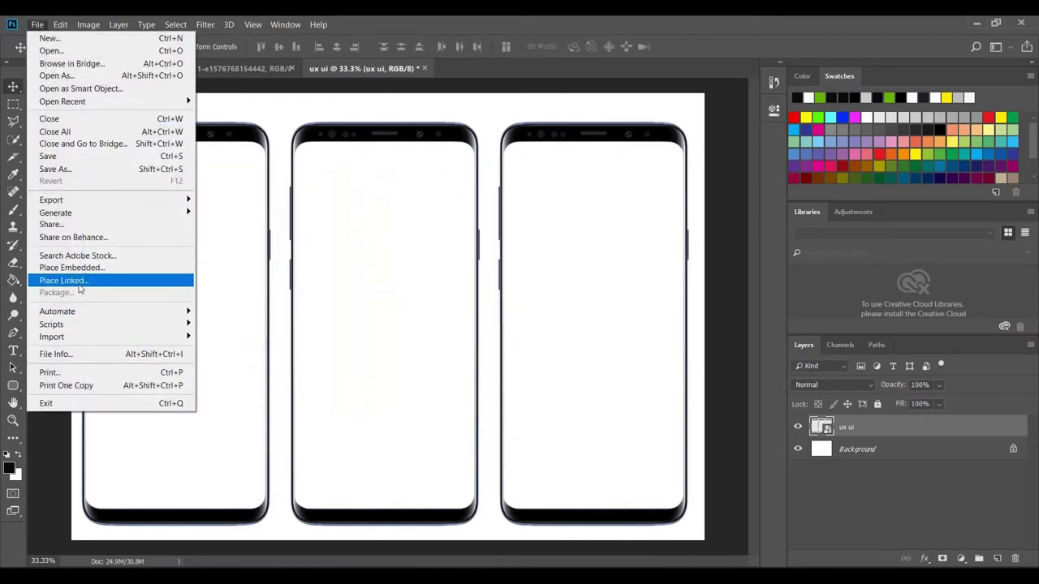
click(84, 258)
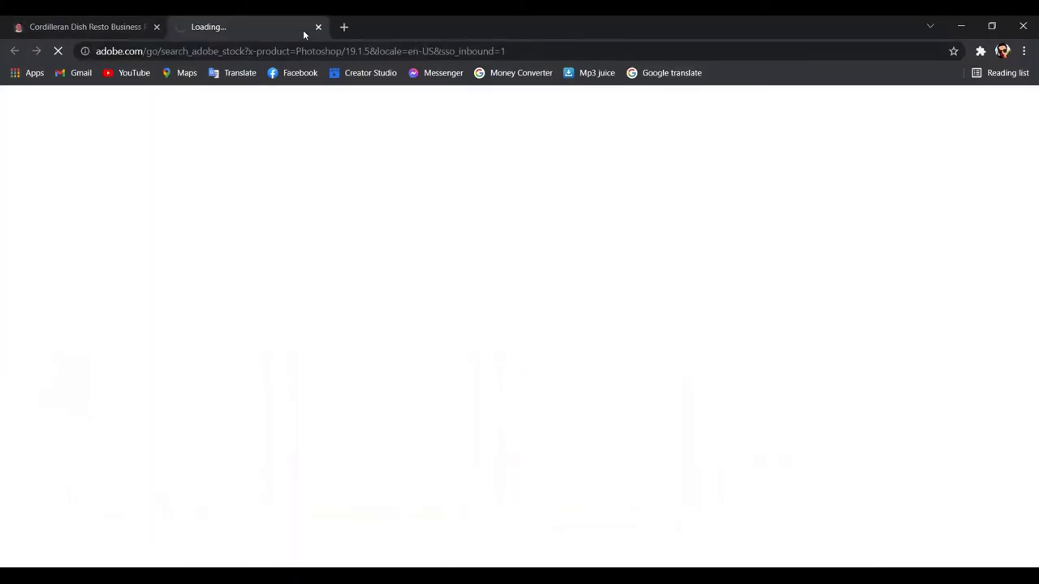
click(318, 27)
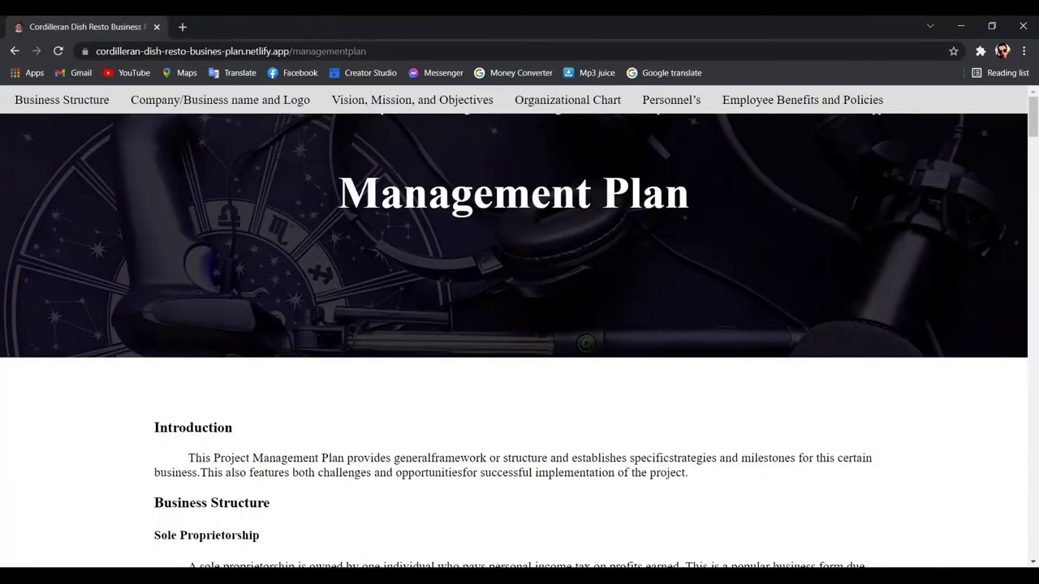
key(alt+Tab)
- Embed the Main Logo and shrink it to 8.47% near the first phone's top-left corner
click(38, 24)
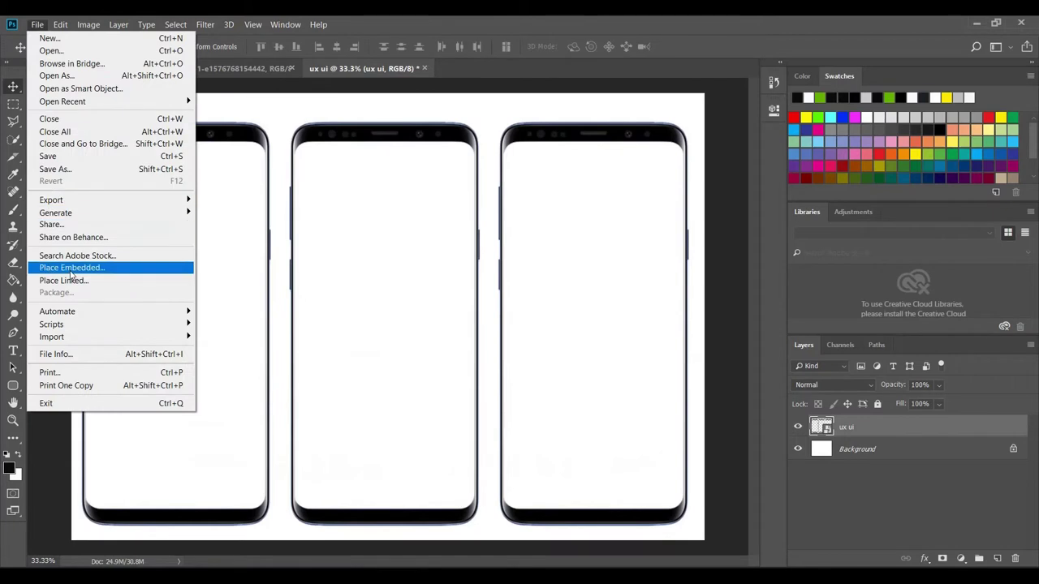
click(81, 271)
click(469, 215)
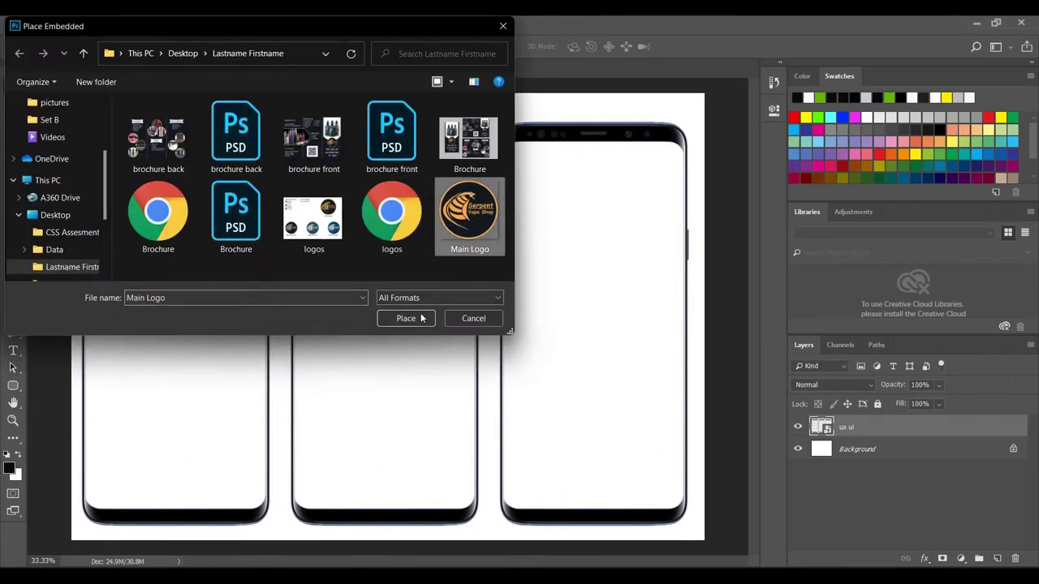
click(405, 318)
drag(550, 477, 166, 159)
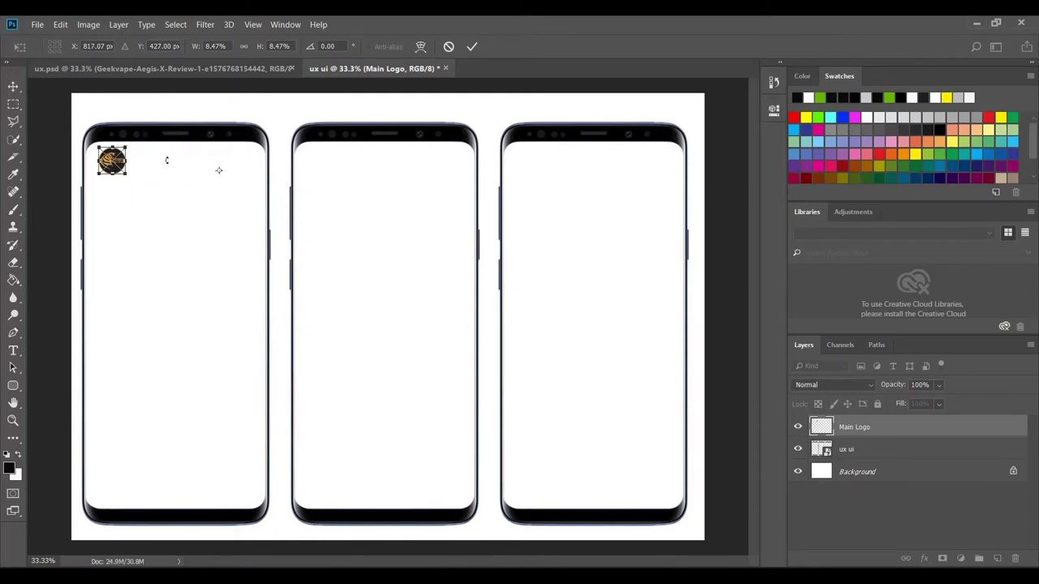
click(474, 47)
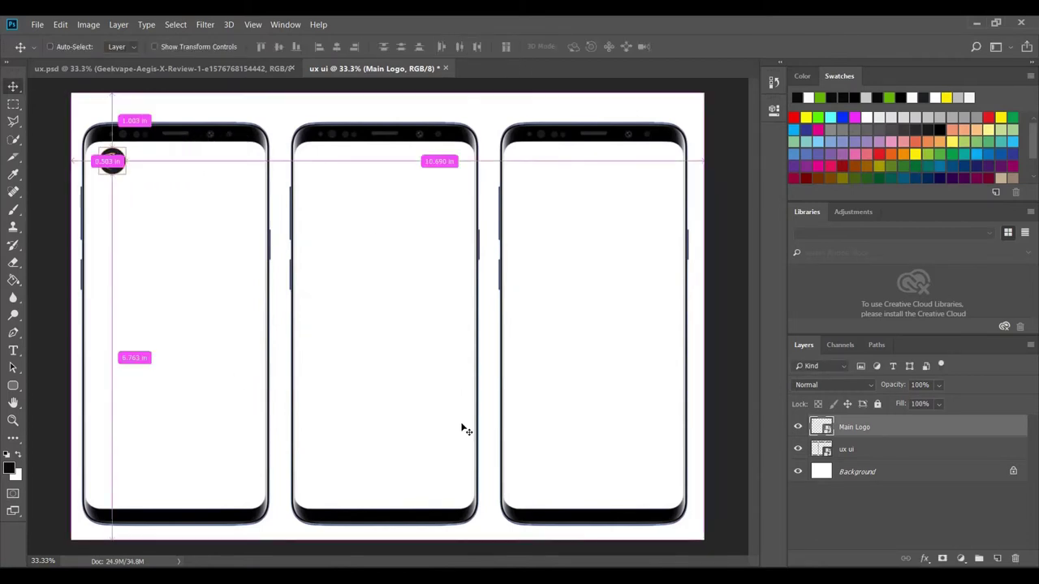
- Nudge the Main Logo left into the corner and rescale it to 7.11%
key(ctrl+plus)
scroll(468, 326, up, 3)
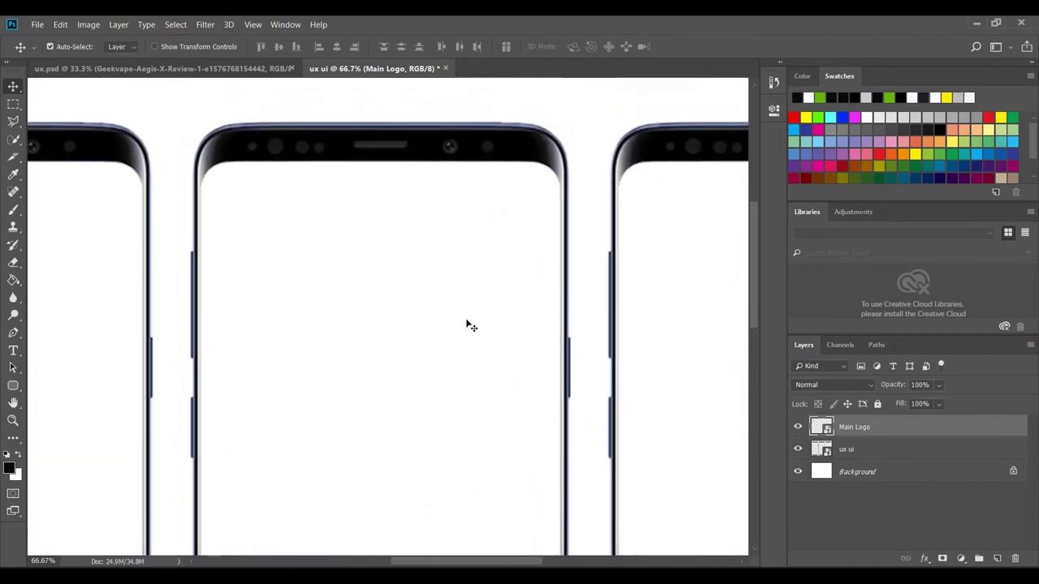
drag(491, 564, 417, 556)
drag(193, 225, 183, 225)
scroll(224, 269, down, 2)
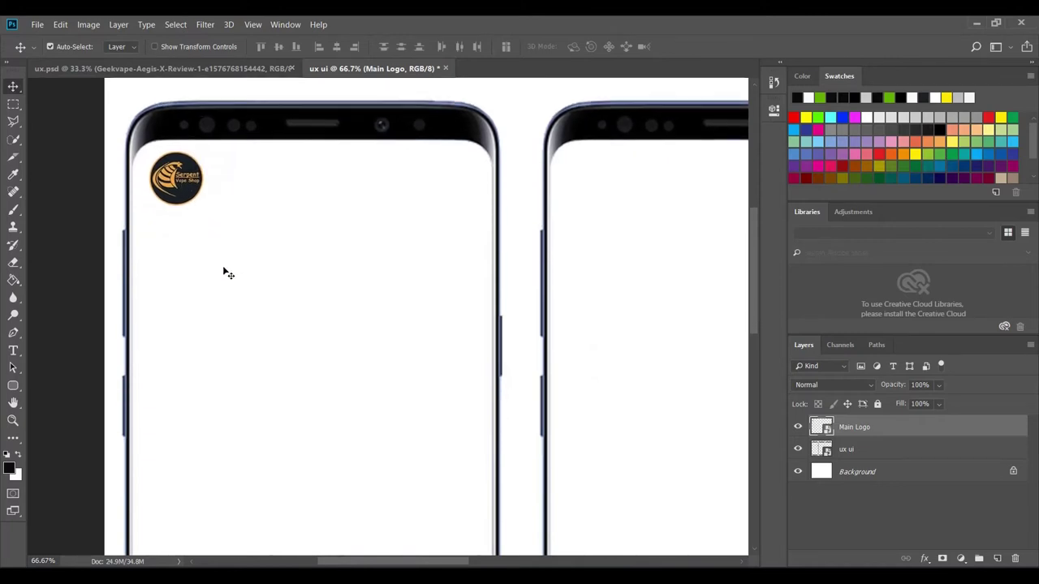
key(ctrl+t)
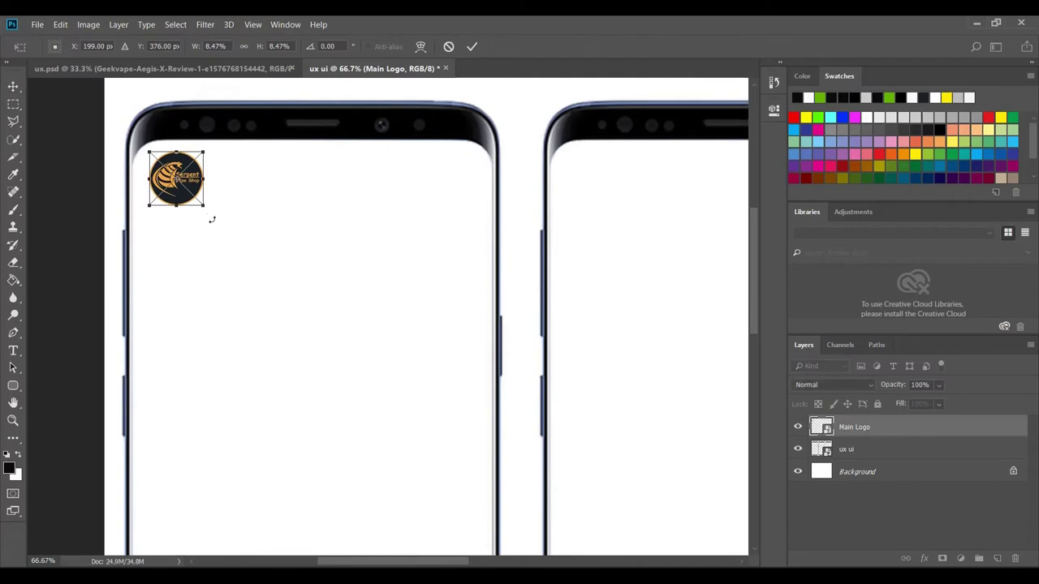
drag(202, 206, 194, 197)
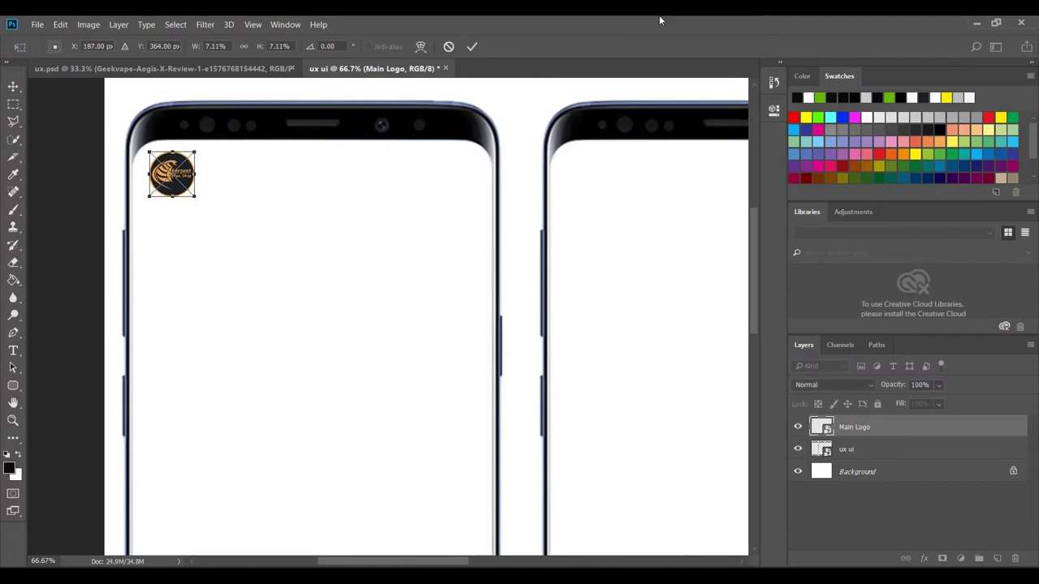
click(472, 47)
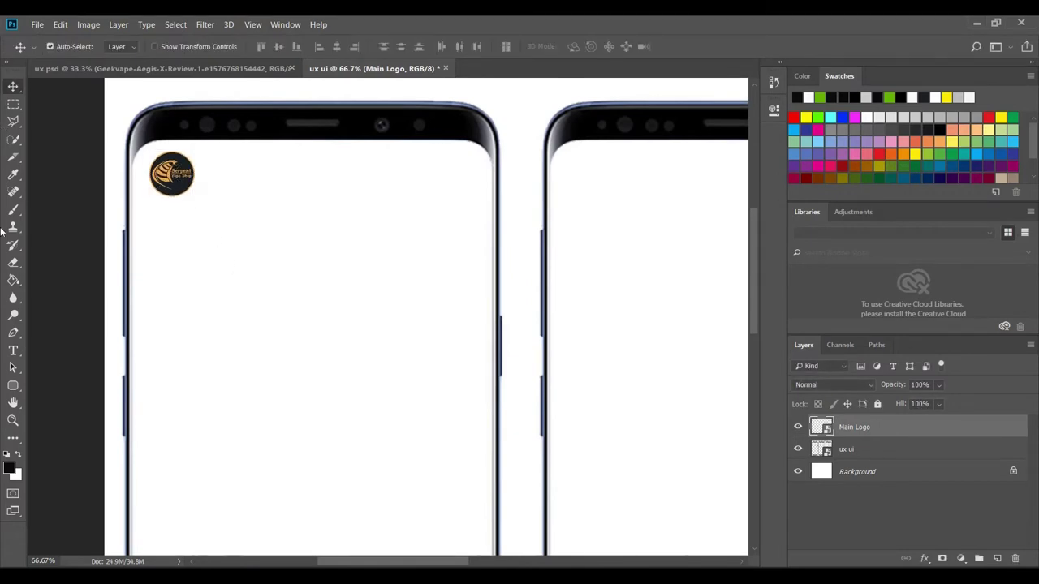
click(13, 350)
- Type 'Serpent Vape Shop' beside the logo, commit it, and select it with the Main Logo layer
click(224, 169)
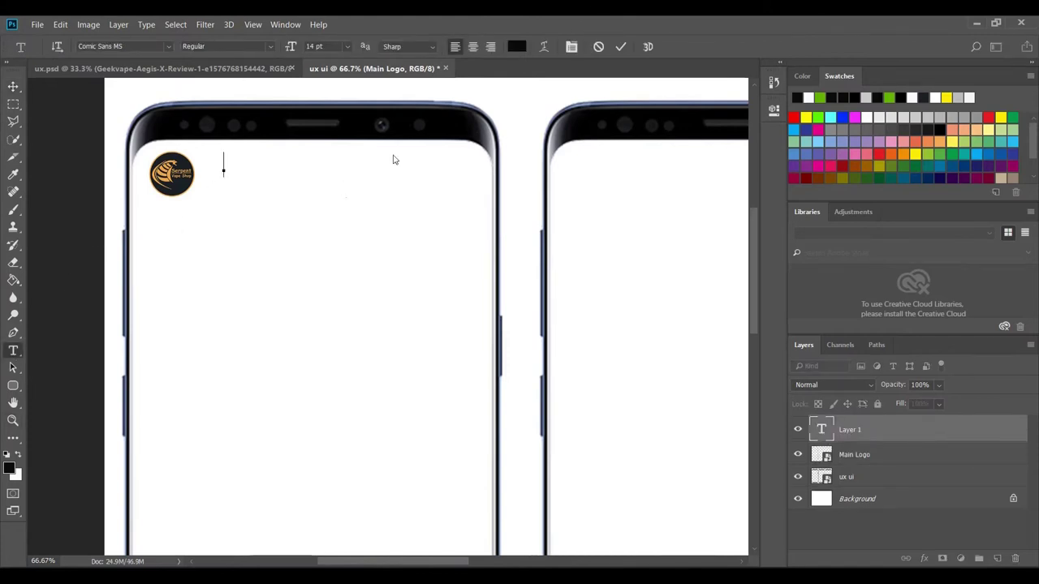
text(Se)
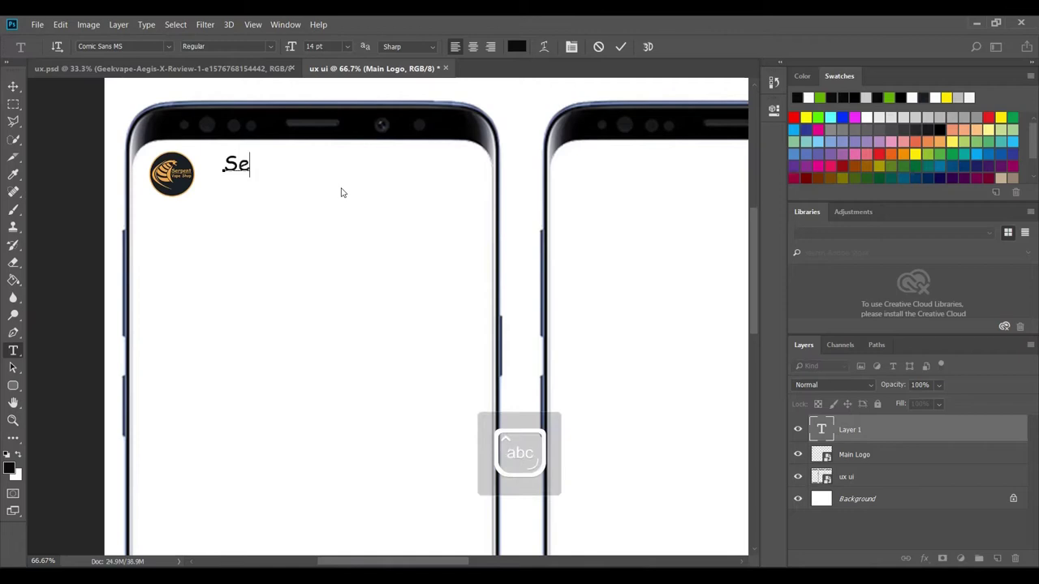
text(rpen)
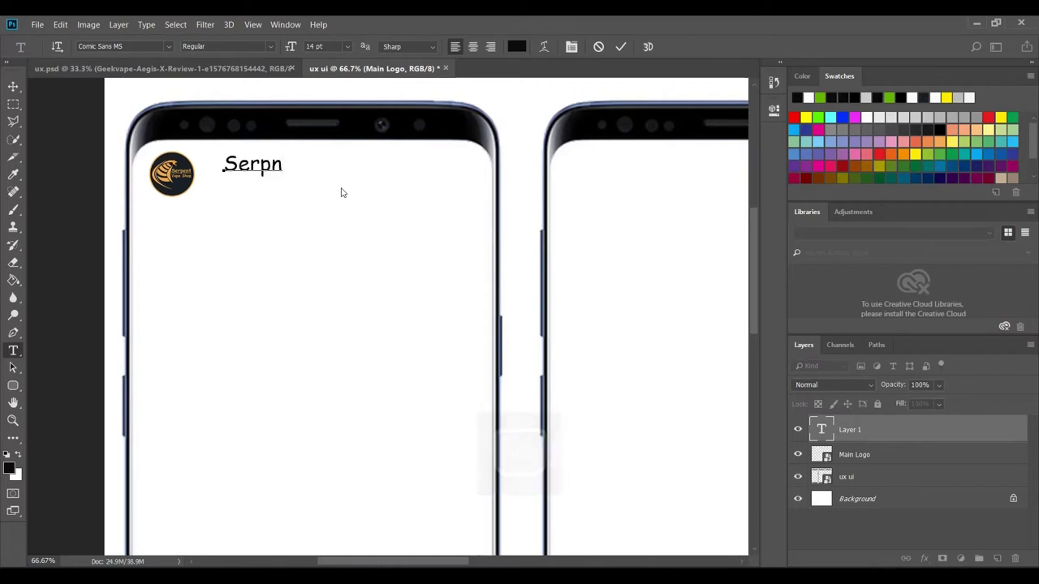
key(BackSpace)
text(ent Va)
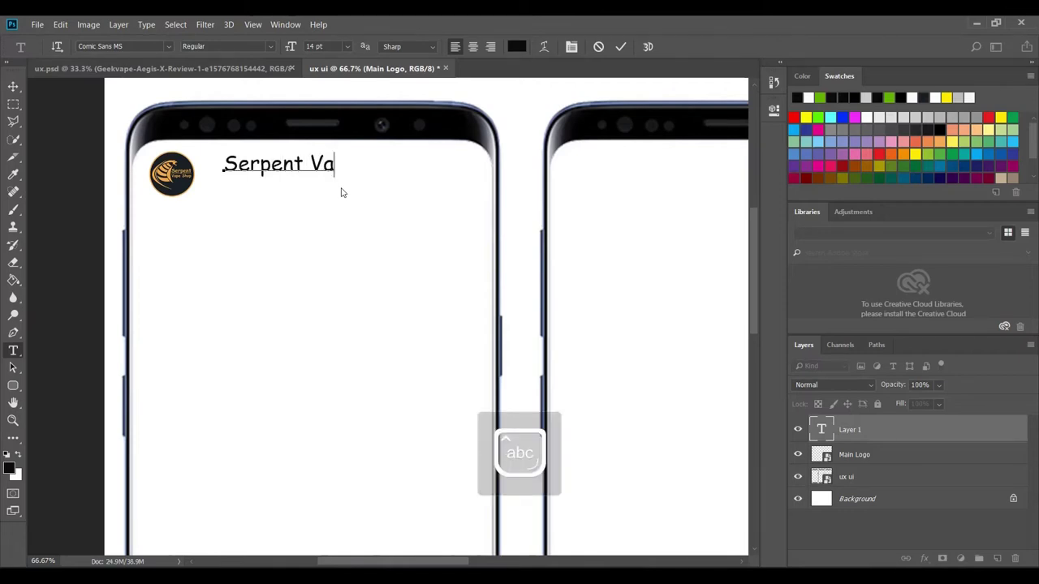
text(pe Shop)
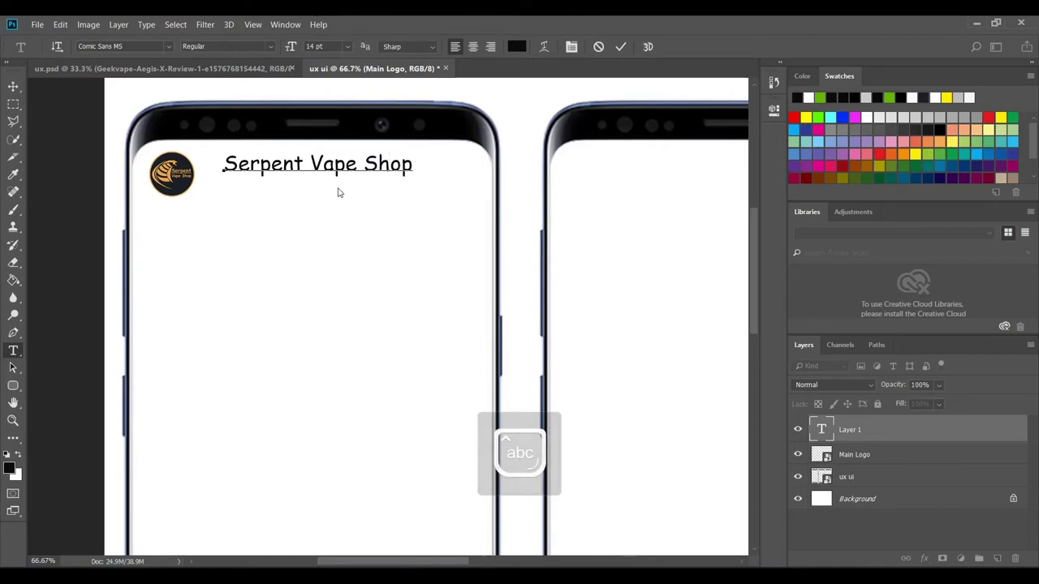
drag(336, 190, 318, 200)
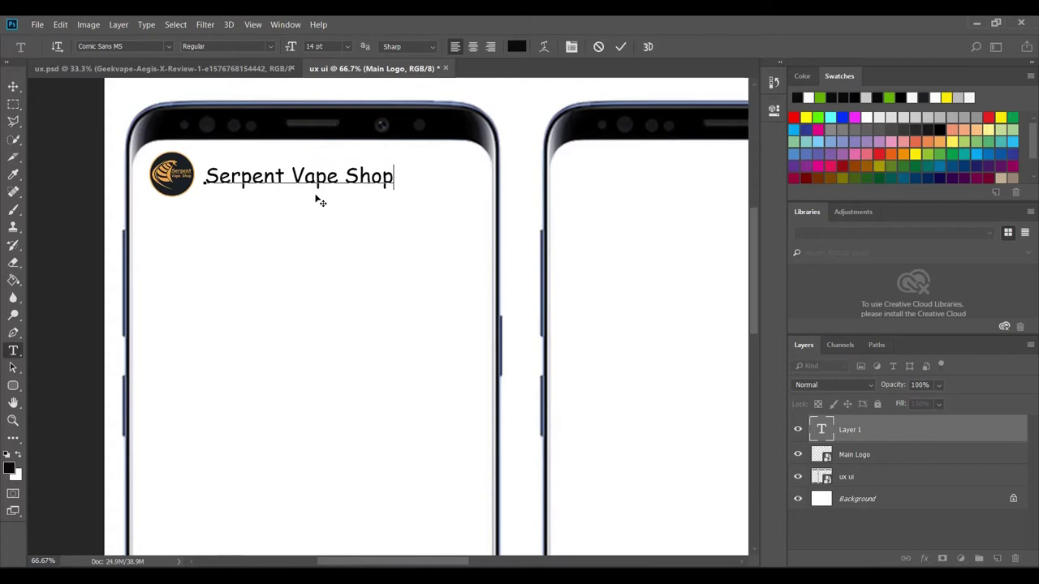
click(620, 47)
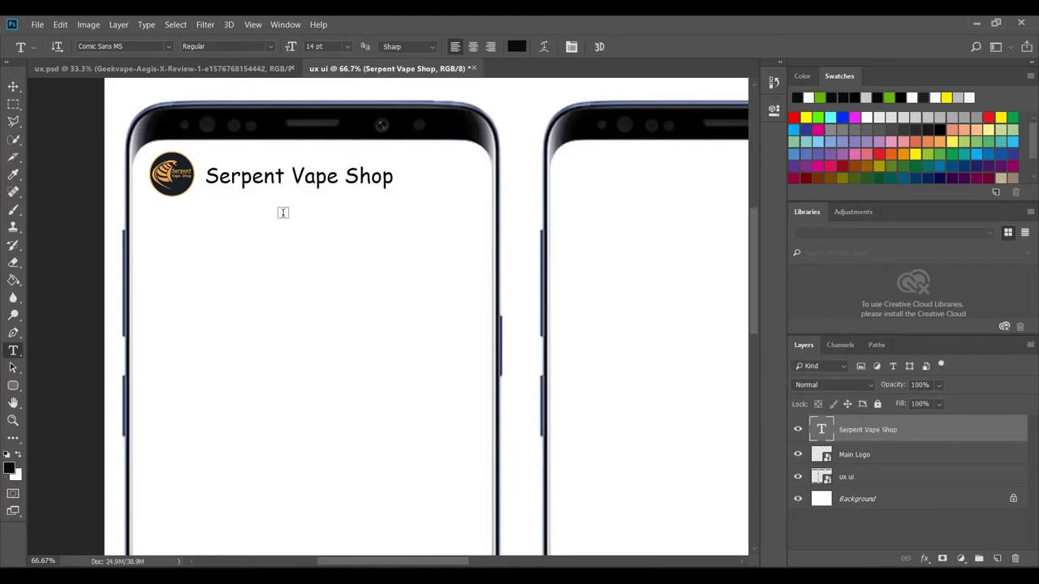
click(860, 456)
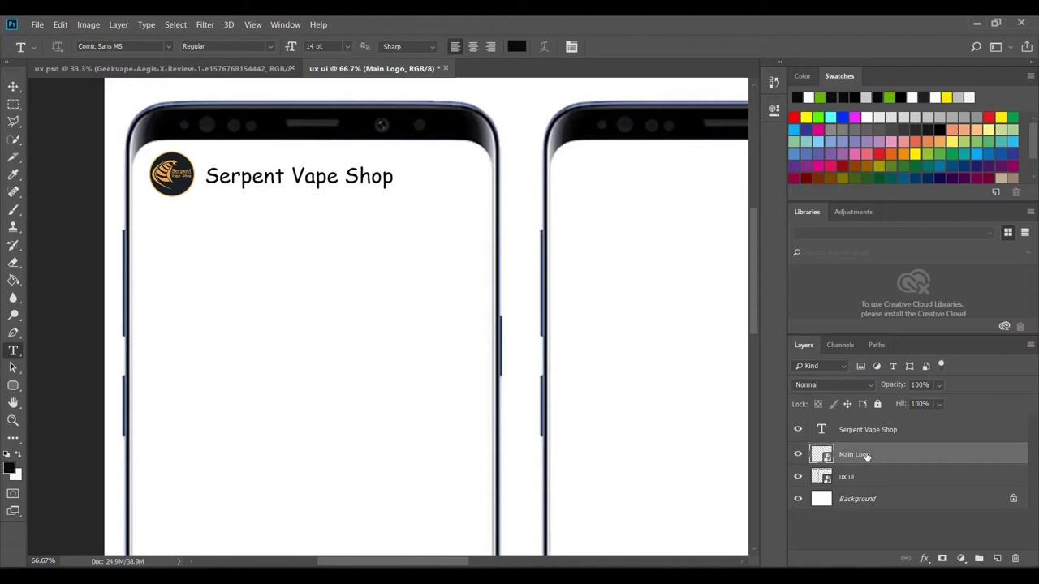
shift+click(852, 433)
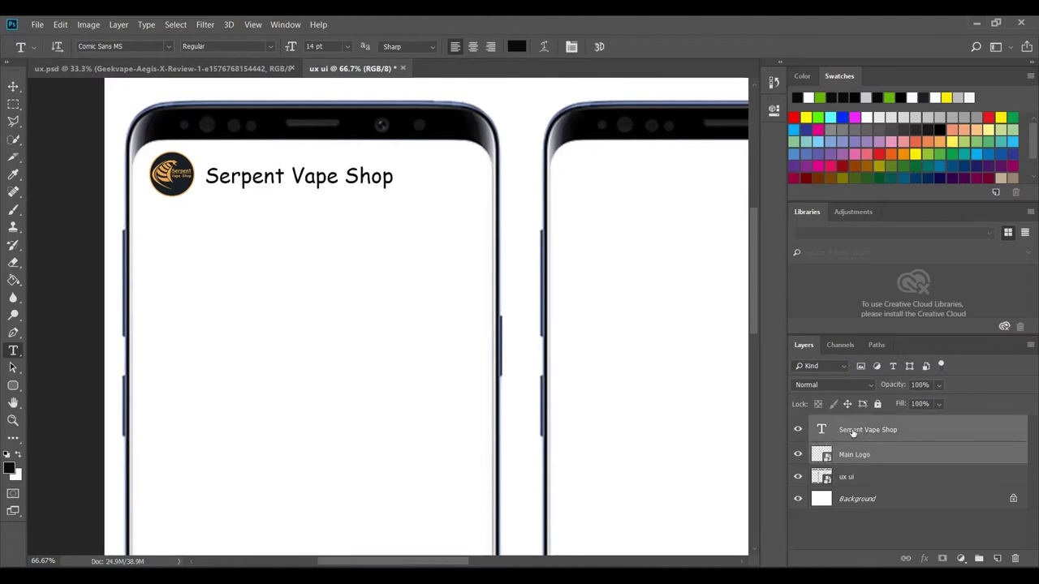
- Convert the selected logo and title layers into one smart object and shift it right
right_click(852, 434)
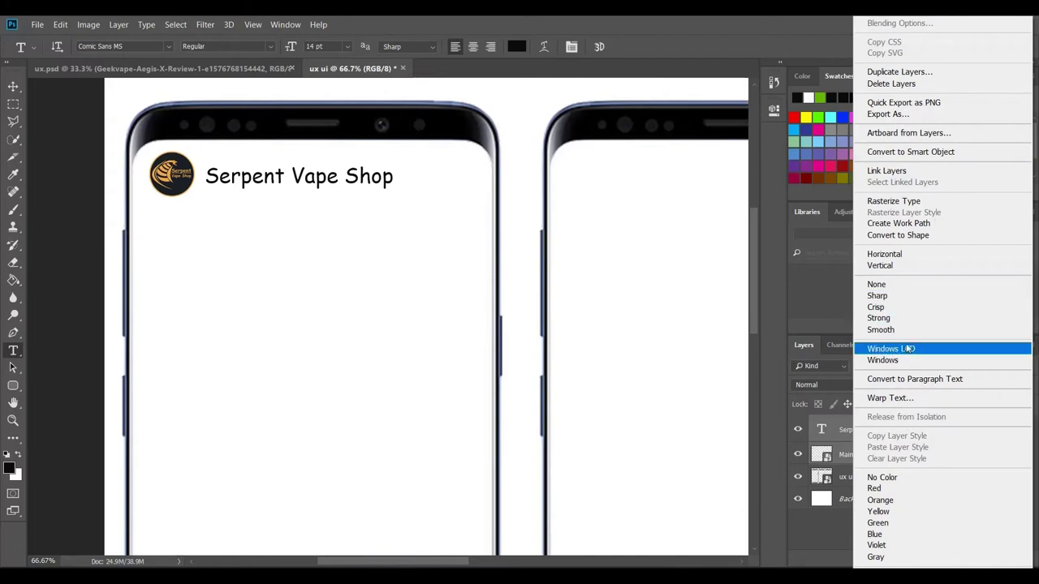
click(912, 154)
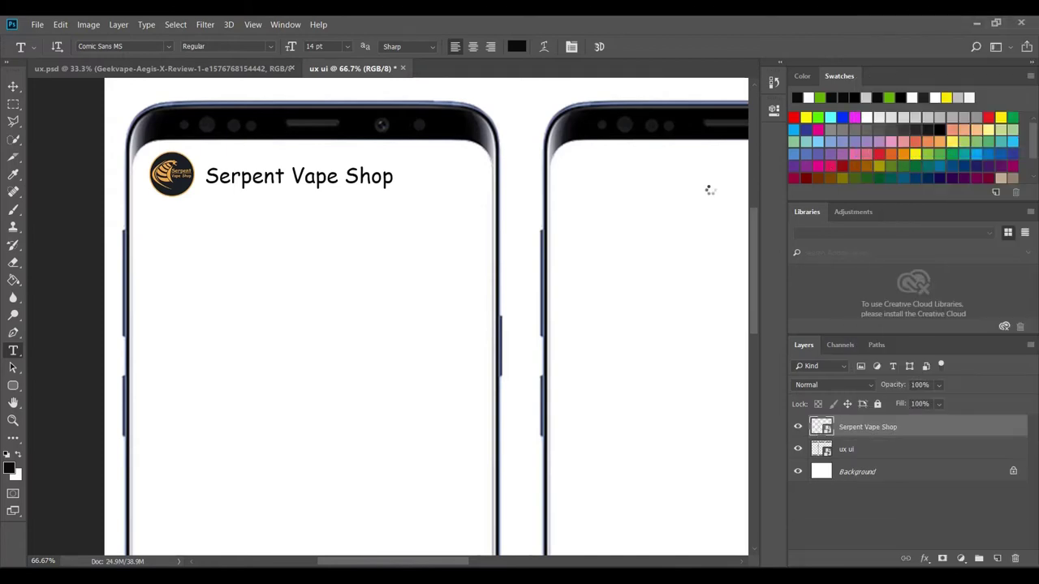
click(10, 86)
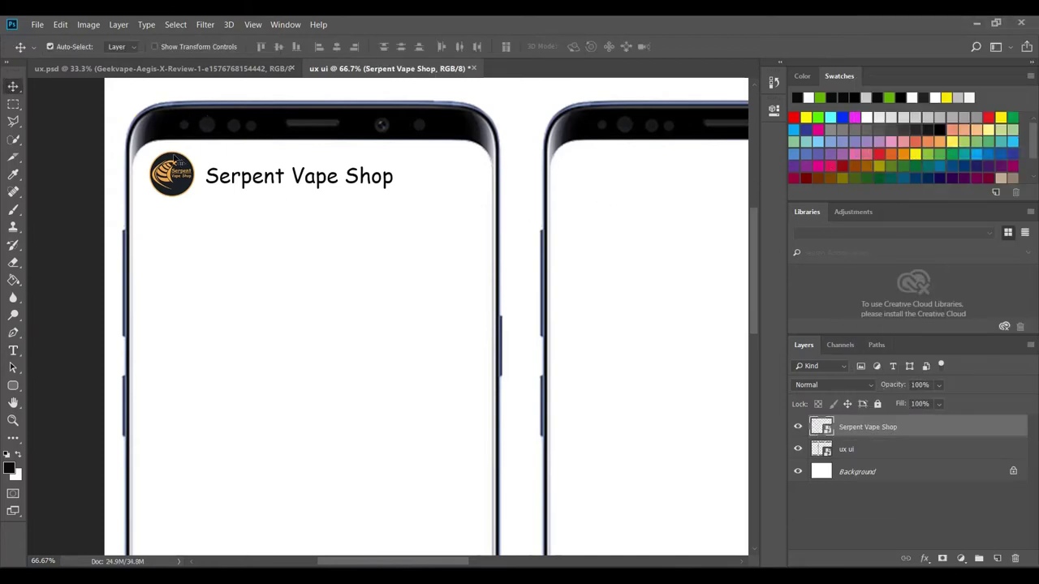
drag(177, 174, 217, 176)
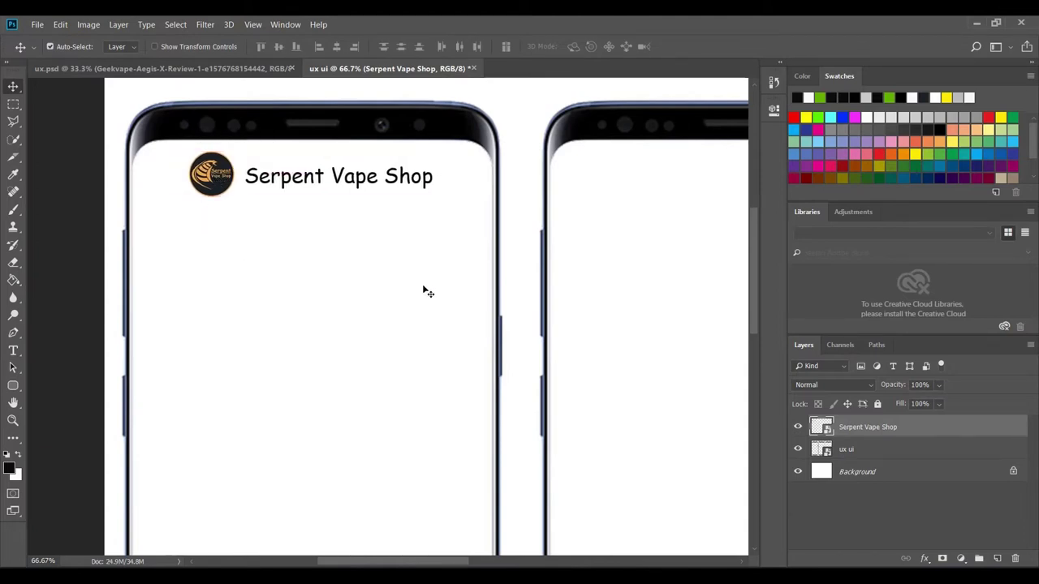
- Compare the header against the ux.psd reference mockup, then return to ux ui
scroll(437, 295, down, 1)
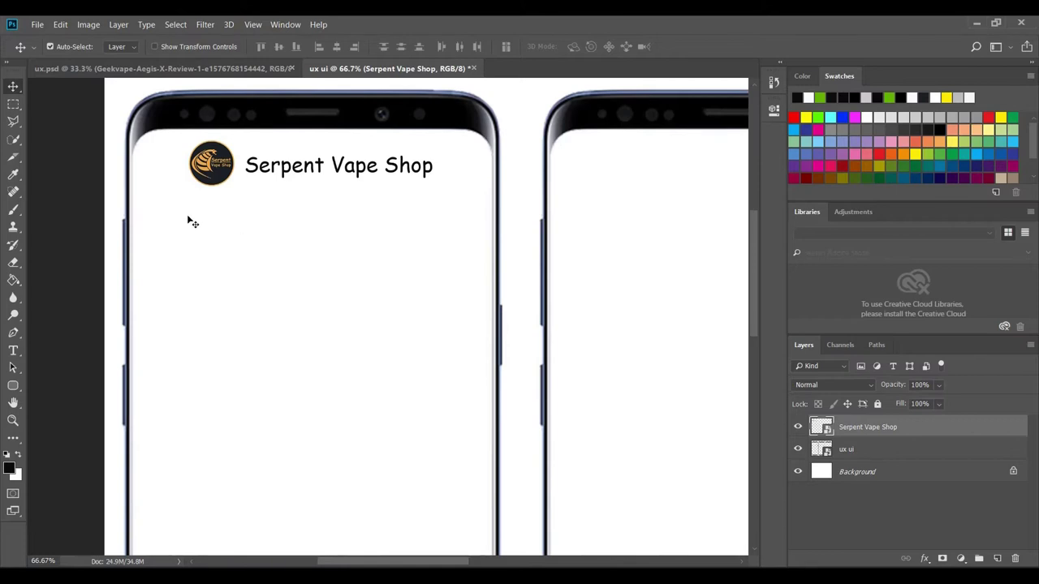
click(160, 70)
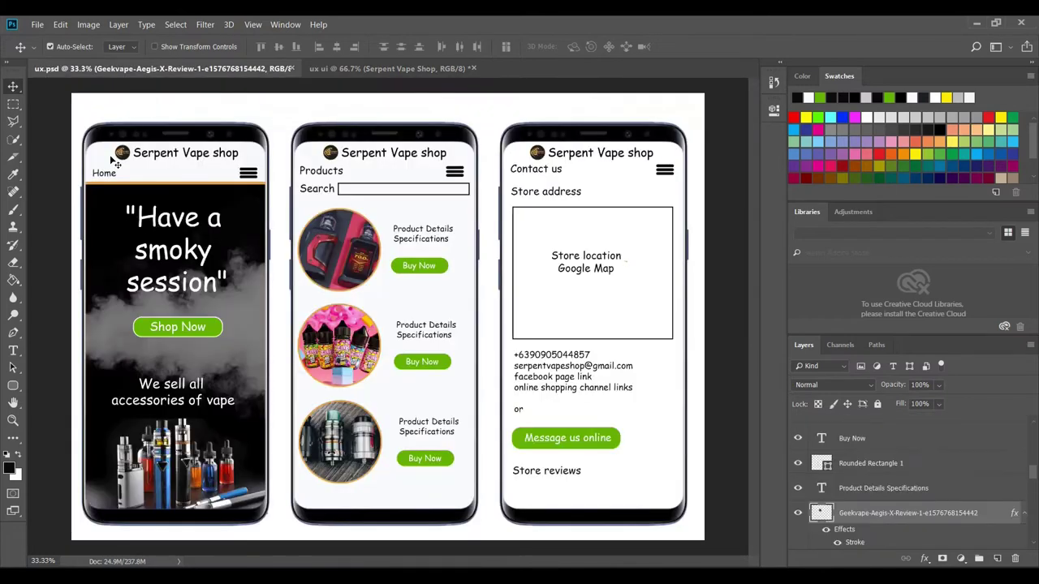
click(355, 63)
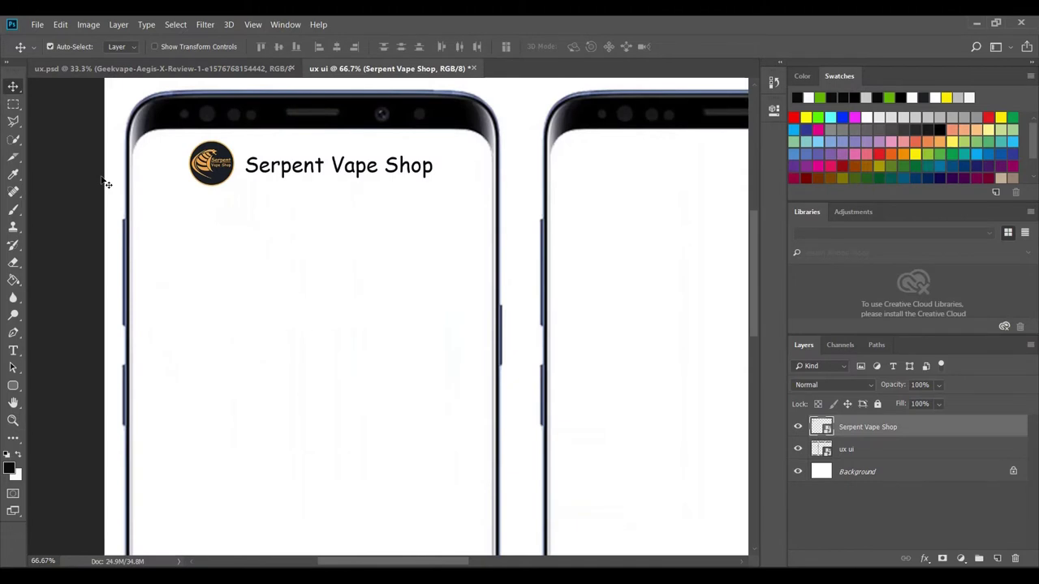
- Add a 'Home' text label below the logo on the first phone and commit it
click(13, 352)
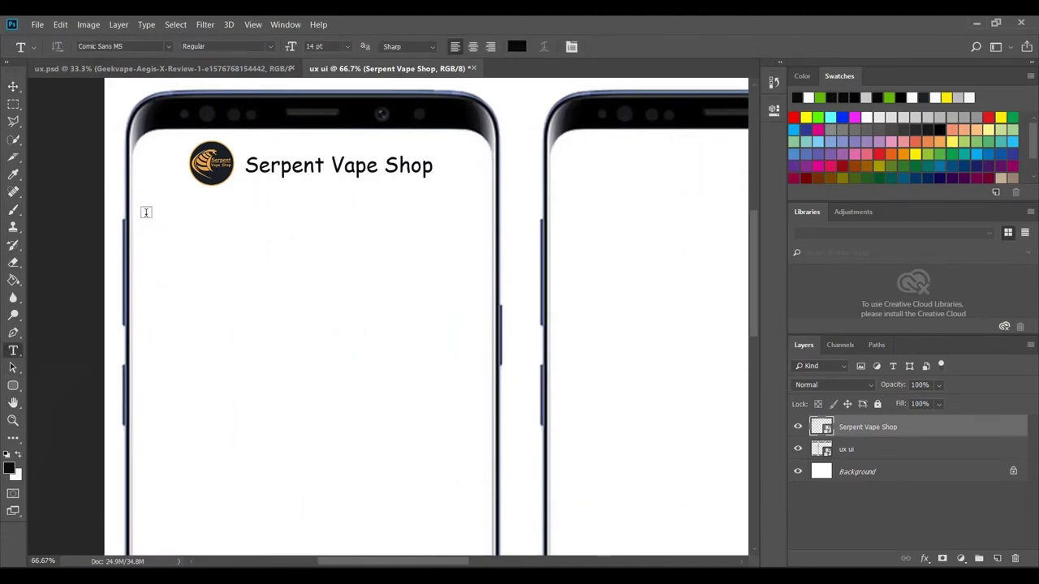
click(139, 212)
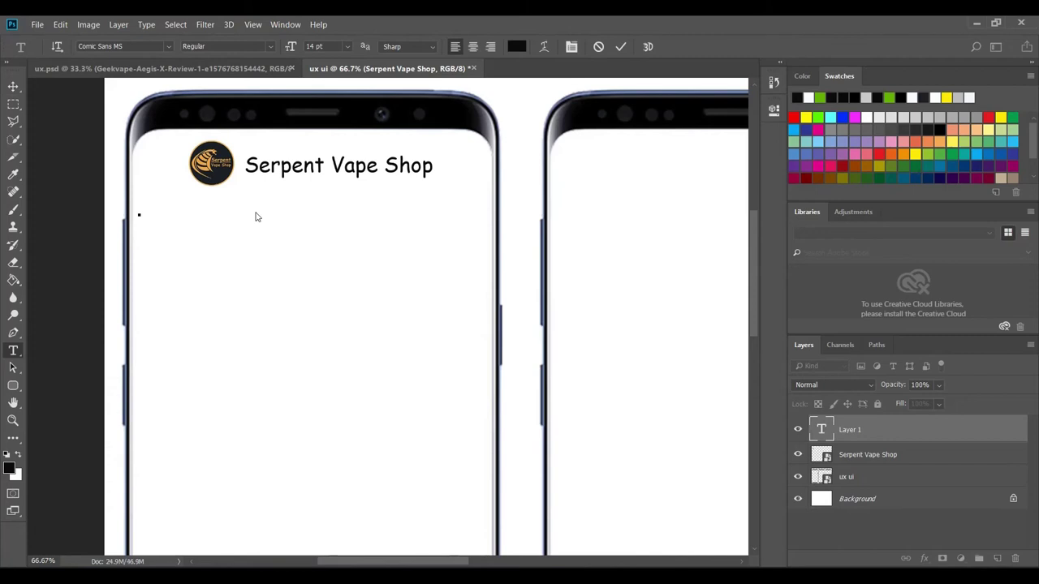
text(Home)
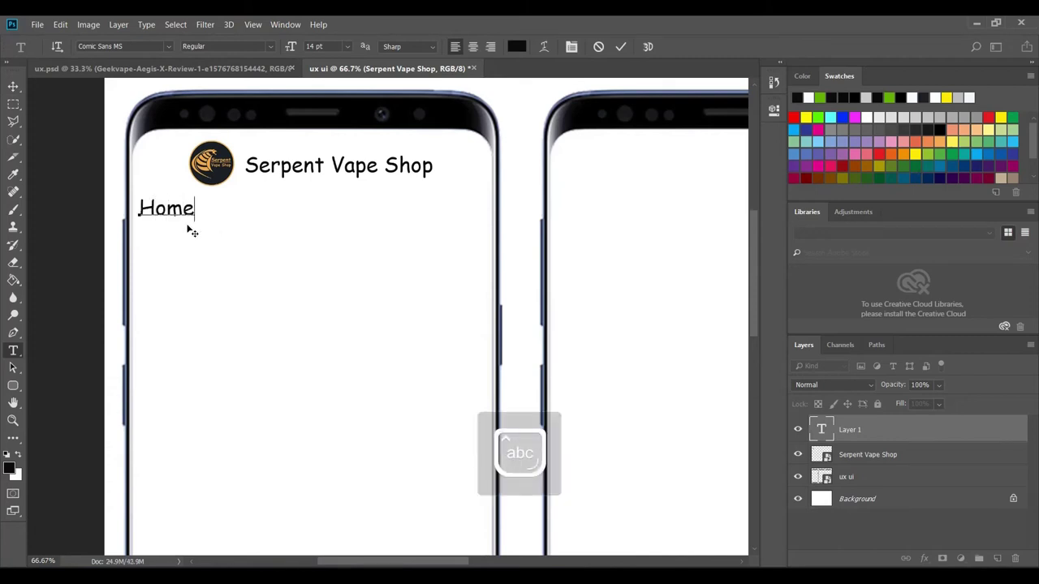
drag(181, 225, 181, 227)
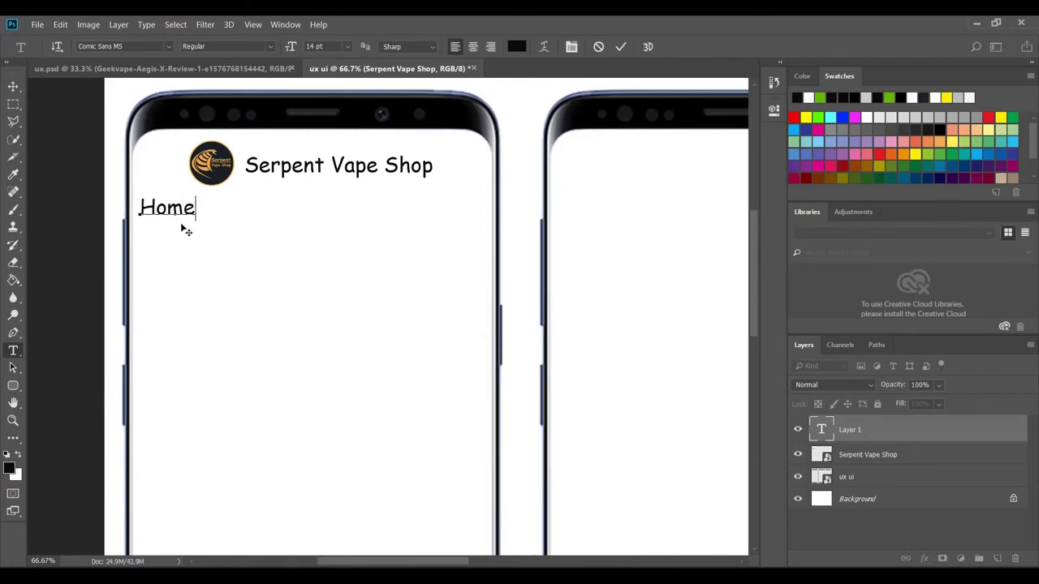
click(621, 47)
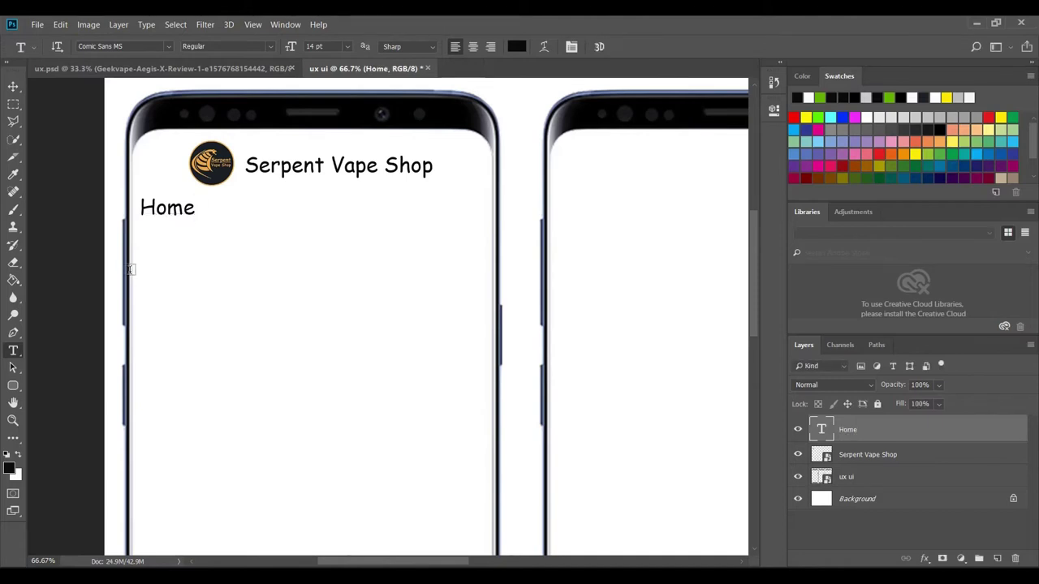
- Check the three-phone reference, discard the stray empty text layer and return to ux ui
click(258, 71)
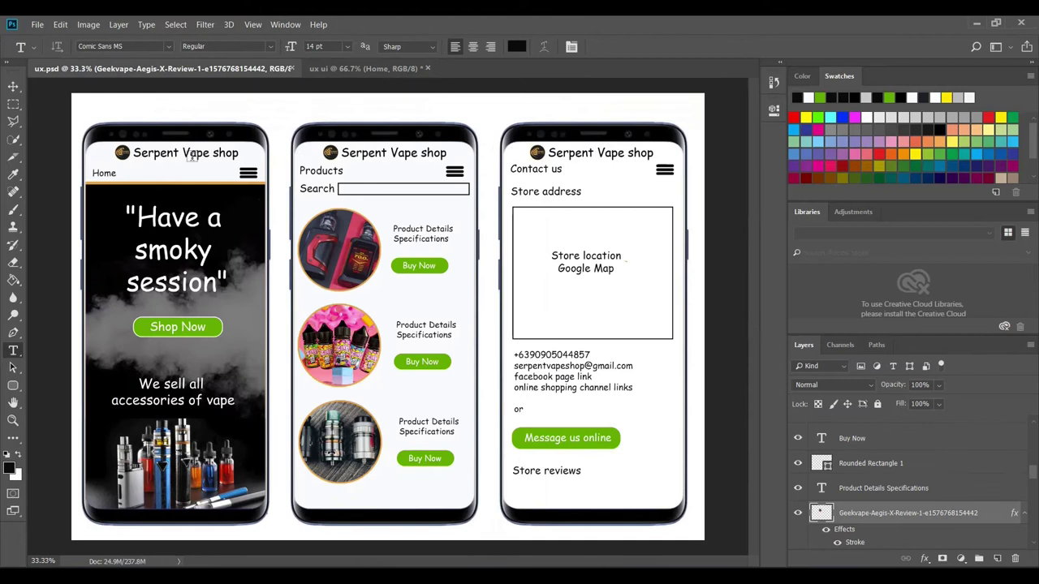
click(338, 75)
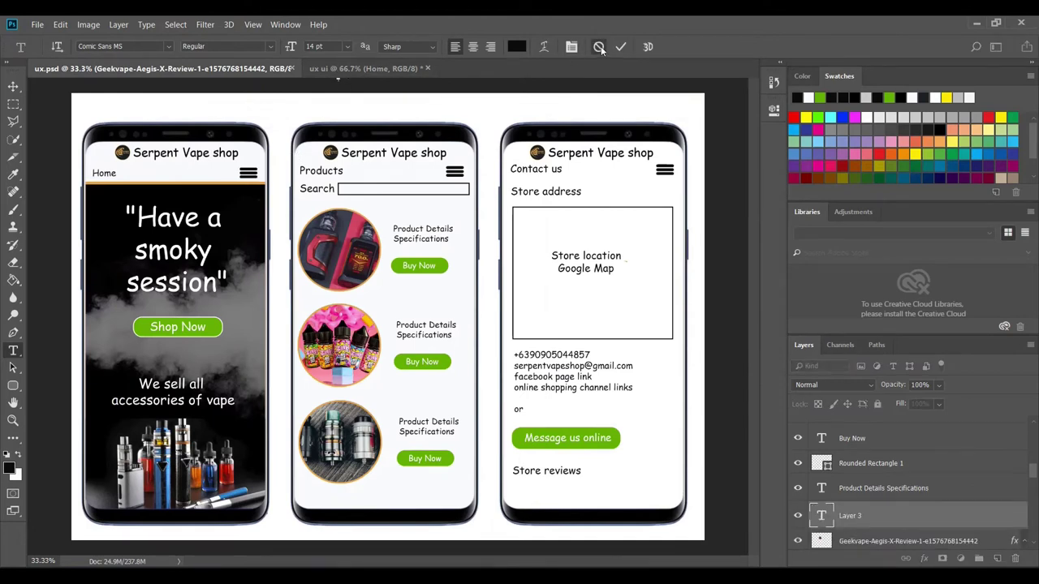
click(599, 47)
click(349, 69)
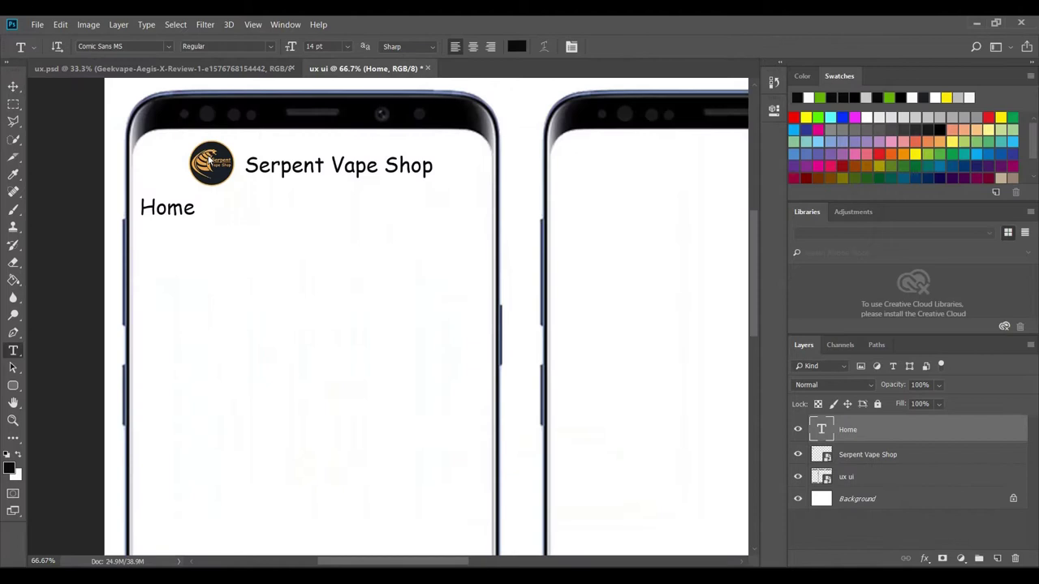
- Draw a thin rounded-rectangle bar to the right of the Home label
click(13, 387)
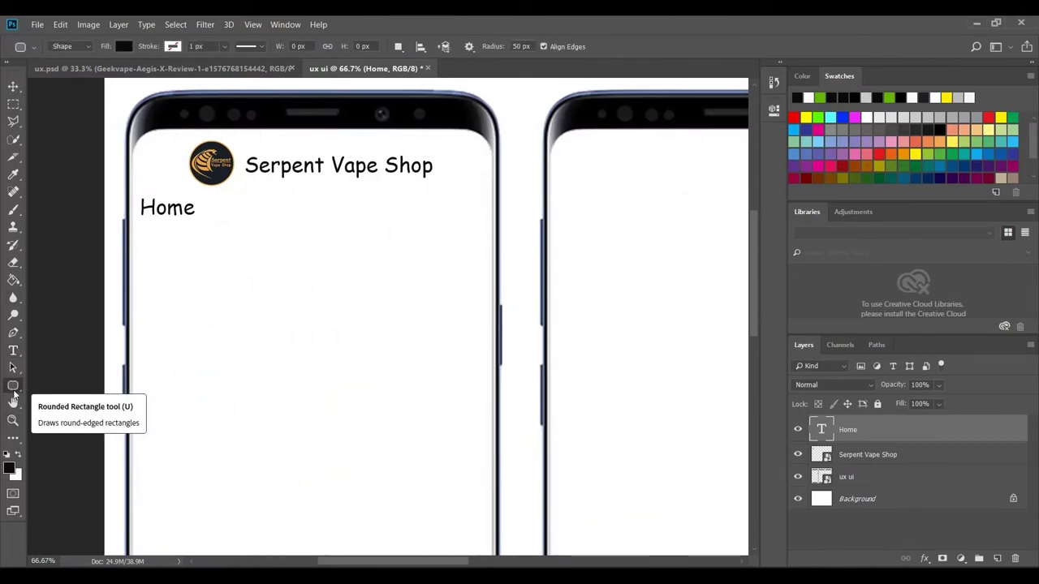
right_click(13, 391)
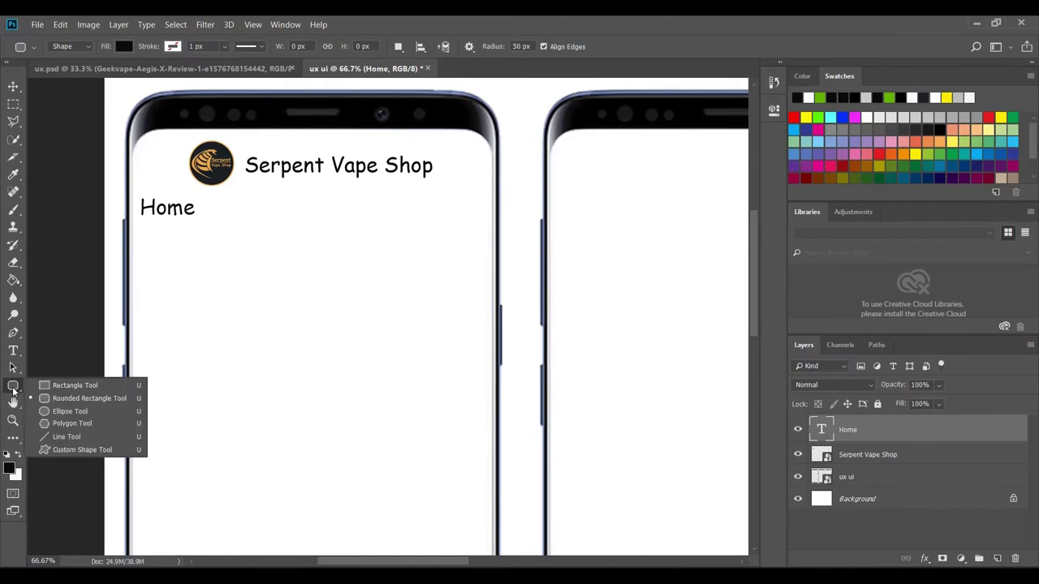
click(70, 401)
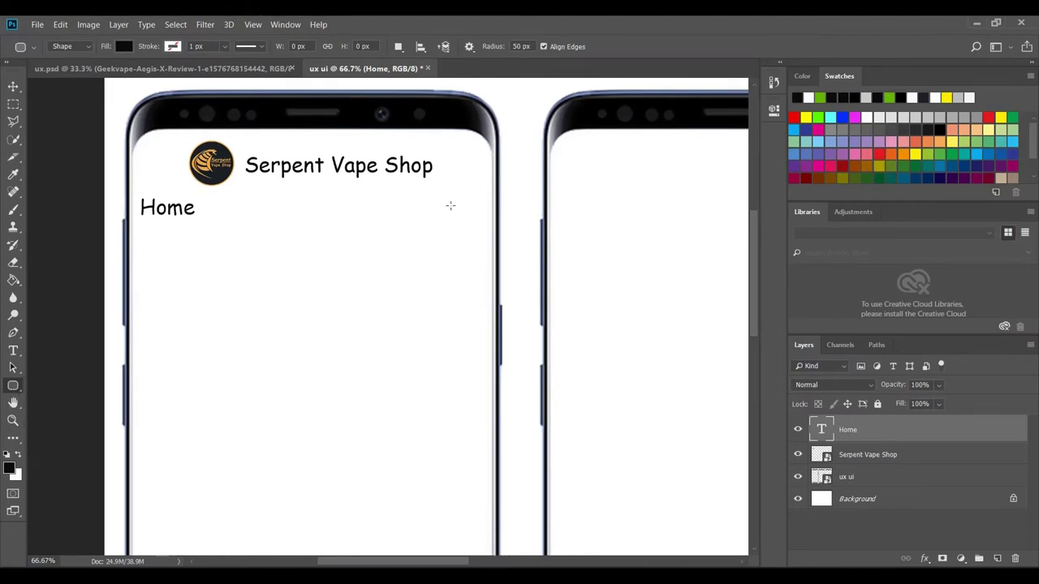
drag(422, 197, 461, 202)
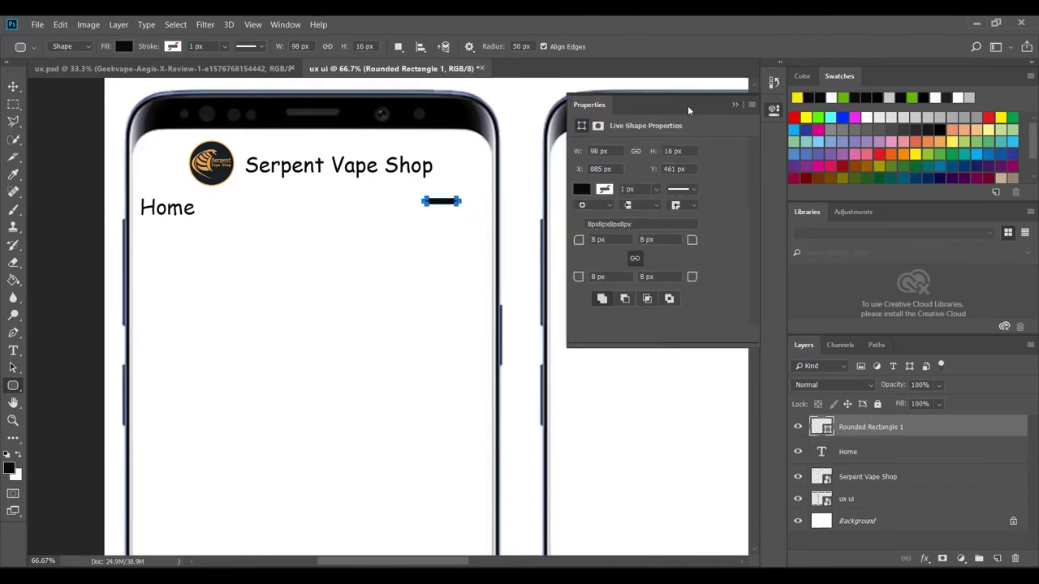
click(735, 105)
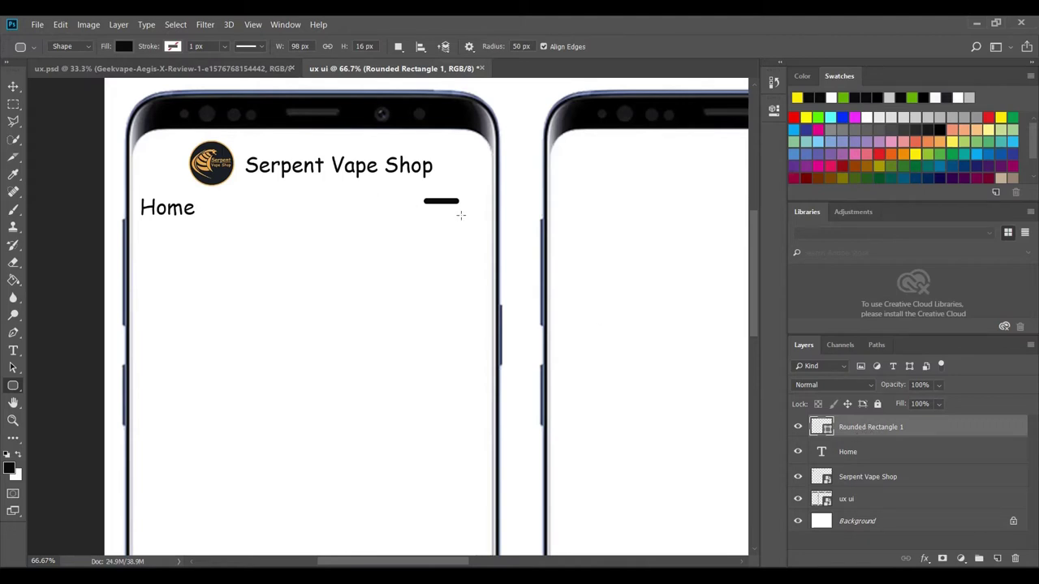
- Duplicate the bar twice, nudging each copy down with the arrow keys to stack three bars
right_click(889, 428)
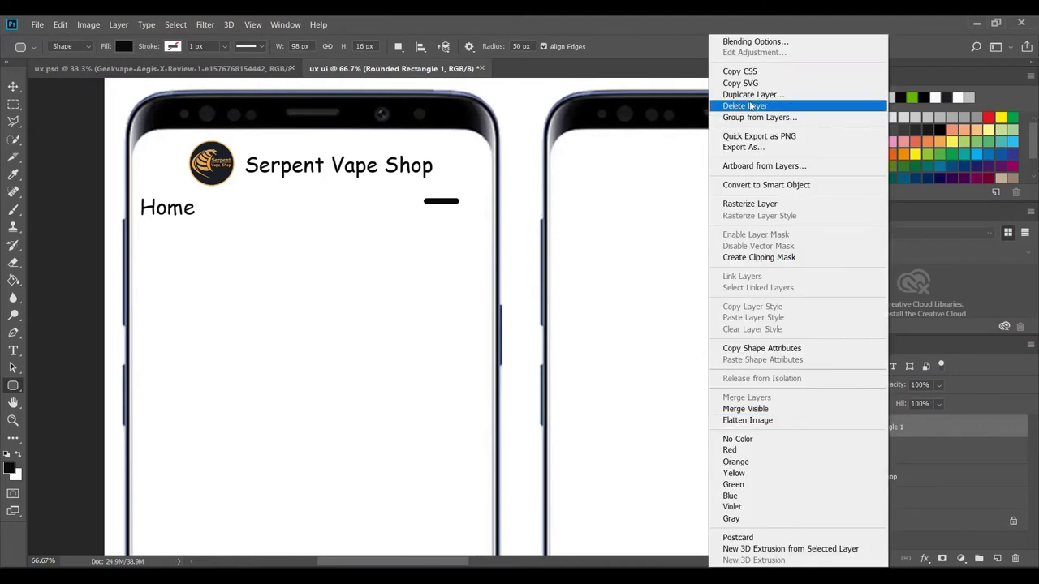
click(746, 95)
click(638, 168)
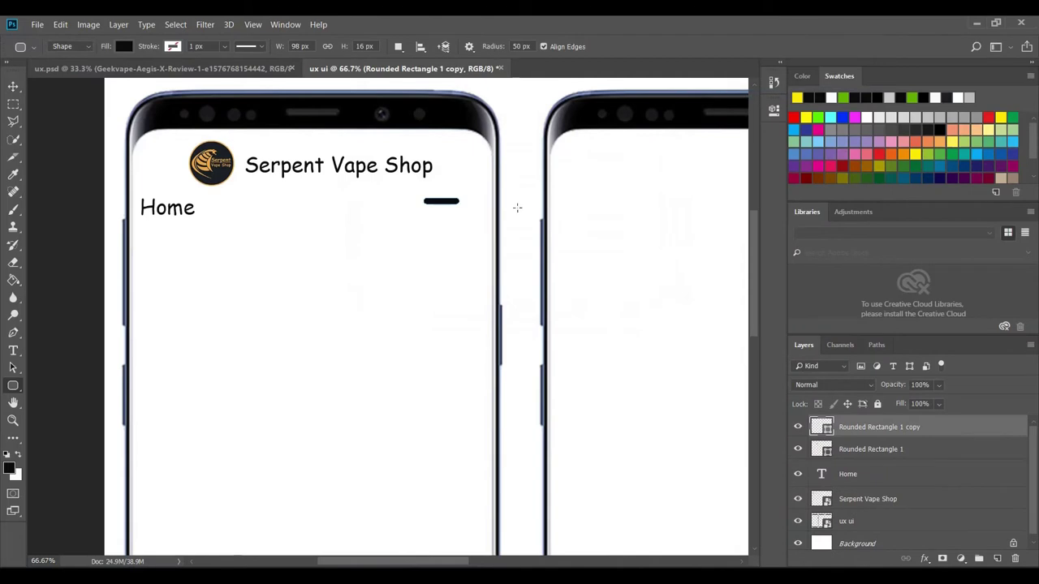
click(13, 87)
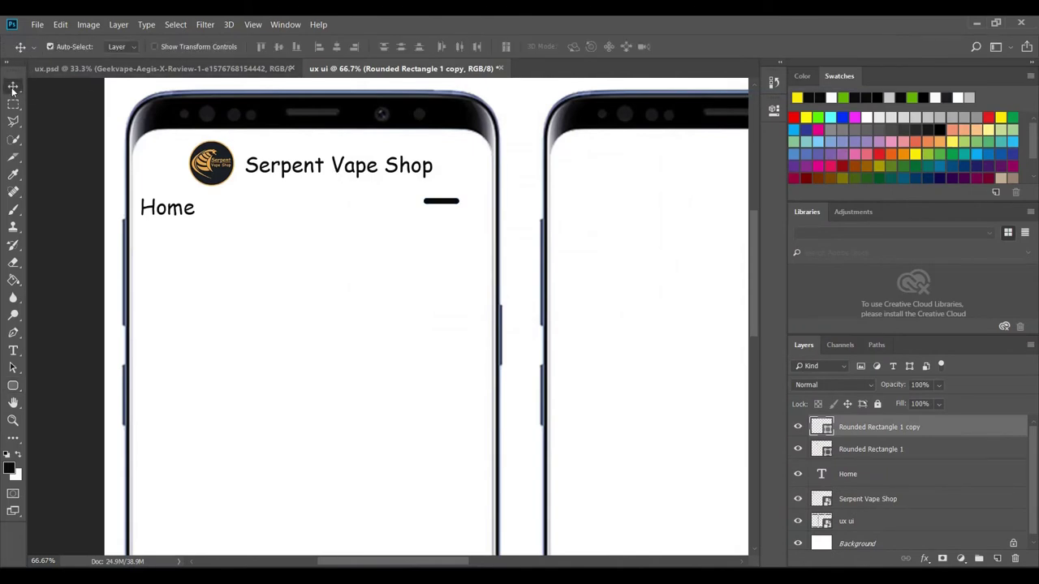
key(Down)
key(Down)
key(Down)
key(Down)
key(Down)
key(Down)
key(Down)
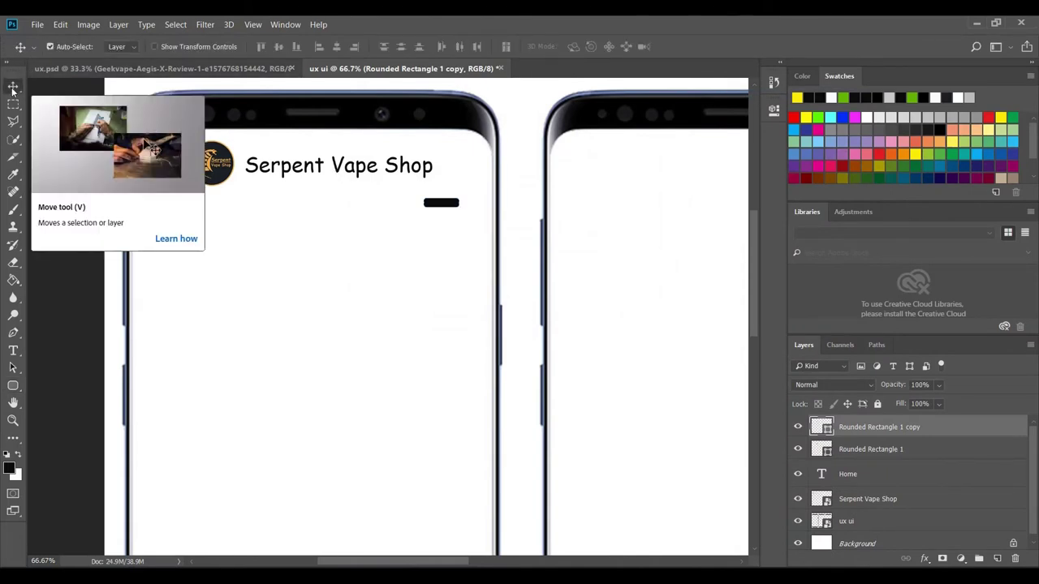
key(Down)
key(Down)
key(Down)
key(Down)
key(Down)
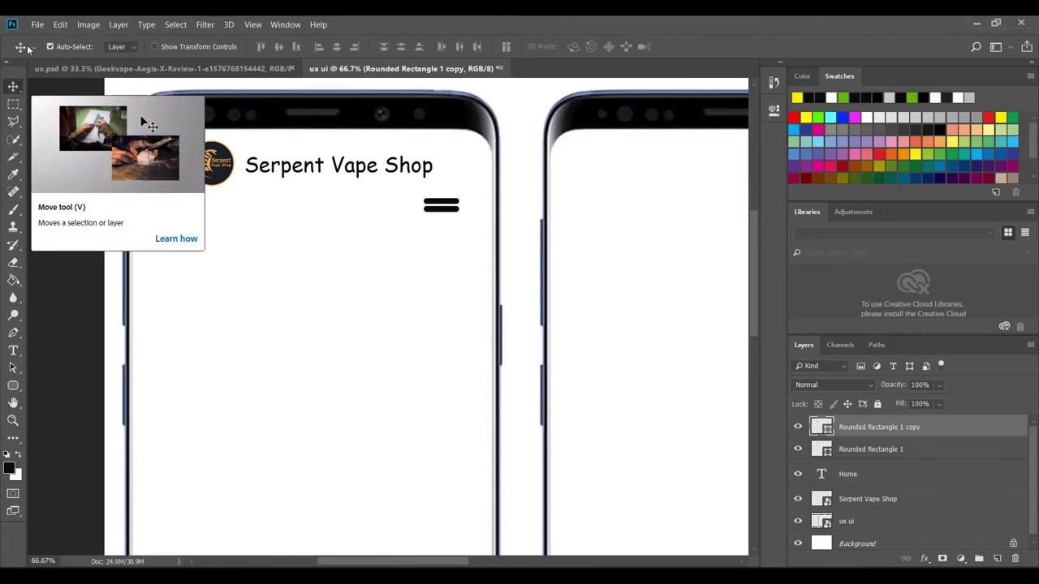
right_click(862, 429)
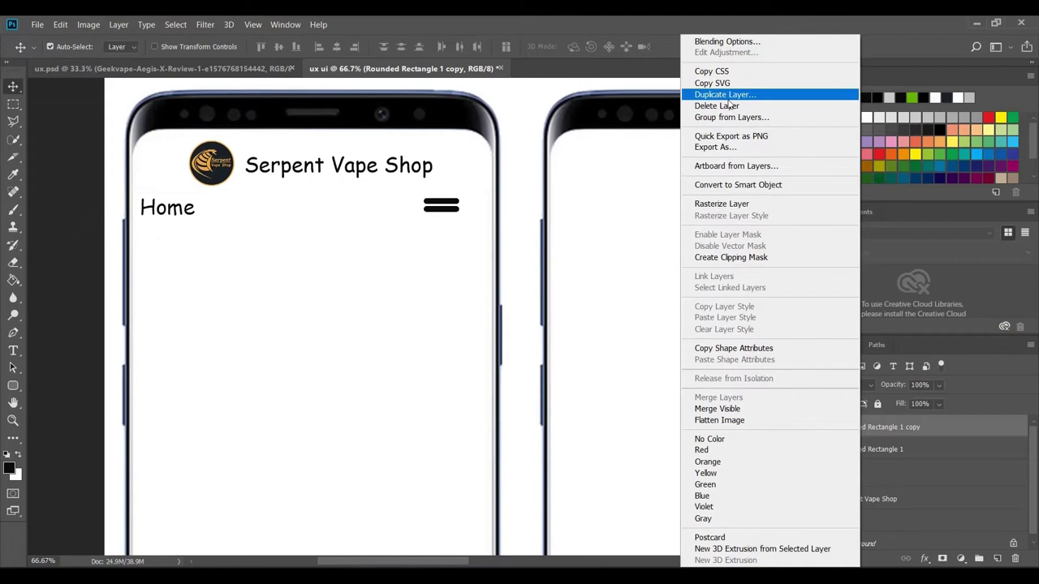
click(730, 96)
click(635, 172)
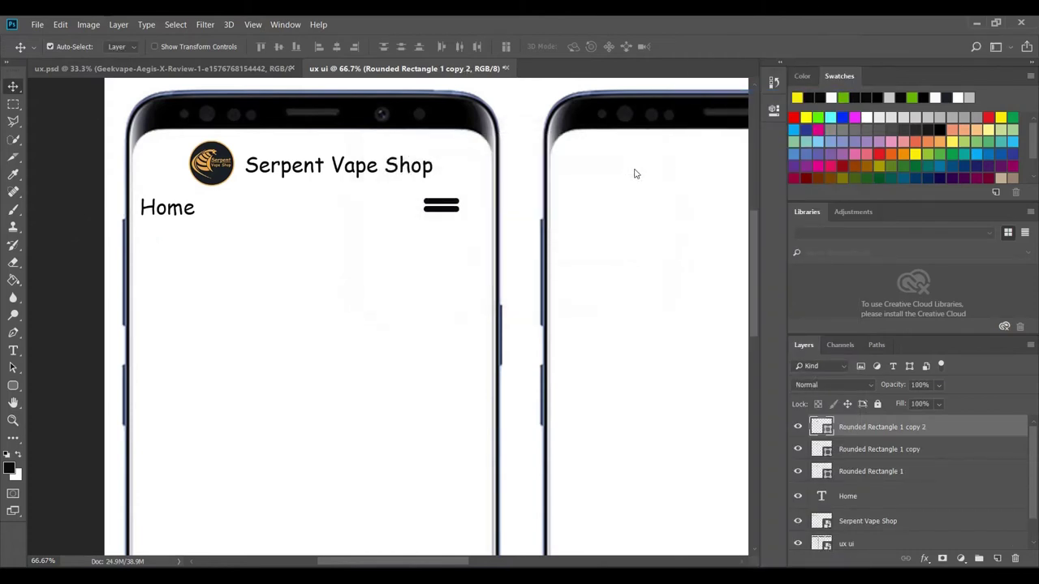
key(Down)
key(Down)
key(Down)
key(Down)
key(Down)
key(Down)
key(Down)
key(Down)
key(Down)
key(Down)
ctrl+click(855, 452)
- Merge the three bar layers into one shape and shift the icon slightly right
ctrl+click(850, 473)
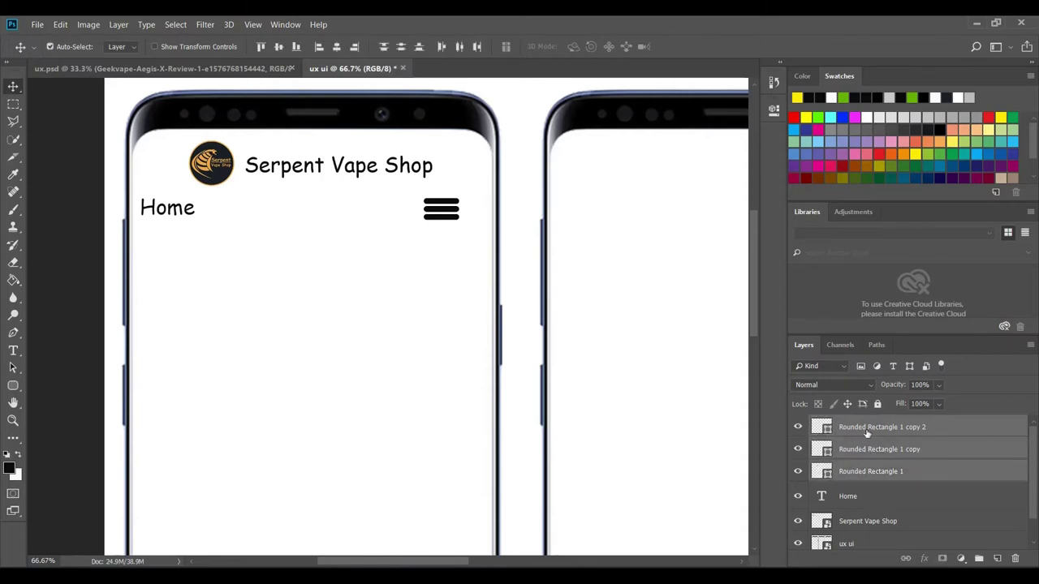
right_click(861, 435)
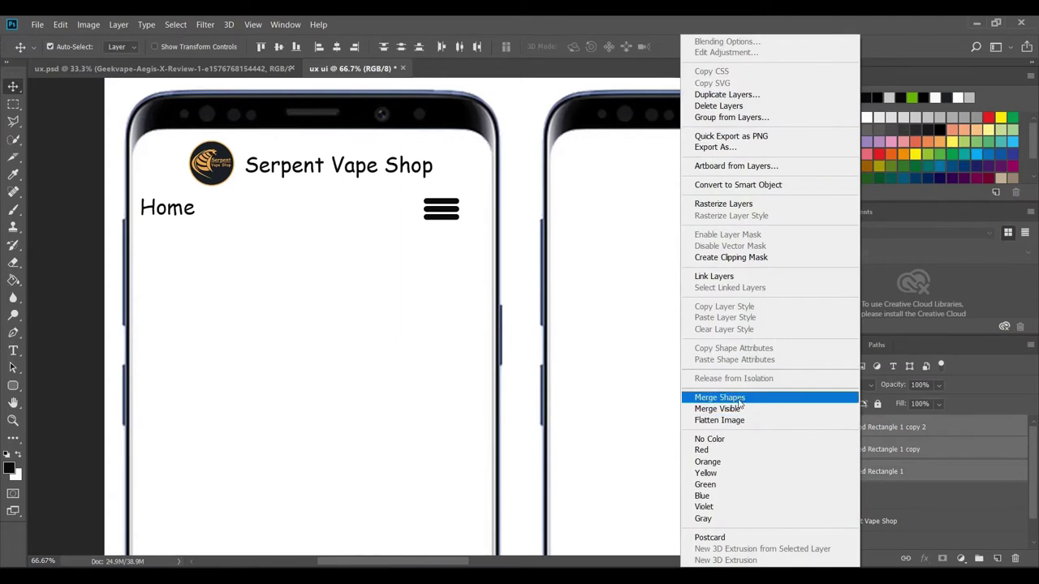
click(721, 398)
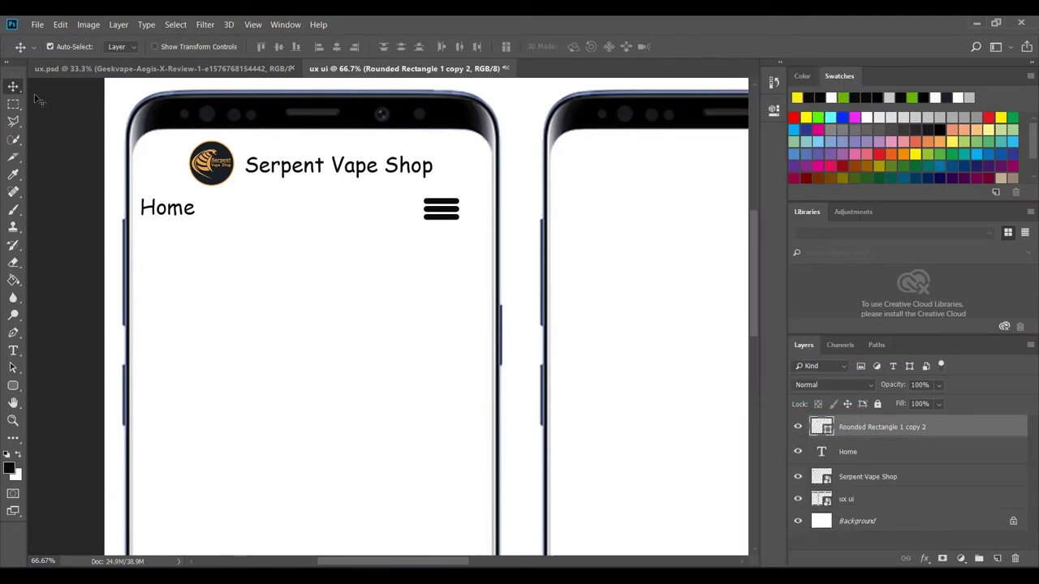
drag(439, 205, 453, 205)
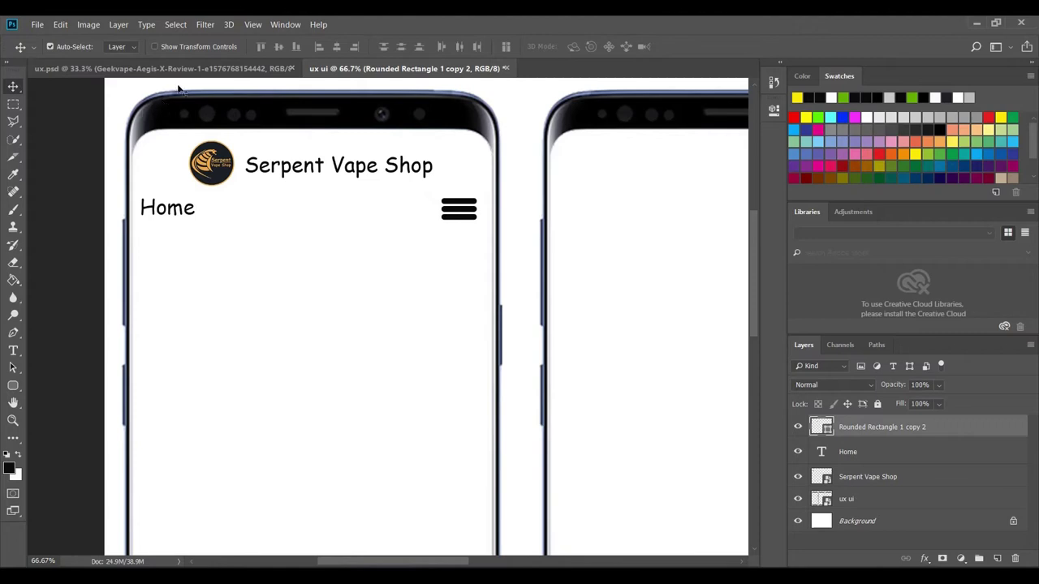
- Compare the menu icon with the three-phone reference mockup, then return to ux ui
scroll(473, 406, down, 3)
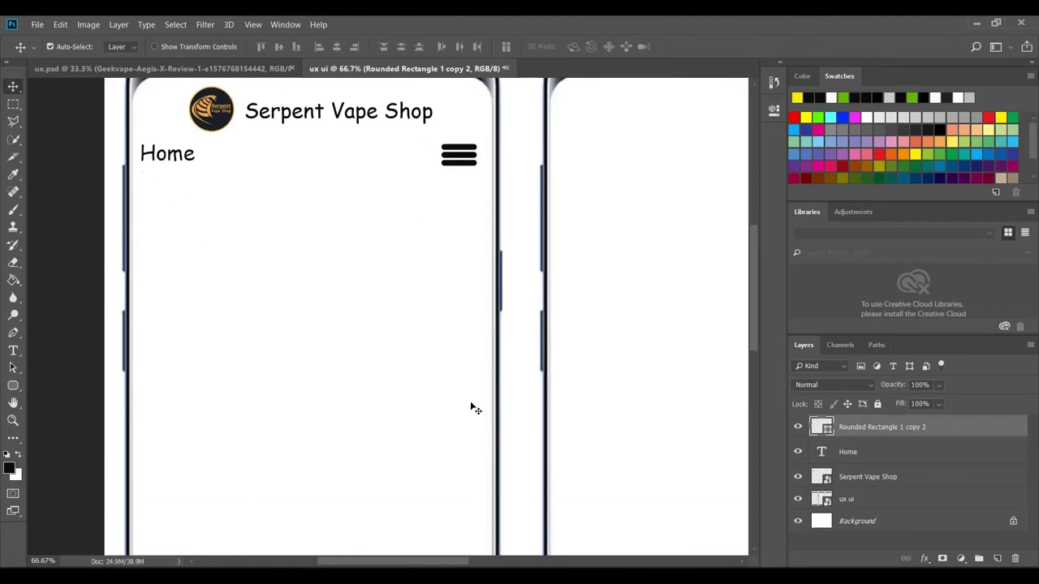
scroll(473, 406, up, 2)
click(203, 69)
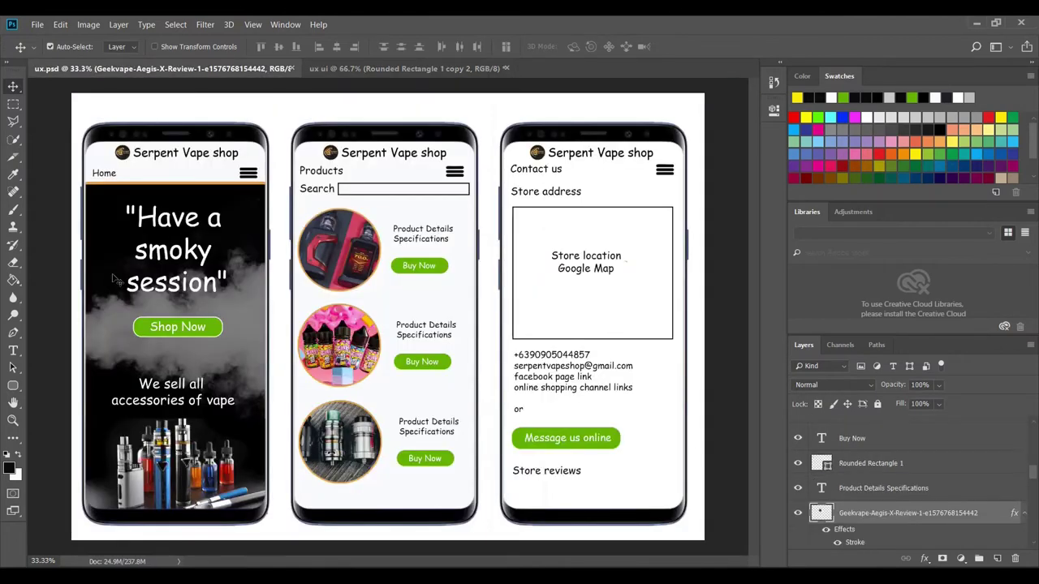
click(402, 69)
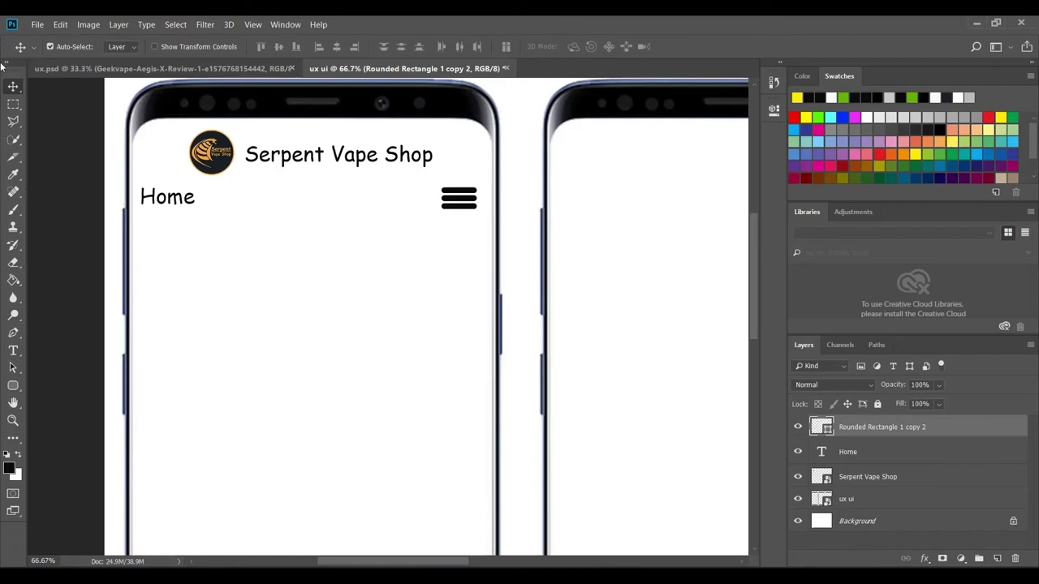
- Place Embedded the banner4 image from Desktop > Set B > pictures
click(37, 24)
click(114, 268)
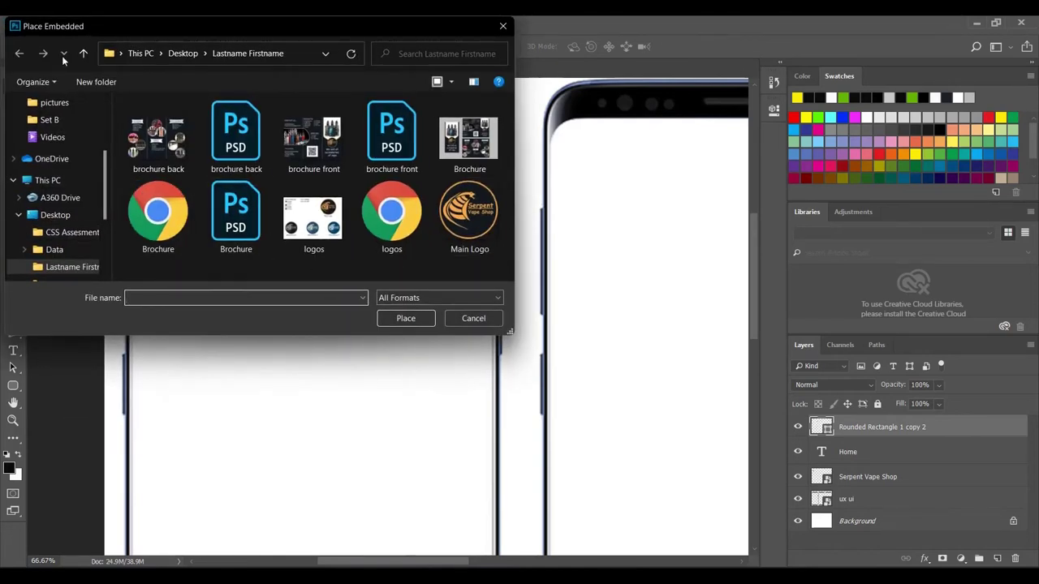
click(86, 55)
double_click(158, 188)
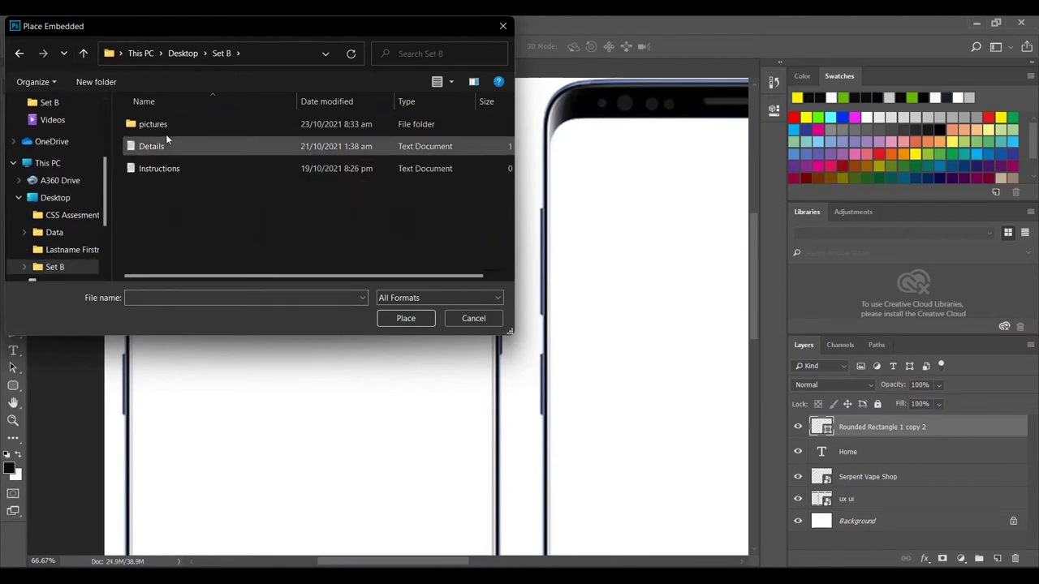
double_click(170, 123)
scroll(312, 167, down, 2)
scroll(311, 166, up, 2)
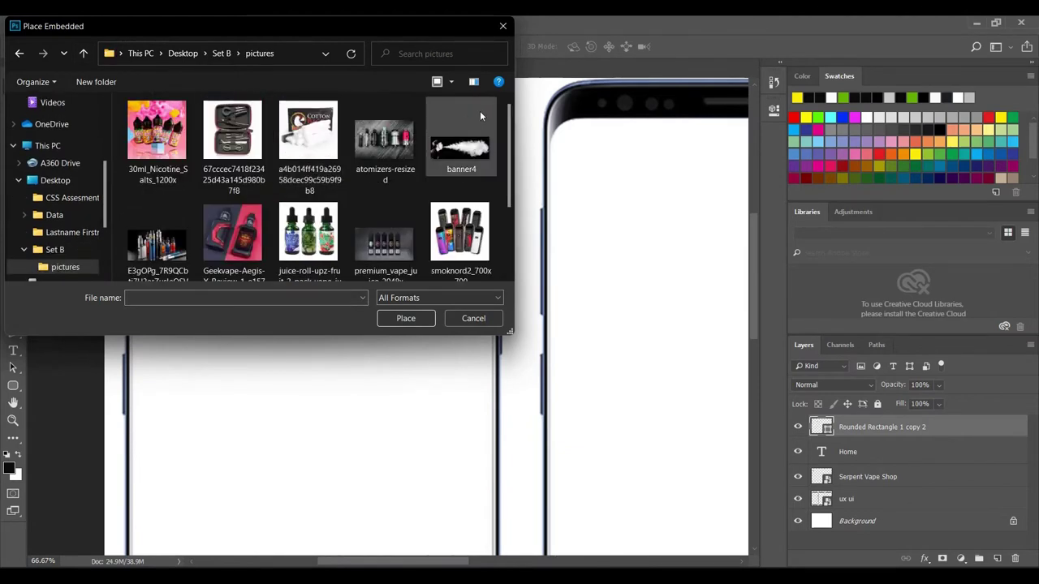
click(448, 150)
click(405, 318)
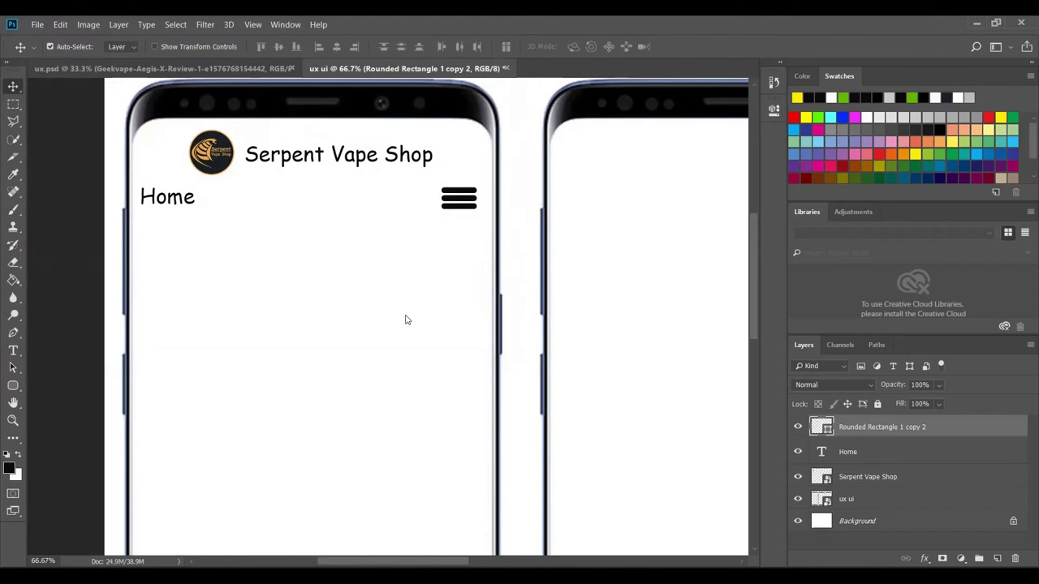
- Move banner4 down onto the first phone, commit it, and restack the ux ui frames above it
key(ctrl+minus)
key(ctrl+minus)
key(ctrl+minus)
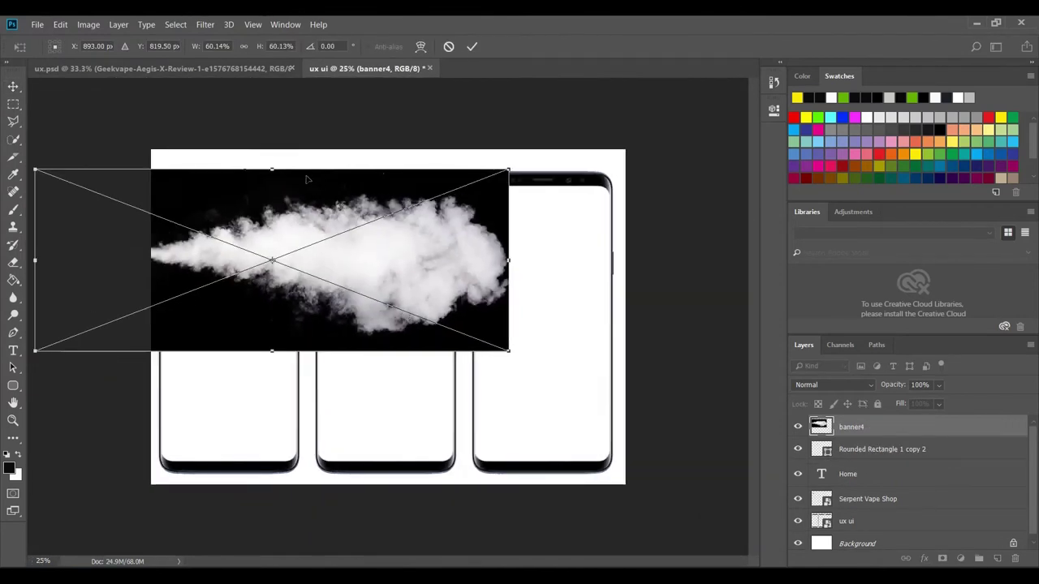
drag(324, 220, 306, 266)
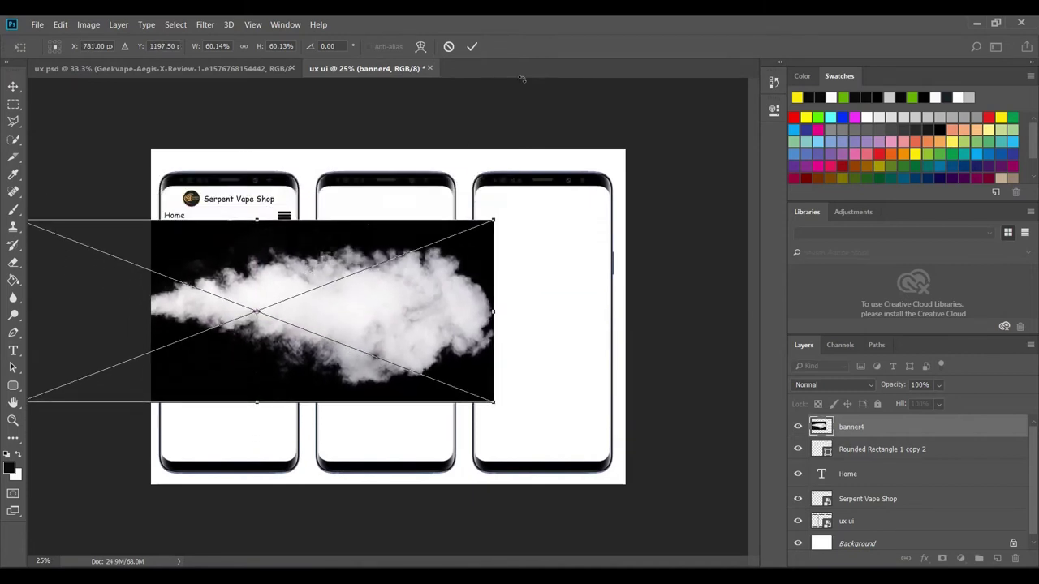
click(472, 46)
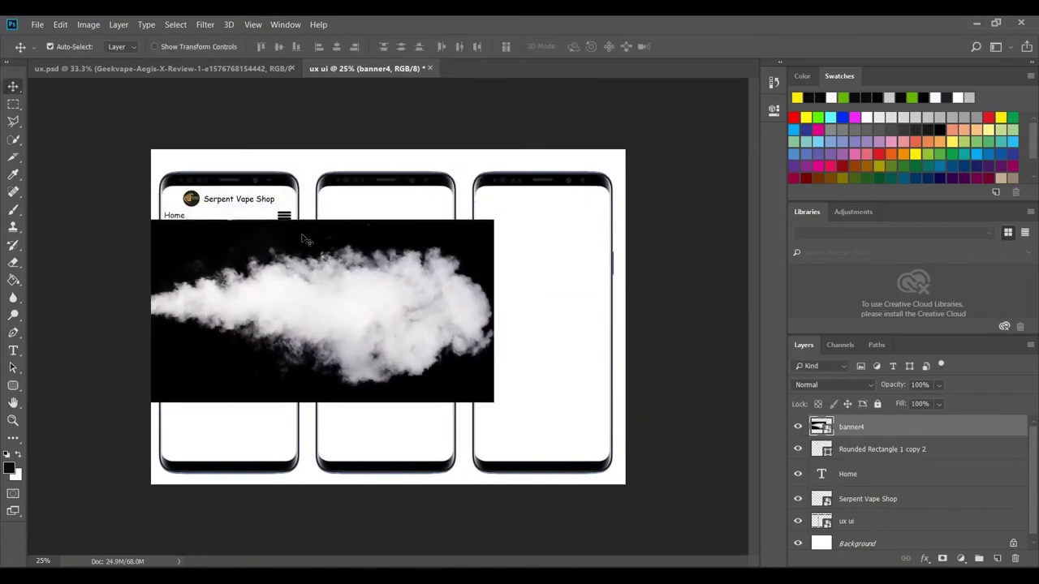
click(845, 524)
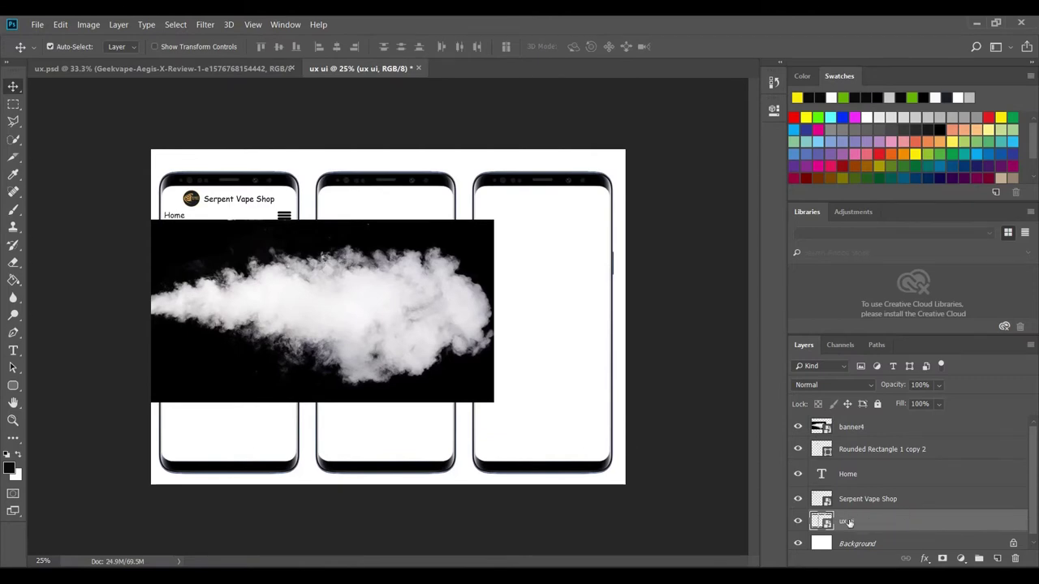
drag(861, 523, 854, 424)
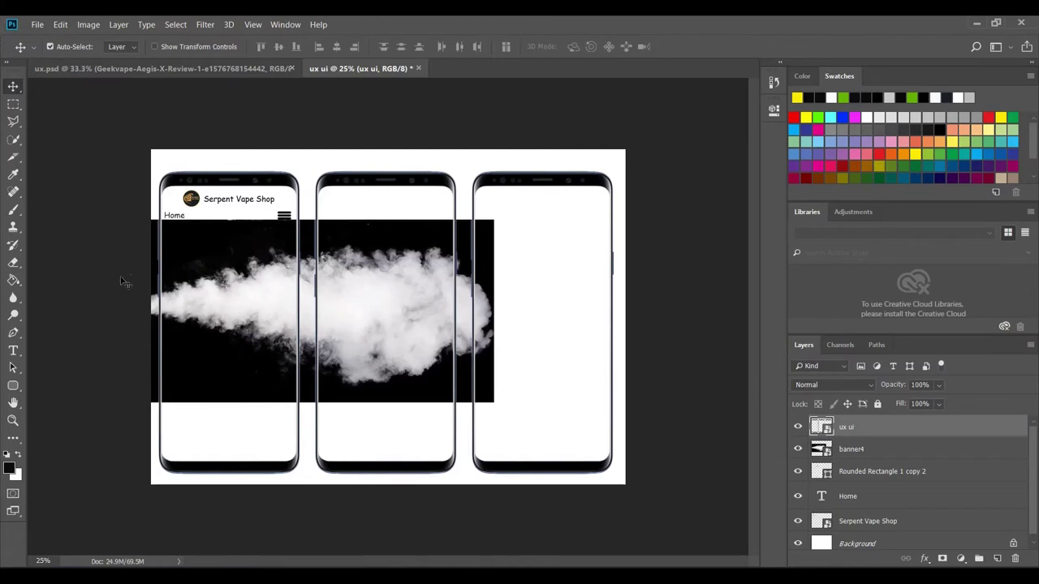
click(256, 303)
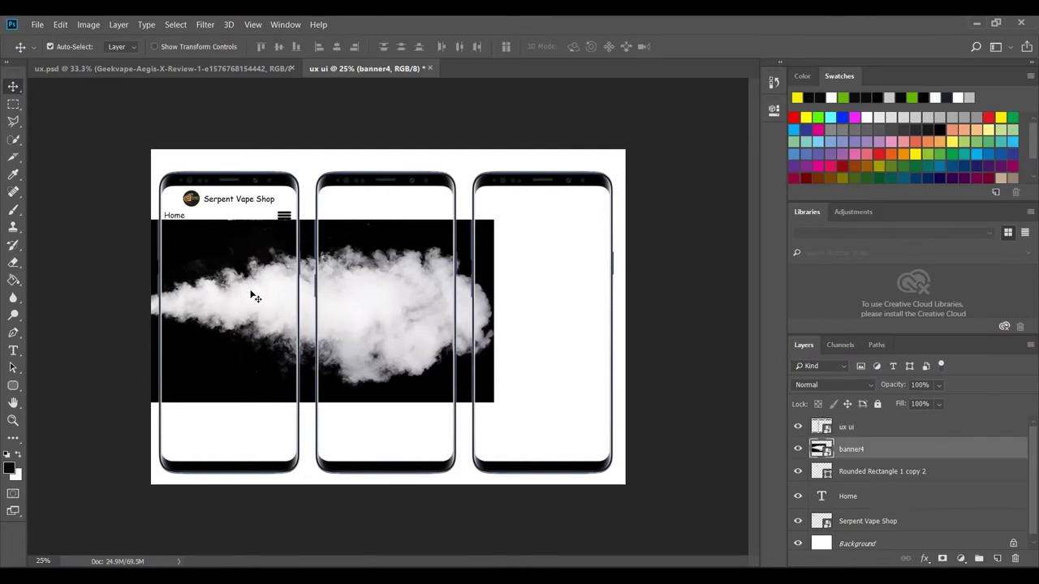
- Shift banner4 left and scale it to 67.20% × 78.44% to fill the first phone below Home
drag(251, 294, 208, 286)
drag(310, 324, 312, 330)
key(ctrl+t)
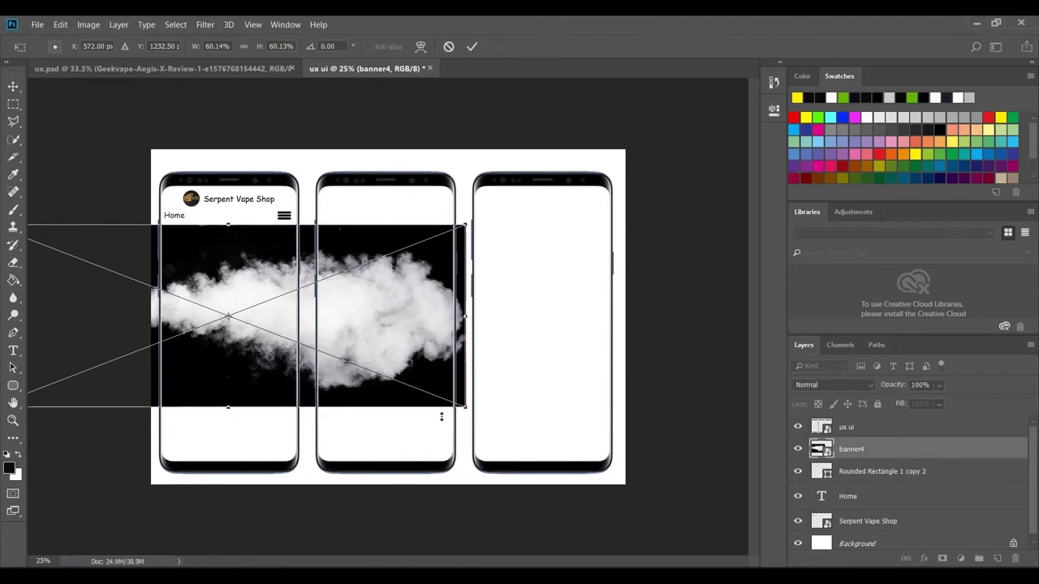
drag(464, 409, 521, 462)
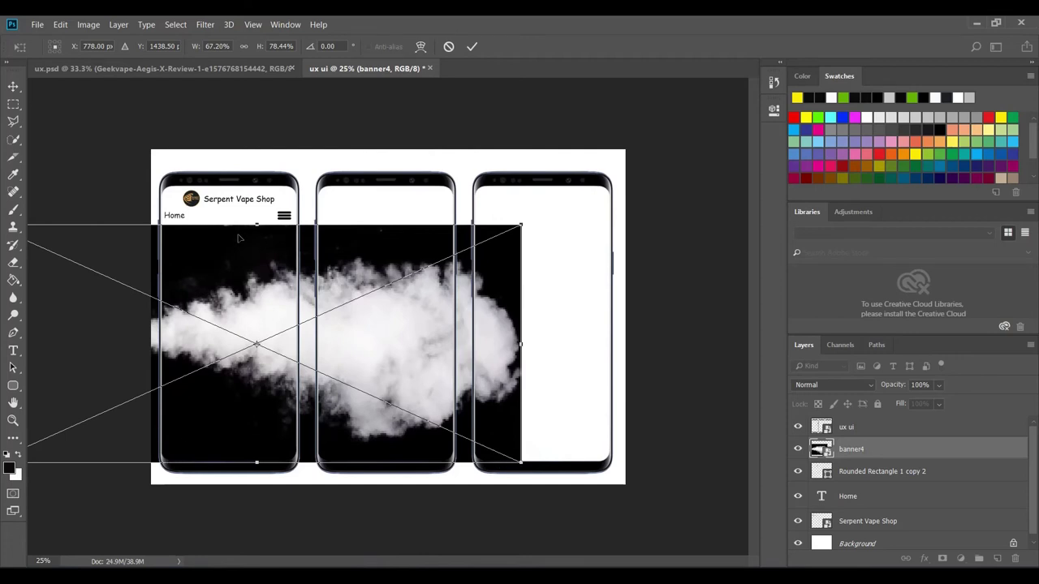
click(472, 47)
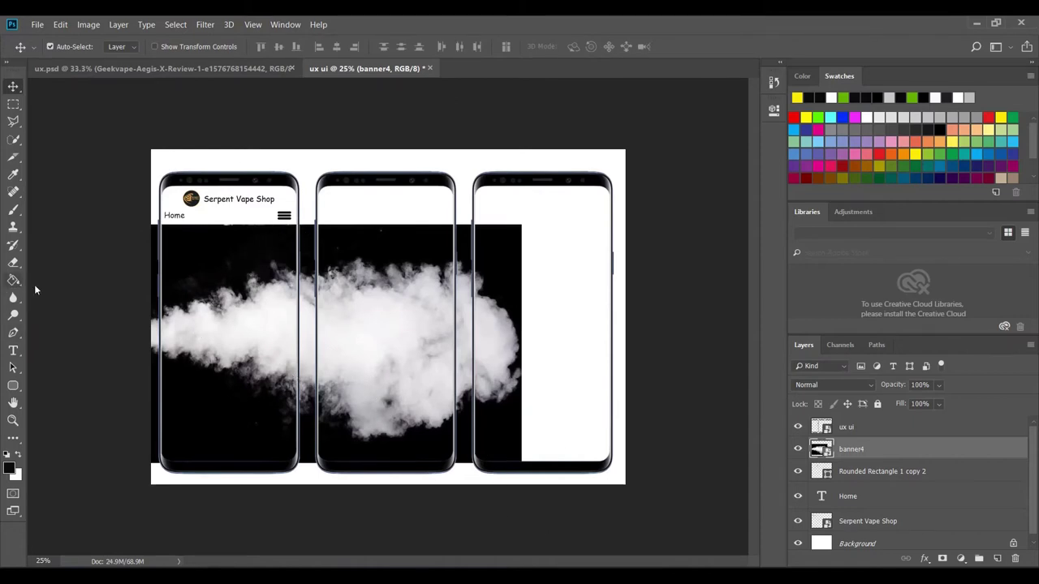
key(ctrl+plus)
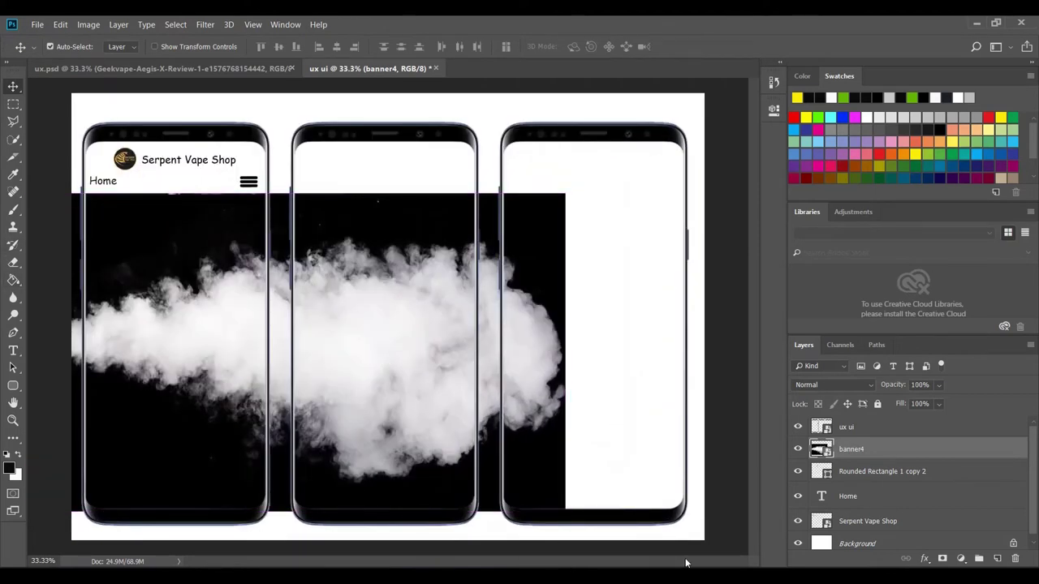
- Rasterize banner4 and erase the smoke strip left of the first phone using a polygonal selection
click(14, 122)
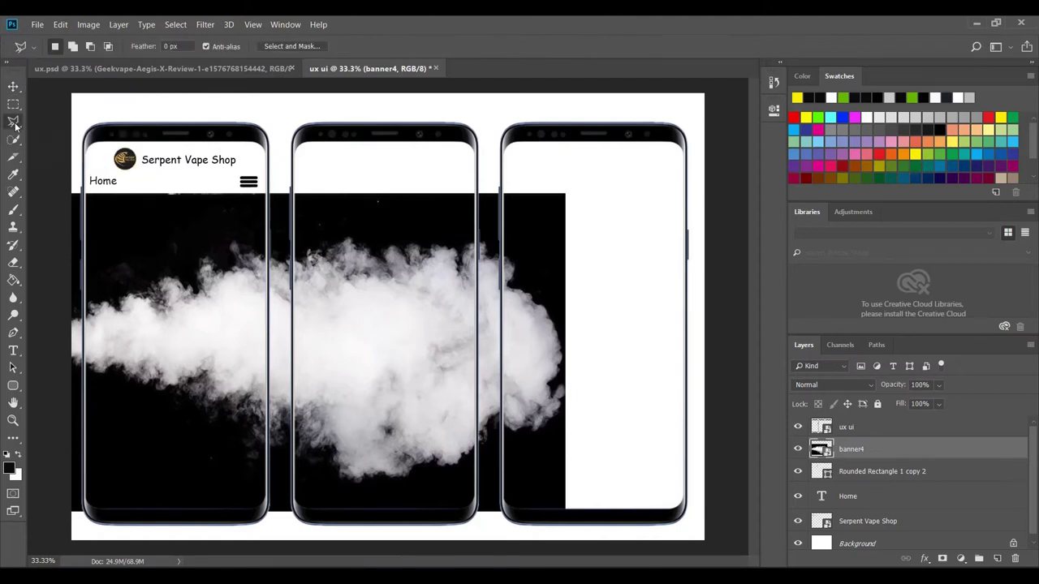
right_click(13, 127)
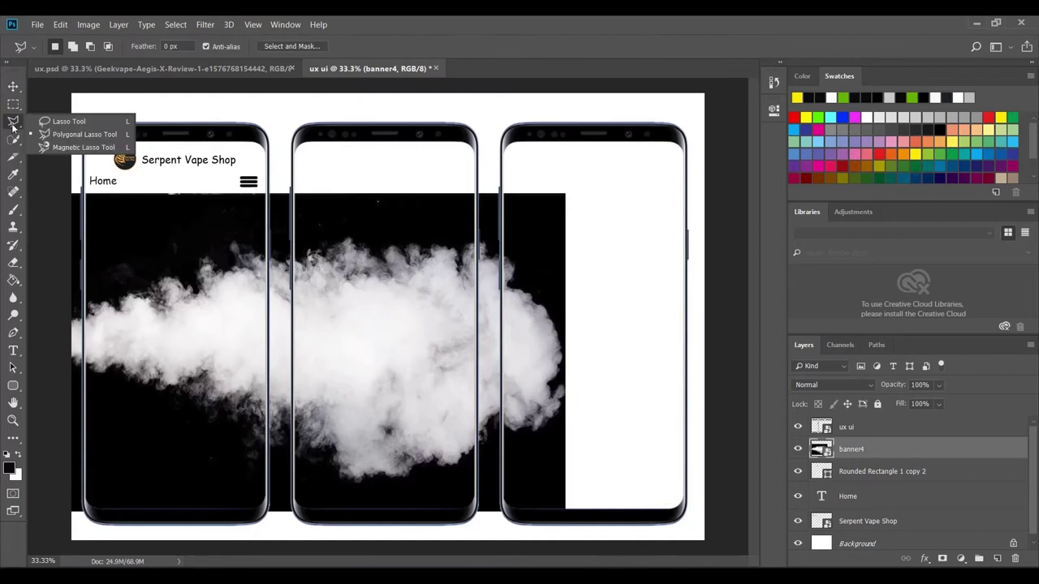
click(71, 135)
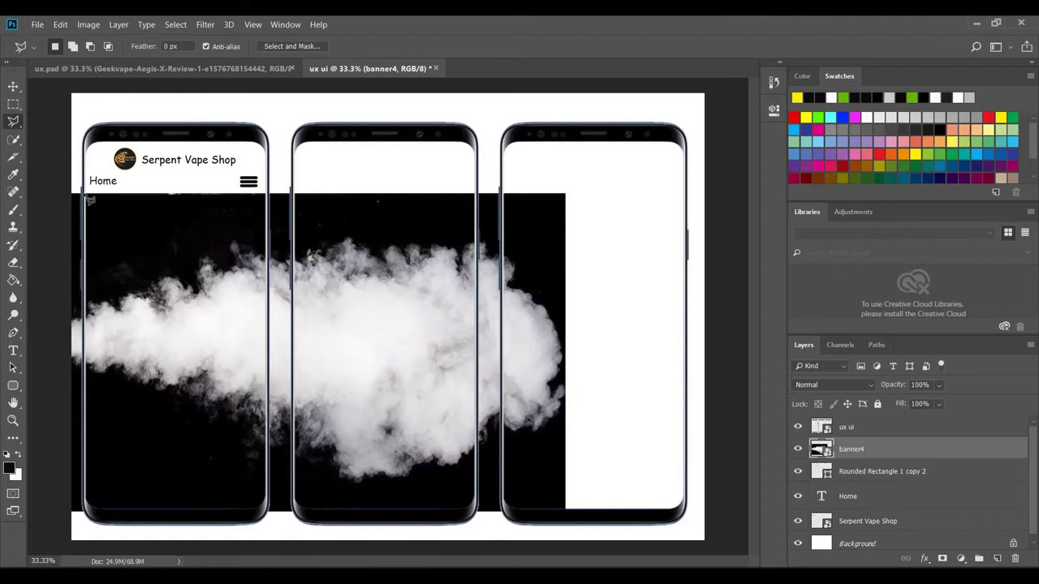
click(84, 191)
click(87, 531)
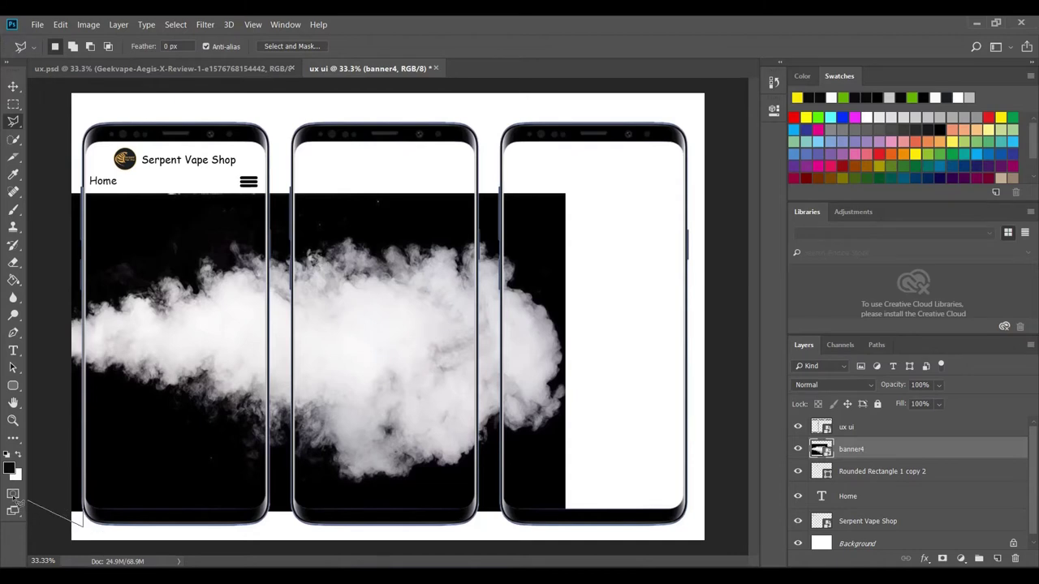
click(36, 485)
click(53, 156)
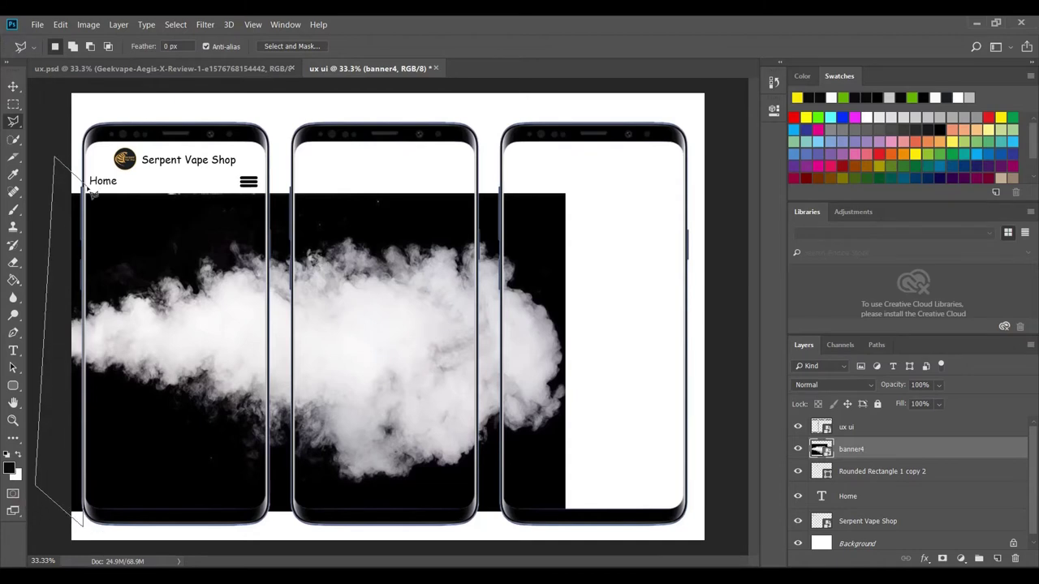
click(83, 190)
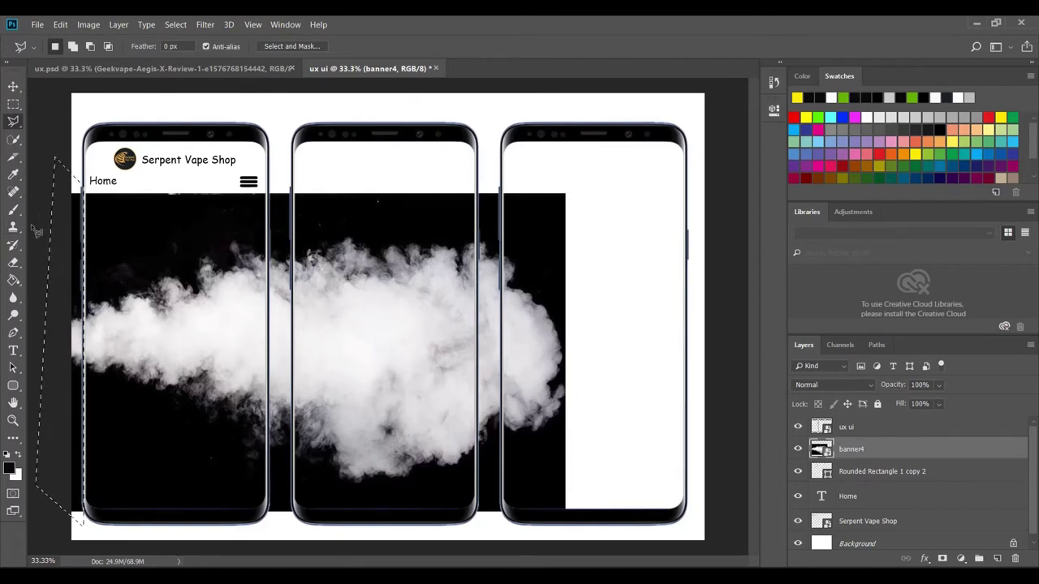
click(14, 266)
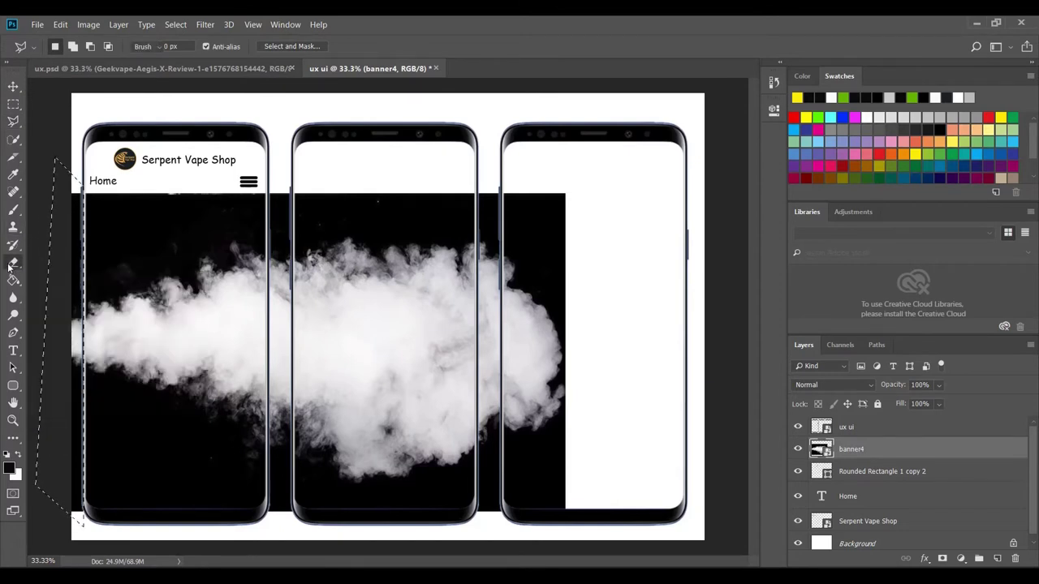
click(71, 214)
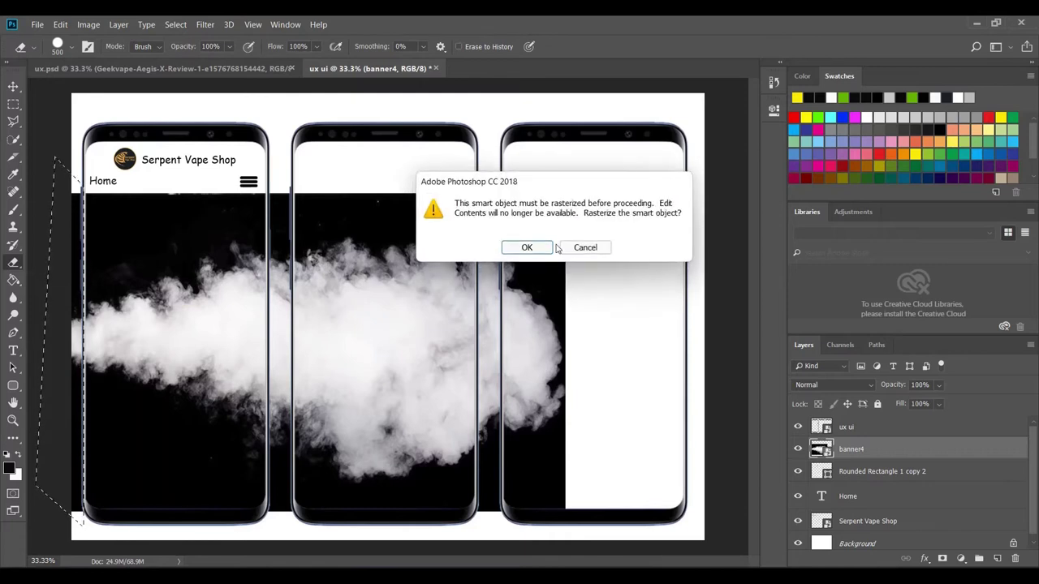
click(527, 246)
mouse_move(189, 250)
mouse_down()
mouse_move(71, 237)
mouse_move(68, 202)
mouse_move(75, 513)
mouse_move(53, 198)
mouse_up()
key(ctrl+d)
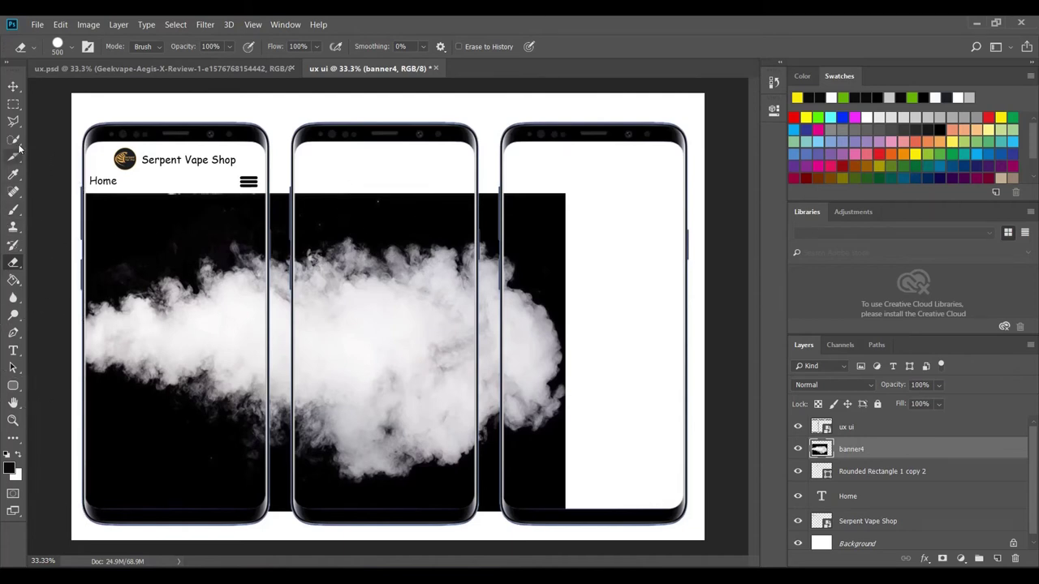
- Erase the smoke spilling onto the second and third phones using a lasso selection
click(14, 120)
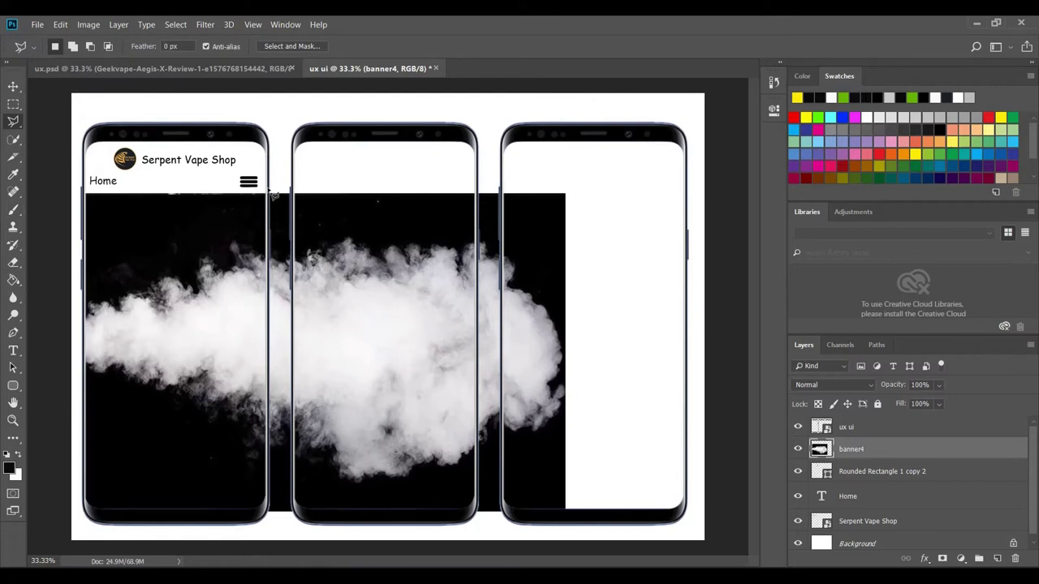
mouse_move(271, 193)
mouse_down()
mouse_move(280, 340)
mouse_move(280, 473)
mouse_move(268, 524)
mouse_move(474, 513)
mouse_move(589, 536)
mouse_move(621, 265)
mouse_move(590, 184)
mouse_move(303, 190)
mouse_move(271, 192)
mouse_up()
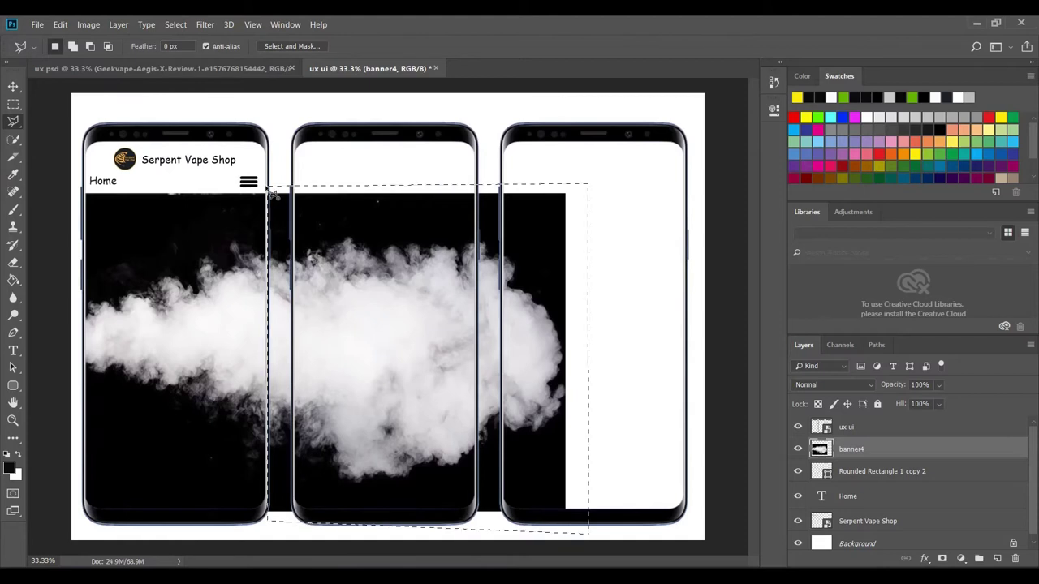
click(13, 262)
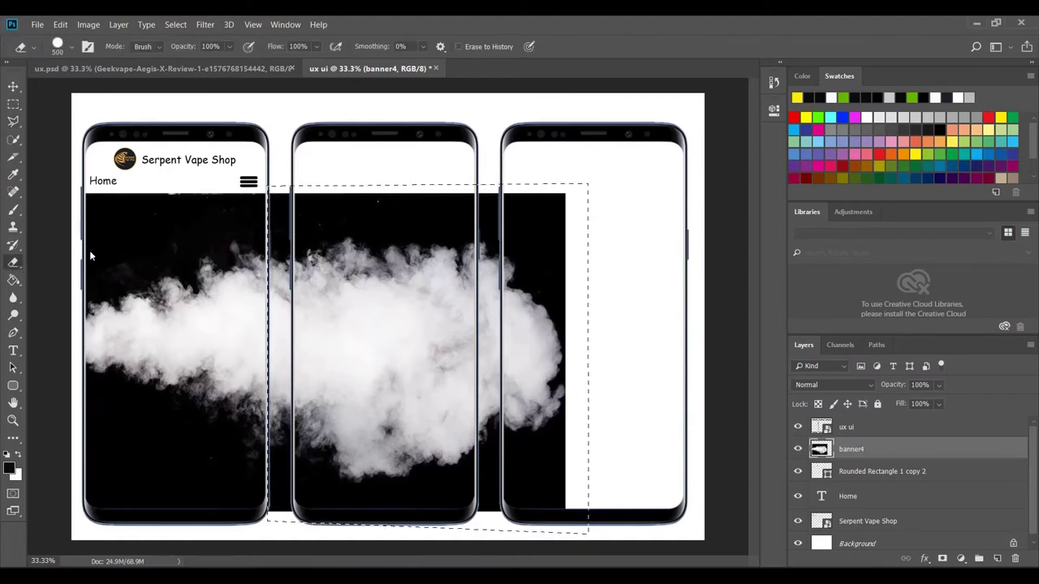
mouse_move(283, 211)
mouse_down()
mouse_move(278, 476)
mouse_move(287, 505)
mouse_move(590, 489)
mouse_move(569, 379)
mouse_move(505, 208)
mouse_move(546, 176)
mouse_move(543, 344)
mouse_move(558, 408)
mouse_move(414, 454)
mouse_move(345, 446)
mouse_move(356, 242)
mouse_move(328, 190)
mouse_move(450, 236)
mouse_move(426, 384)
mouse_move(485, 391)
mouse_move(440, 321)
mouse_move(452, 232)
mouse_up()
mouse_move(413, 205)
mouse_down()
mouse_move(285, 195)
mouse_move(258, 477)
mouse_move(274, 499)
mouse_move(496, 477)
mouse_up()
key(ctrl+d)
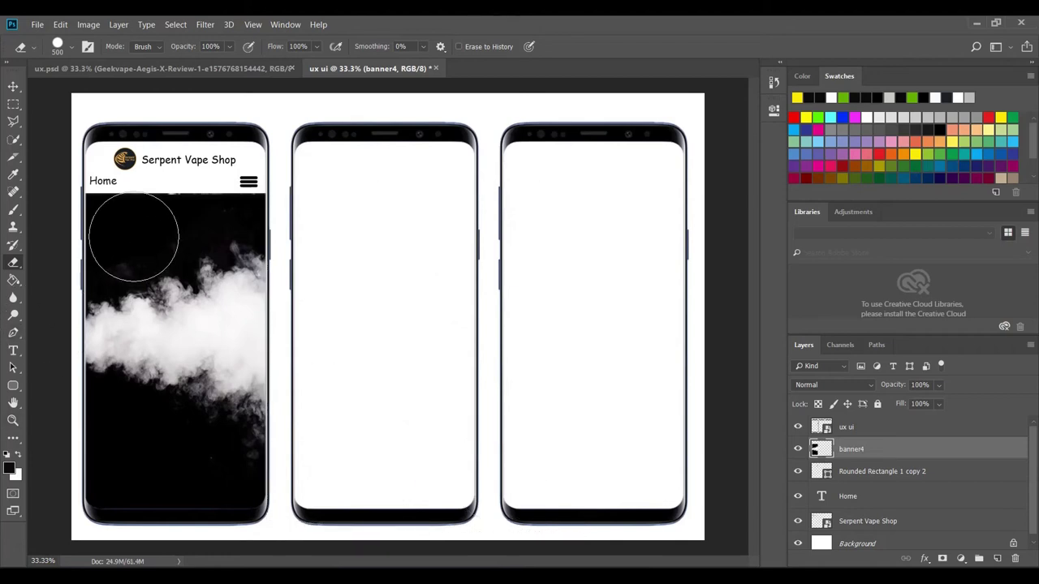
click(13, 86)
- Add a 10 px orange Stroke layer style positioned Inside to banner4
click(119, 25)
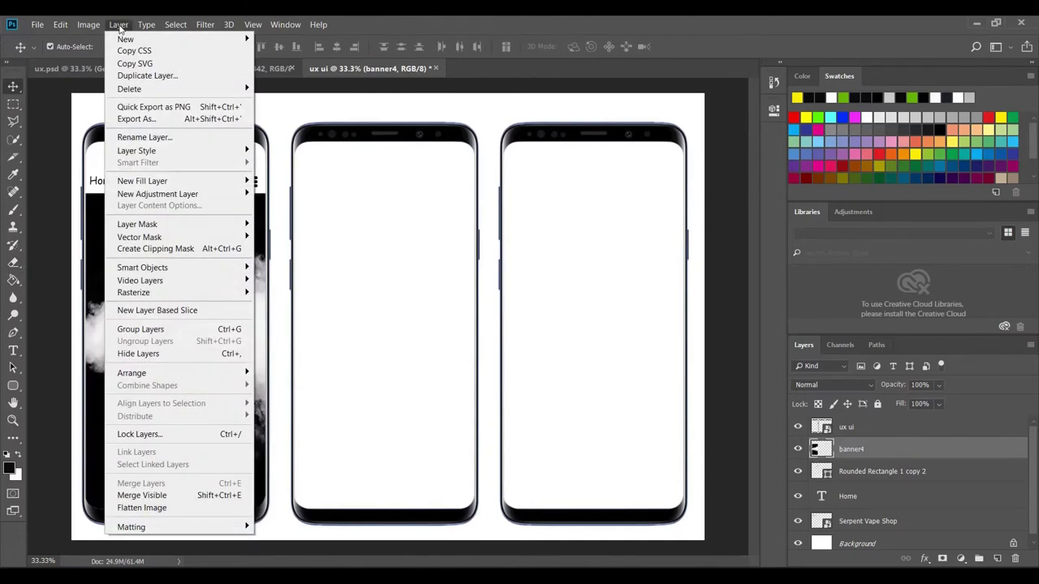
mouse_move(143, 153)
click(272, 182)
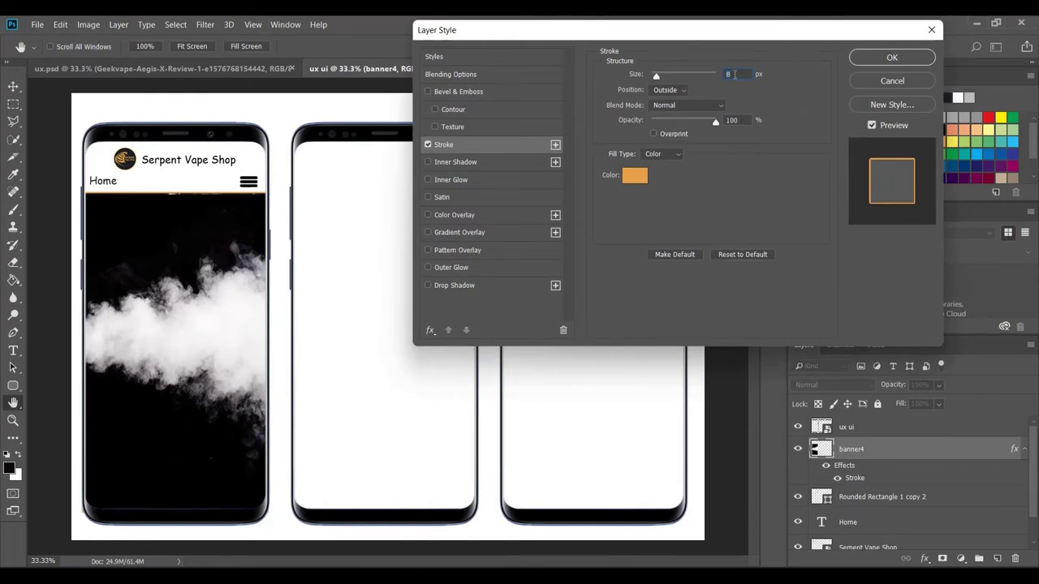
text(20)
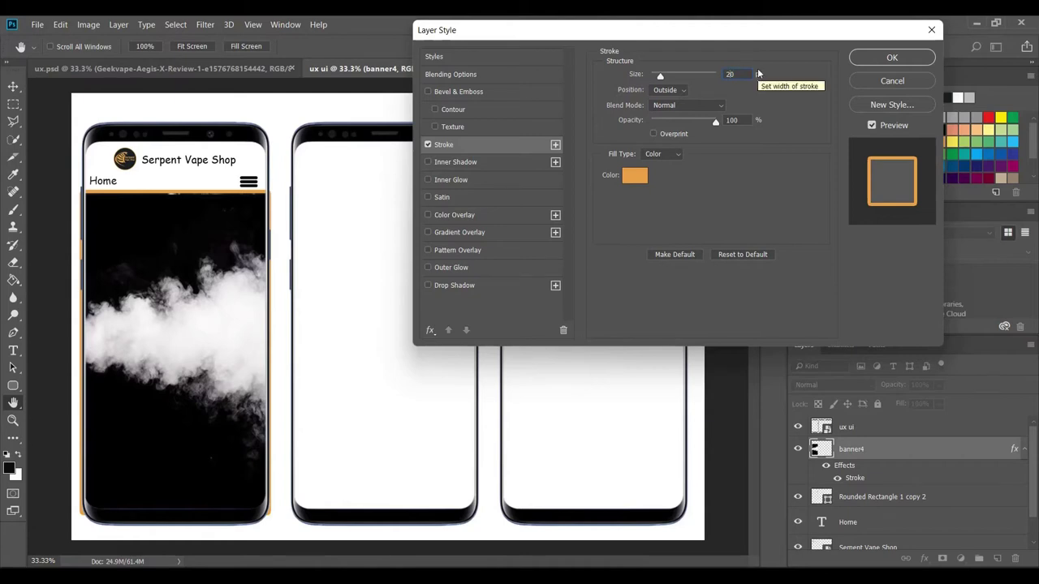
text(10)
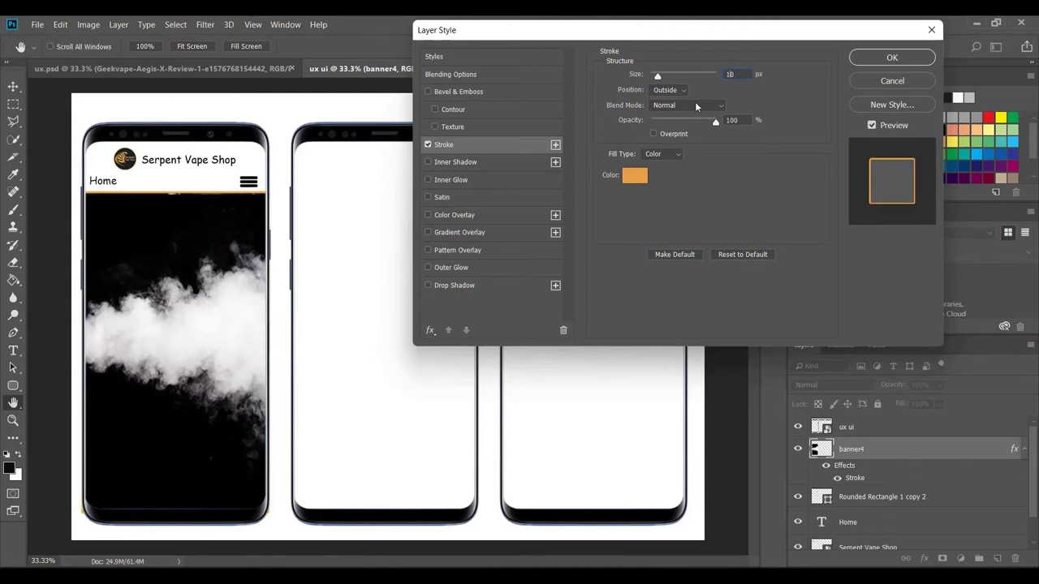
click(681, 92)
click(657, 112)
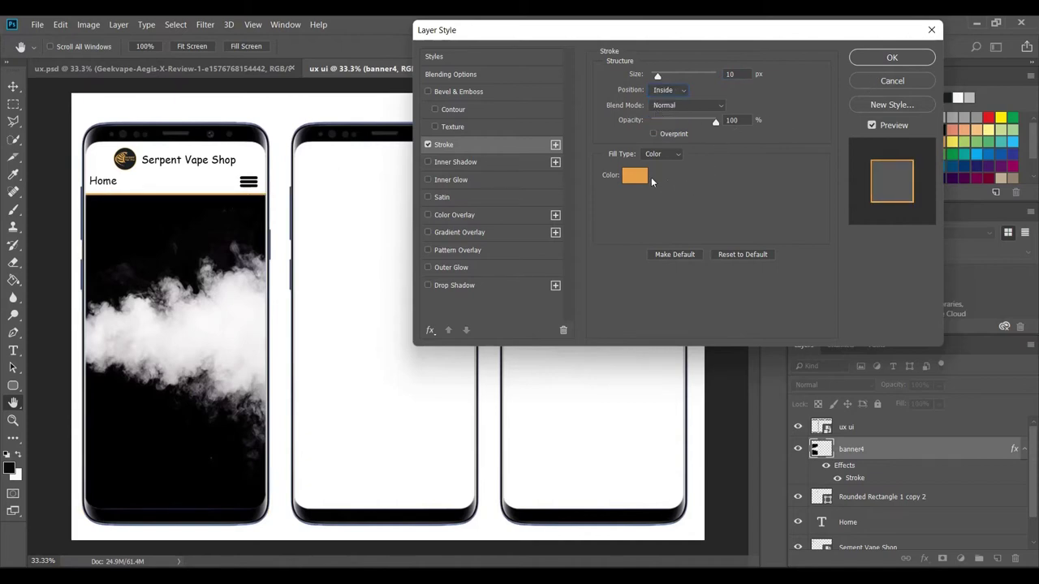
click(893, 62)
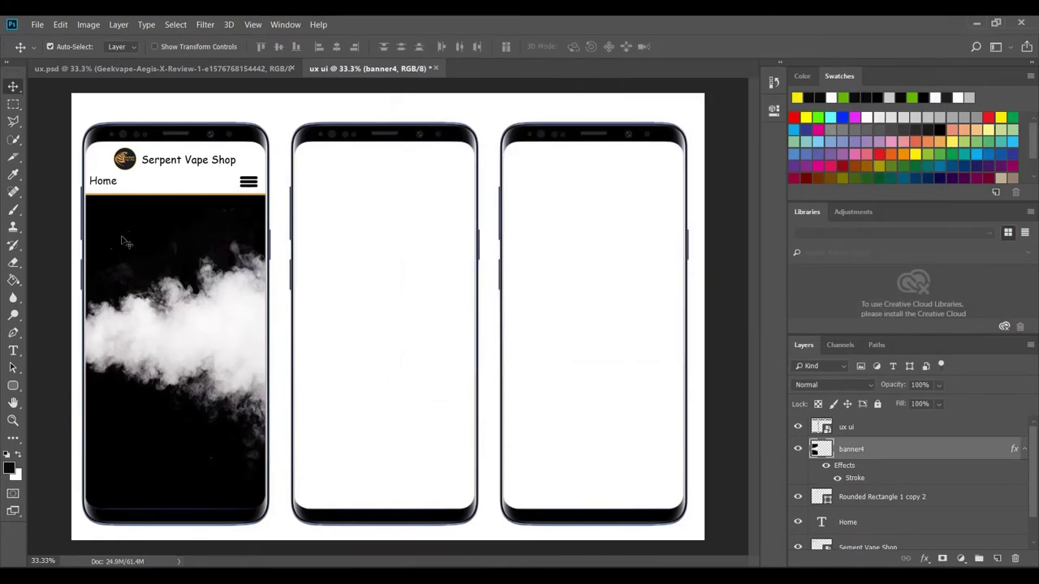
key(alt+Tab)
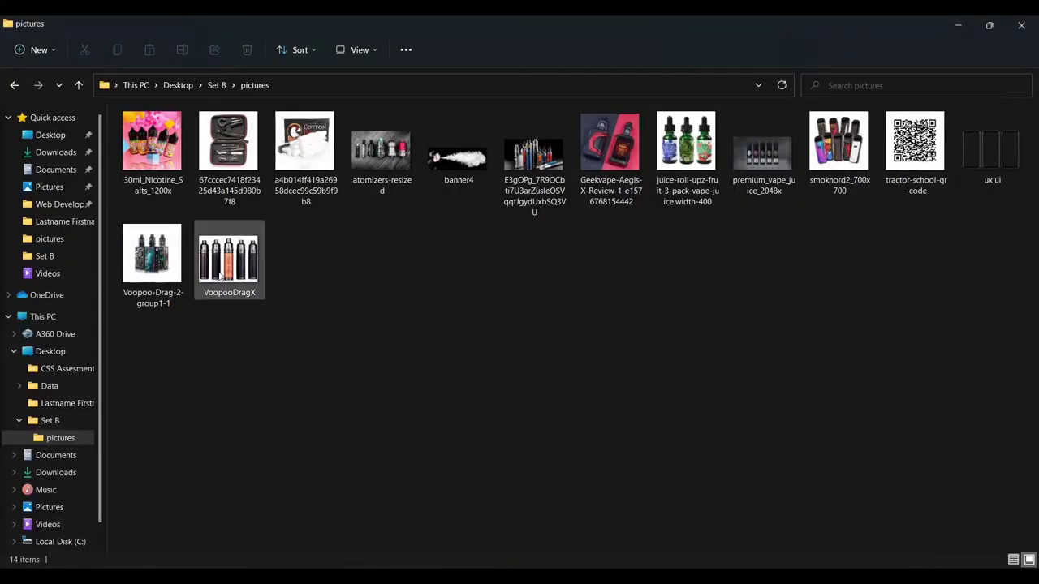
- Open the Details file from Set B and copy its 'Have a smoky session' line
click(79, 86)
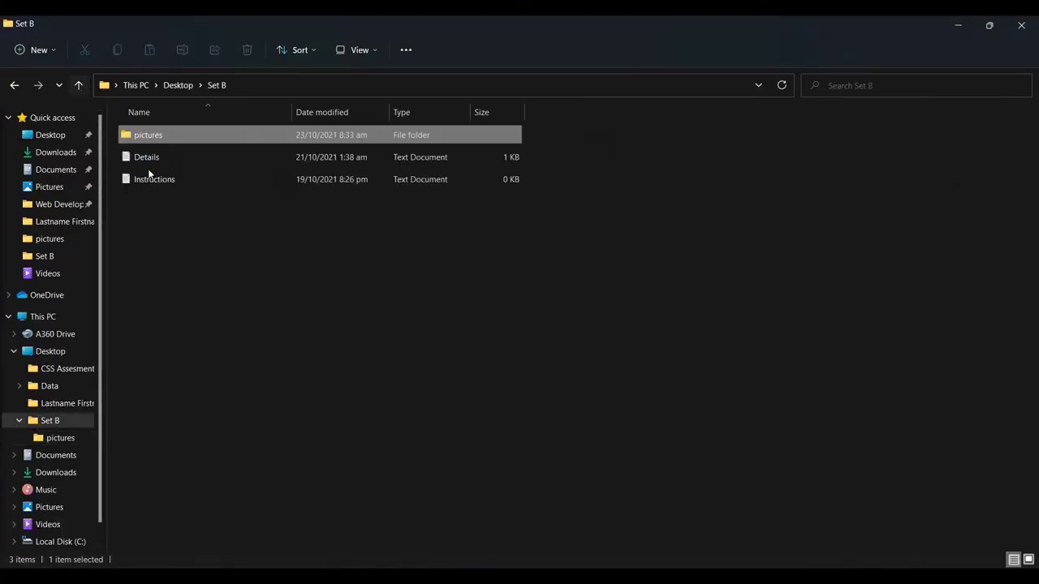
click(158, 157)
double_click(157, 157)
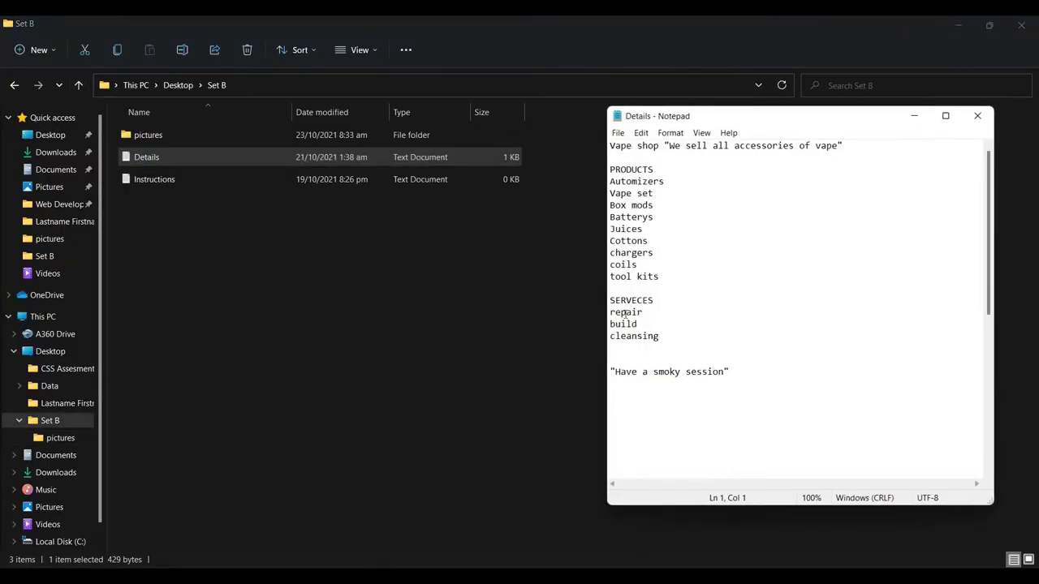
scroll(616, 317, down, 2)
drag(611, 300, 727, 303)
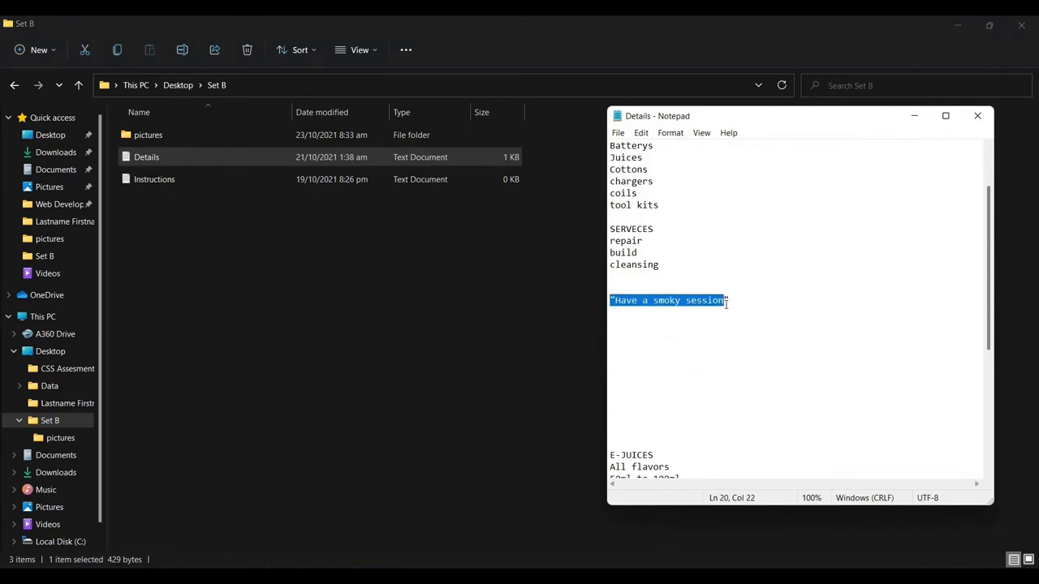
right_click(688, 295)
click(714, 342)
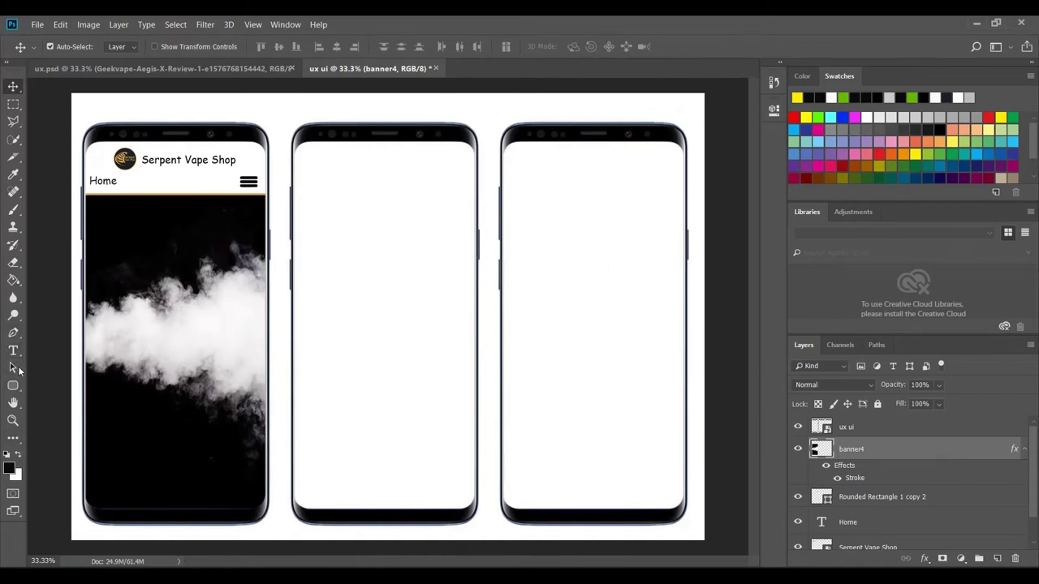
- Paste 'Have a smoky session' as white text on the first phone and size it 30 pt
click(13, 351)
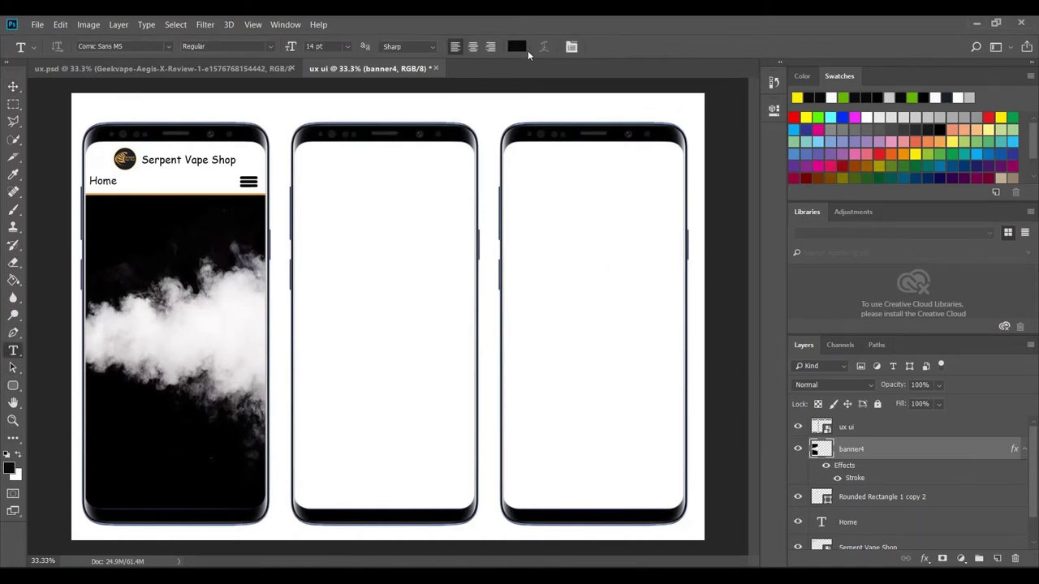
click(19, 457)
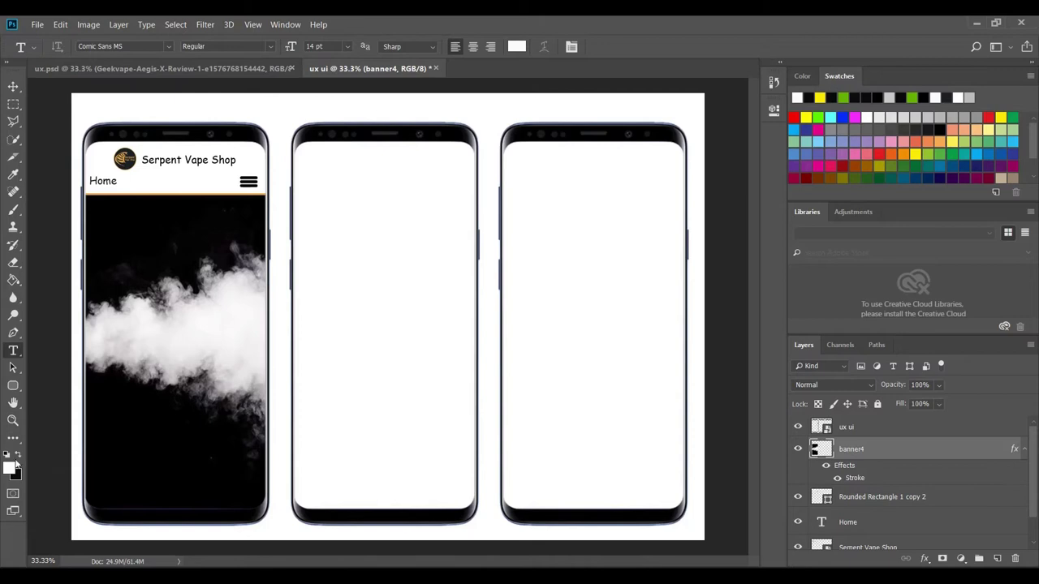
click(112, 243)
right_click(111, 244)
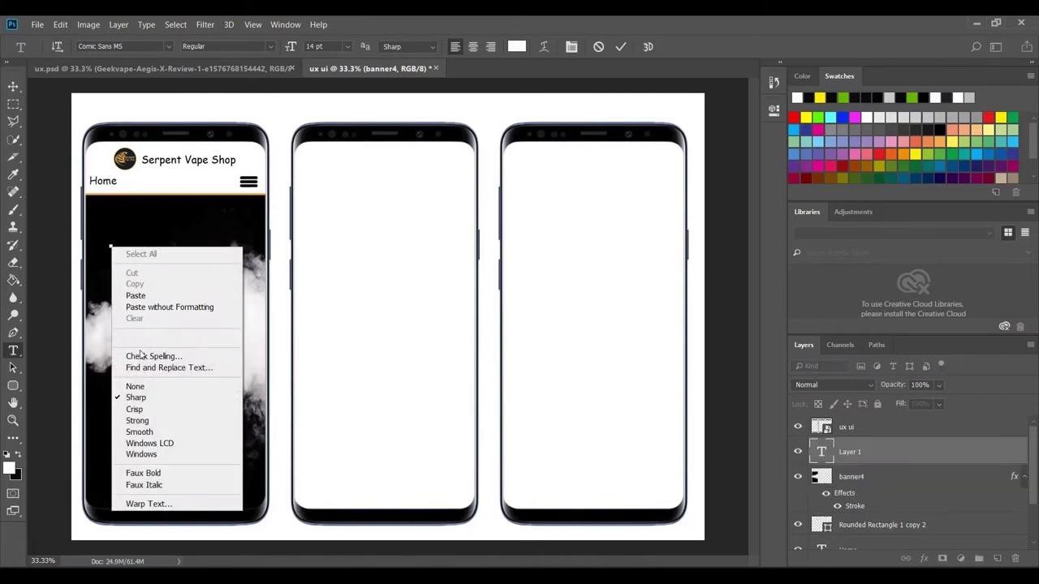
click(141, 301)
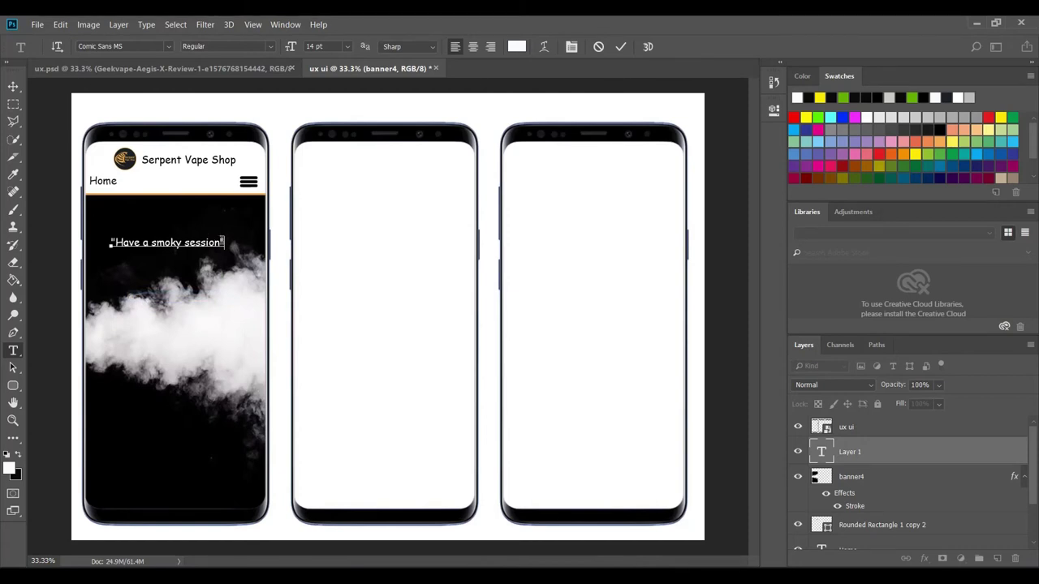
drag(222, 241, 112, 246)
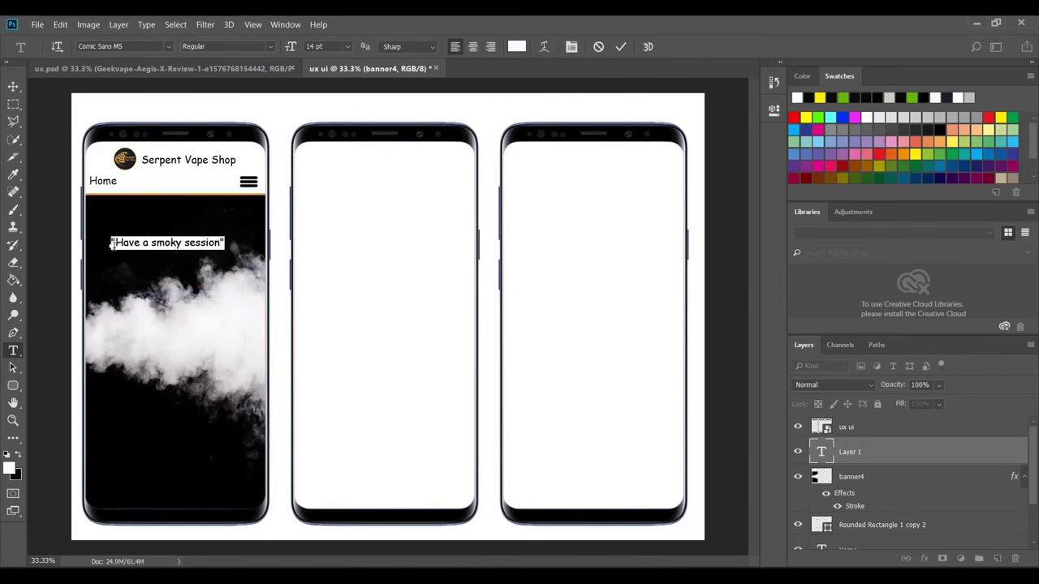
click(348, 48)
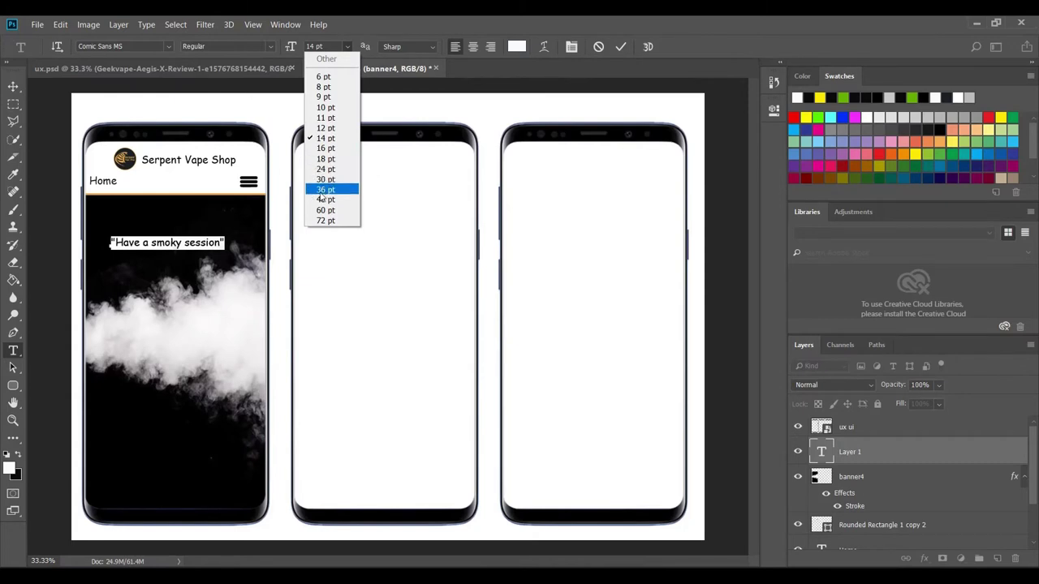
click(321, 194)
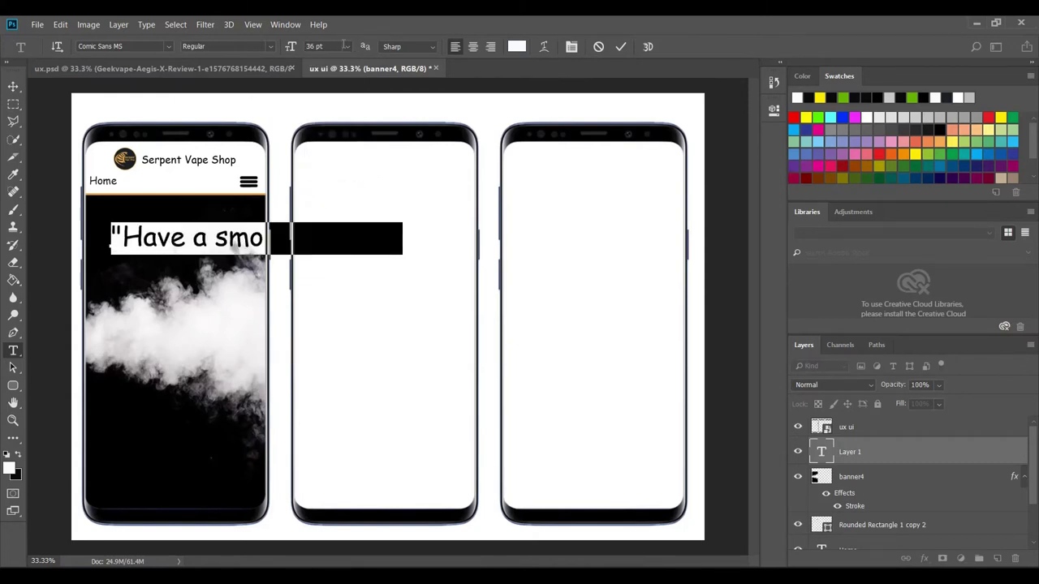
click(346, 46)
click(338, 180)
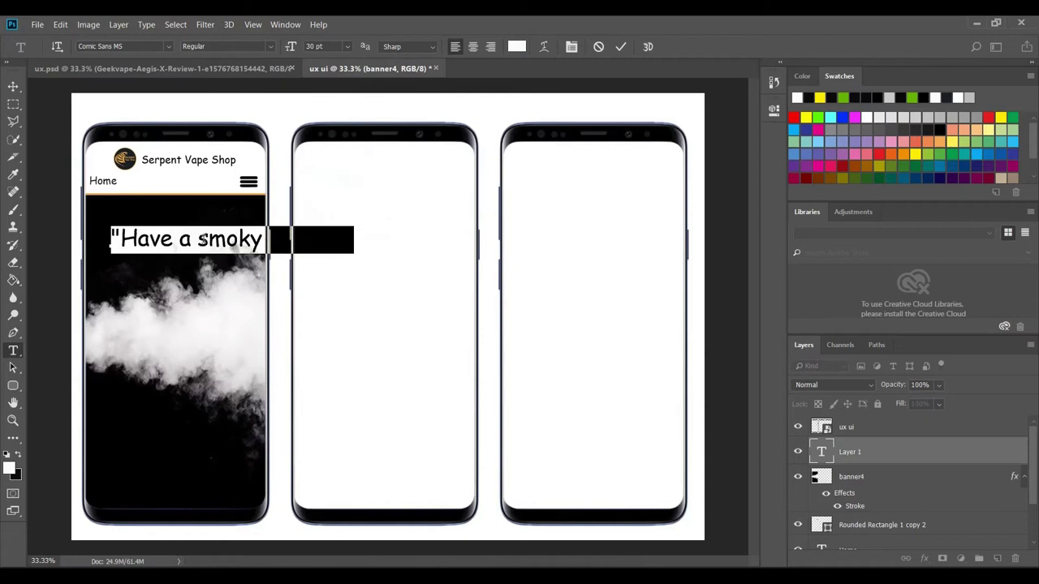
- Break the quote onto three centred lines, move it onto the smoke banner and commit
click(272, 231)
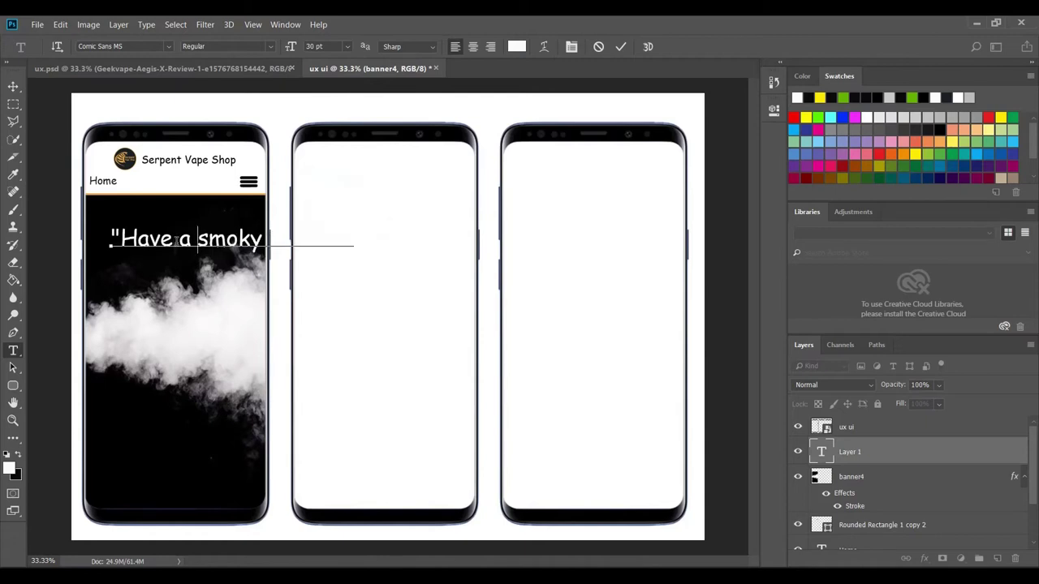
key(Return)
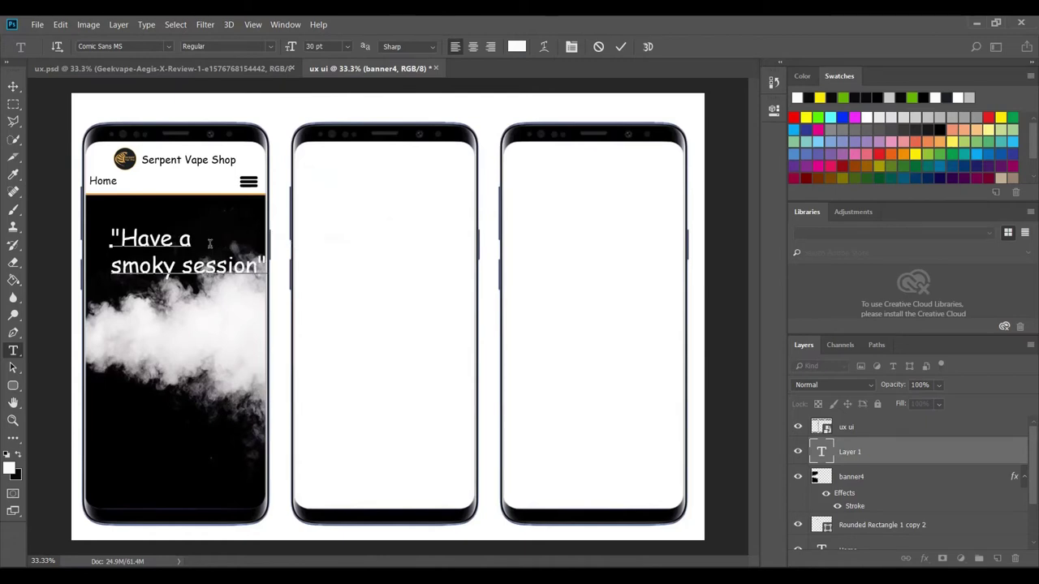
click(183, 266)
key(Return)
drag(194, 291, 88, 221)
click(474, 47)
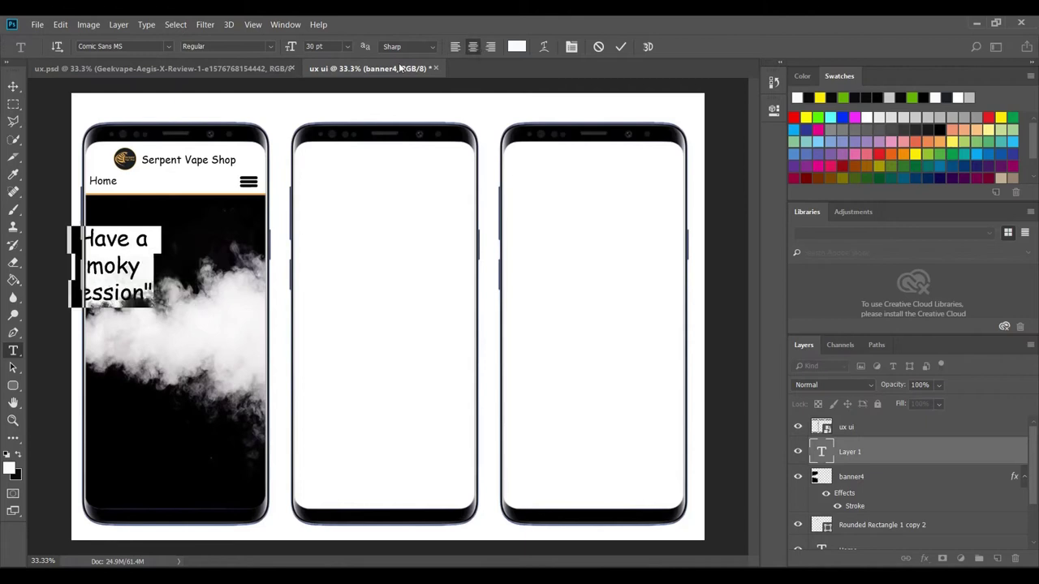
drag(115, 359, 176, 335)
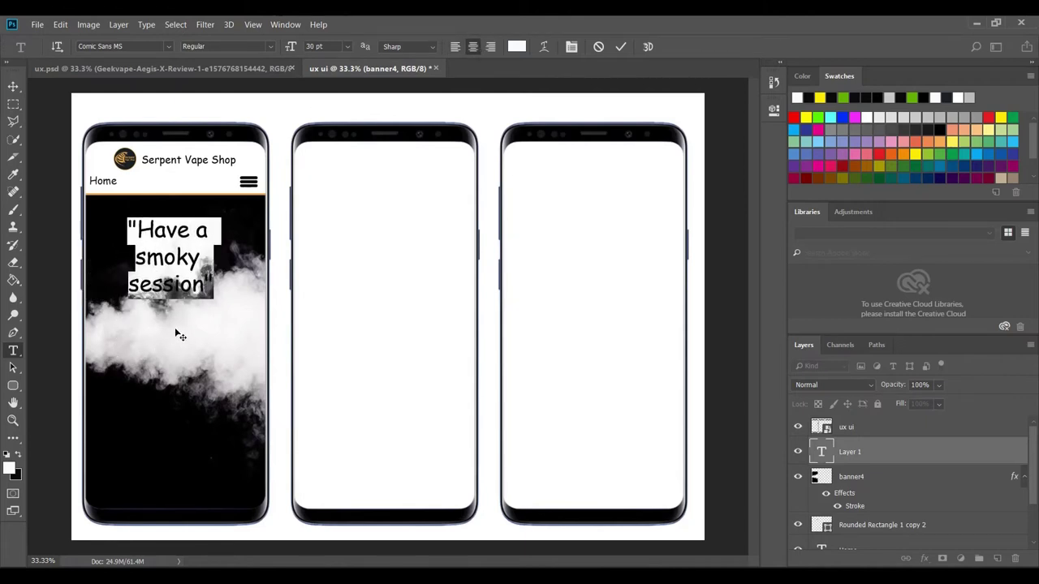
click(620, 46)
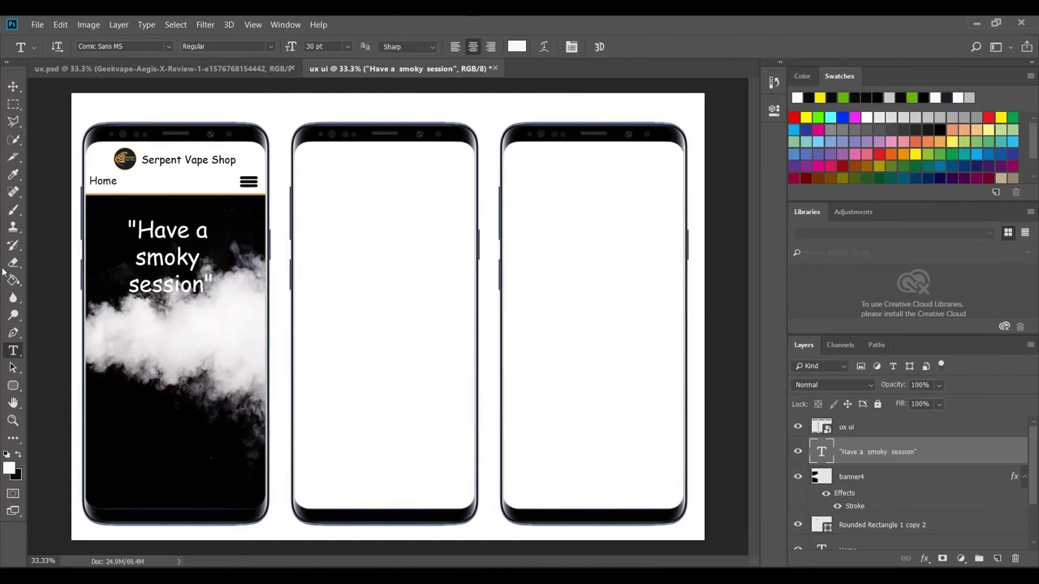
click(14, 87)
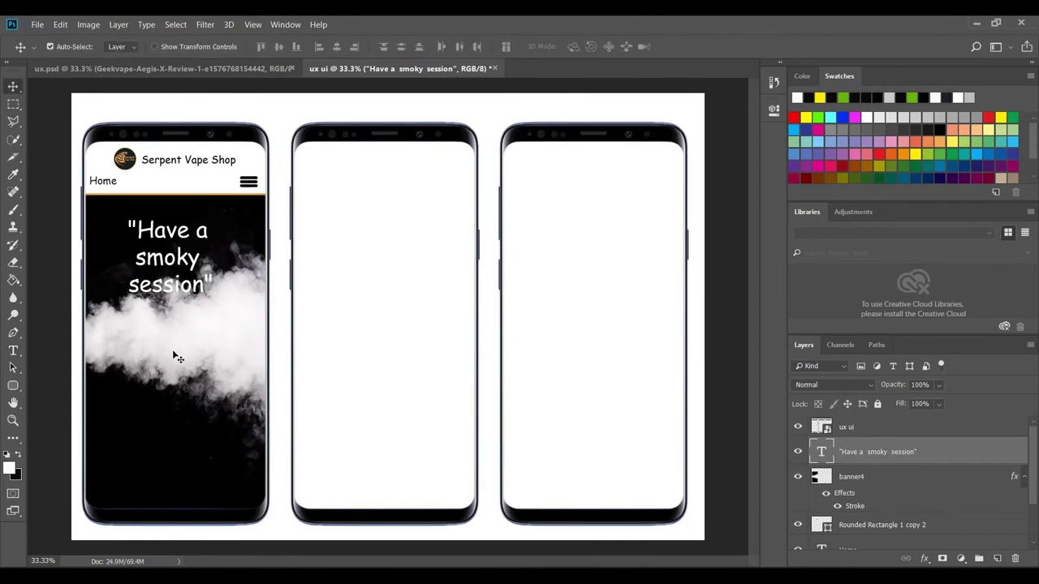
click(167, 328)
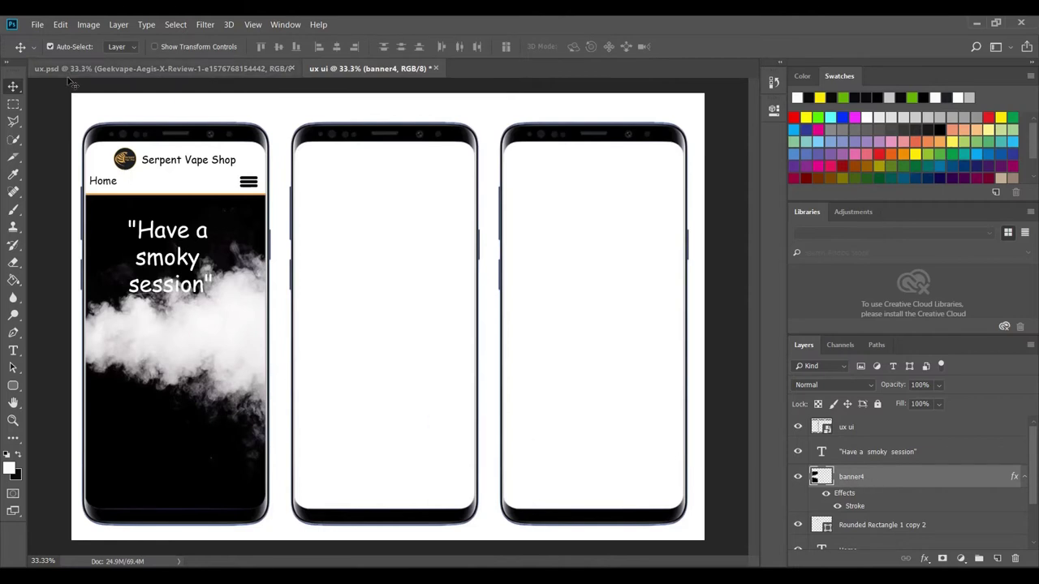
- Darken the smoke banner with Levels by lowering the output white level to 174
click(89, 25)
mouse_move(106, 57)
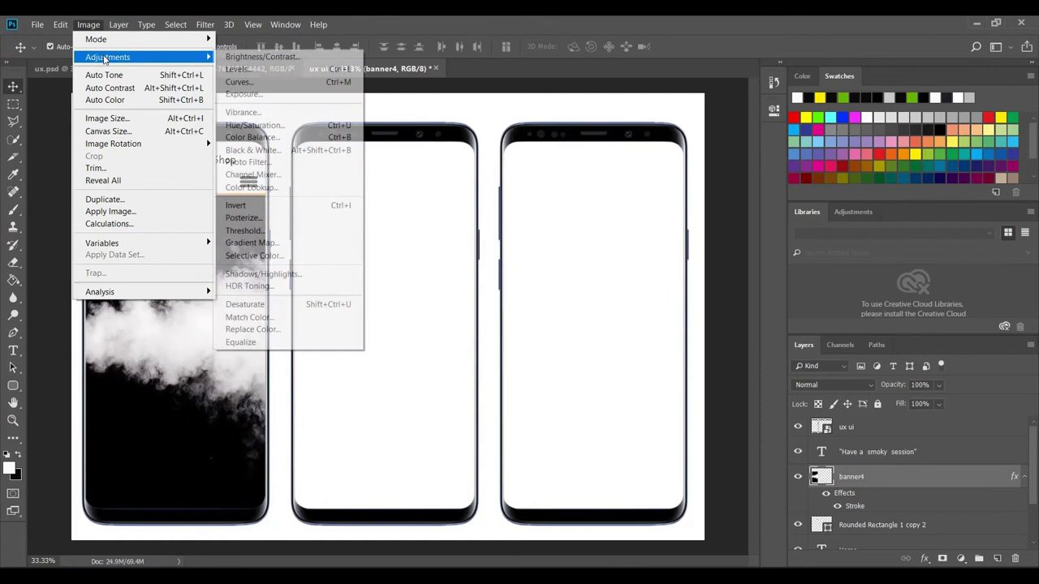
click(272, 58)
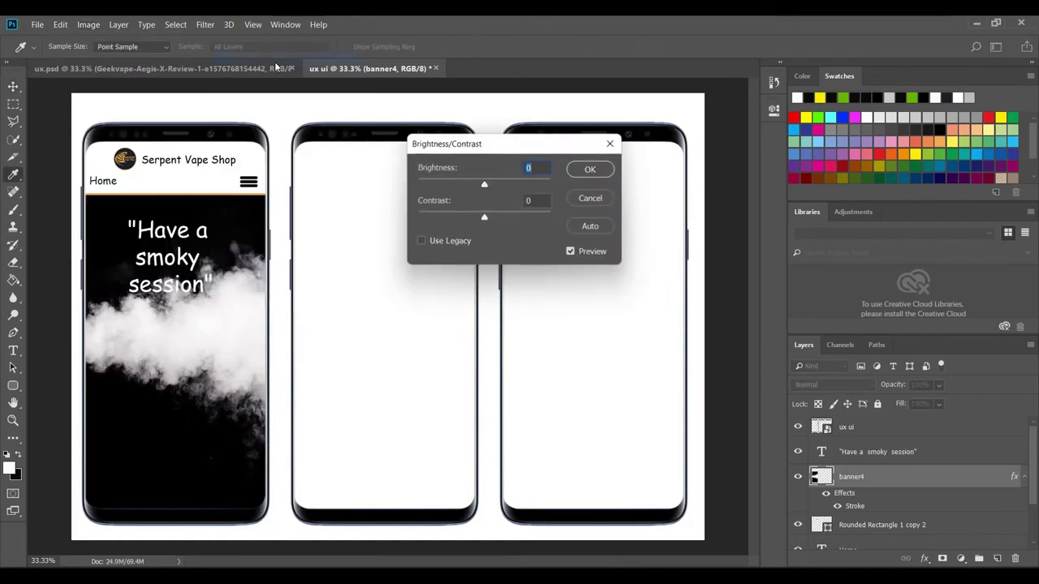
click(591, 198)
click(89, 25)
mouse_move(100, 55)
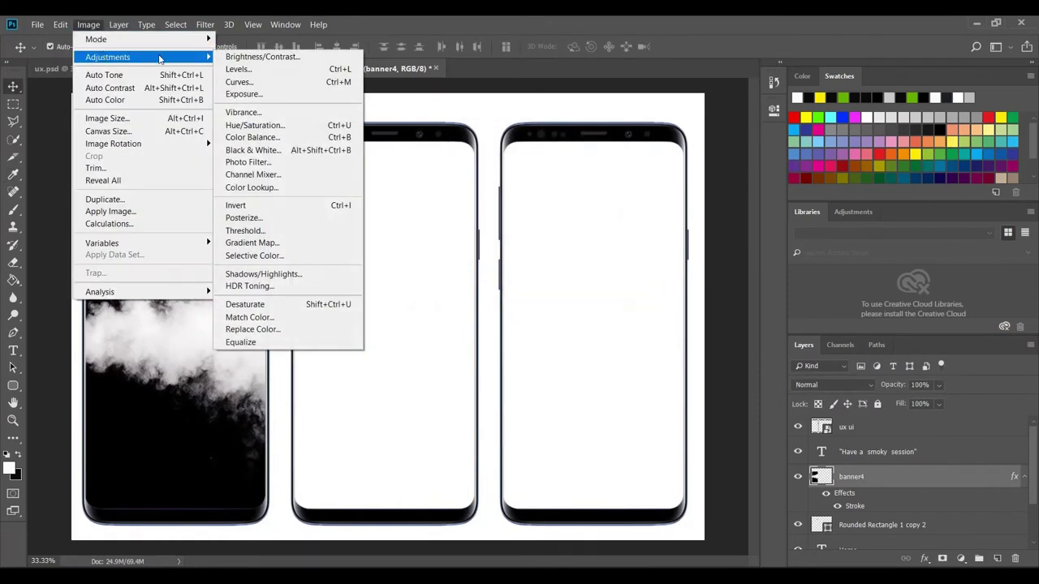
click(280, 78)
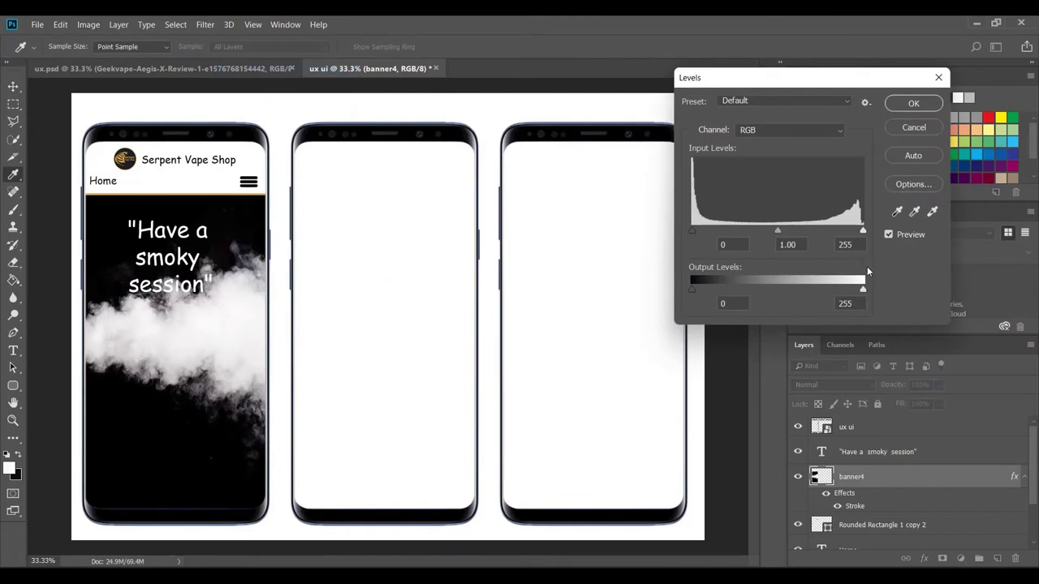
drag(863, 289, 817, 292)
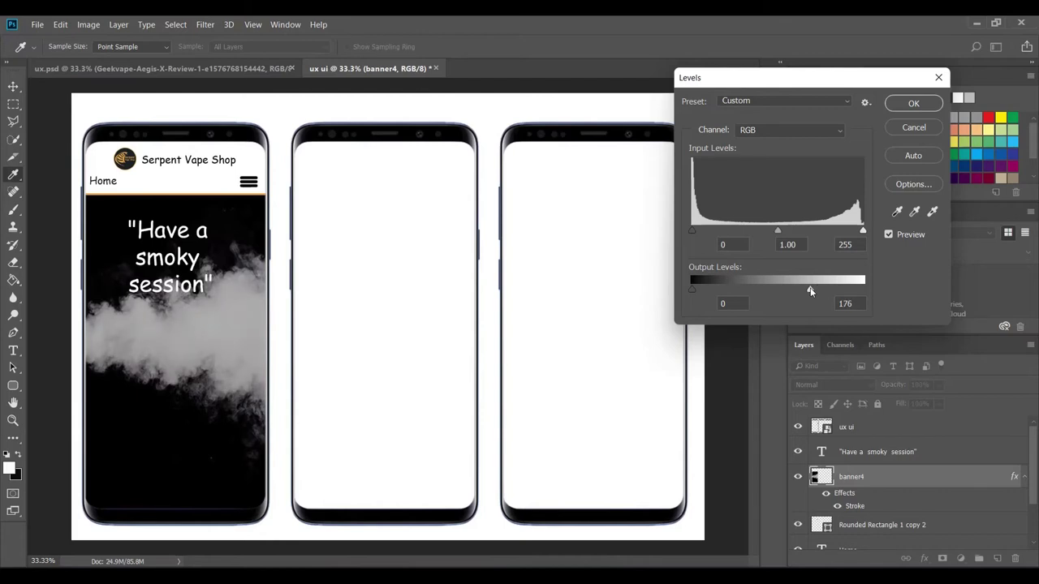
drag(815, 288, 809, 289)
click(914, 104)
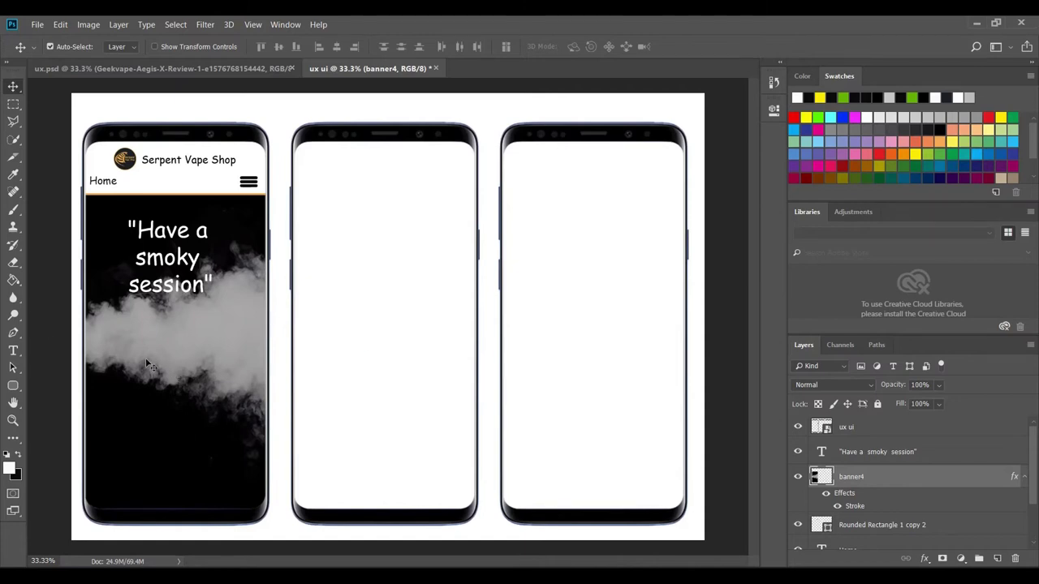
- Select the Rounded Rectangle tool and set the foreground colour to bright green
click(13, 387)
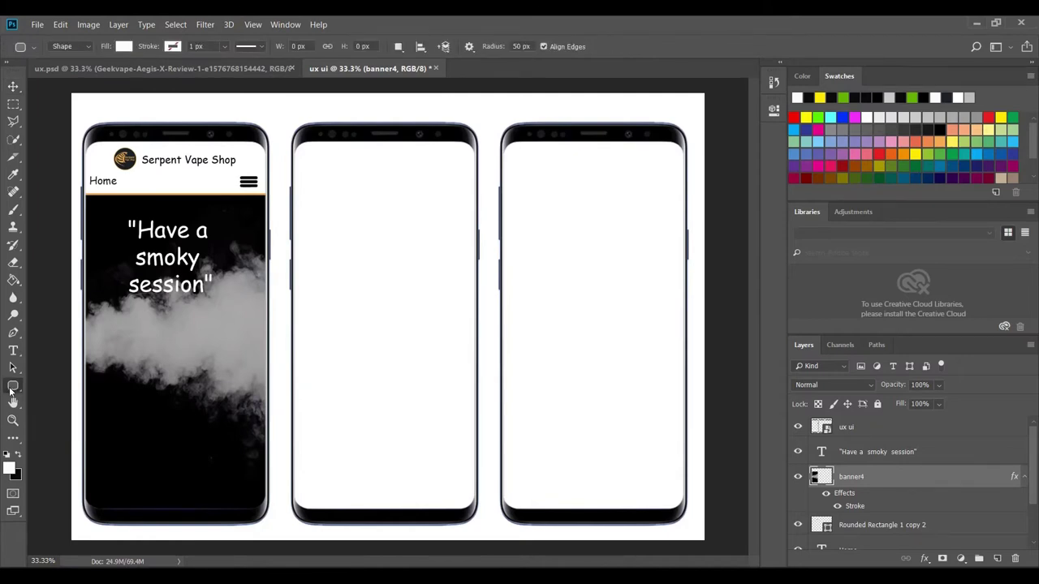
click(19, 457)
click(9, 467)
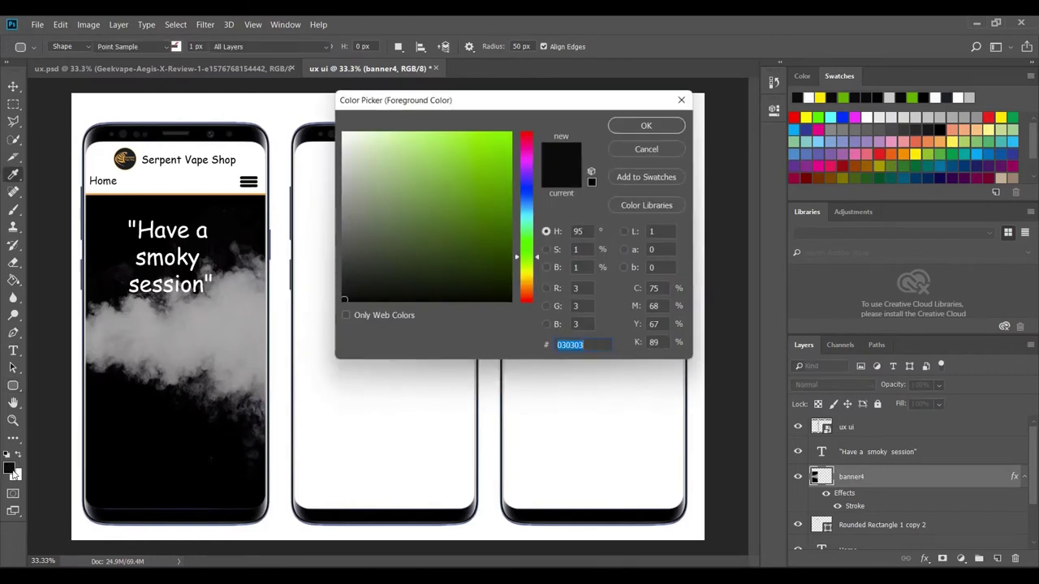
click(505, 189)
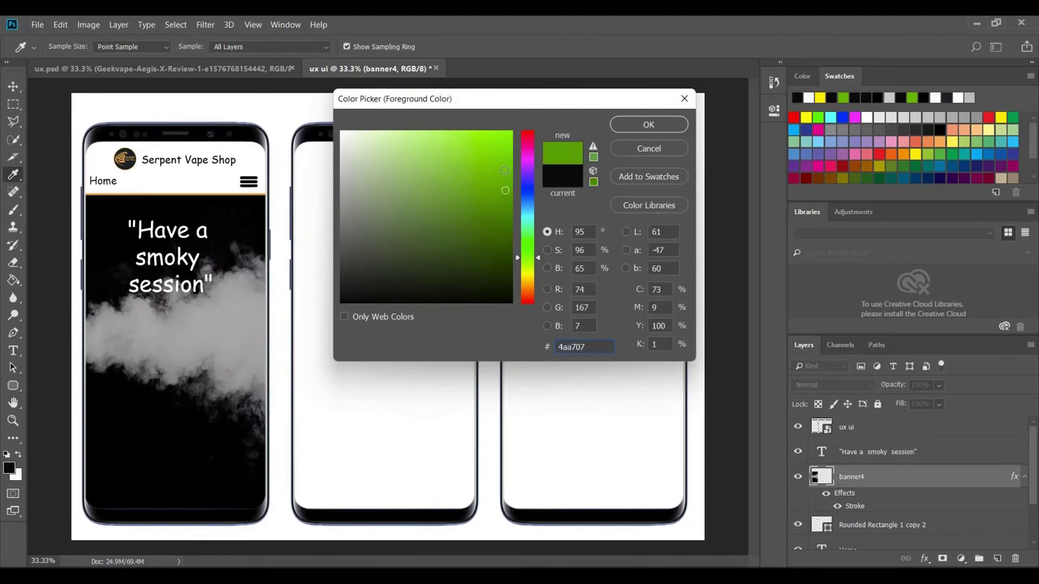
click(503, 168)
click(646, 125)
- Draw the green rounded button below the quote with a white 5 px outline
key(u)
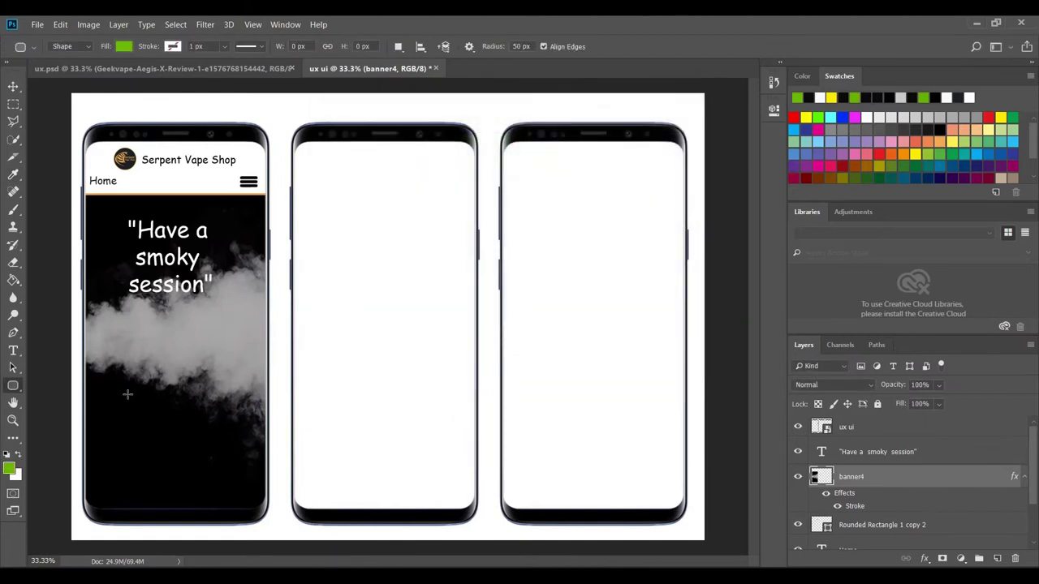
drag(124, 395, 217, 418)
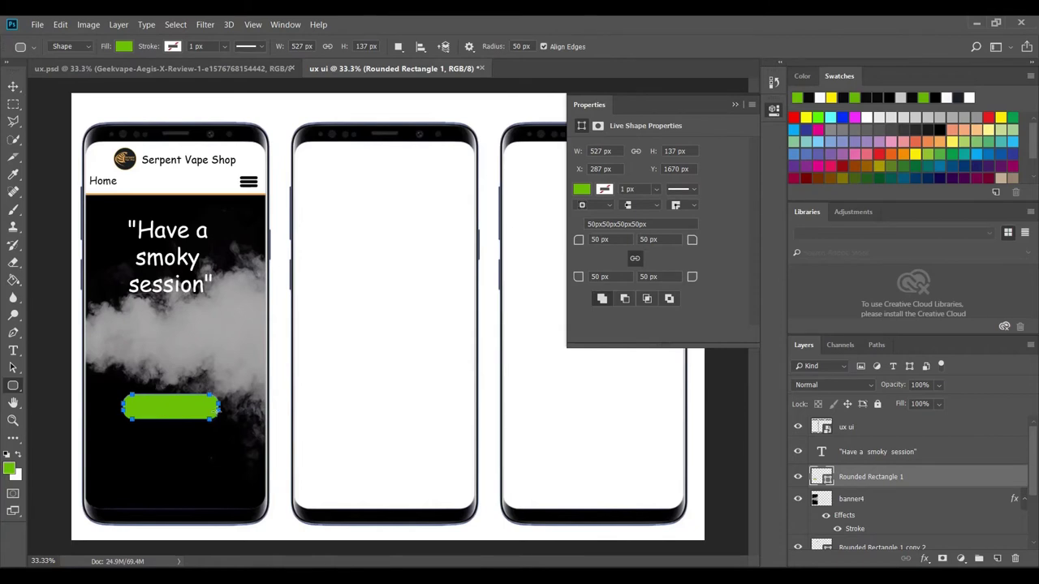
click(605, 189)
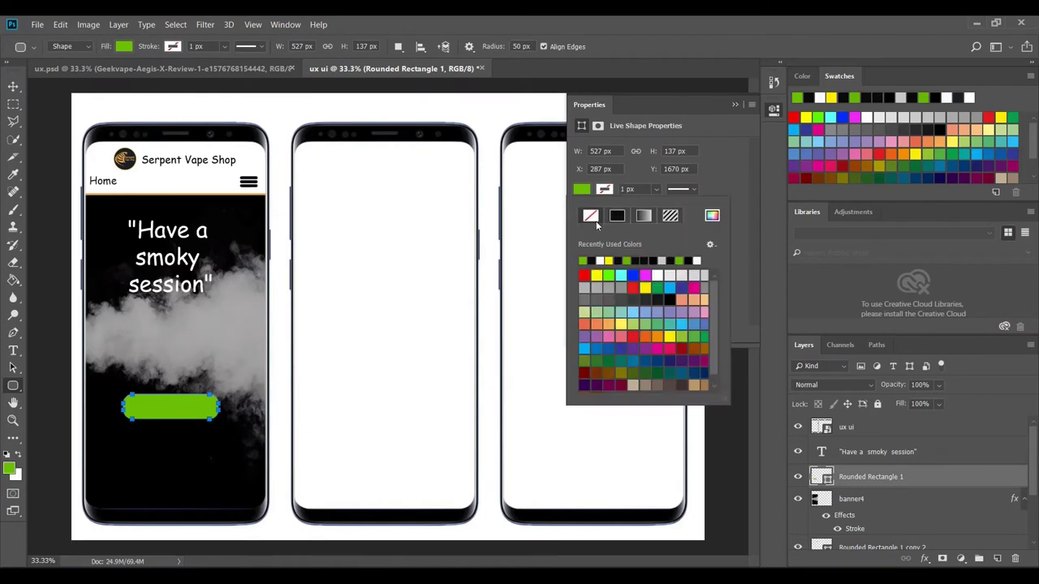
click(600, 261)
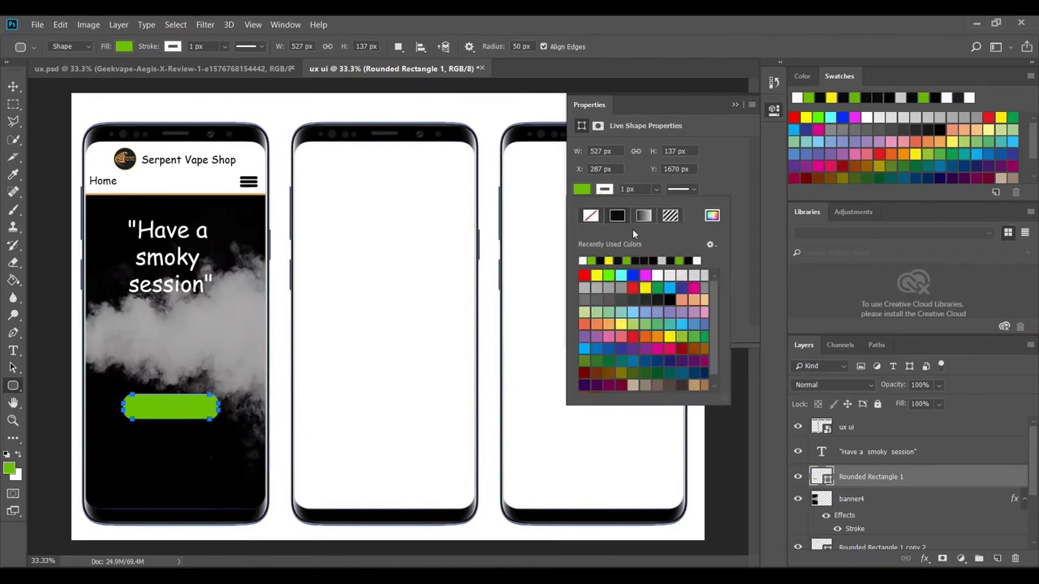
click(626, 188)
text(5)
key(Return)
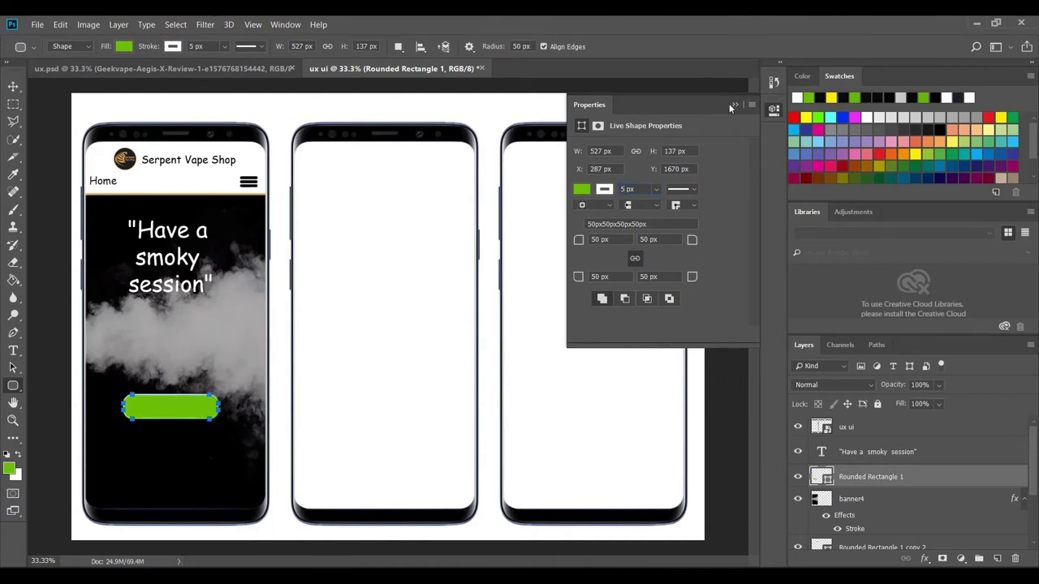
click(734, 106)
key(Escape)
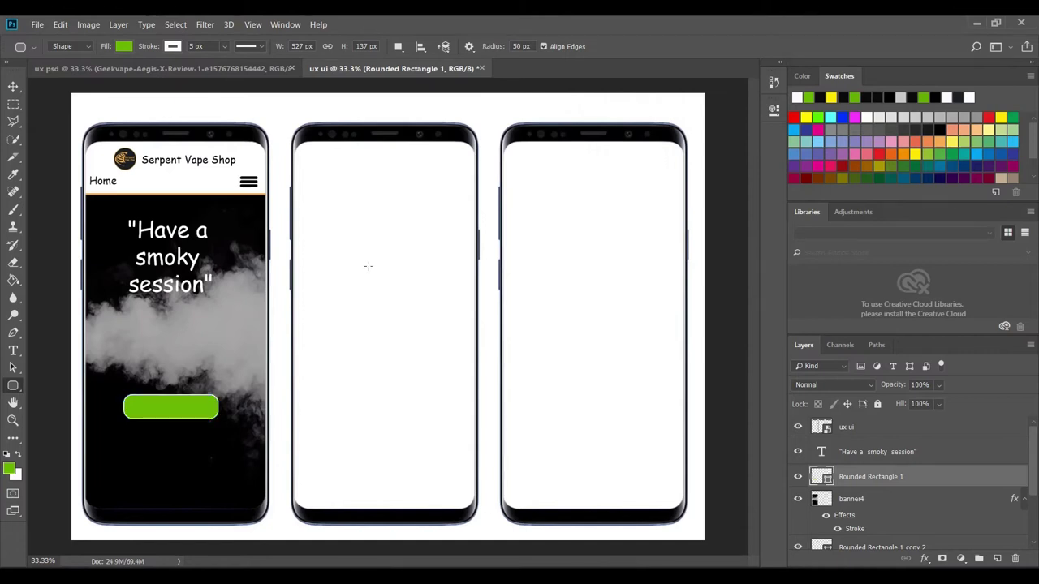
- Type a white 'Shop Now' label on the green button
click(13, 351)
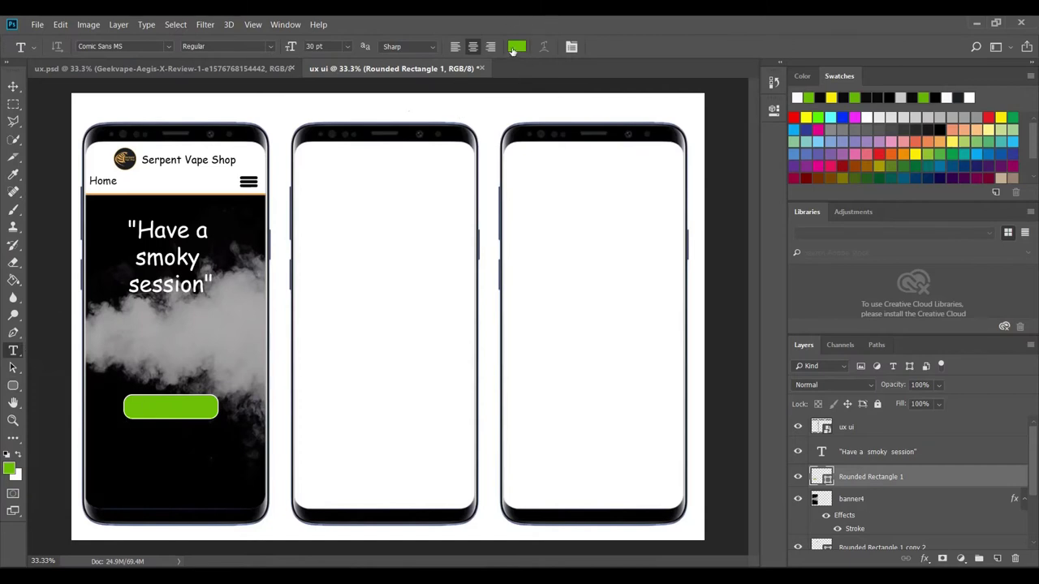
click(19, 456)
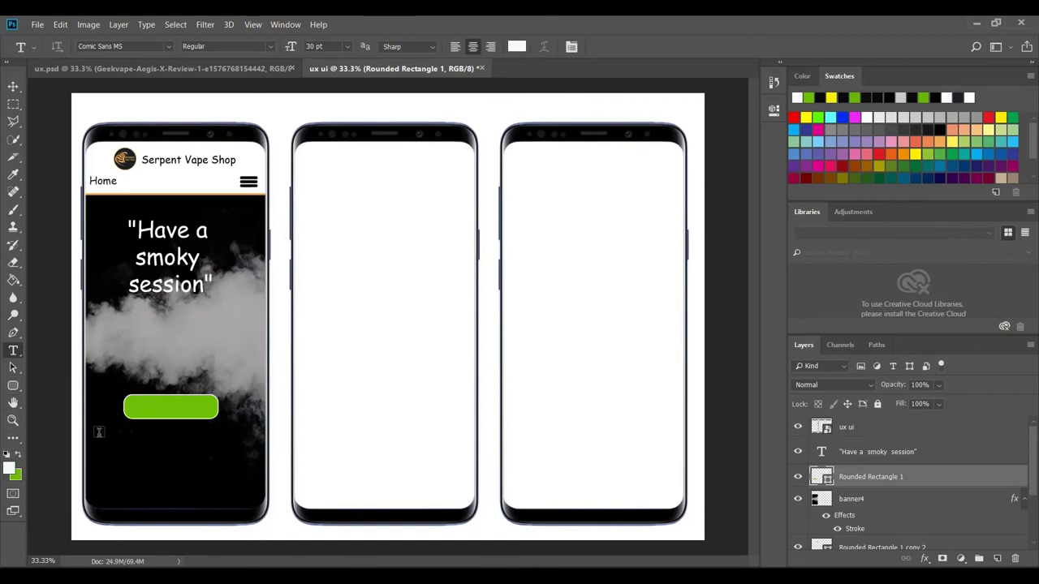
click(155, 409)
text(Shop)
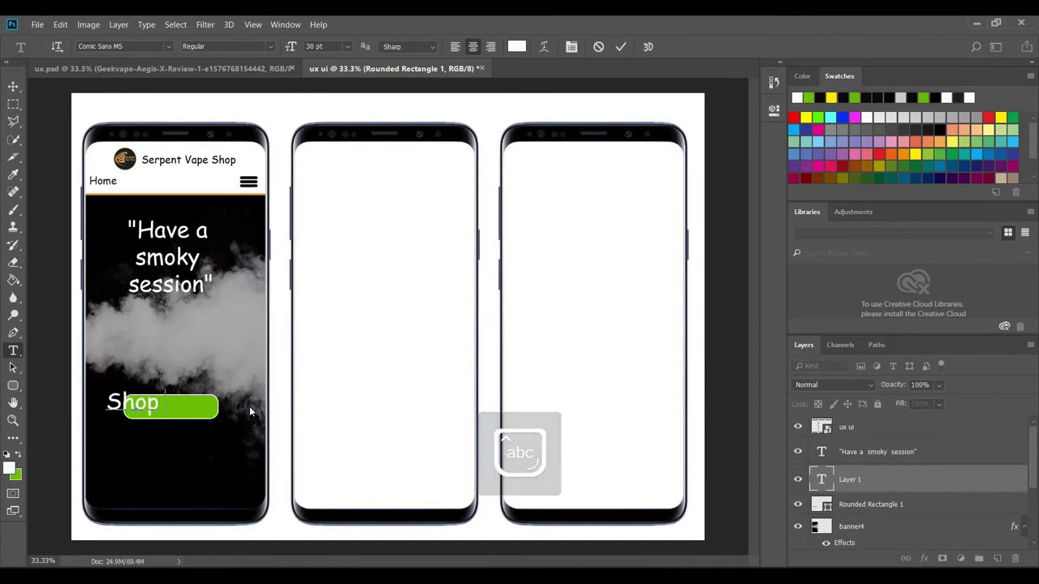
text( Now)
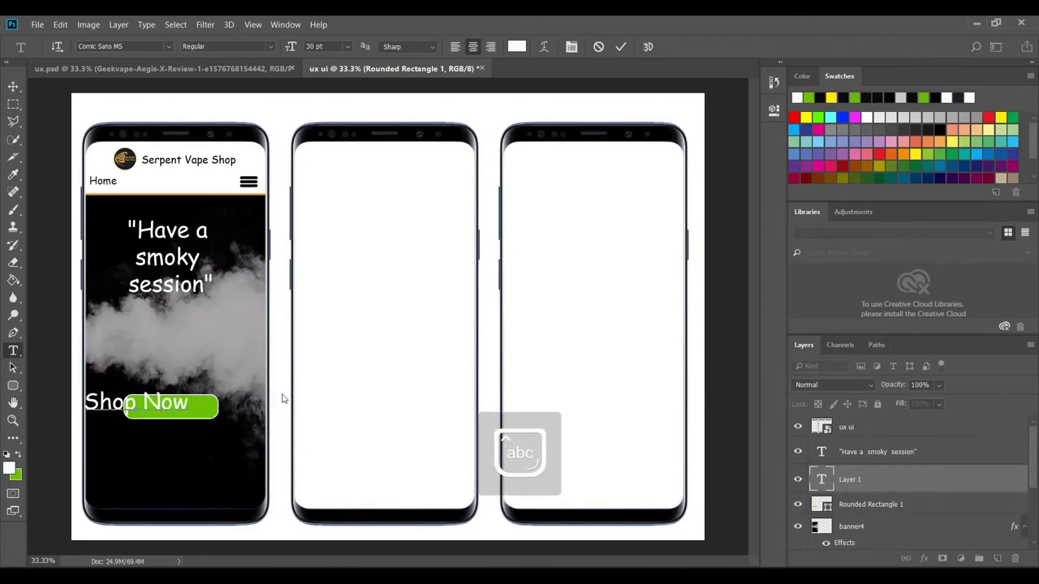
- Resize the Shop Now label to 18 pt, centre it on the button and commit it
drag(188, 395, 74, 401)
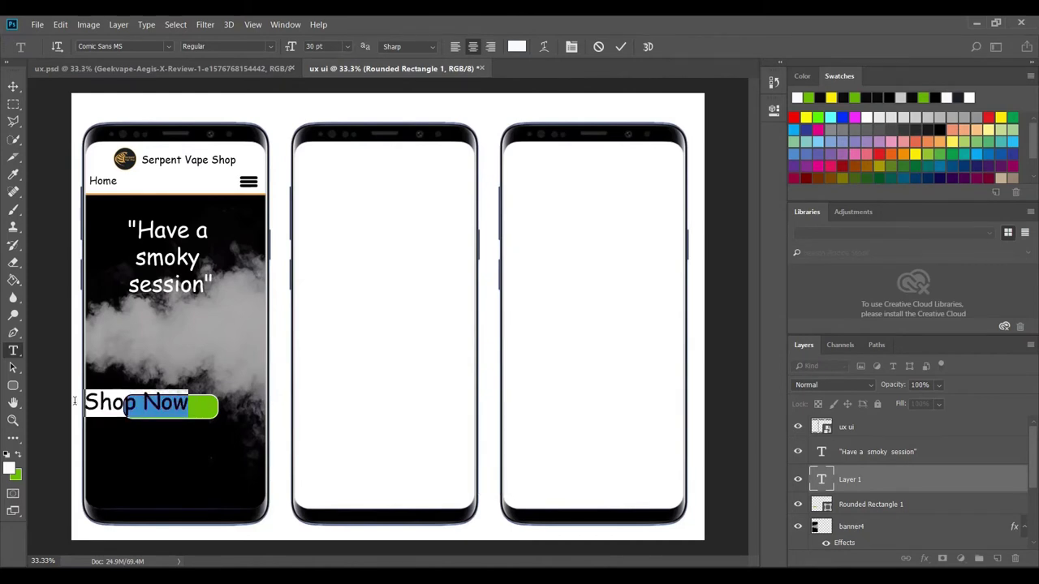
click(346, 48)
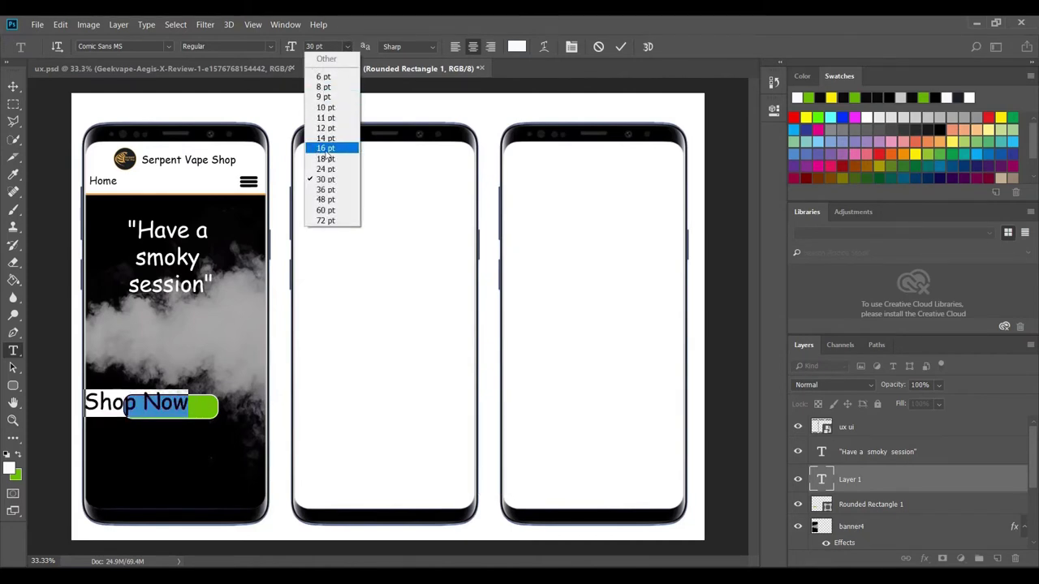
click(330, 148)
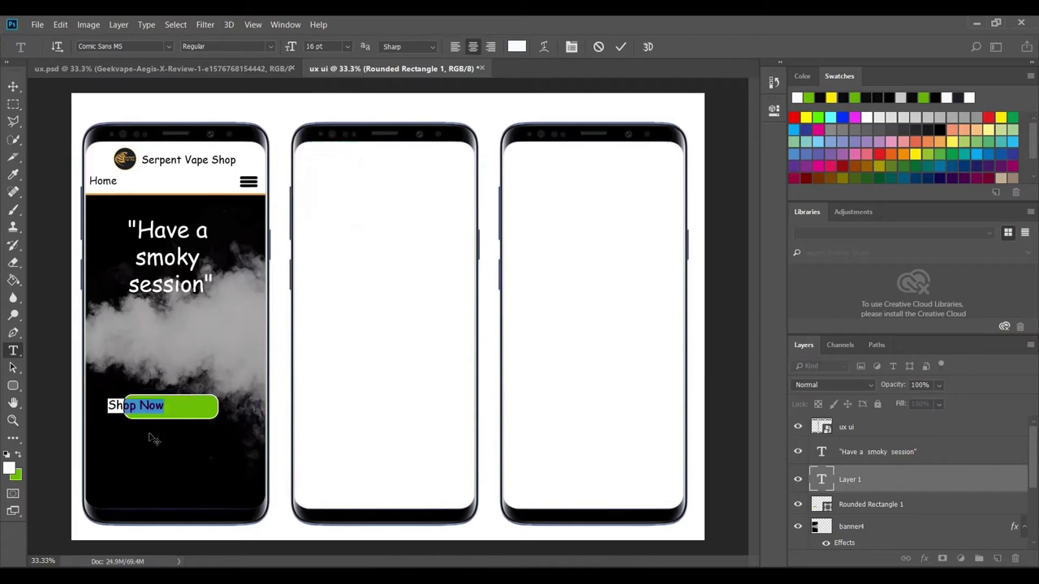
drag(166, 426, 183, 430)
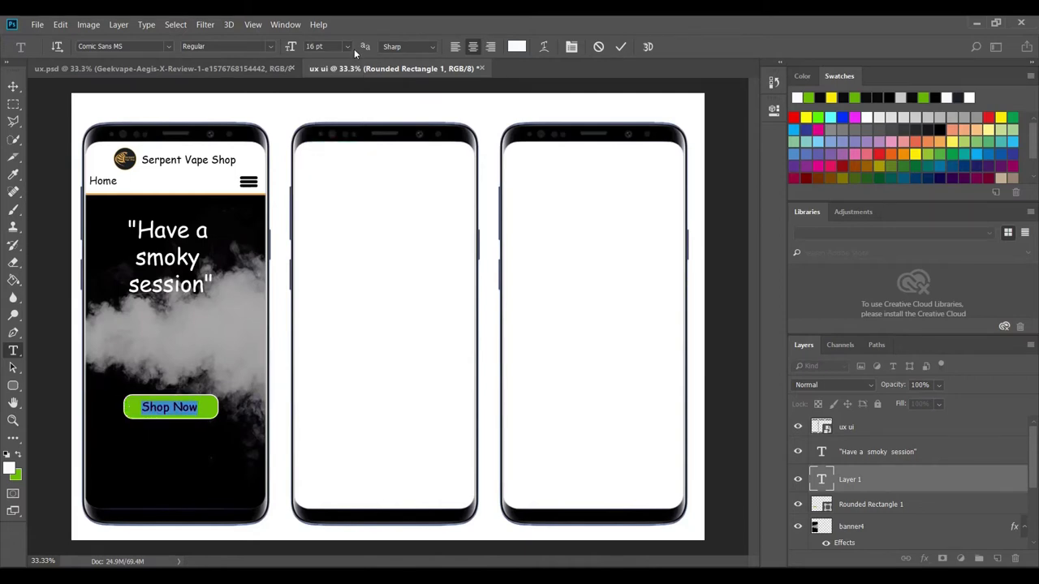
click(348, 47)
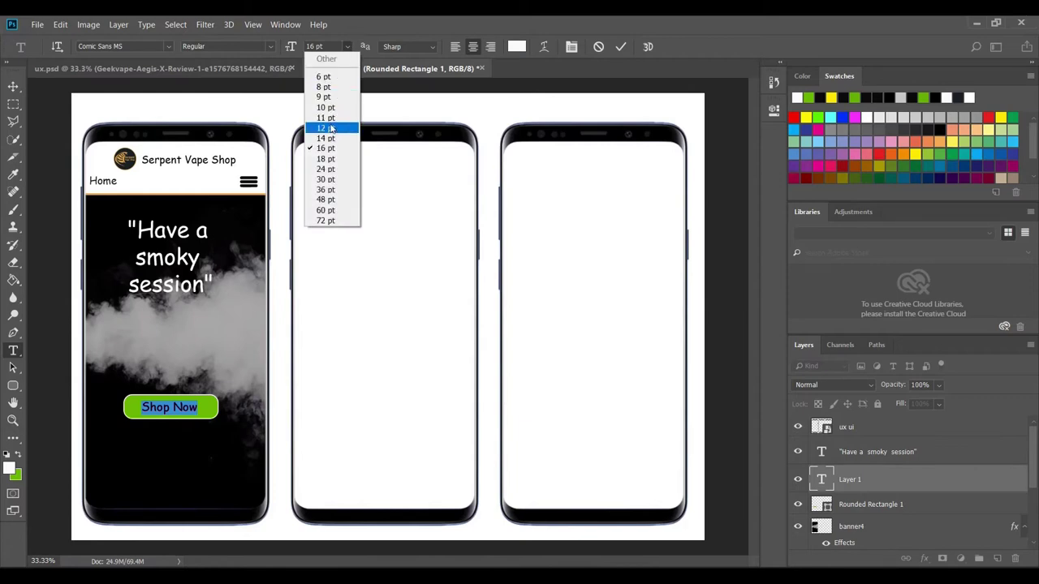
click(325, 158)
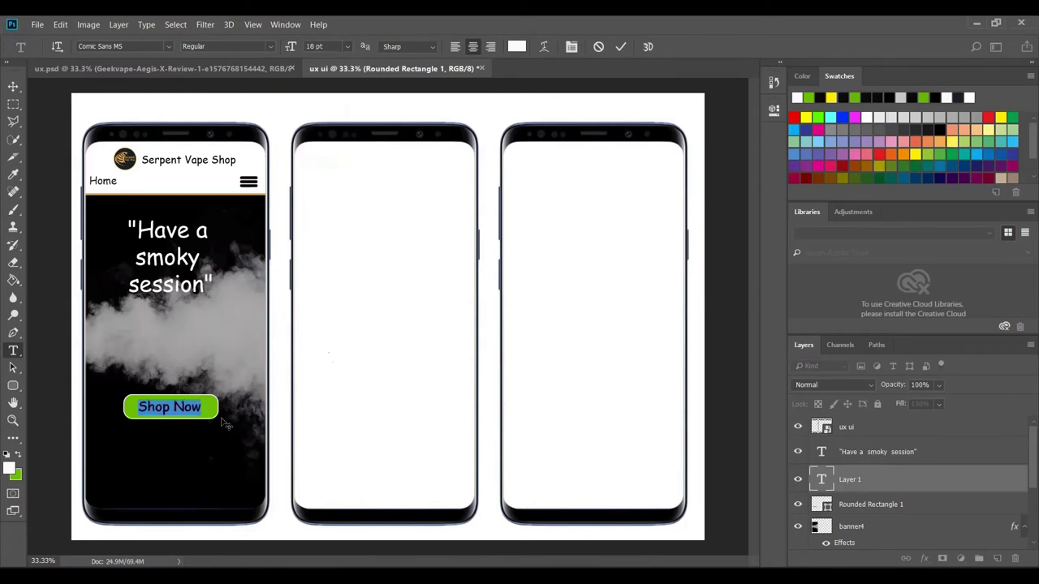
click(620, 46)
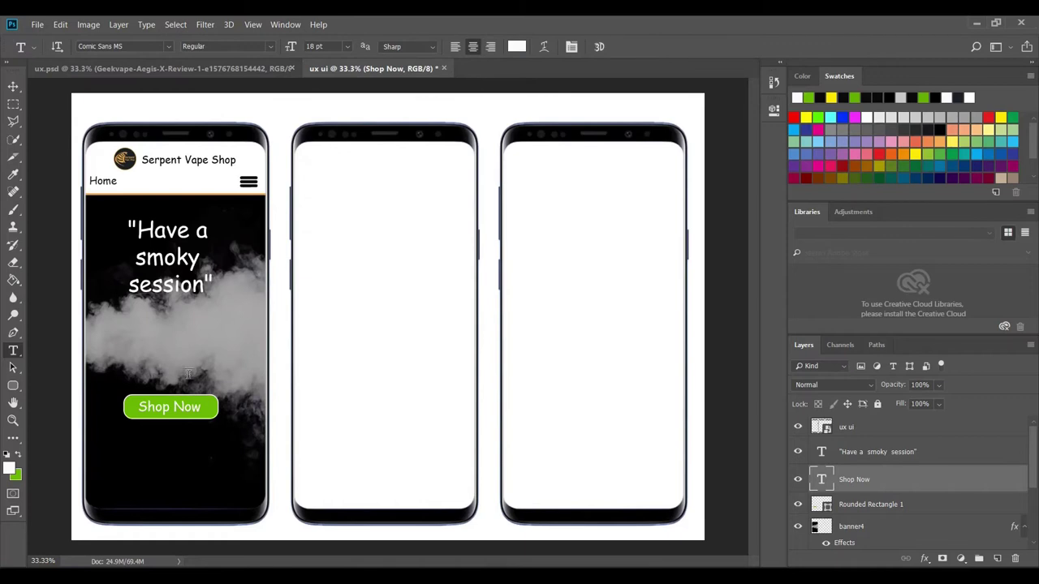
- Convert Shop Now and Rounded Rectangle 1 into one smart object, raise it under the headline, then view ux.psd
click(14, 89)
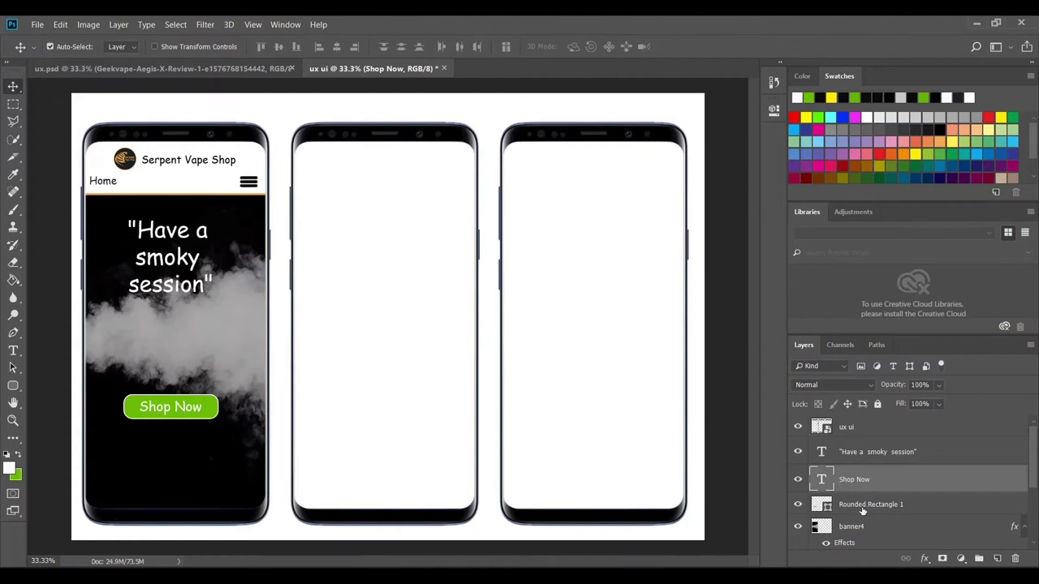
click(798, 505)
click(798, 505)
ctrl+click(847, 504)
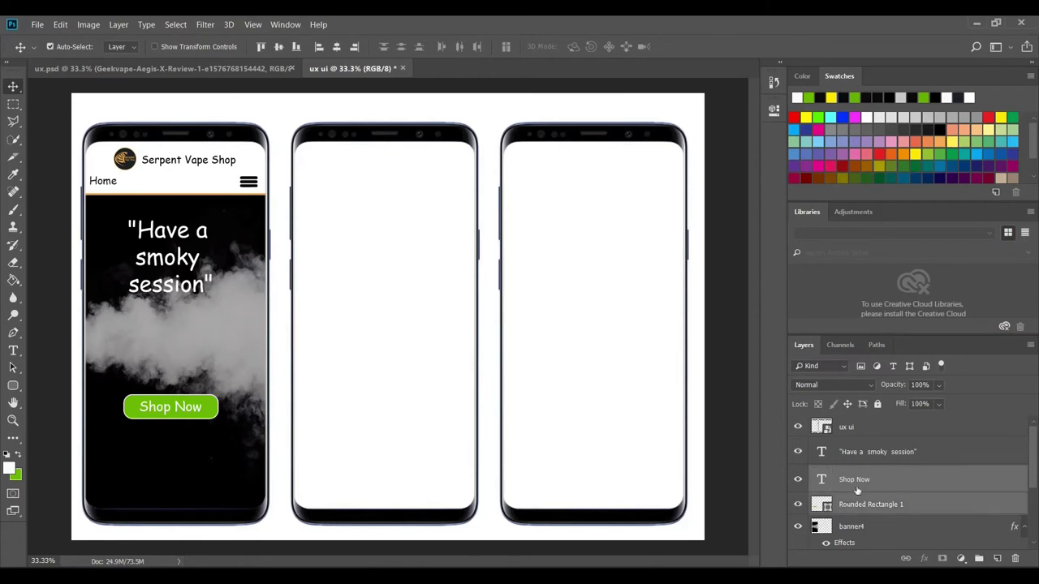
right_click(868, 480)
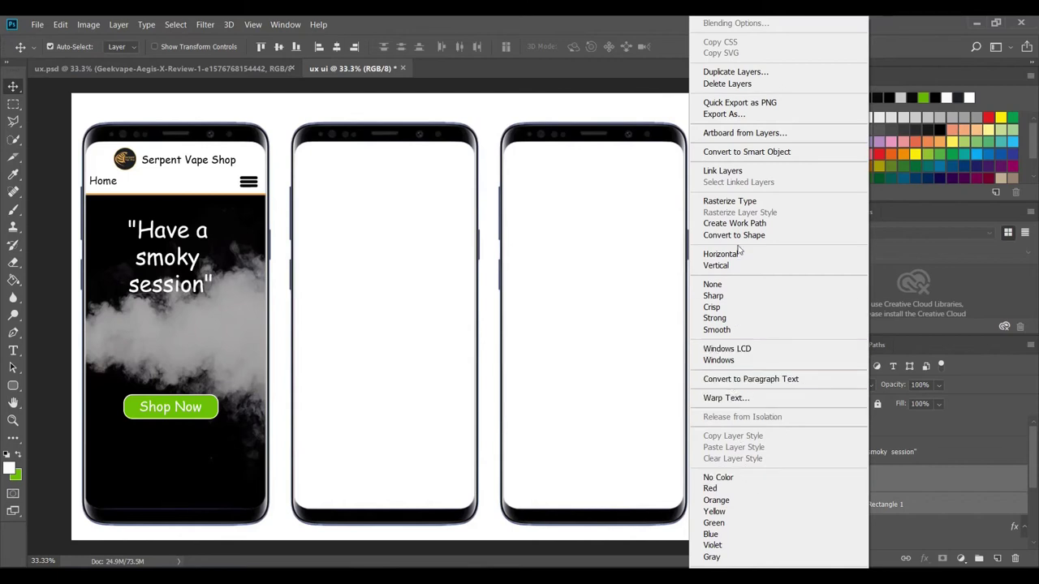
click(741, 156)
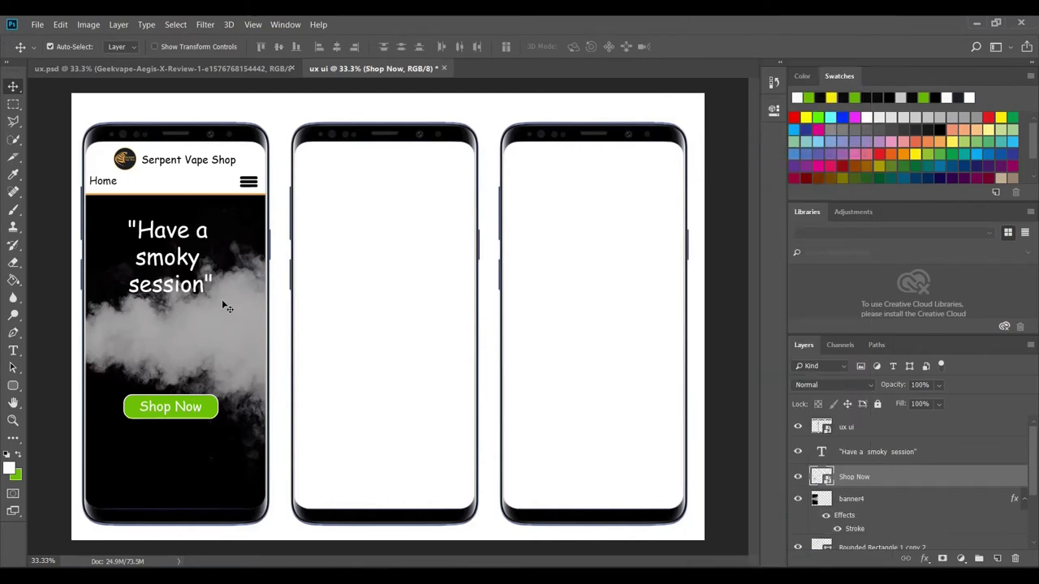
drag(168, 413, 177, 331)
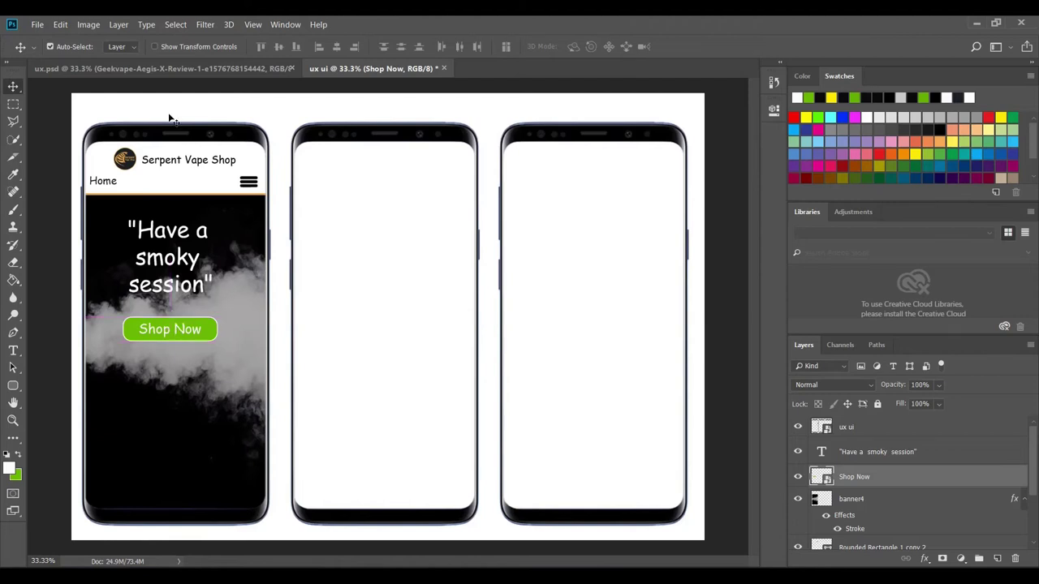
click(197, 65)
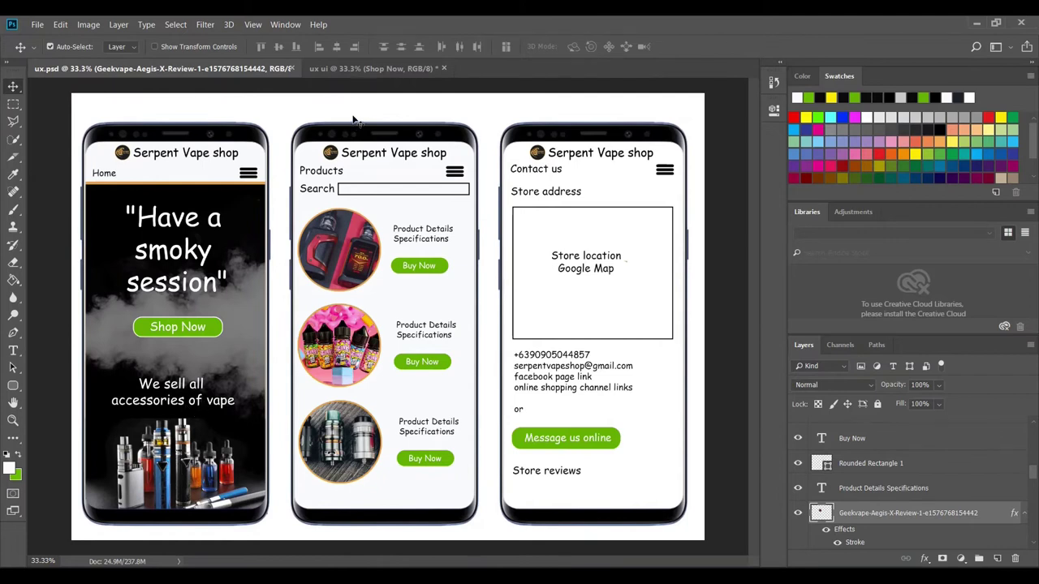
- Copy the line 'We sell all accessories of vape' from the Details notes
click(353, 74)
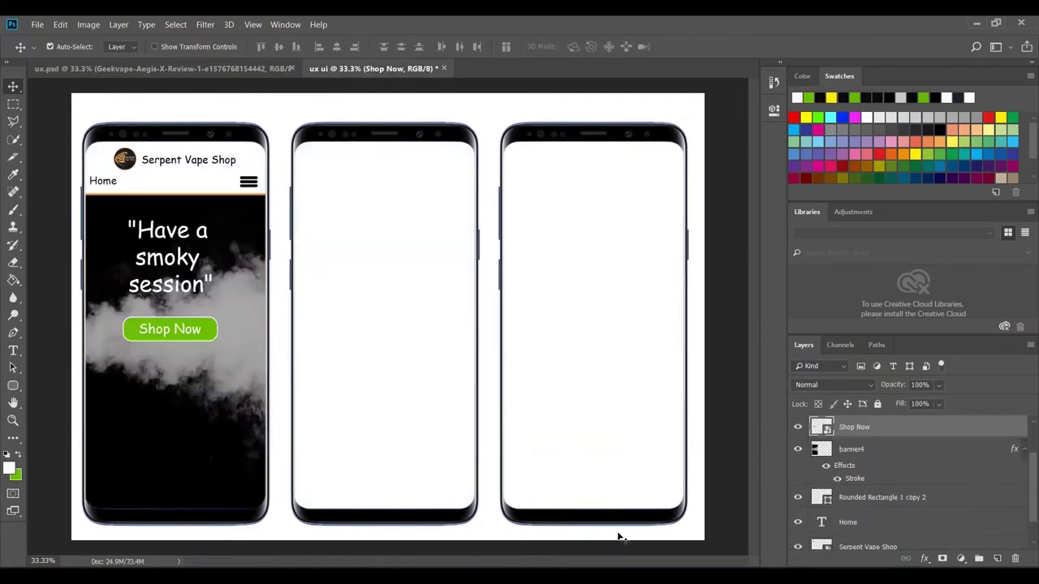
key(alt+Tab)
scroll(689, 394, up, 2)
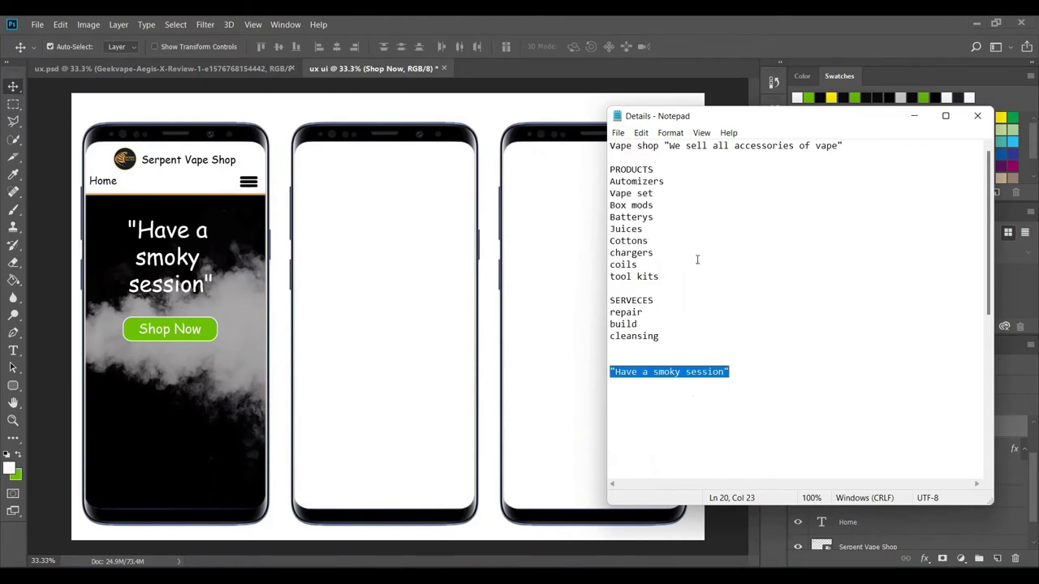
drag(666, 146, 838, 145)
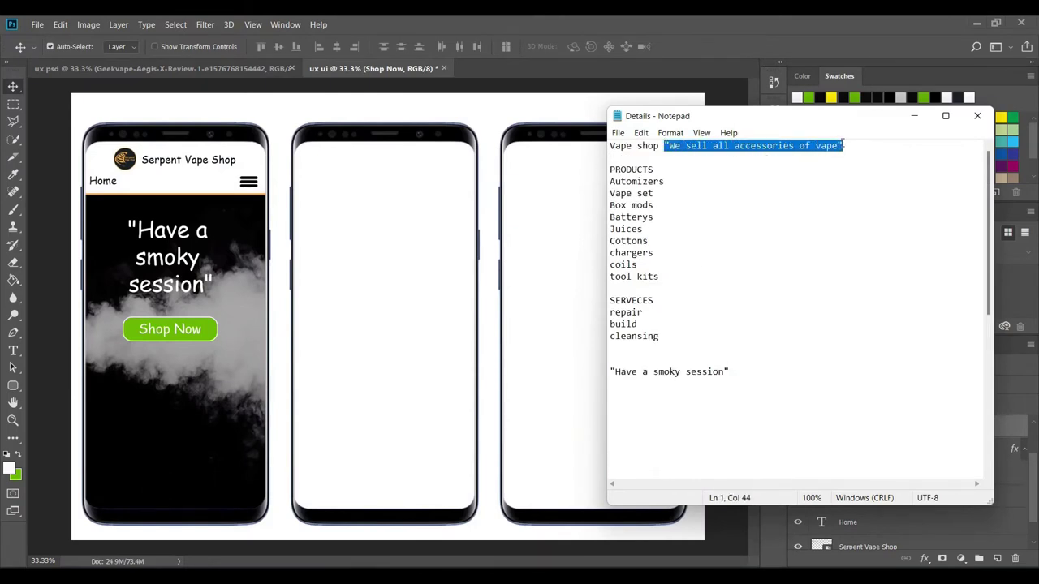
right_click(842, 146)
click(876, 191)
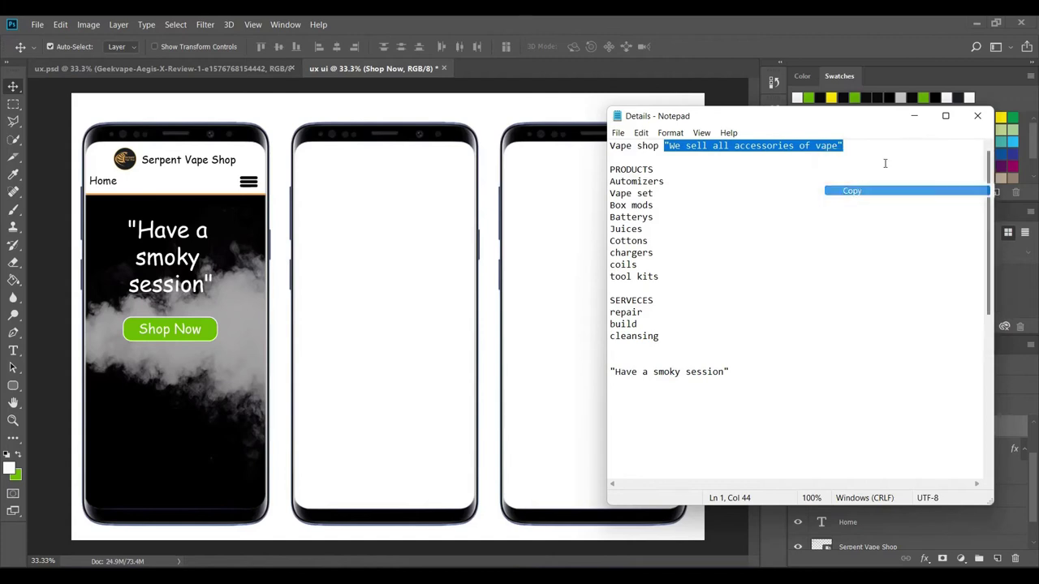
click(914, 116)
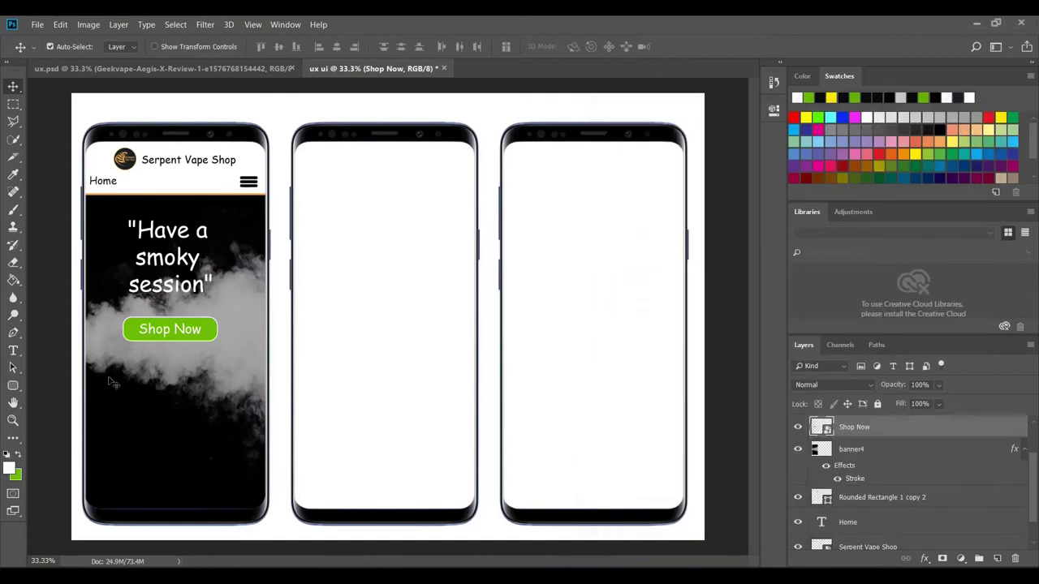
- Paste the tagline below Shop Now, broken into two lines after 'all', then compare with ux.psd
click(13, 351)
click(113, 375)
right_click(113, 375)
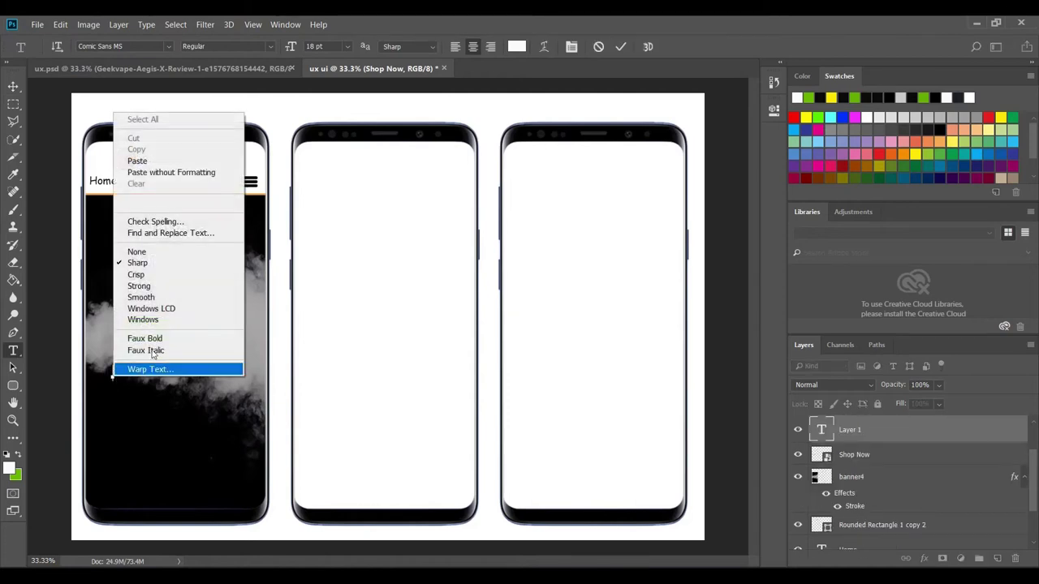
click(159, 160)
drag(160, 397, 244, 416)
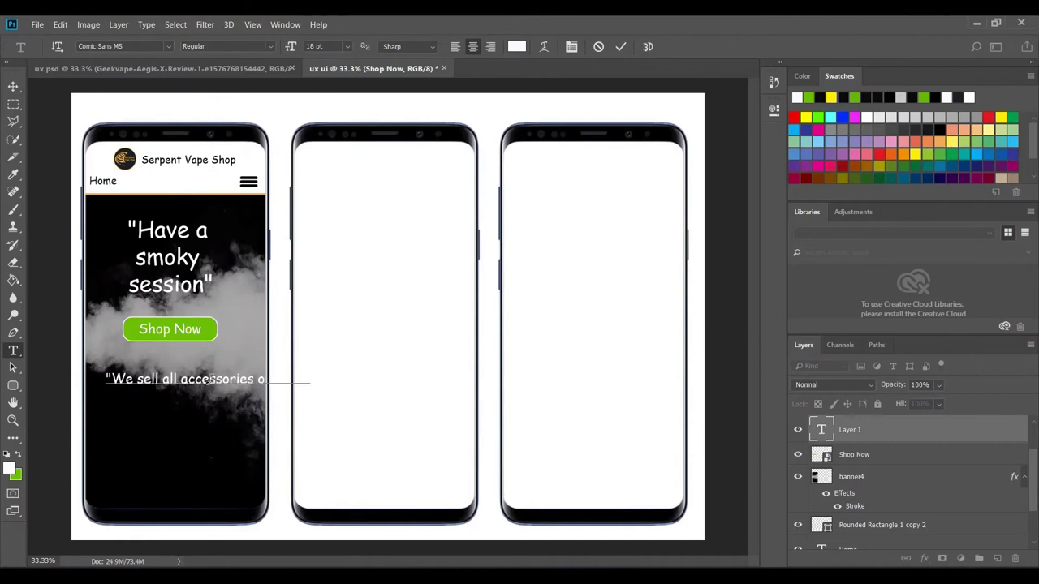
click(179, 380)
key(Return)
text(")
drag(196, 414, 165, 393)
click(620, 46)
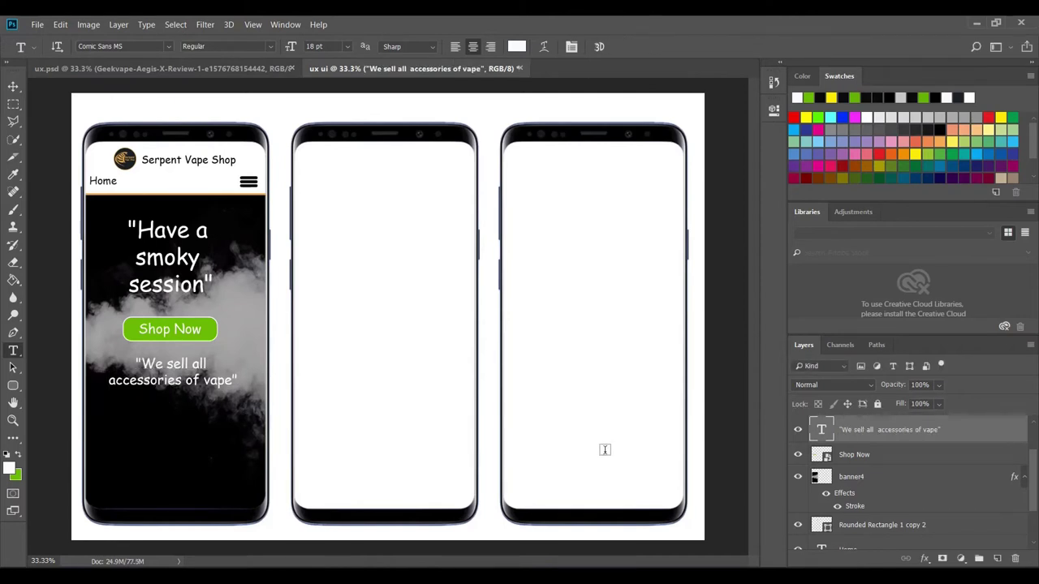
click(155, 68)
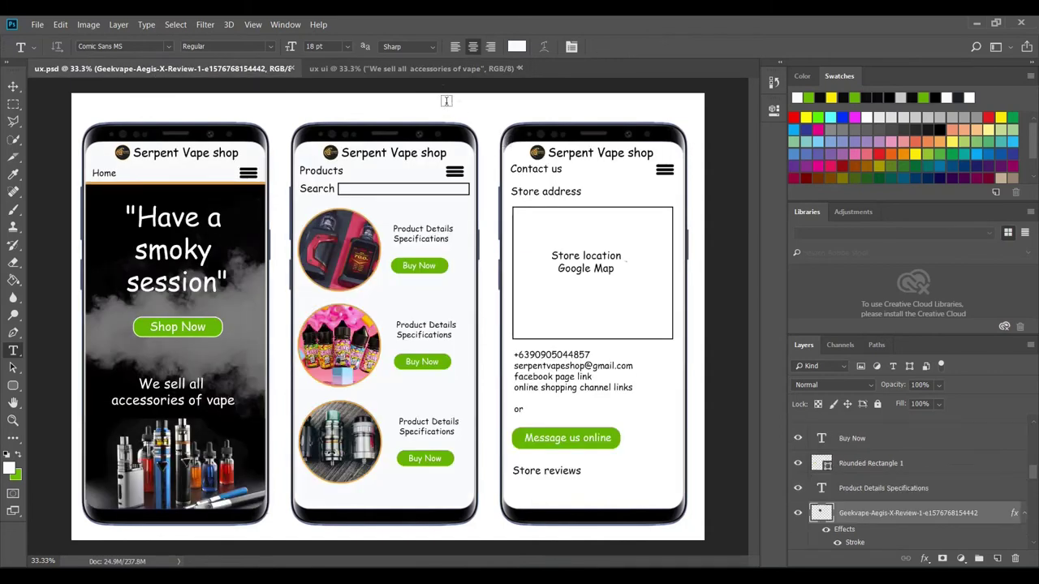
- Embed the E3gOPg vape products photo and scale it into the bottom of the first phone
click(416, 70)
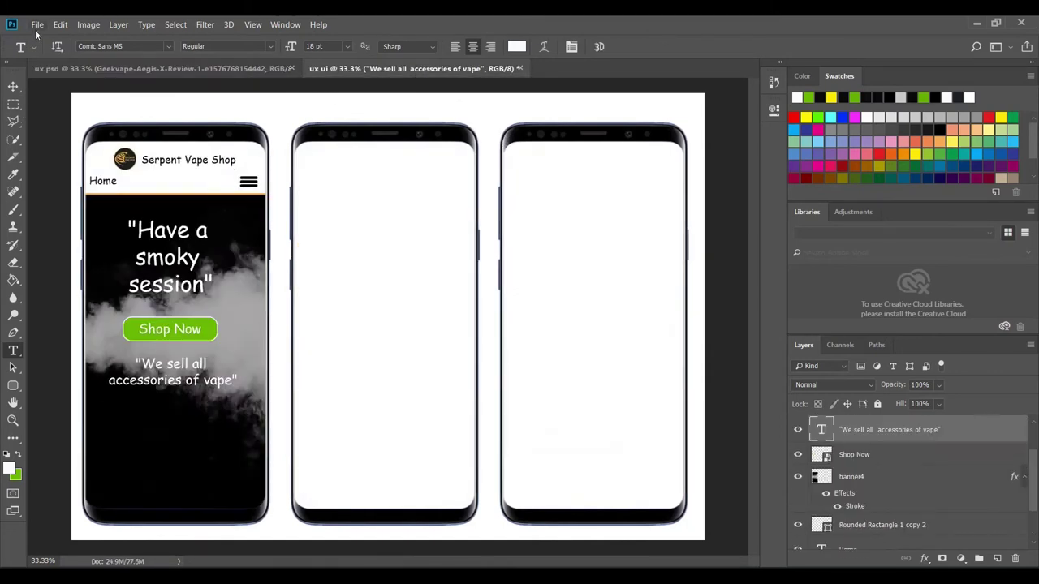
click(37, 24)
click(106, 268)
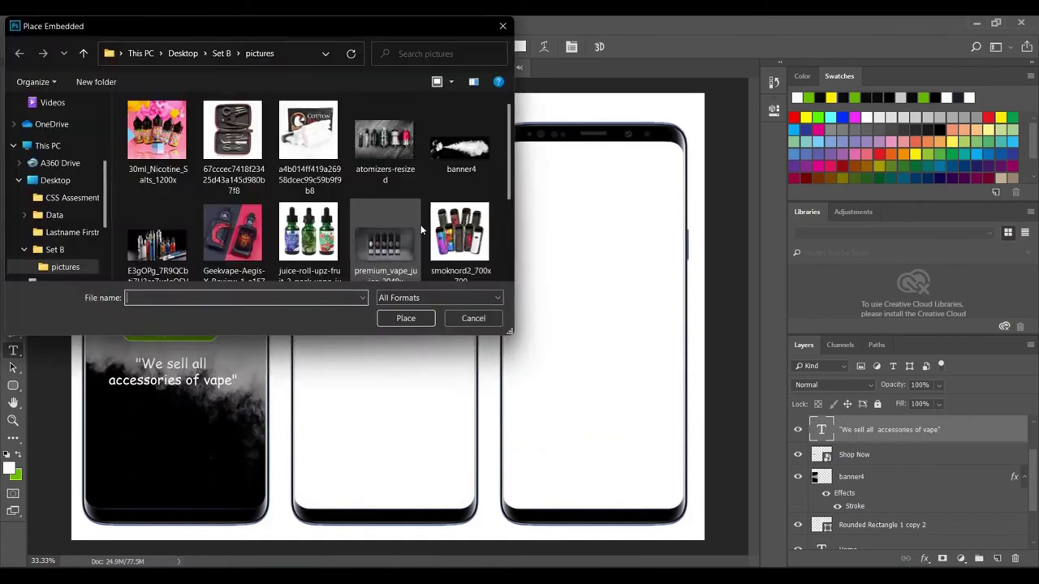
scroll(441, 185, down, 2)
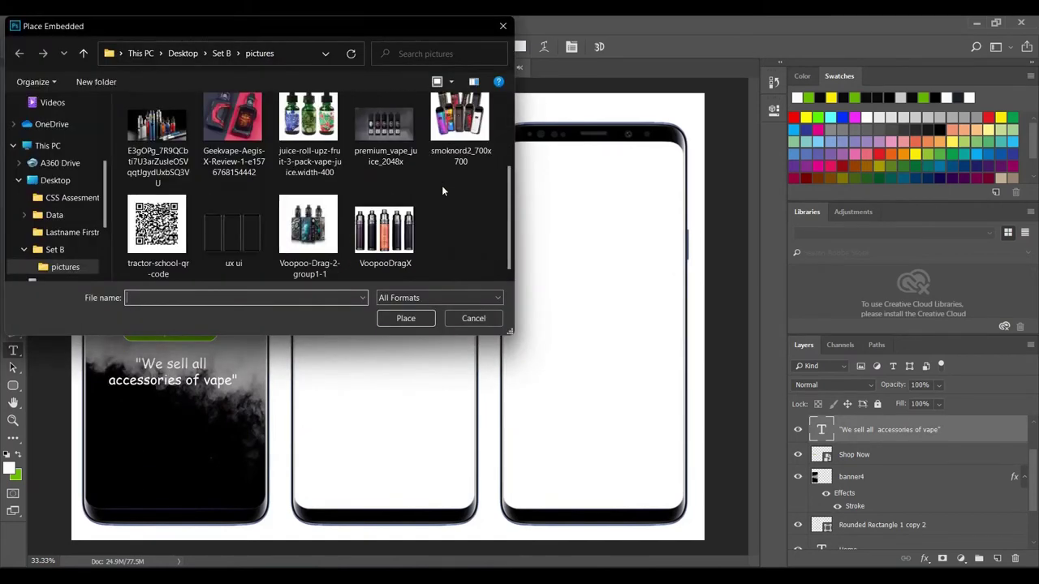
click(157, 130)
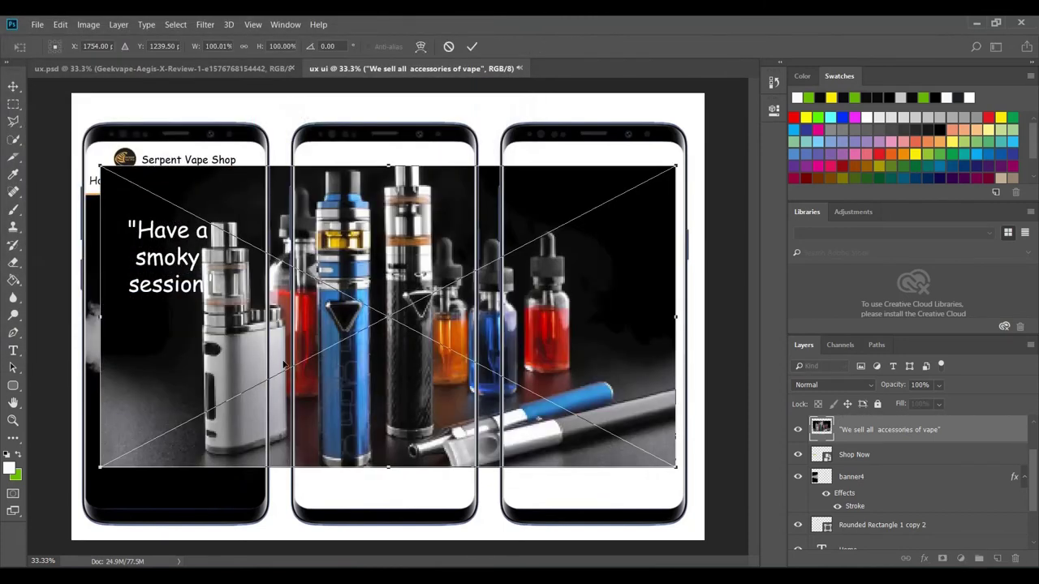
drag(98, 165, 332, 285)
drag(618, 407, 372, 455)
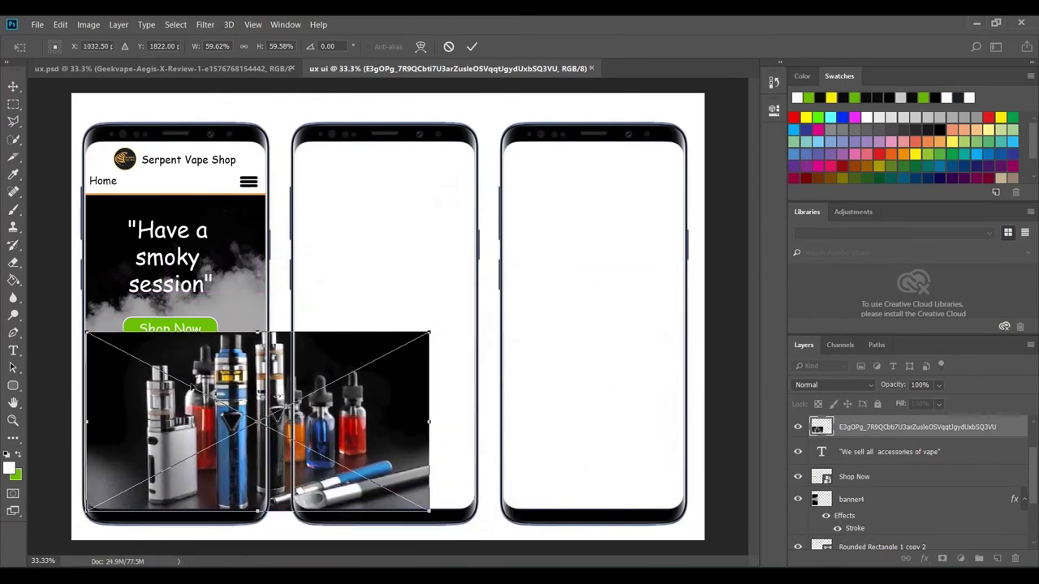
drag(429, 333, 250, 396)
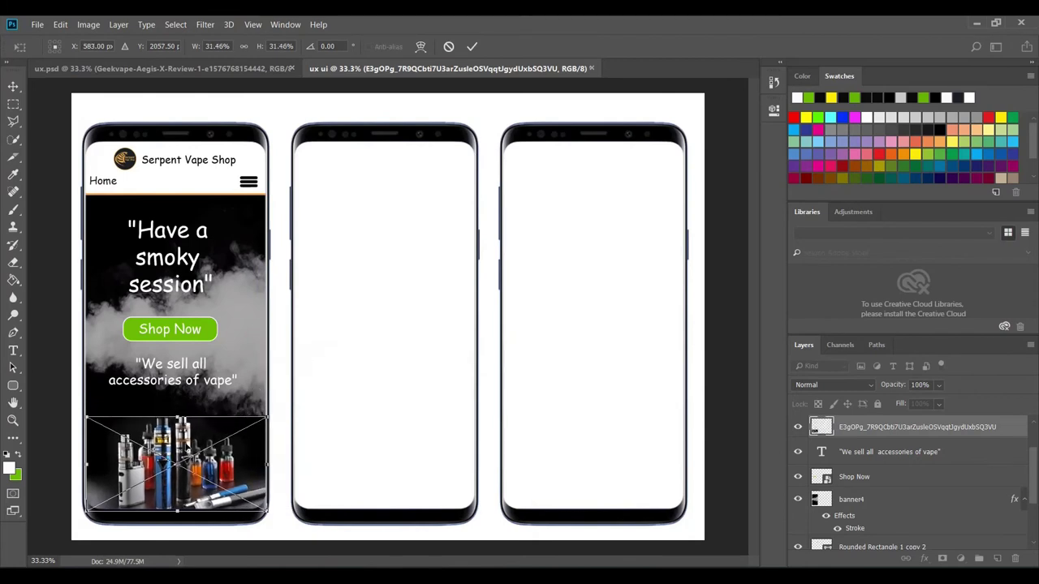
click(472, 46)
key(t)
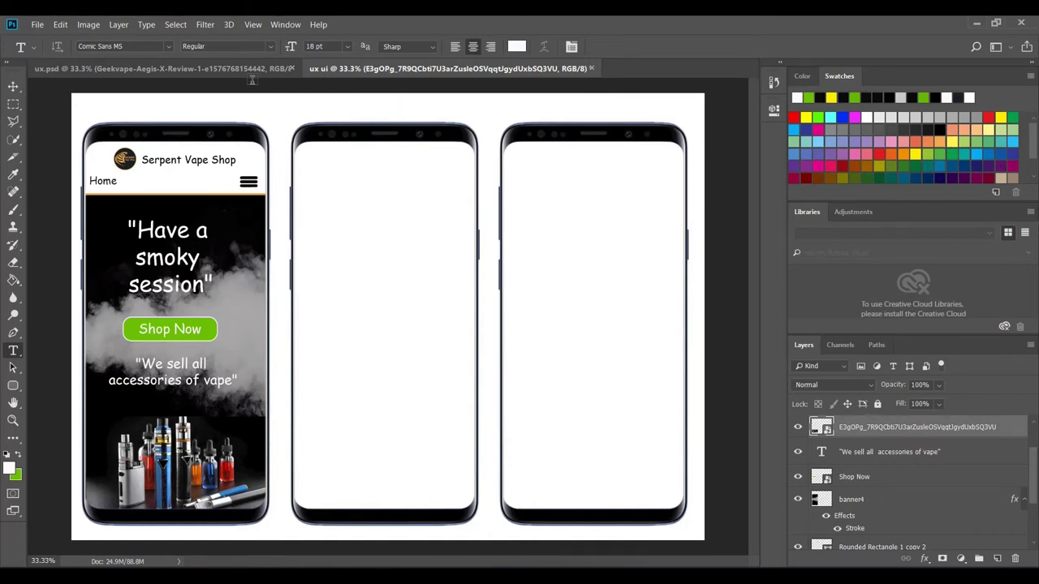
- Duplicate the Serpent Vape Shop logo and title layer and move the copy into phone 2
click(239, 67)
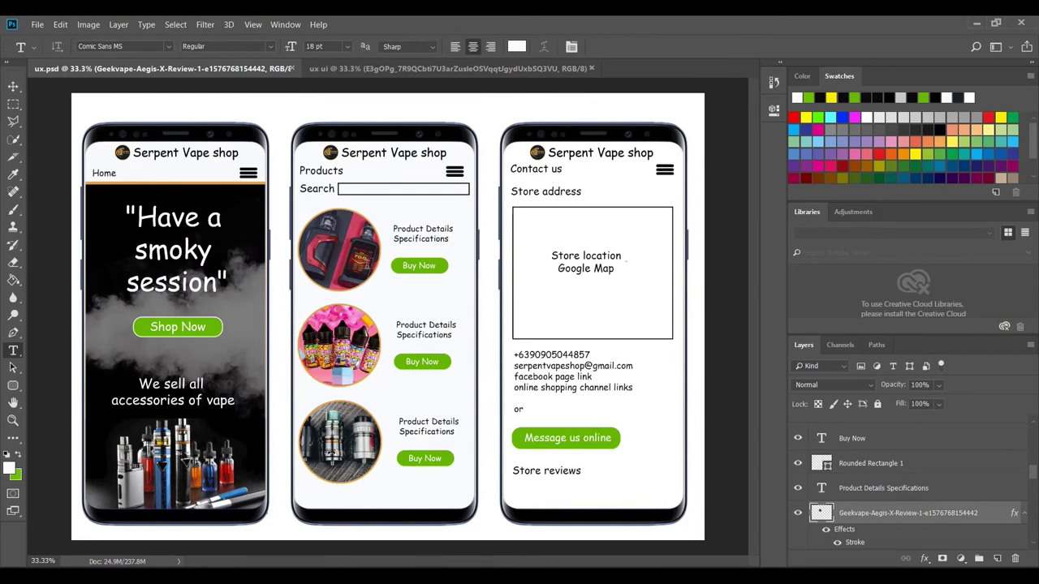
click(347, 69)
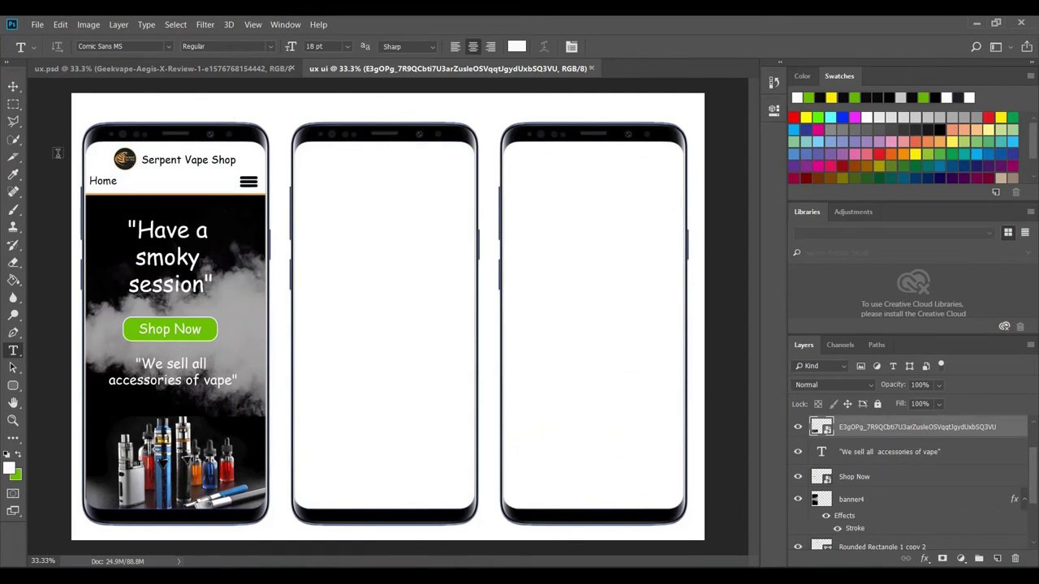
click(13, 88)
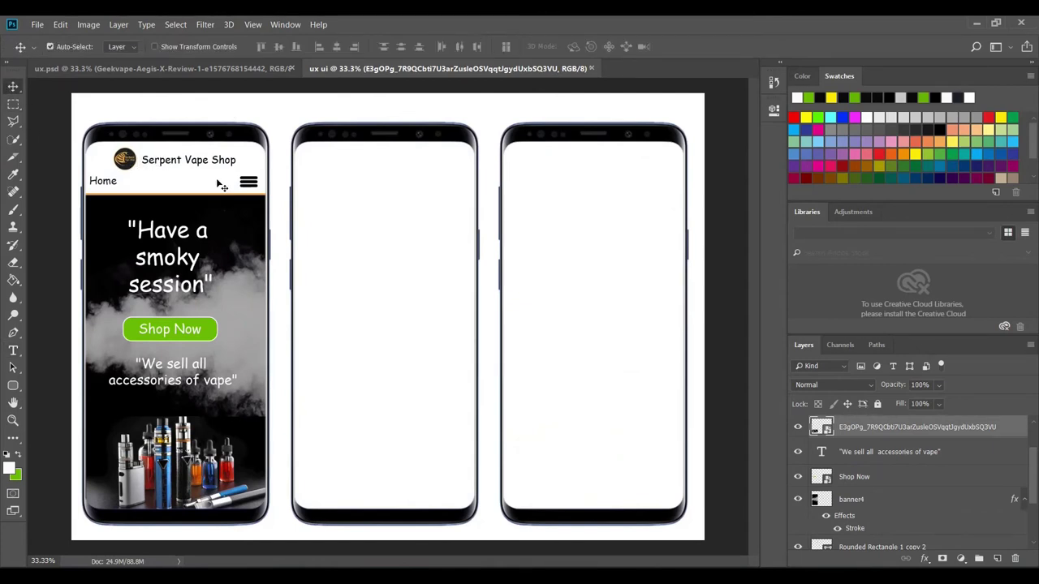
click(128, 167)
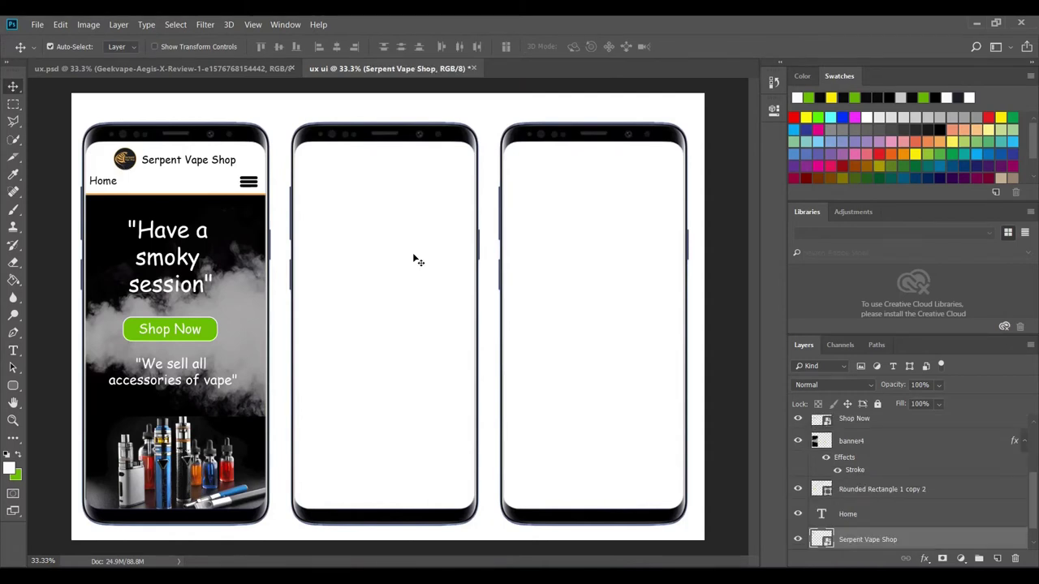
scroll(854, 539, down, 1)
click(797, 517)
click(797, 516)
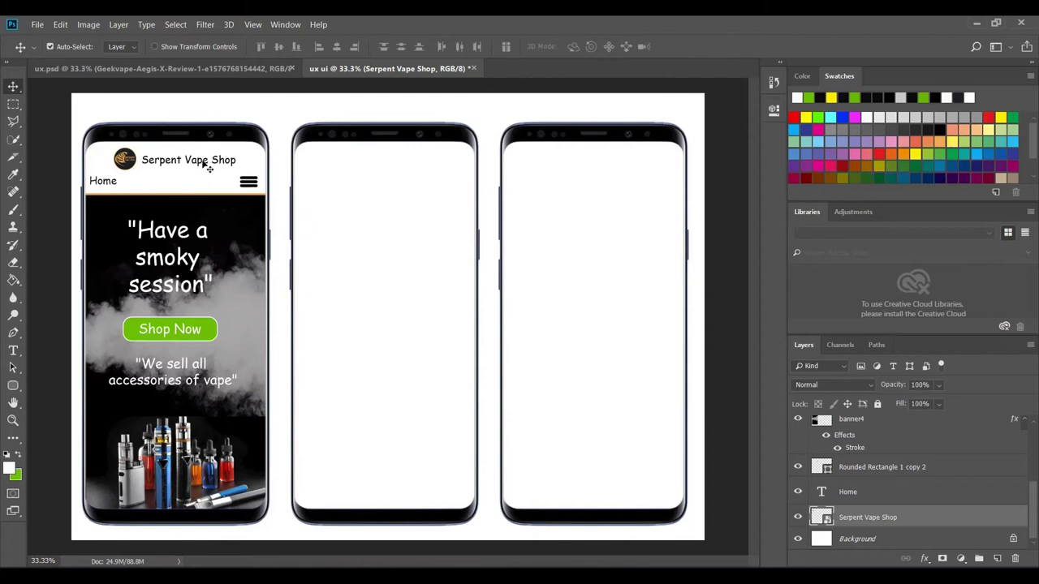
right_click(865, 523)
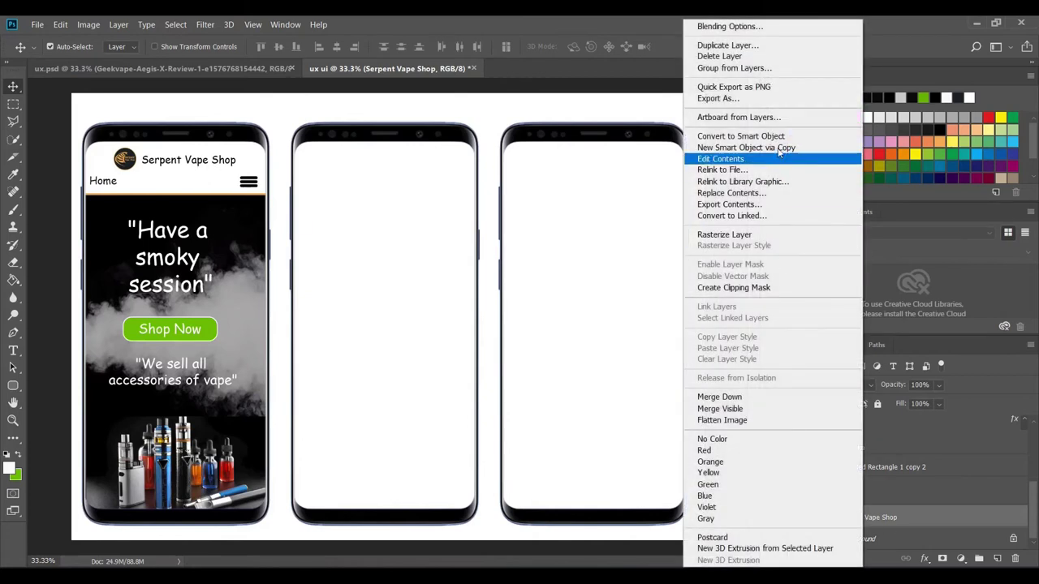
click(746, 46)
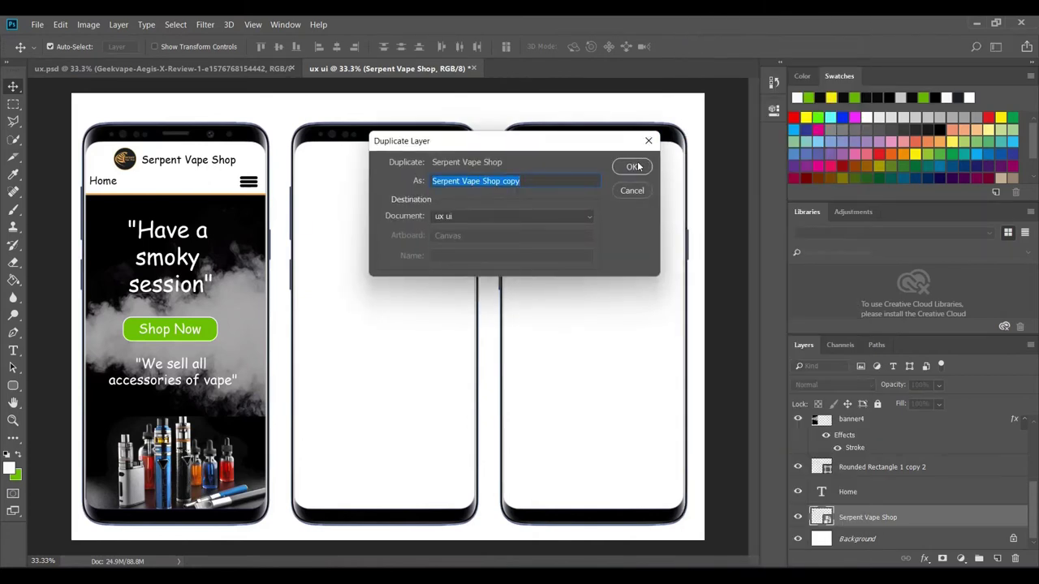
click(638, 166)
drag(129, 163, 336, 160)
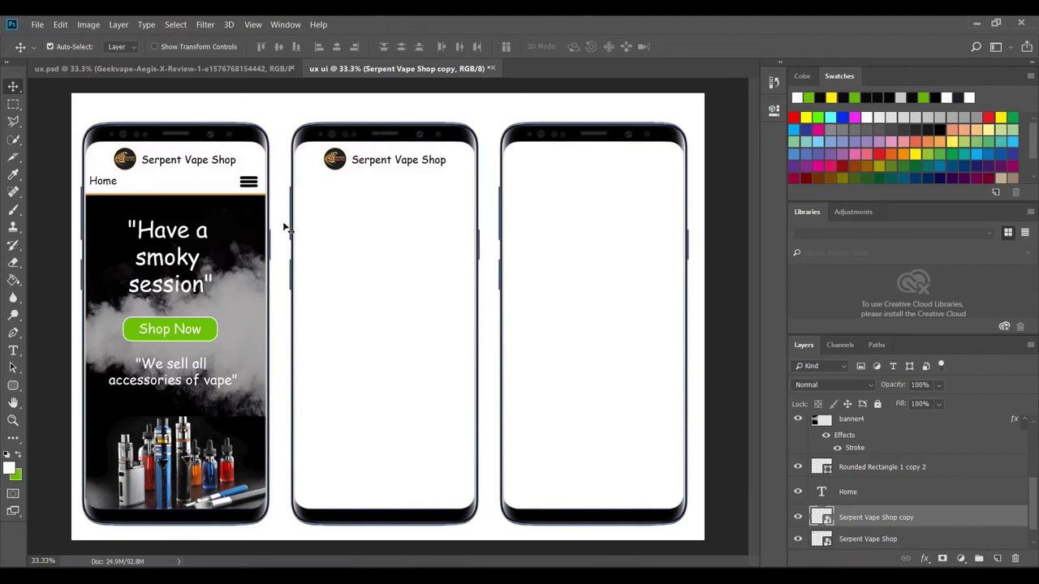
- Duplicate the hamburger menu icon and move the copy into the second phone's header
click(249, 185)
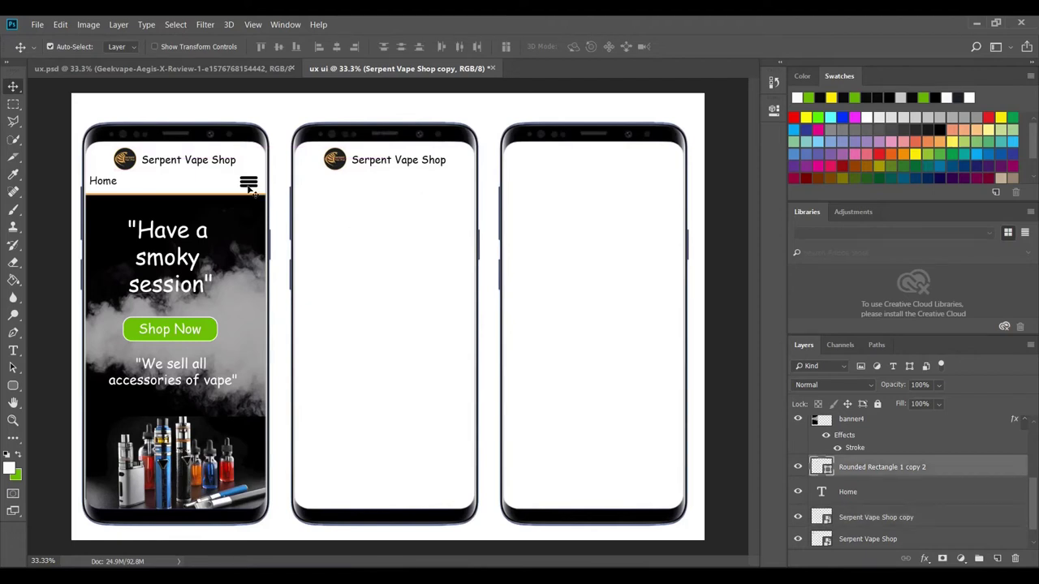
right_click(868, 471)
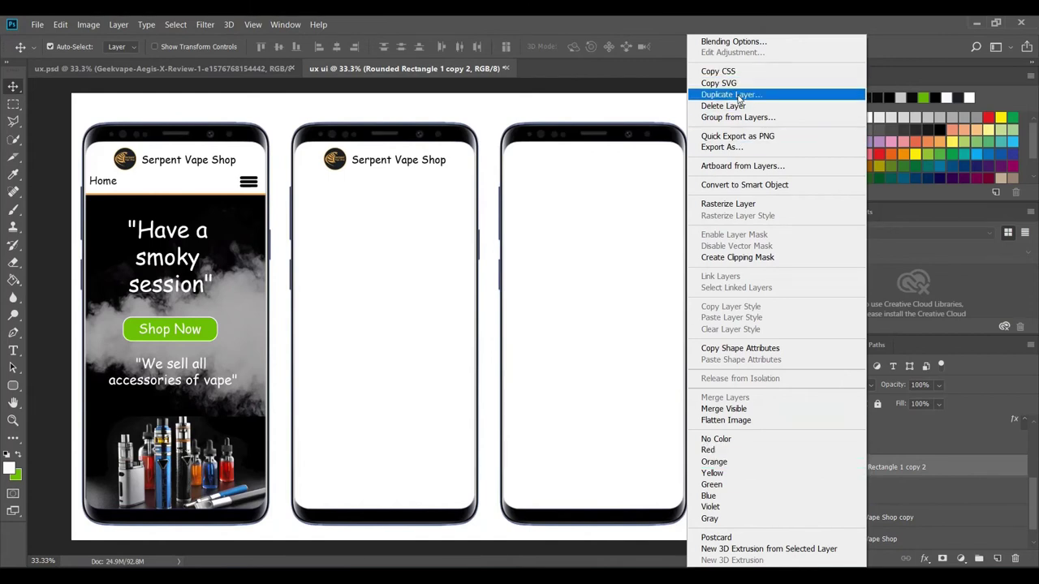
click(734, 95)
click(623, 169)
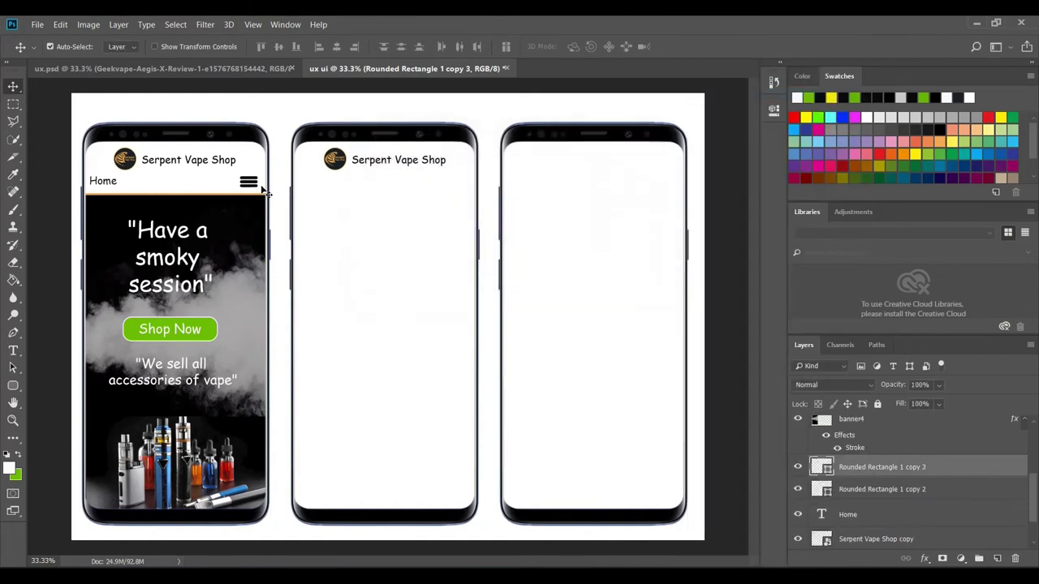
drag(254, 187, 458, 184)
- Add a black 16 pt 'Products' label under the second phone's header
click(13, 351)
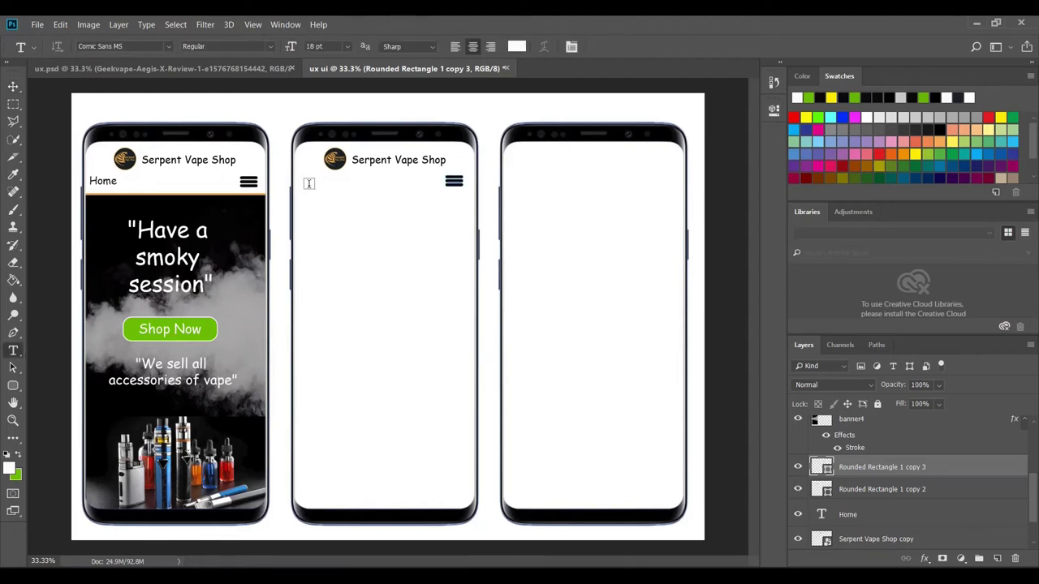
click(308, 185)
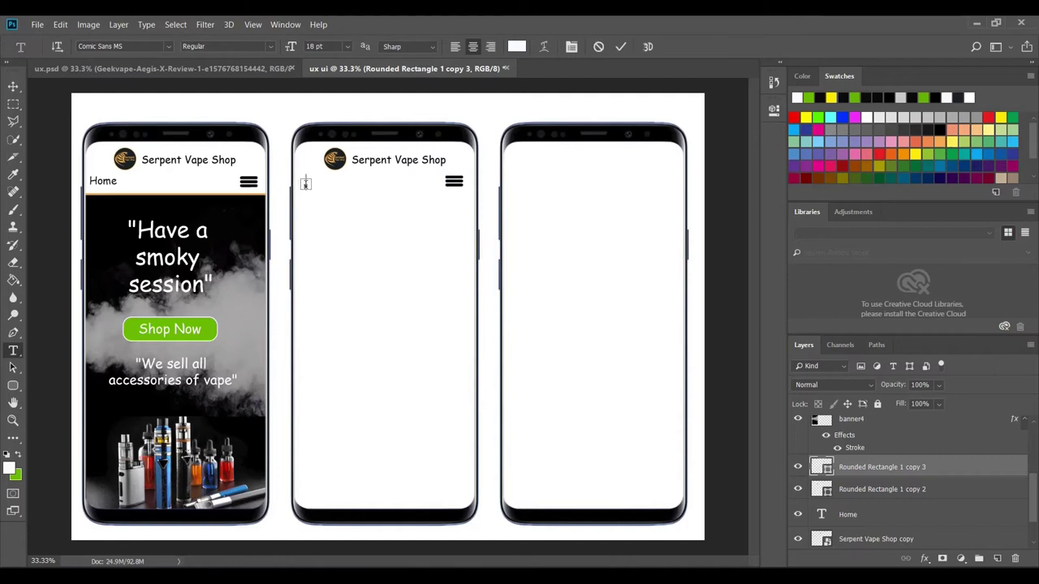
click(11, 469)
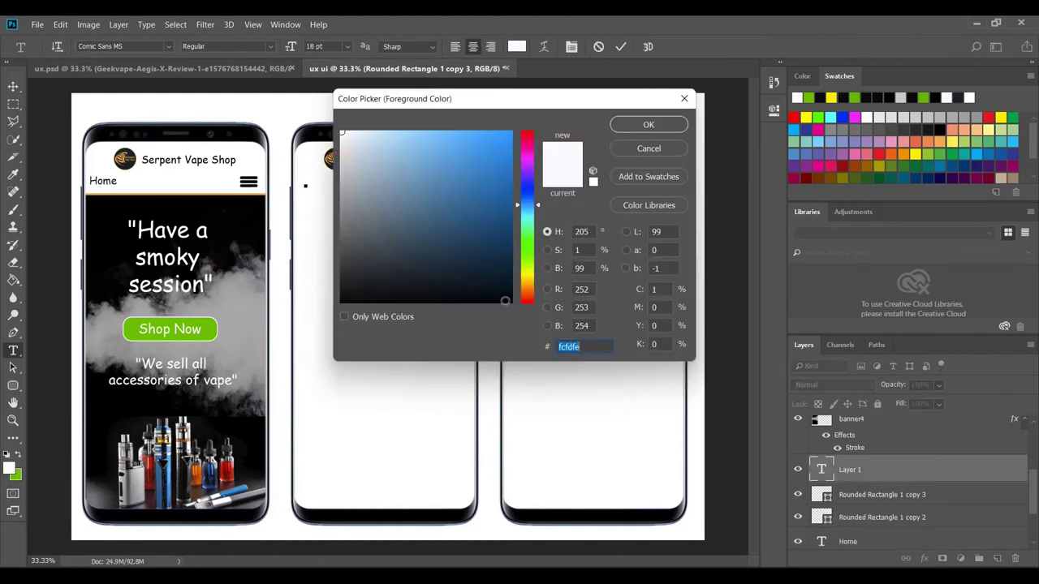
click(505, 301)
click(647, 125)
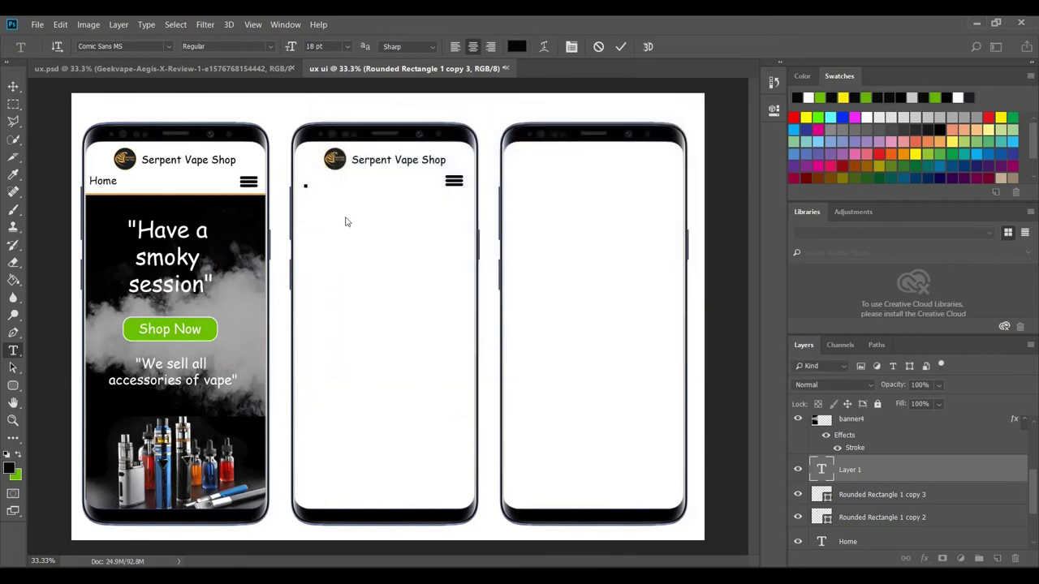
text(P)
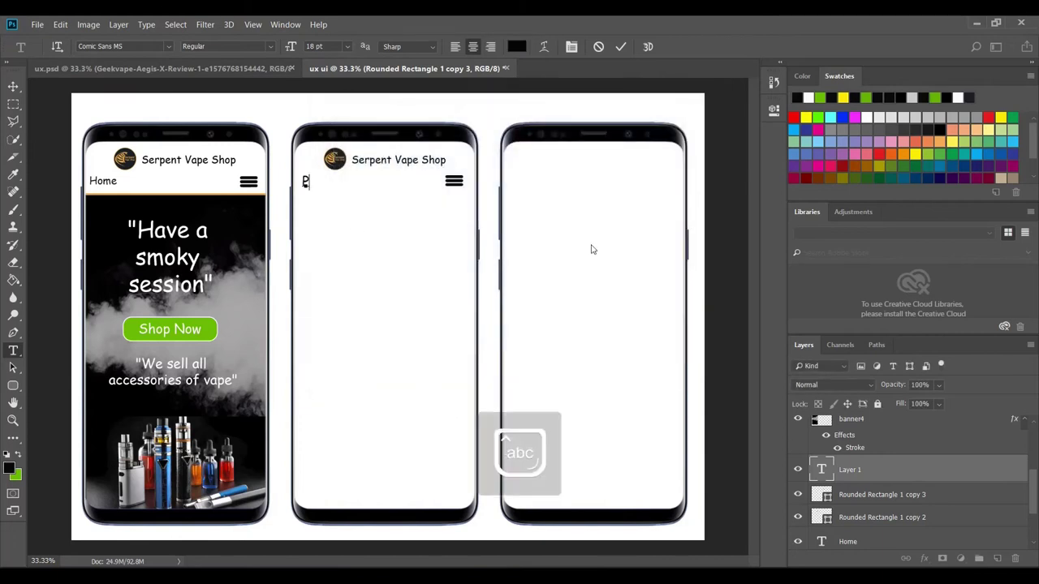
text(roducts)
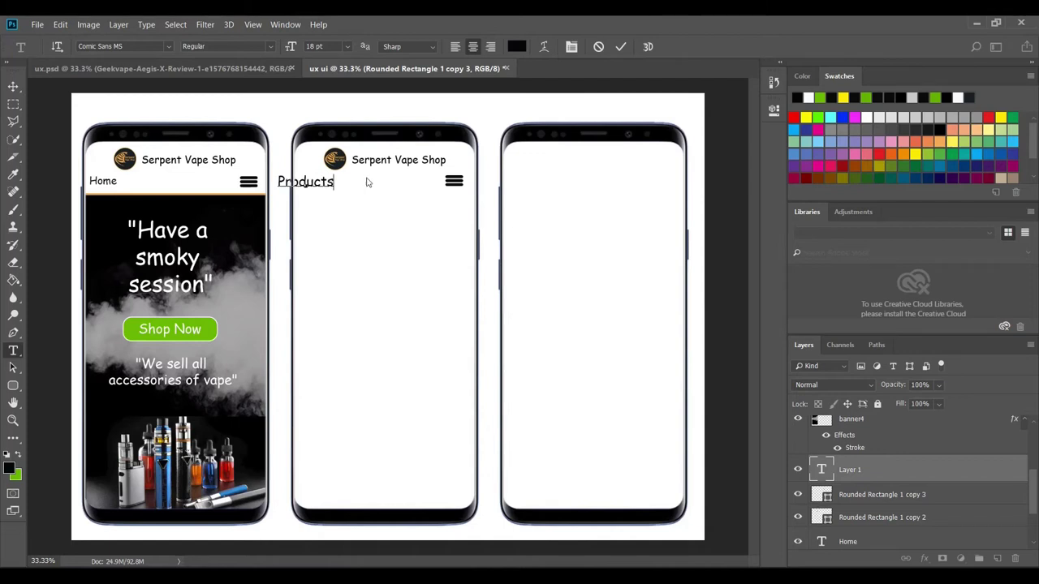
drag(309, 203, 294, 180)
click(349, 46)
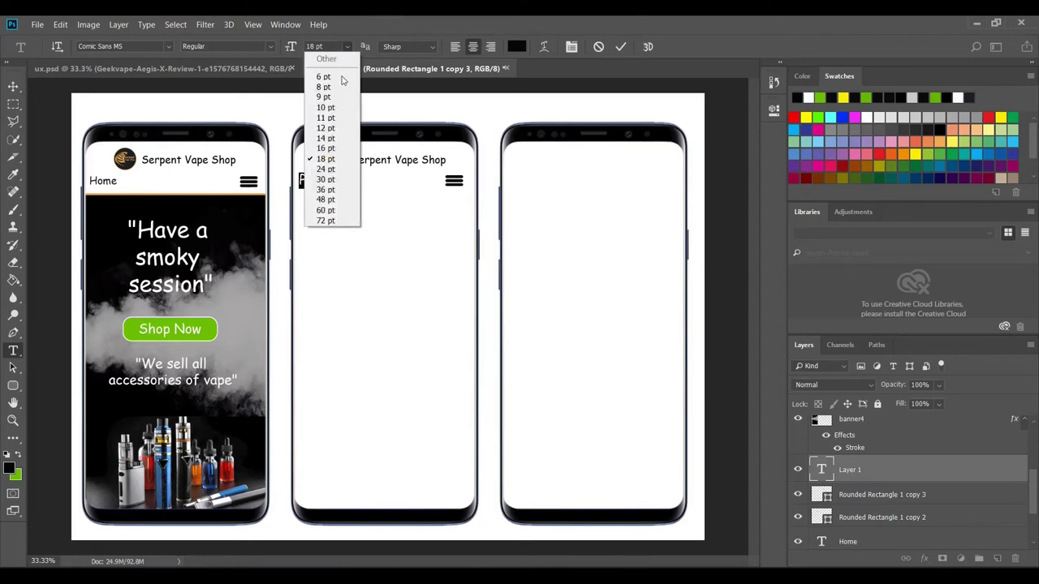
click(323, 144)
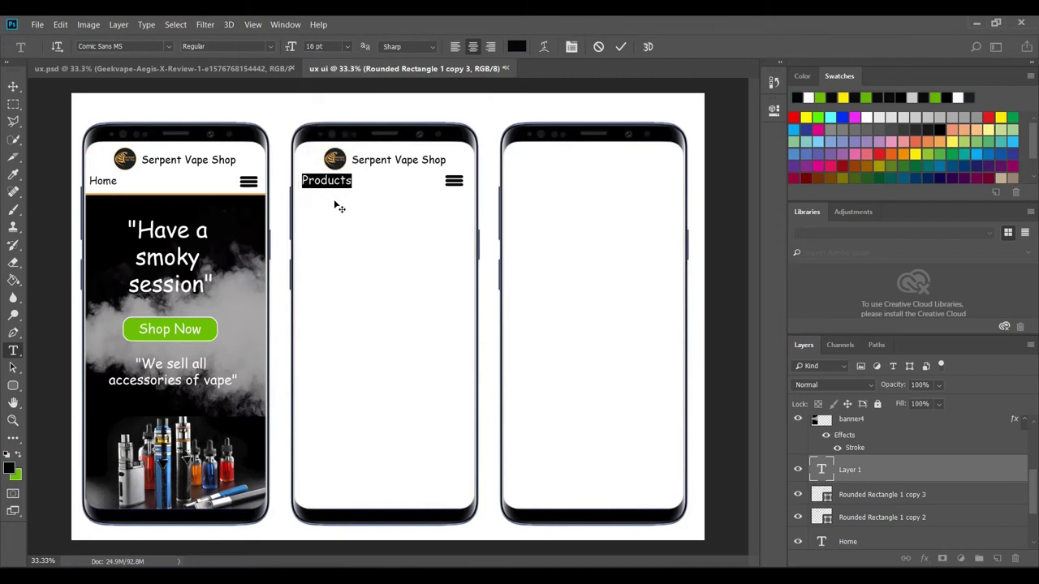
drag(339, 208, 338, 207)
click(620, 47)
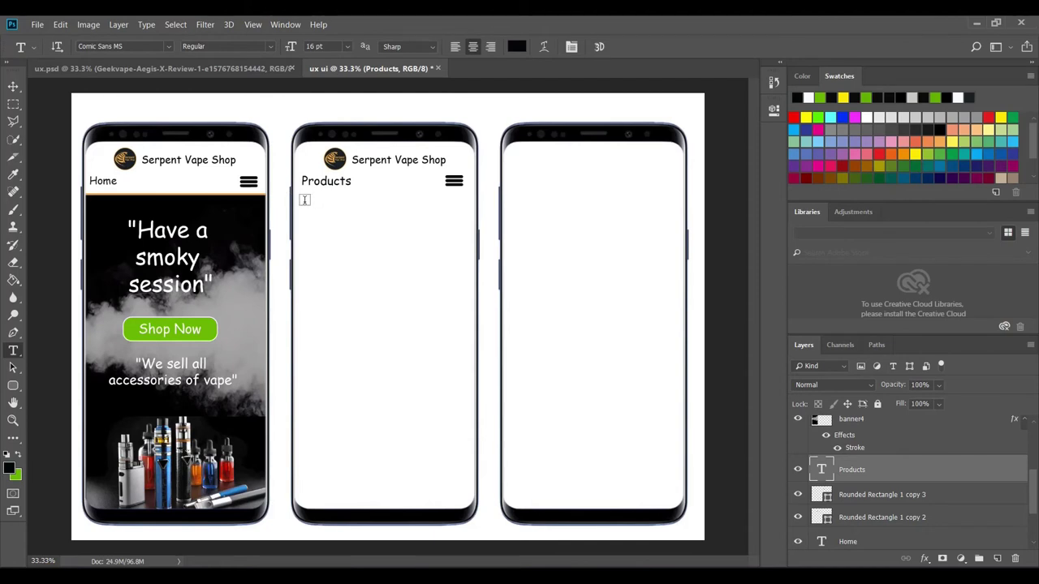
- Add a 'search' text label aligned beneath Products
click(304, 200)
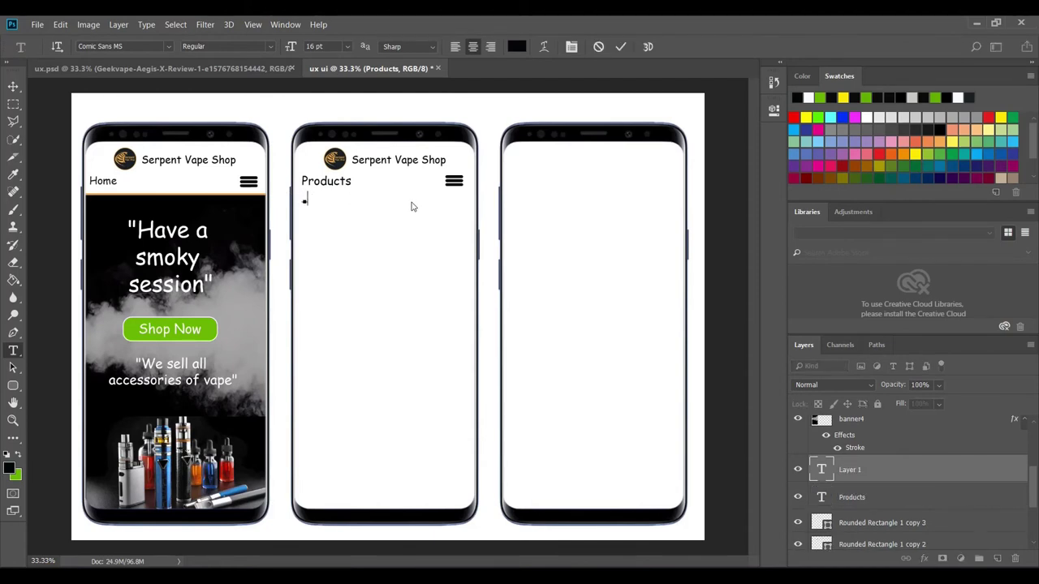
text(search)
drag(320, 225, 335, 225)
click(622, 47)
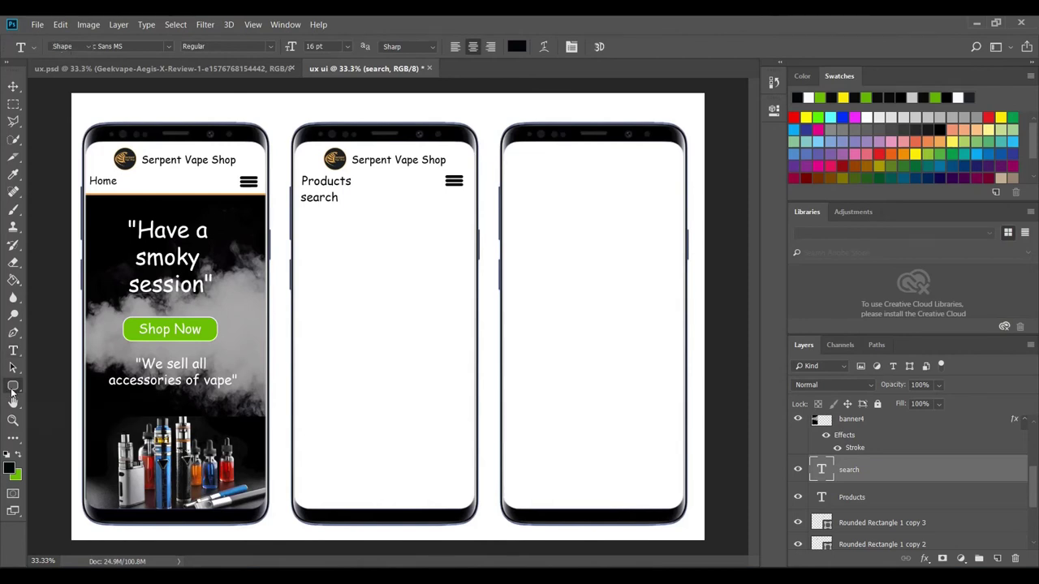
- Draw a plain rectangle beside the search label with the Rectangle tool
click(13, 389)
click(71, 386)
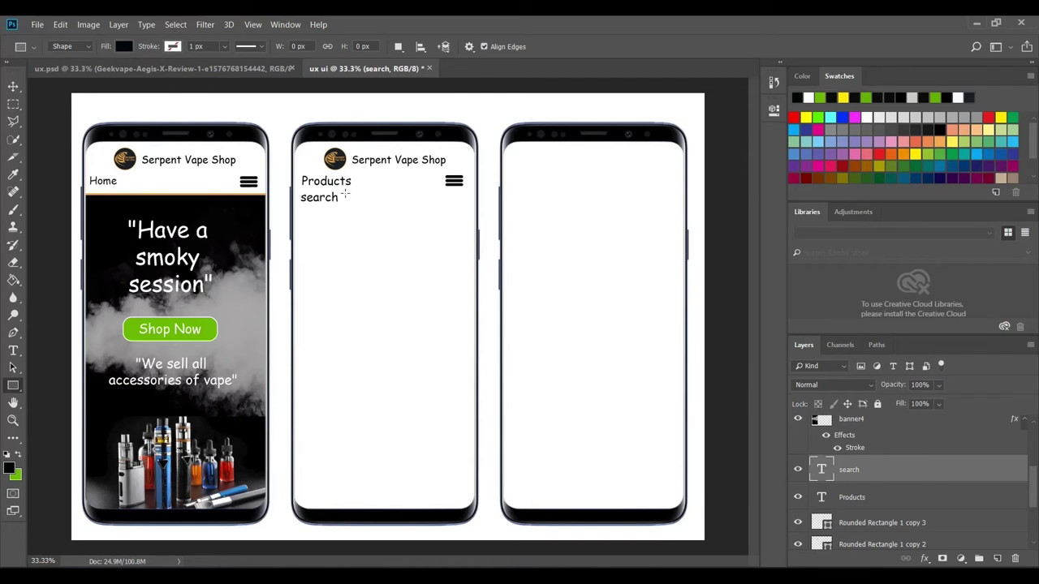
drag(344, 193, 467, 208)
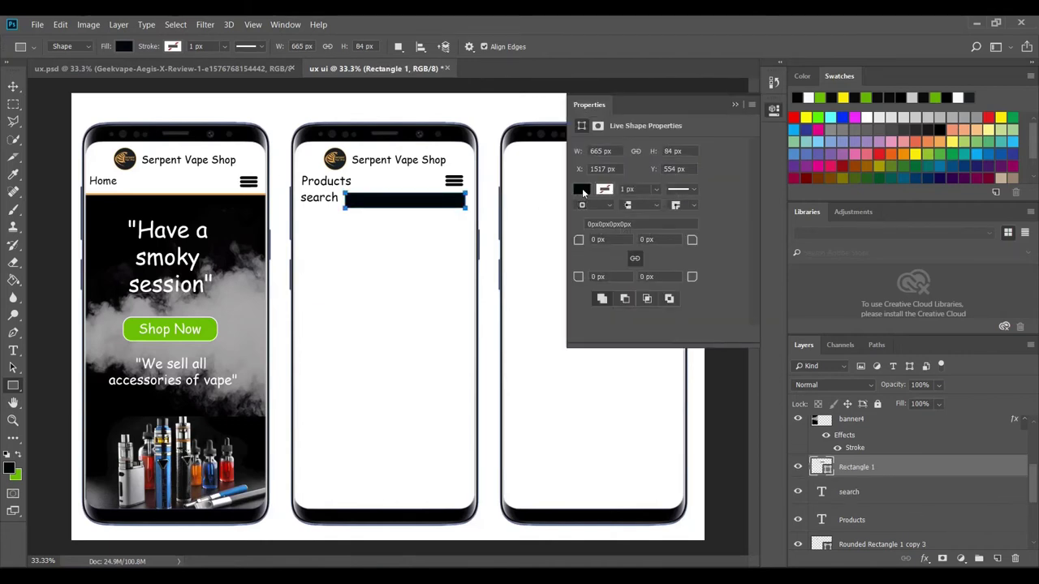
- Give the search box no fill and a 5 px black outline, then nudge it up and left
click(581, 189)
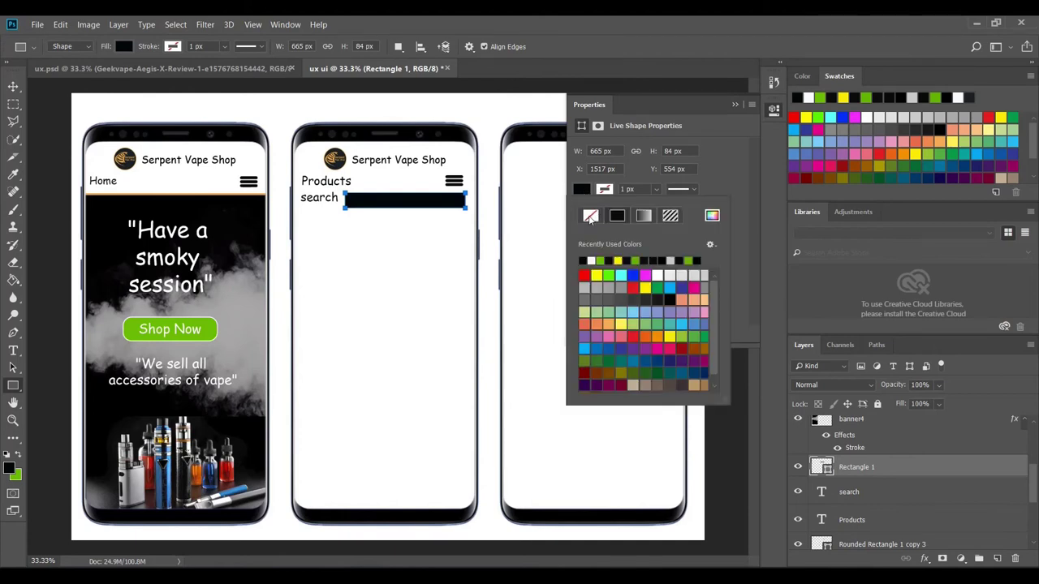
click(590, 216)
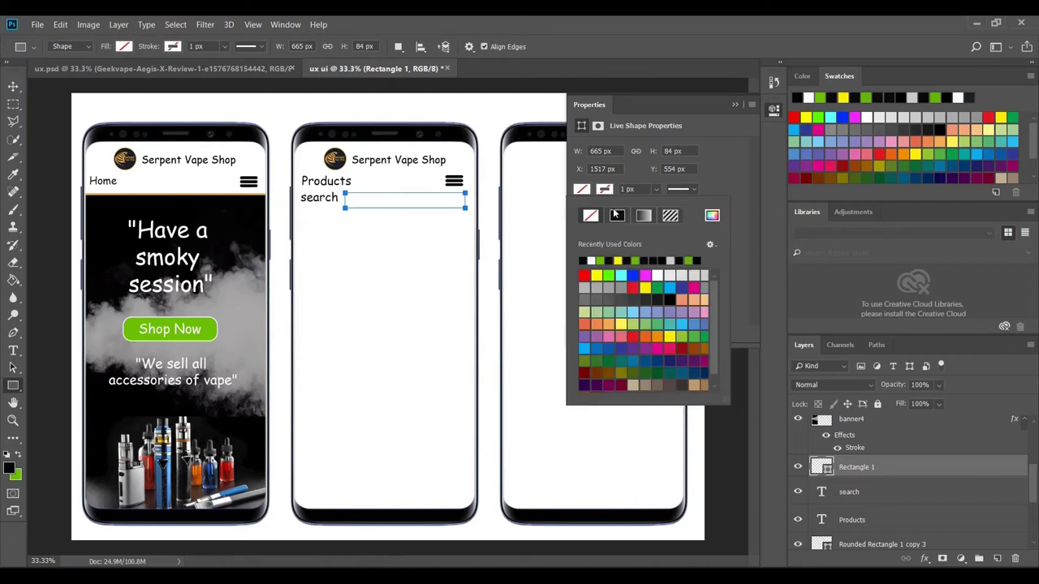
click(590, 260)
click(626, 189)
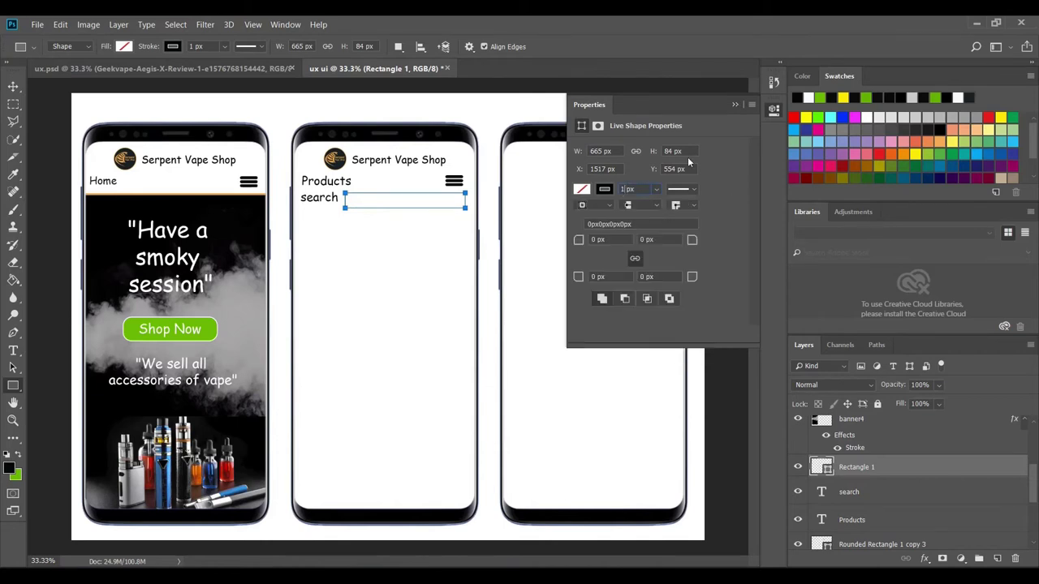
text(5)
key(Return)
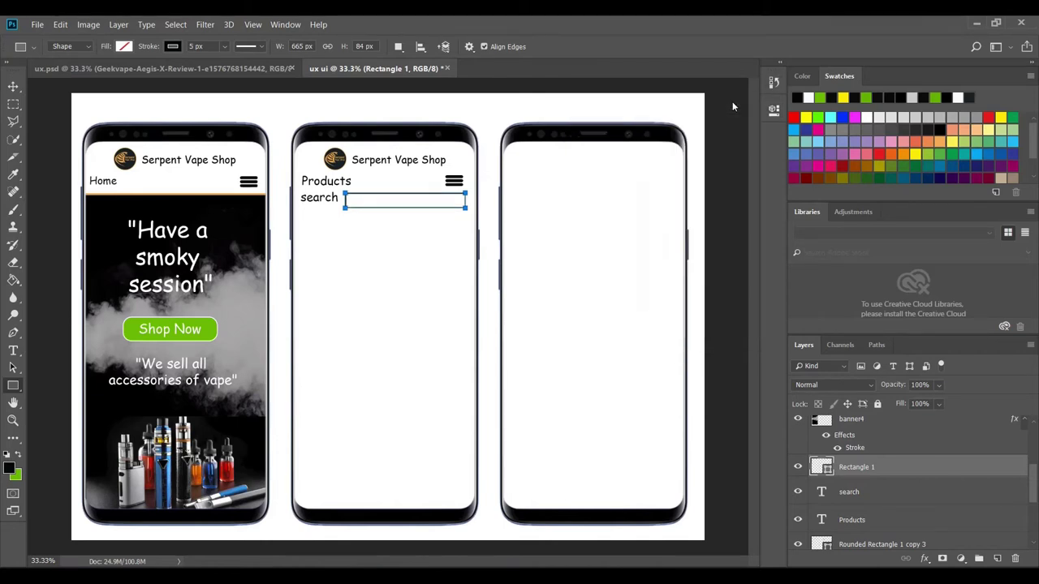
click(13, 86)
key(Up)
key(Up)
key(Up)
key(Up)
key(Up)
key(Up)
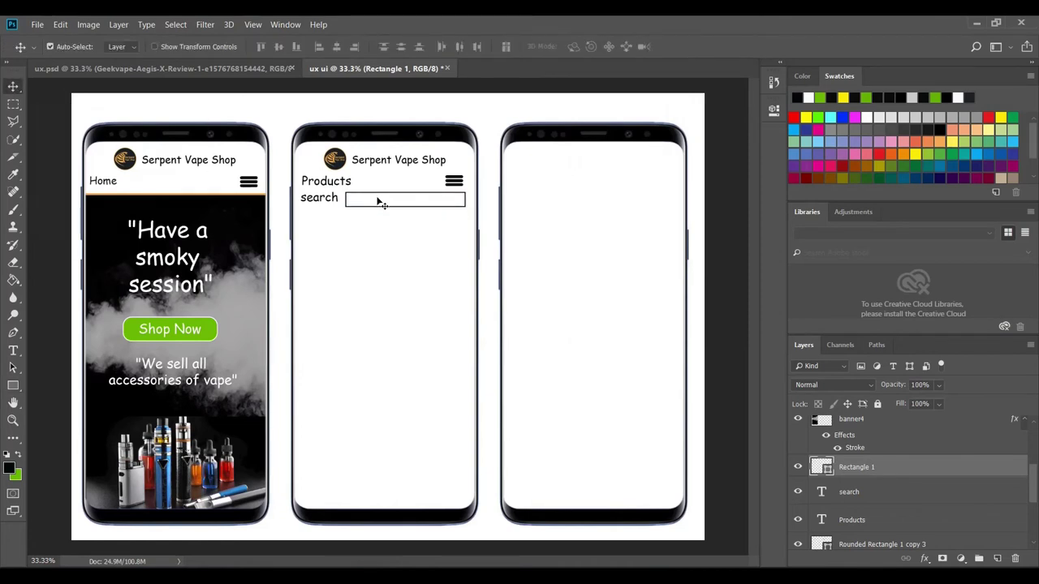
key(Left)
key(Left)
key(Left)
key(Left)
key(Left)
key(Left)
- Embed the Geekvape product photo into the mockup after checking the reference design
click(162, 69)
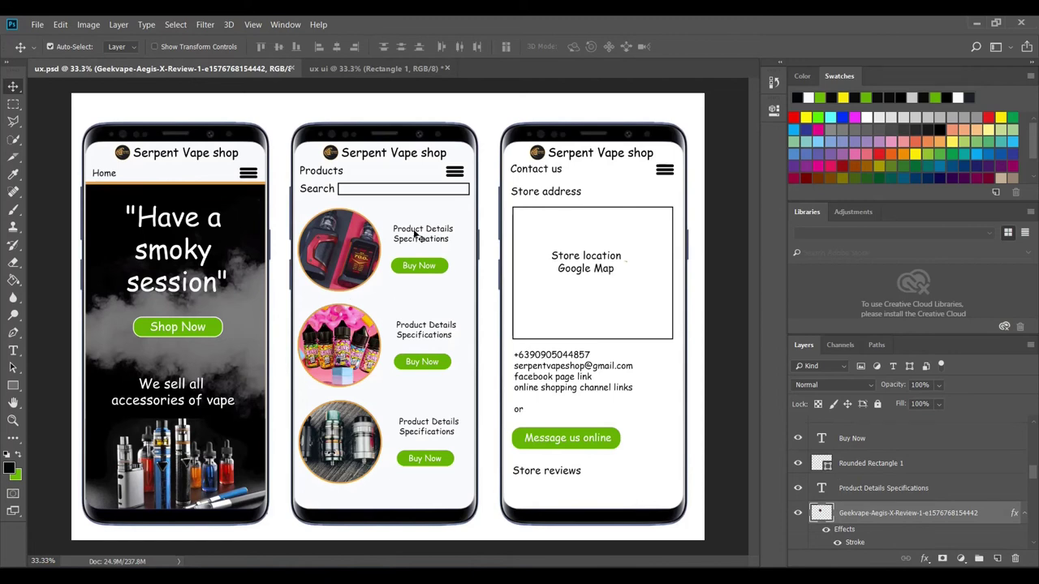
click(378, 68)
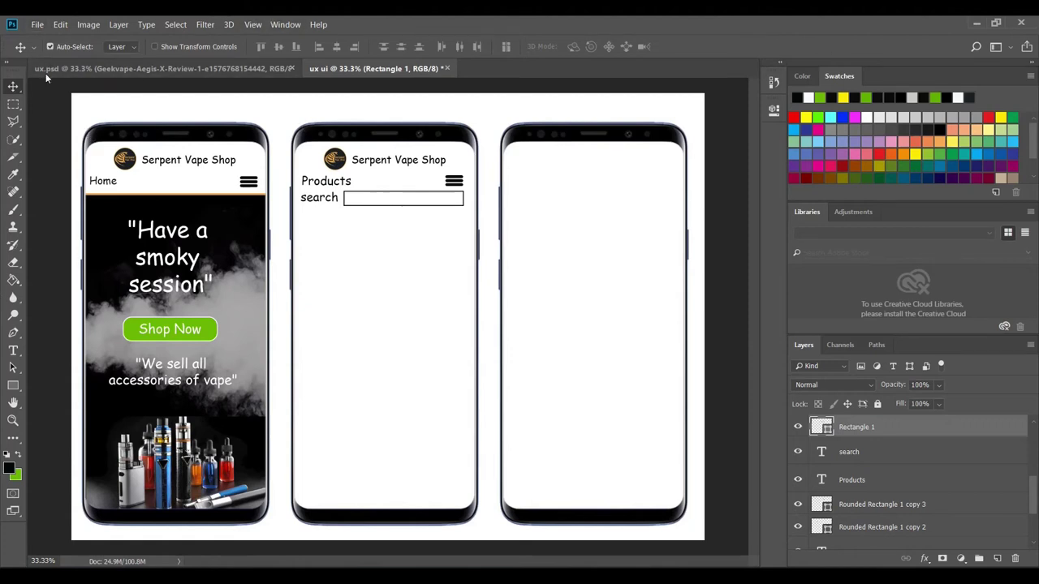
click(37, 25)
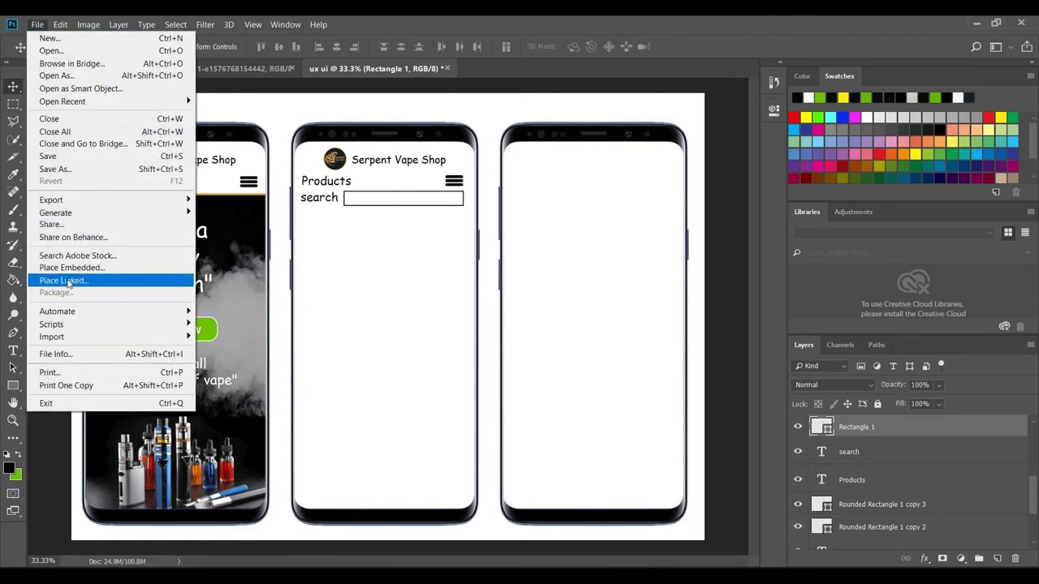
click(74, 268)
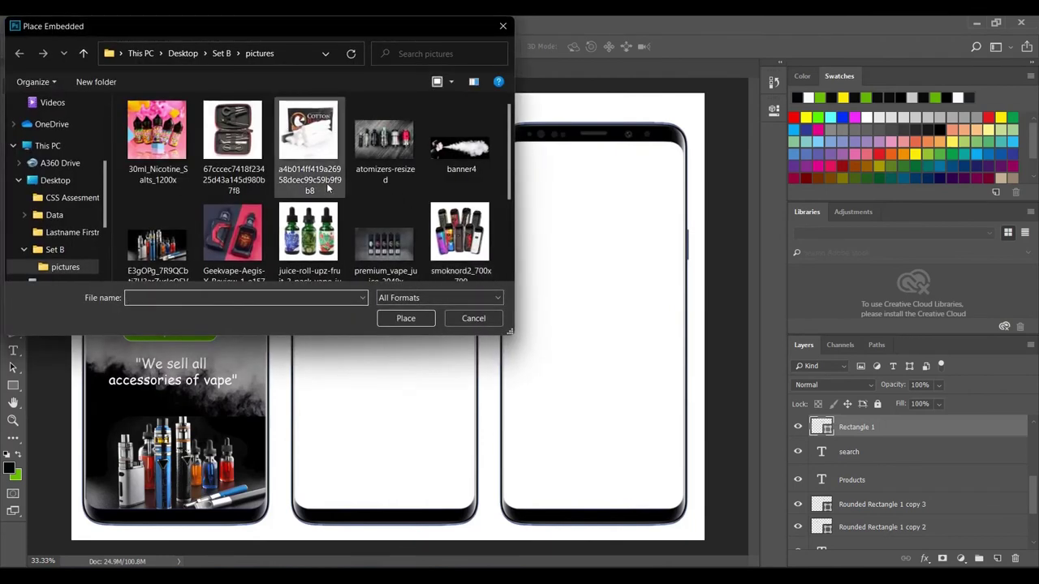
click(238, 242)
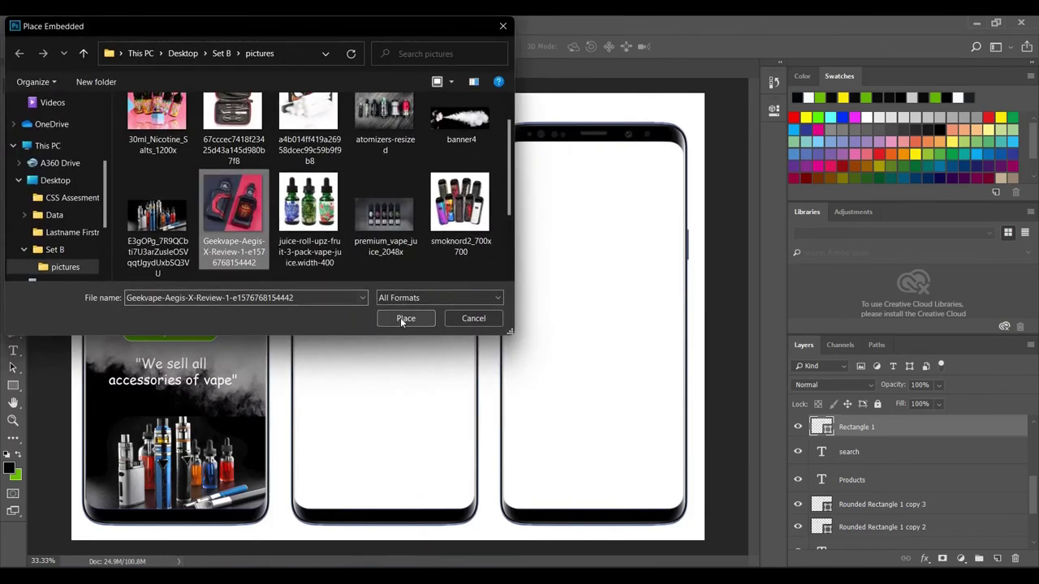
click(405, 318)
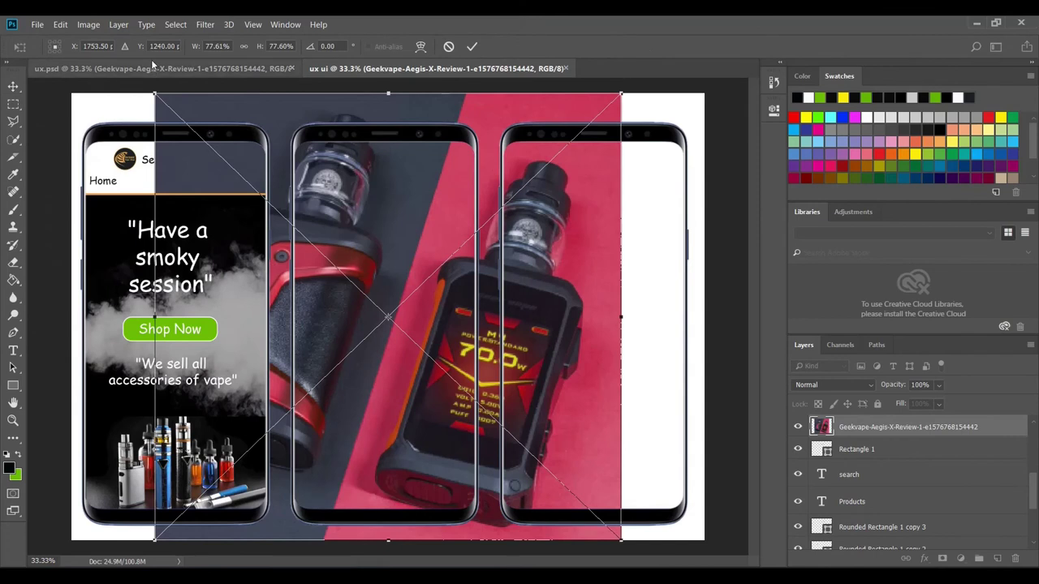
- Shrink the Geekvape photo to a thumbnail under the search box and add an empty layer
drag(155, 94, 474, 404)
drag(572, 472, 399, 282)
drag(453, 354, 394, 299)
click(471, 47)
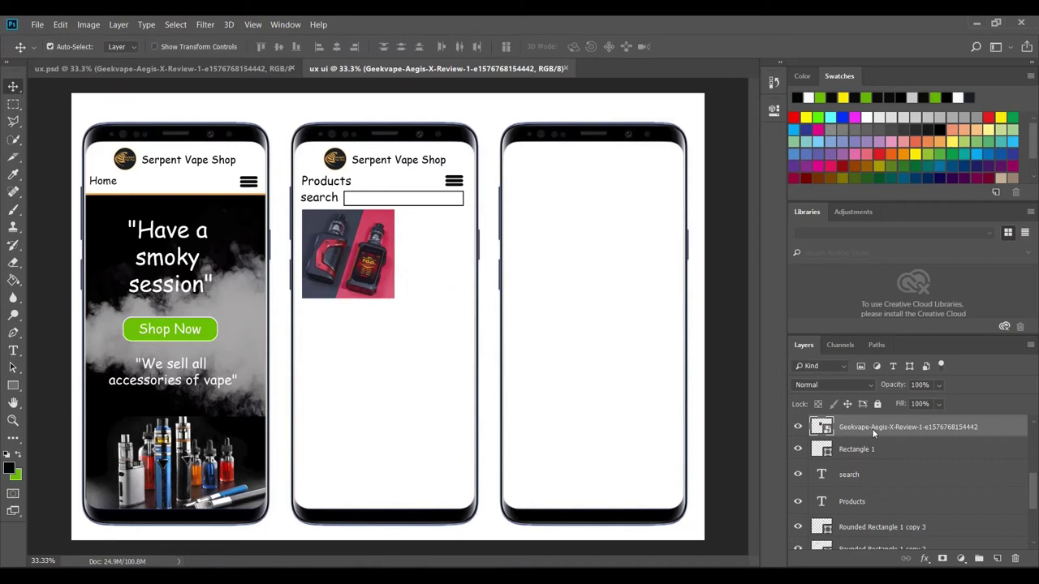
click(998, 559)
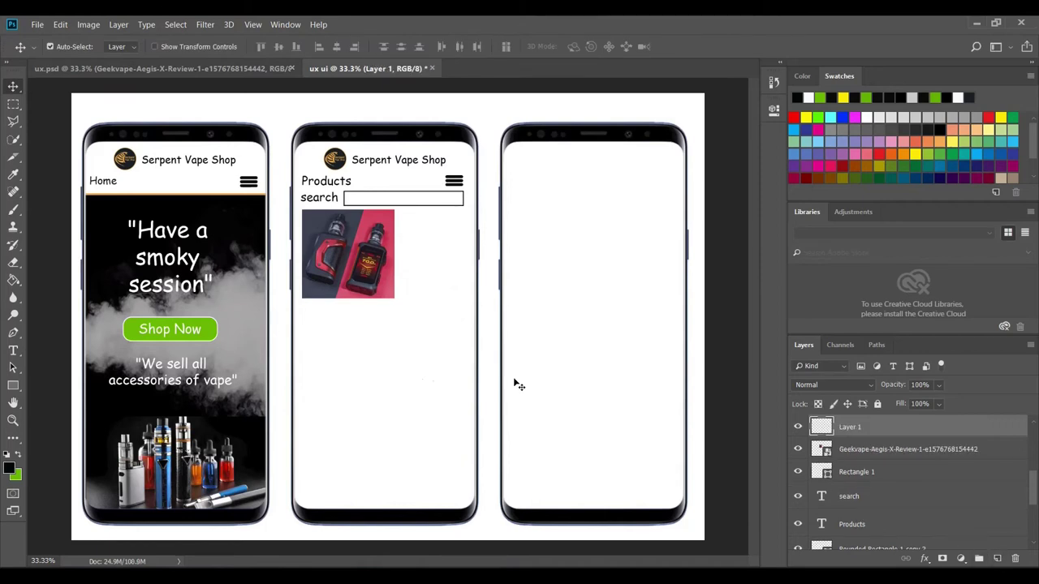
- Paint a black circle over the product photo and Quick Select it
click(11, 211)
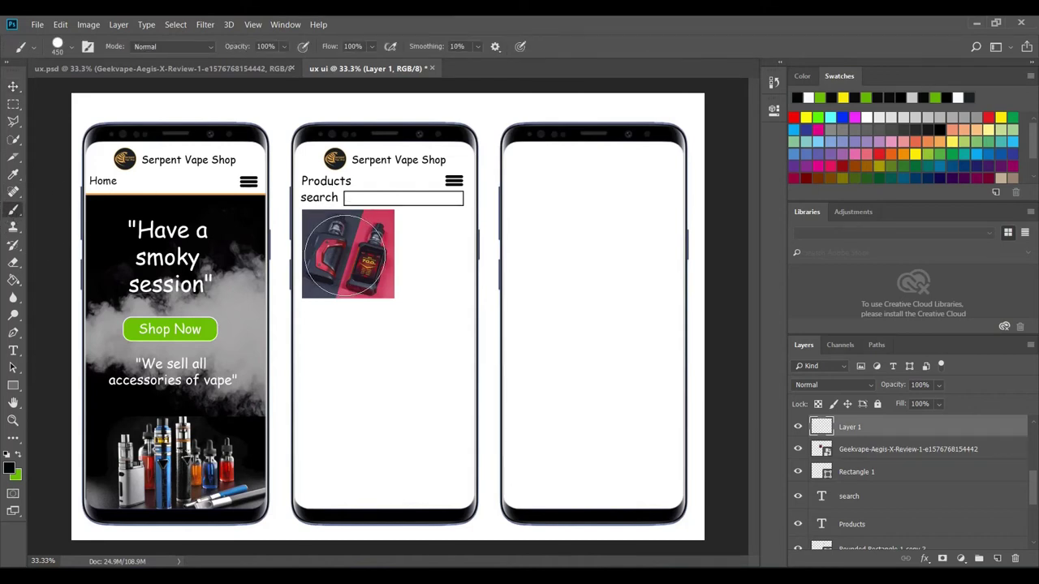
click(346, 254)
mouse_move(346, 255)
mouse_down()
mouse_move(364, 289)
mouse_move(380, 277)
mouse_move(349, 268)
mouse_up()
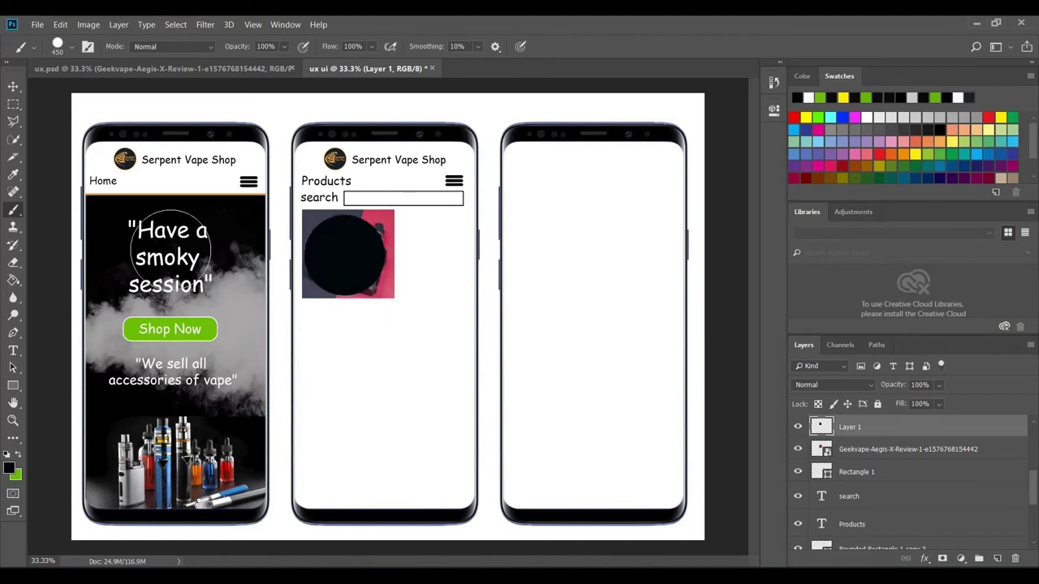
click(12, 143)
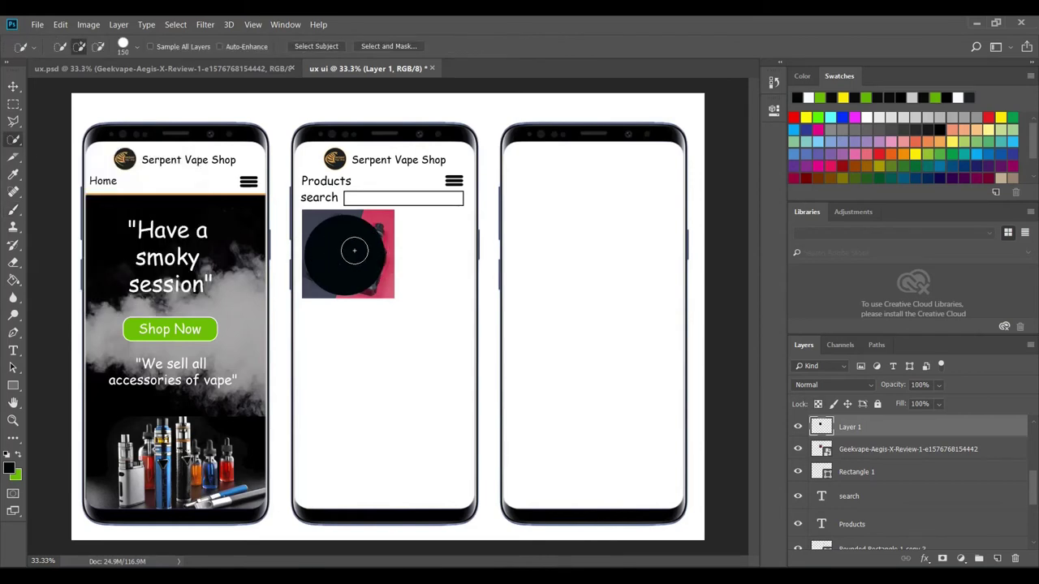
mouse_move(362, 241)
mouse_down()
mouse_move(334, 276)
mouse_move(343, 246)
mouse_up()
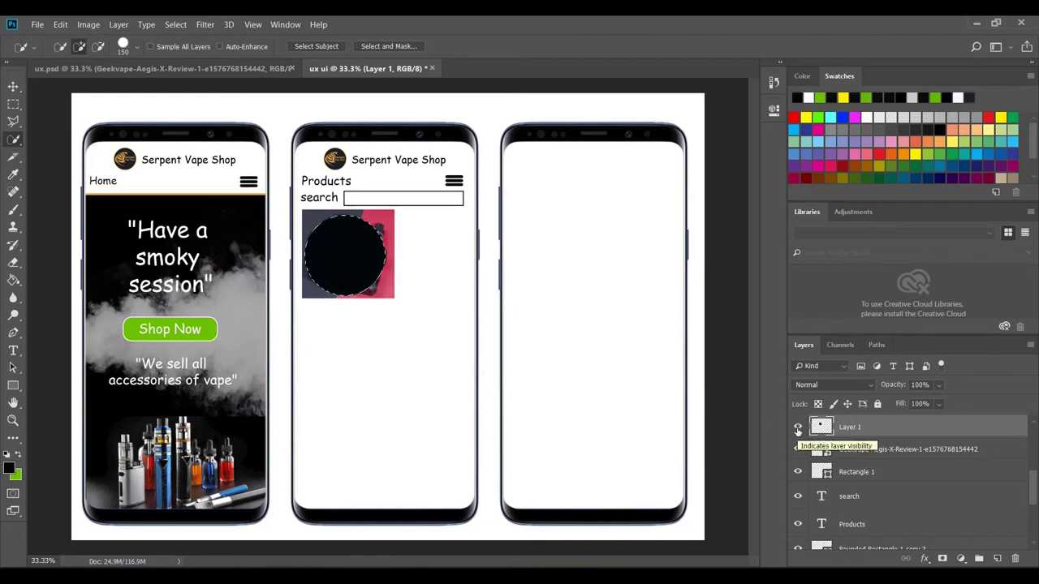
- Hide the circle, invert the selection on the rasterized photo, erase outside it, and shift it left
click(798, 430)
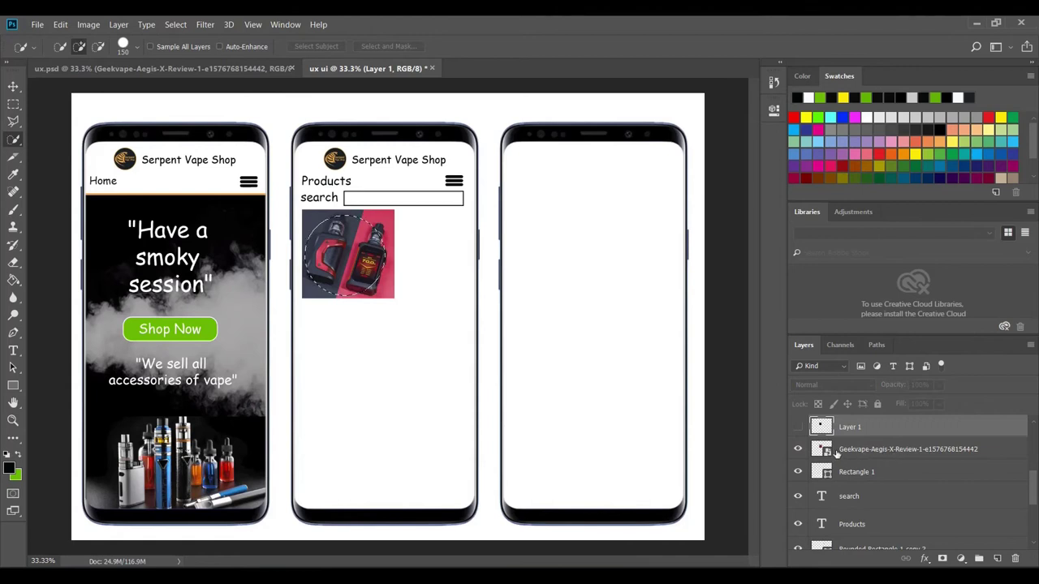
click(884, 452)
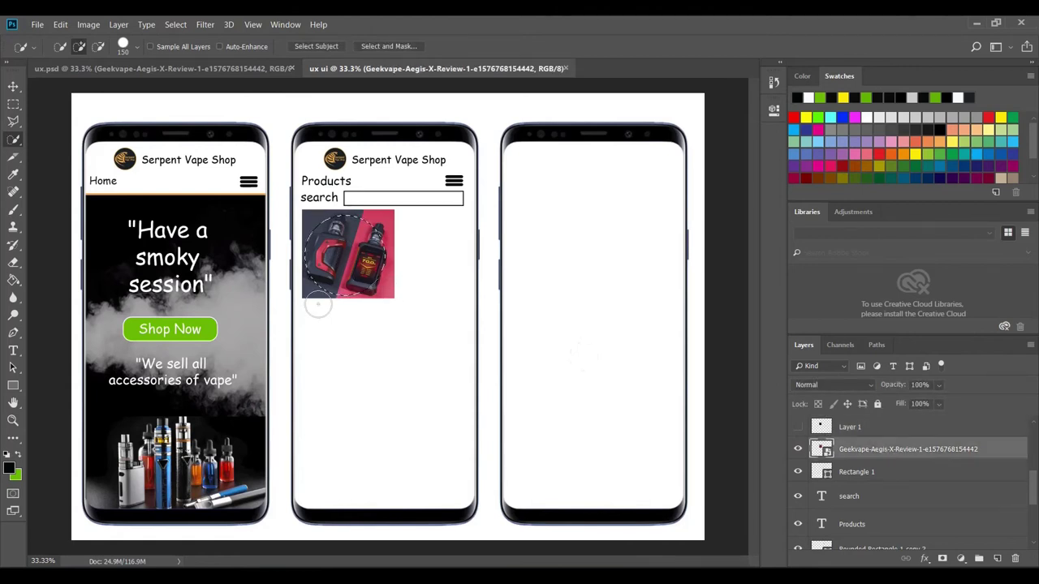
click(178, 25)
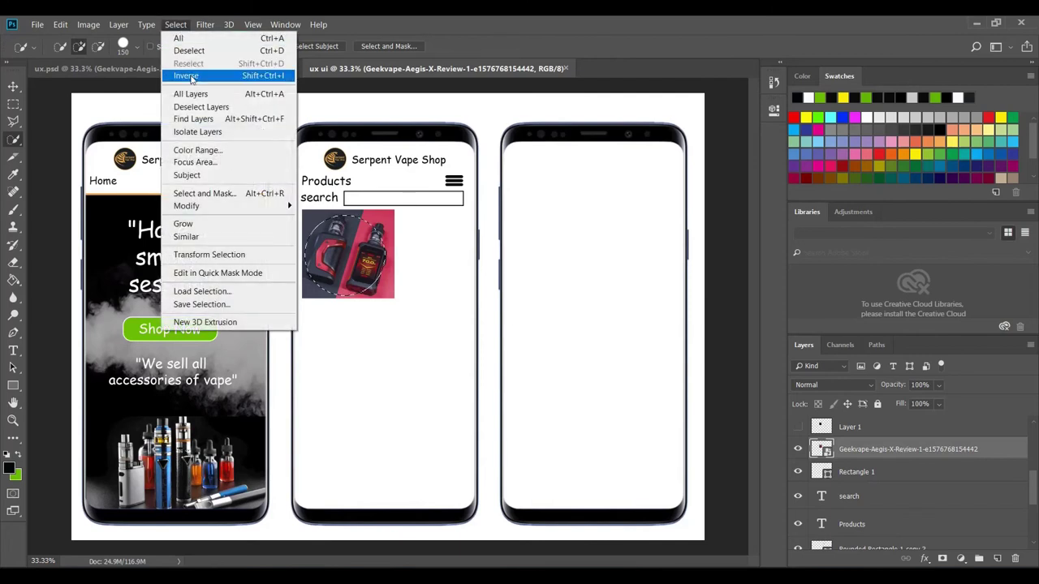
click(191, 78)
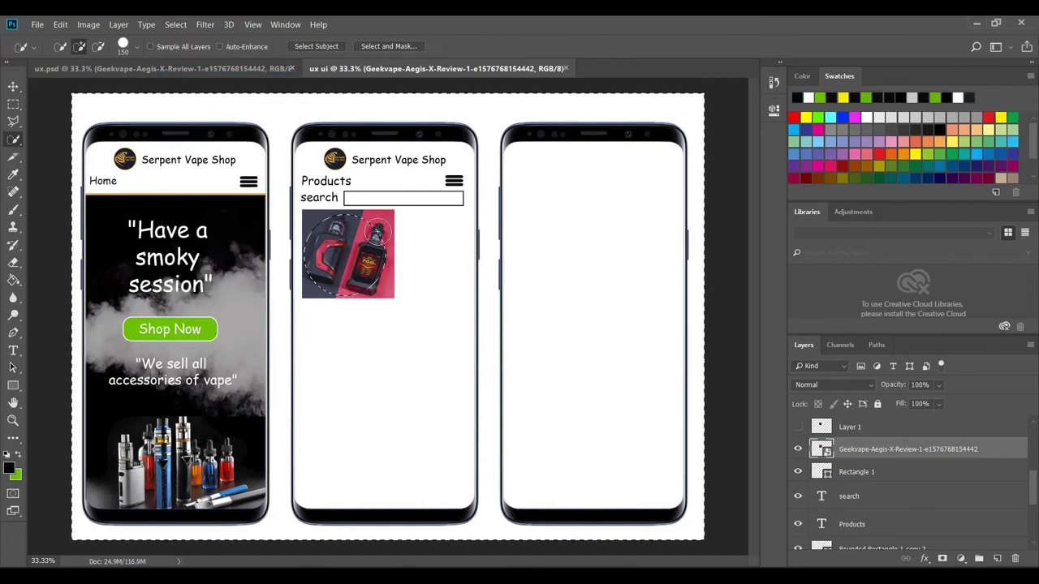
click(13, 263)
click(306, 219)
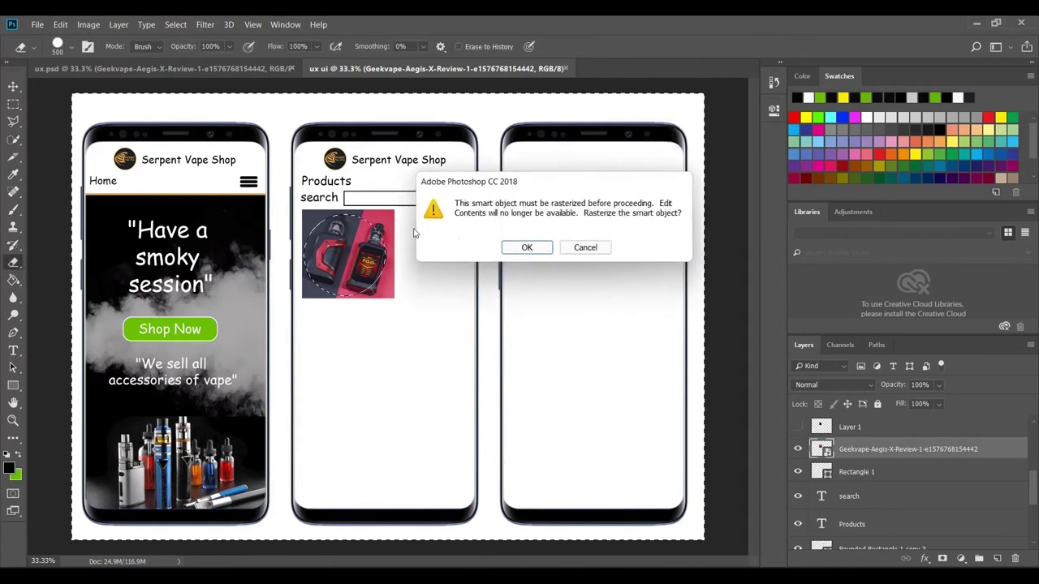
click(530, 247)
drag(384, 230, 319, 285)
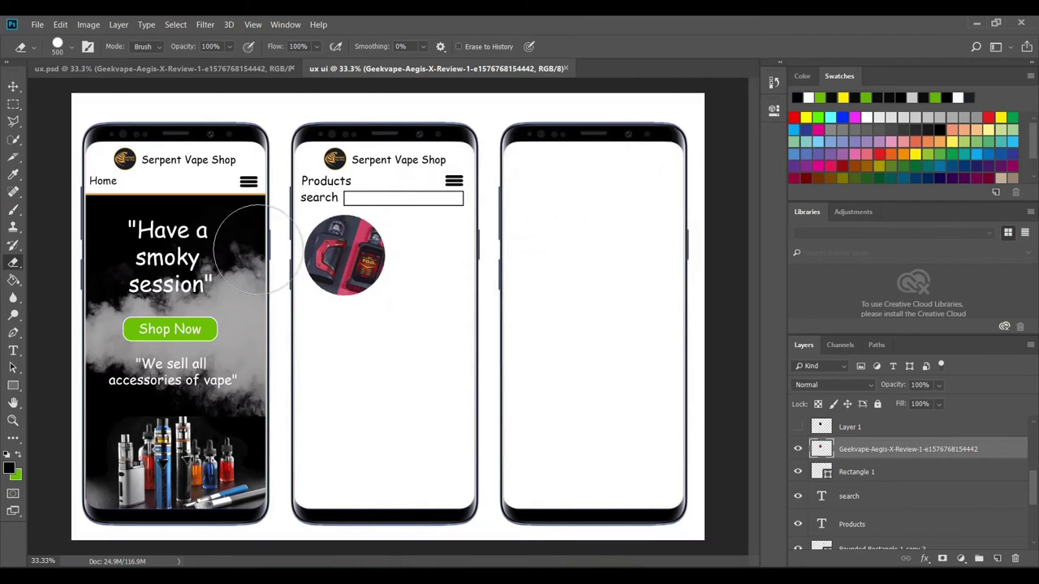
click(13, 86)
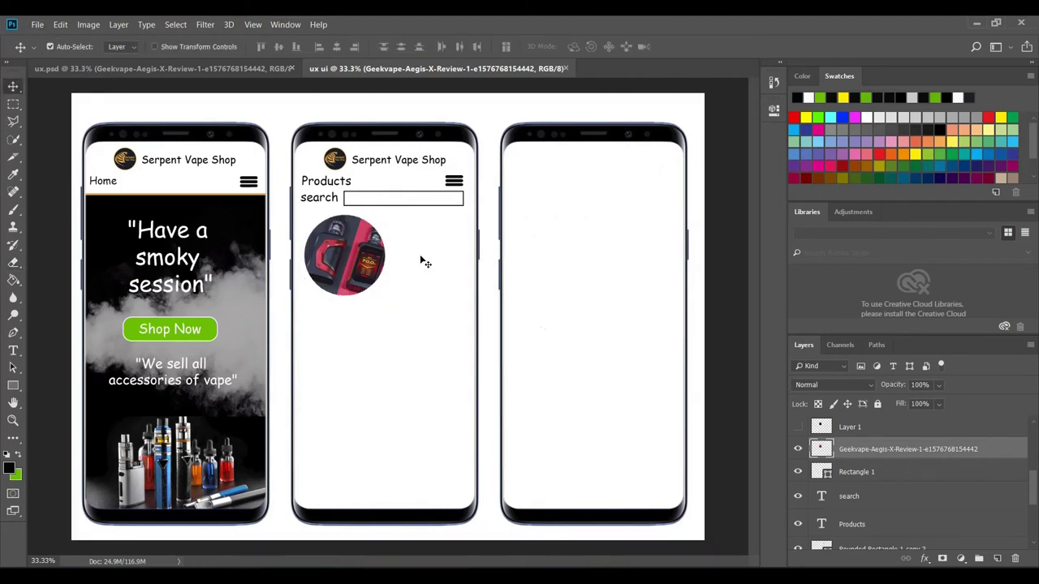
drag(356, 265, 335, 258)
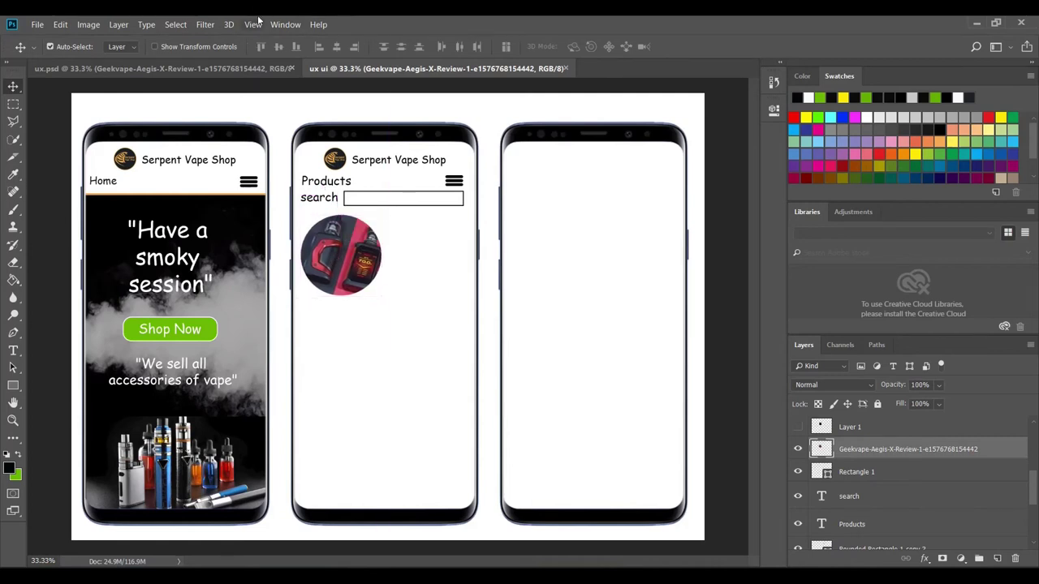
- Add a 10 px orange Outside stroke layer style to the circular Geekvape photo
click(119, 24)
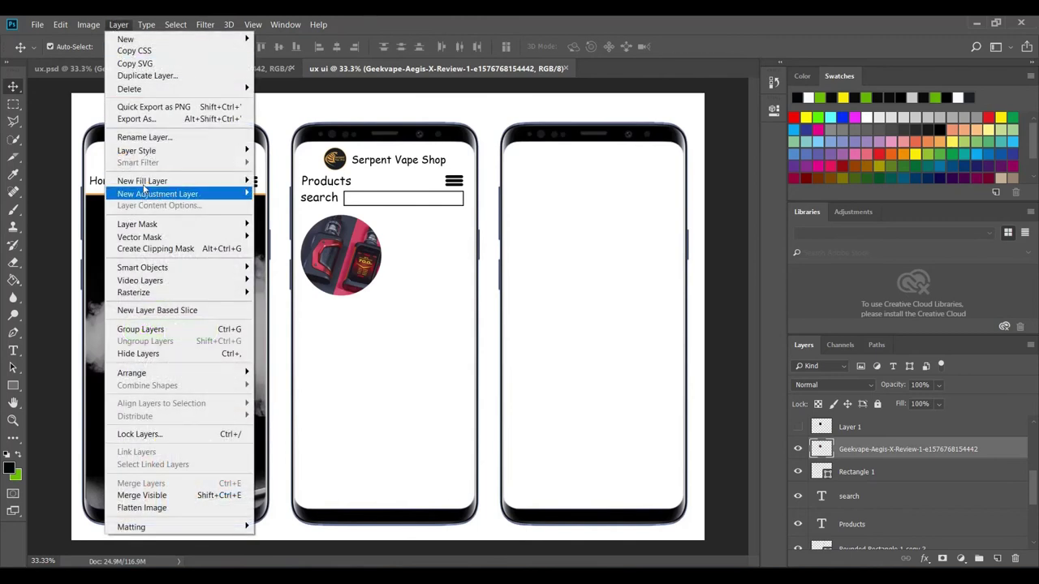
mouse_move(228, 154)
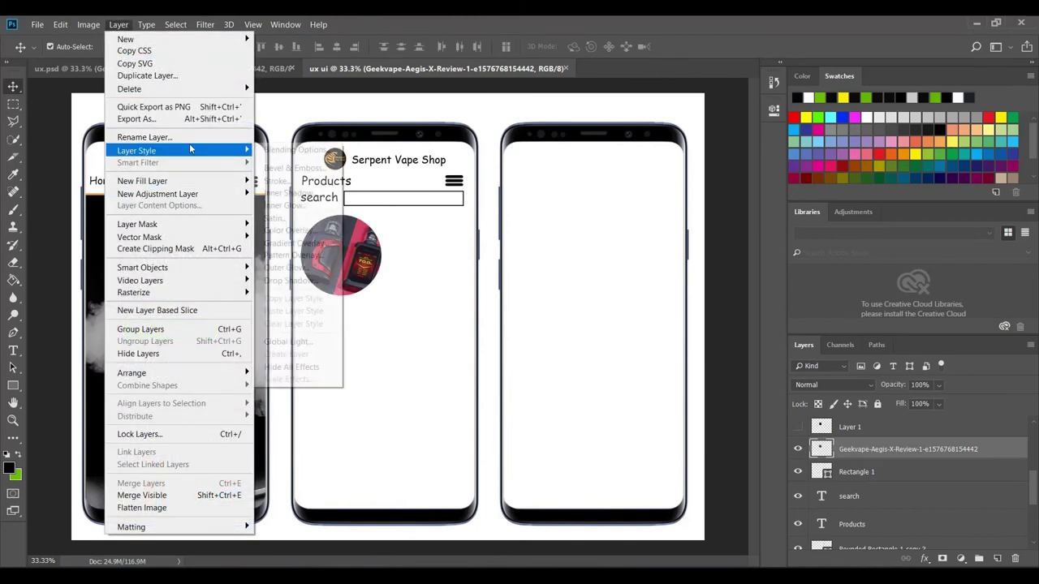
click(296, 182)
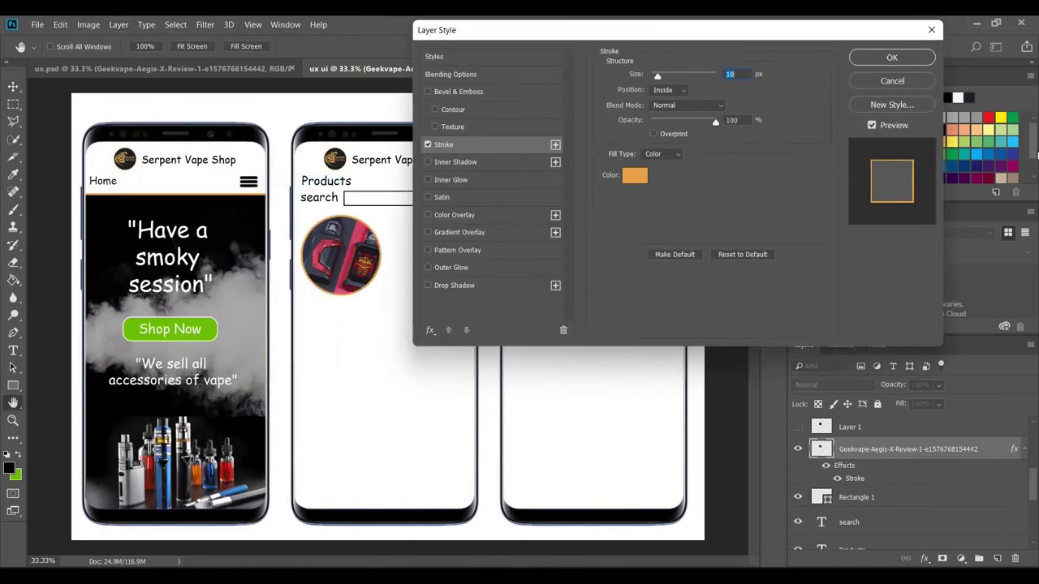
click(683, 90)
click(668, 91)
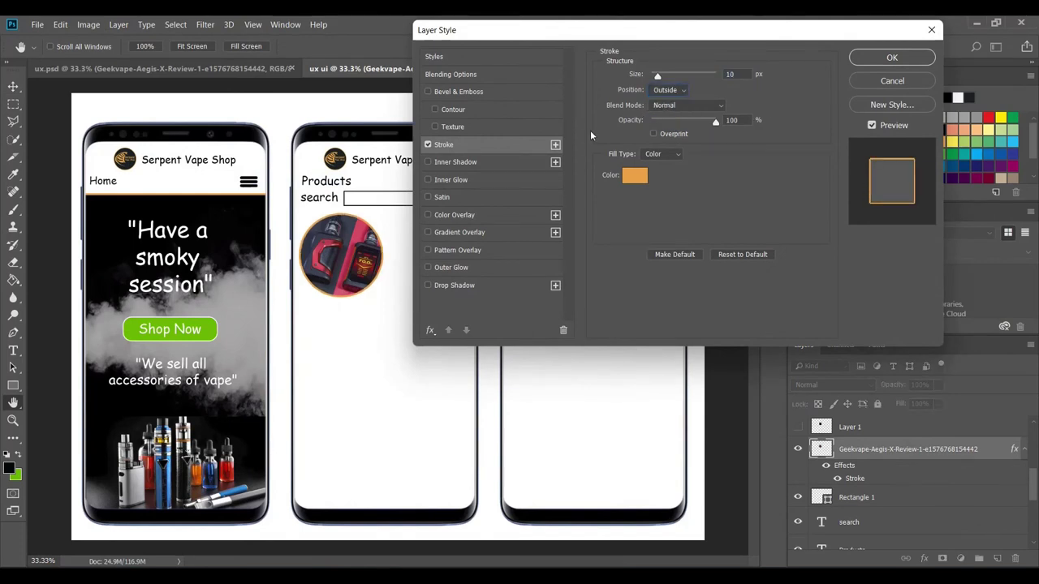
click(892, 57)
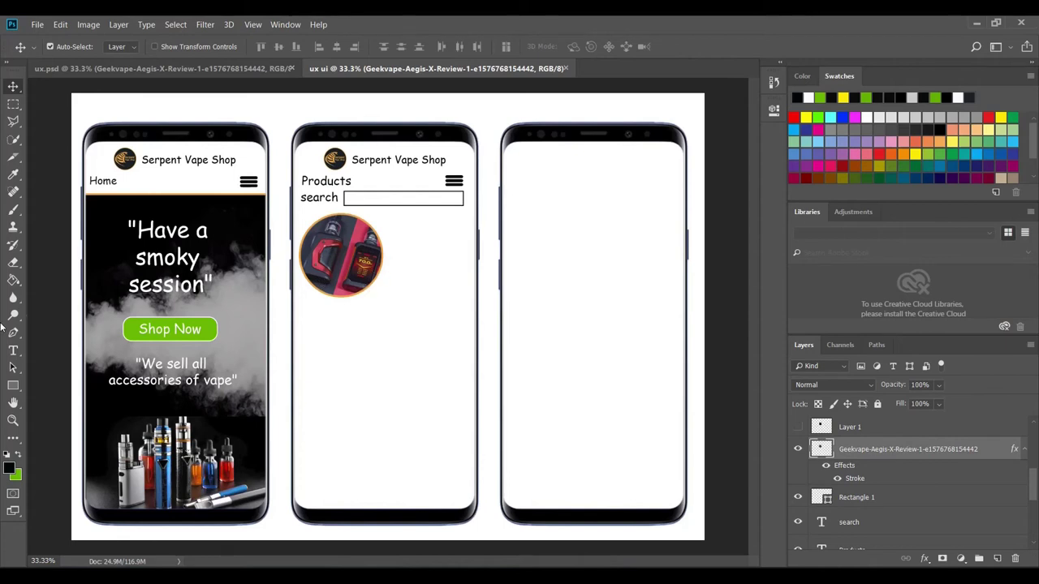
- Type 'Product Details' at 12 pt beside the circular product photo
click(13, 351)
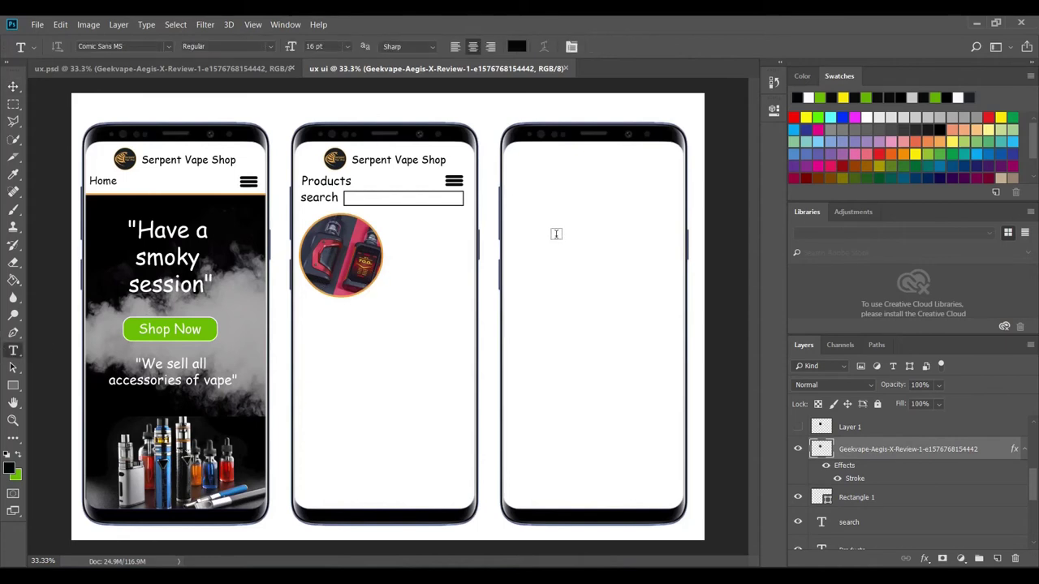
click(391, 230)
key(Caps_Lock)
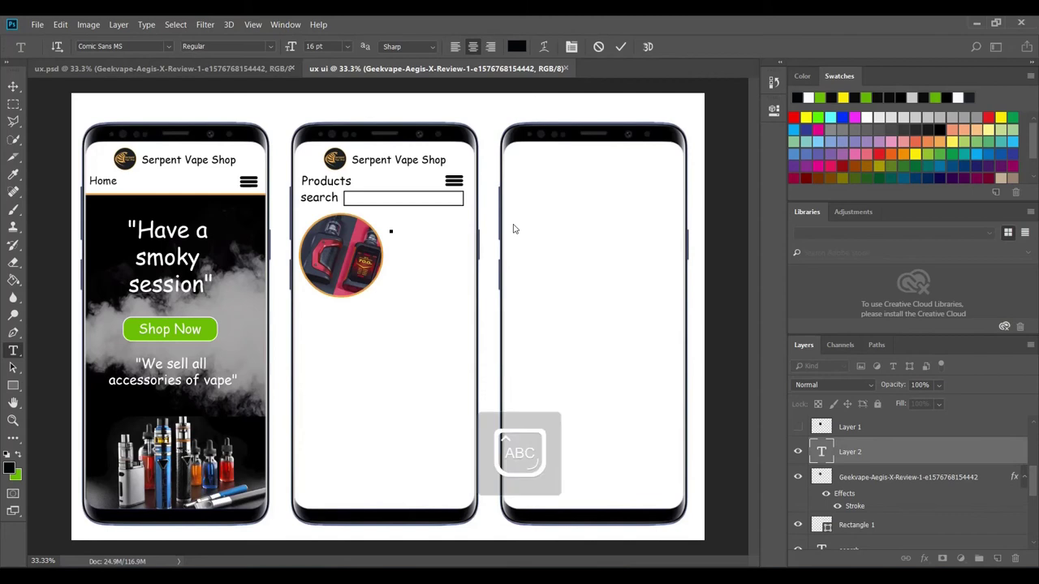
text(Product )
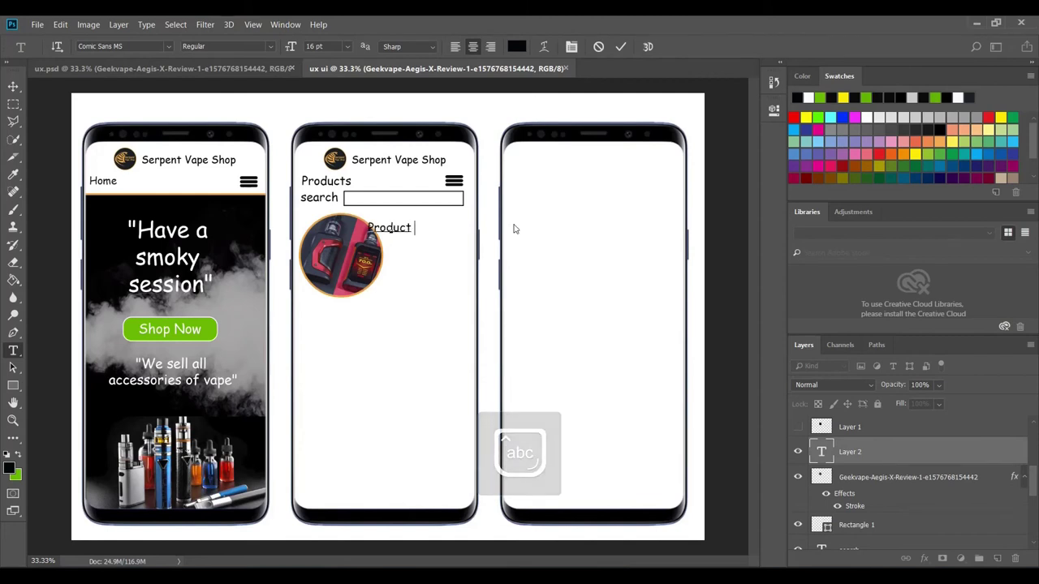
text(Details)
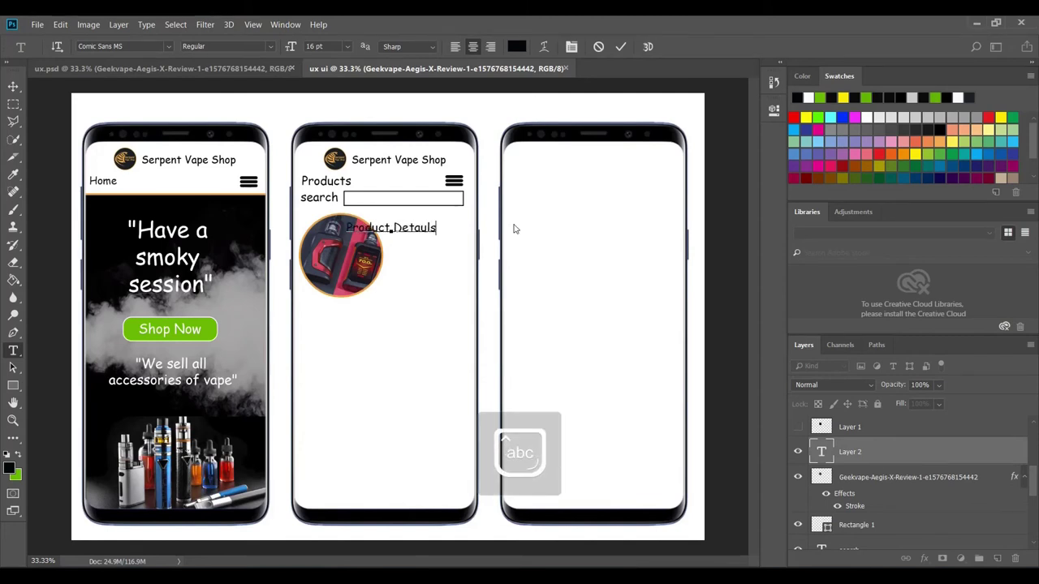
key(BackSpace)
key(BackSpace)
key(BackSpace)
text(ils)
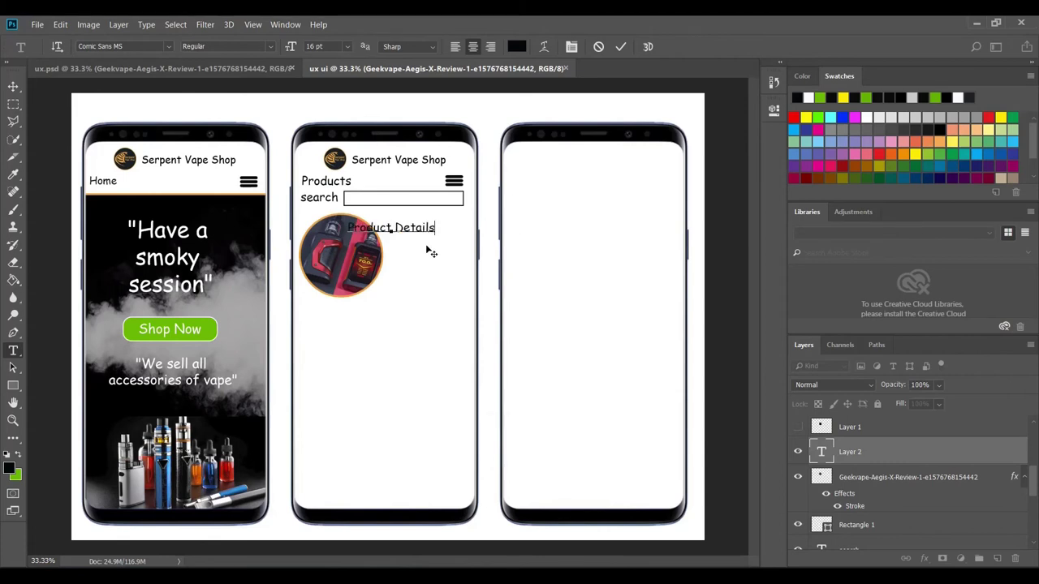
drag(427, 246, 464, 245)
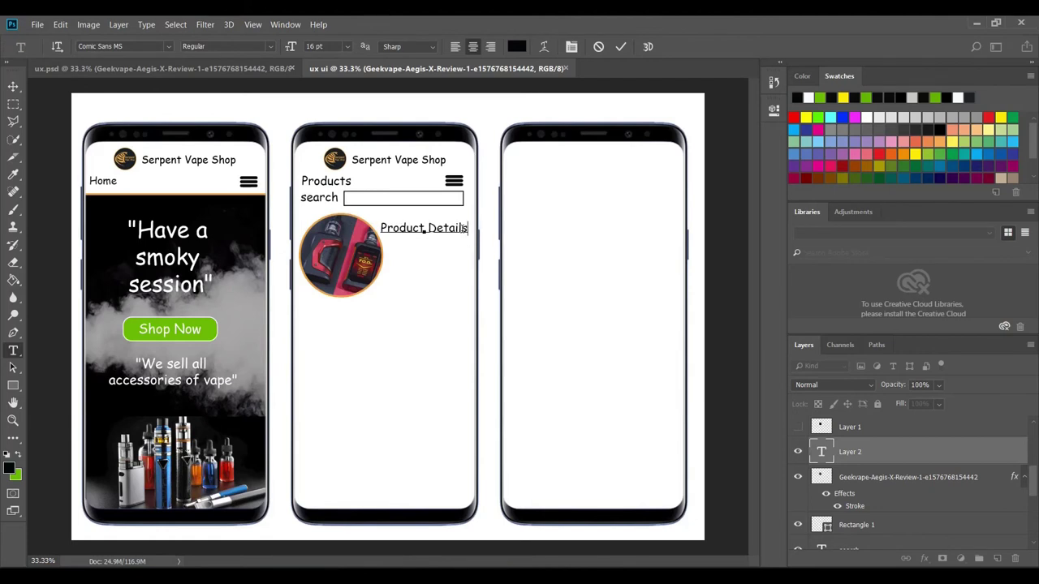
key(ctrl+shift+Left)
key(ctrl+shift+Left)
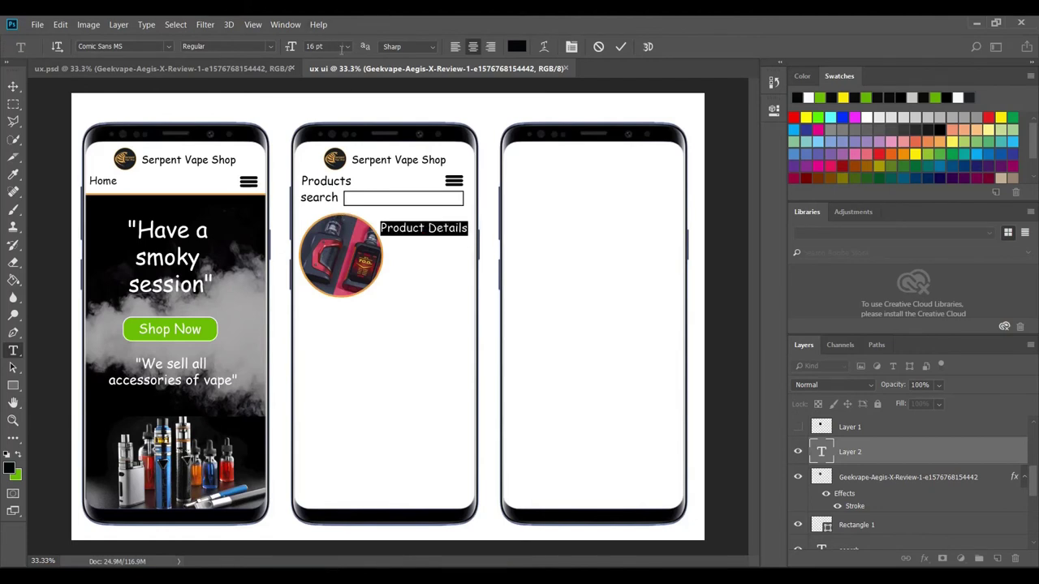
click(348, 46)
click(325, 128)
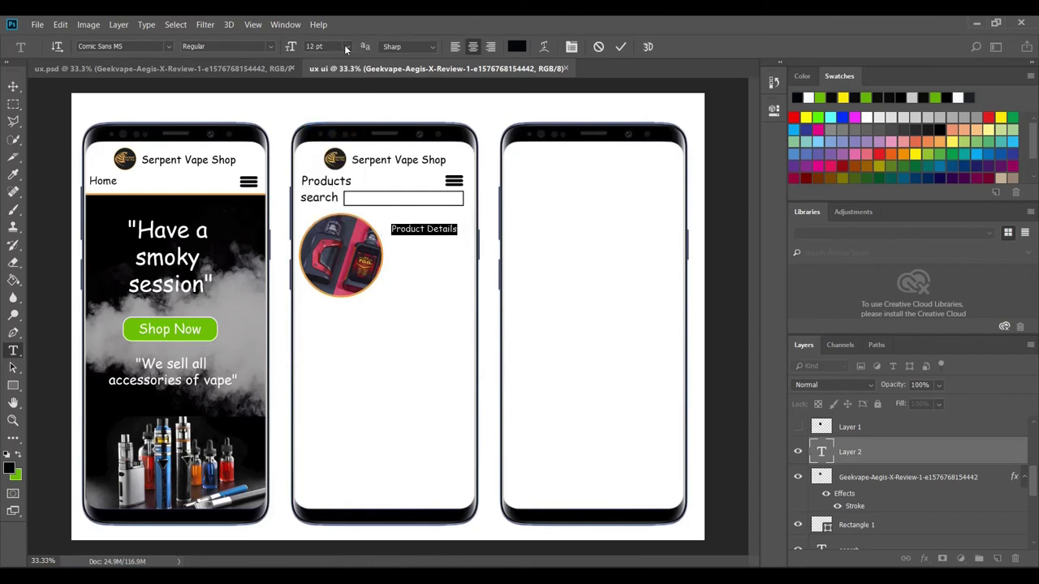
click(459, 230)
- Add a second line 'Specification' below 'Product Details'
key(Return)
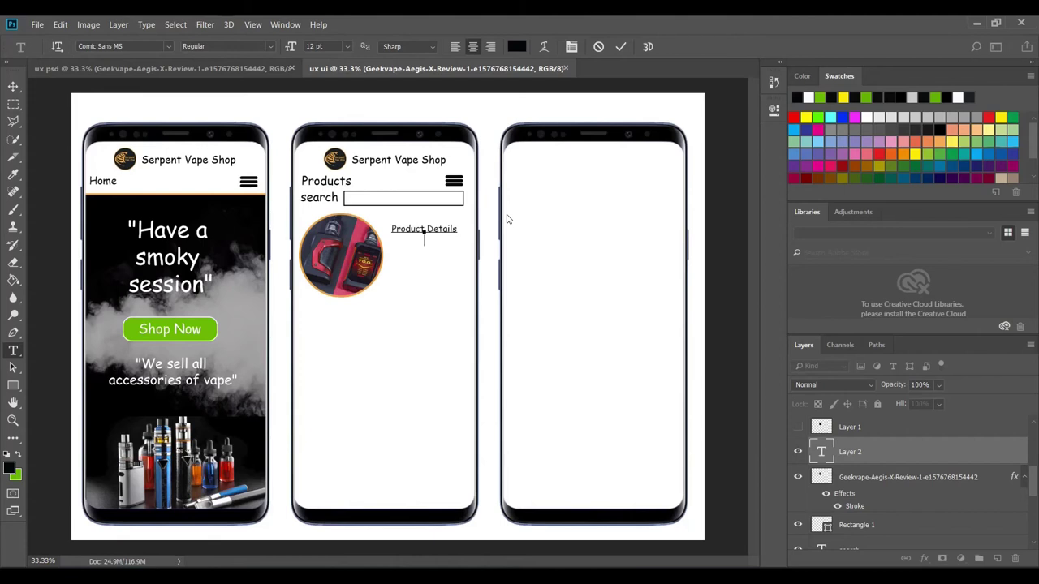
key(Caps_Lock)
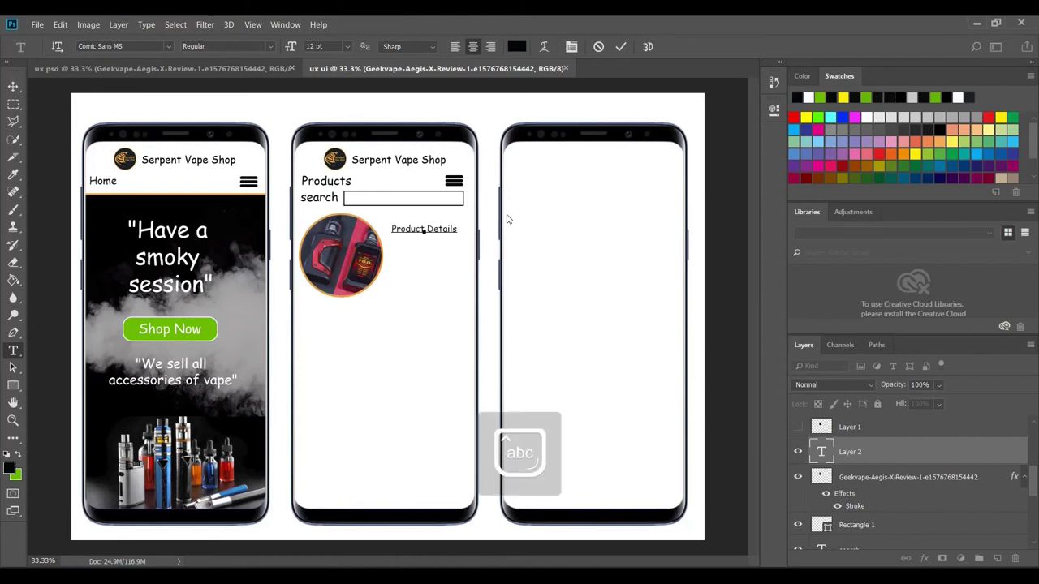
text(Product)
key(BackSpace)
key(BackSpace)
key(BackSpace)
key(BackSpace)
key(BackSpace)
key(BackSpace)
key(BackSpace)
key(BackSpace)
key(Caps_Lock)
key(Return)
text(S)
key(Caps_Lock)
text(pecificat)
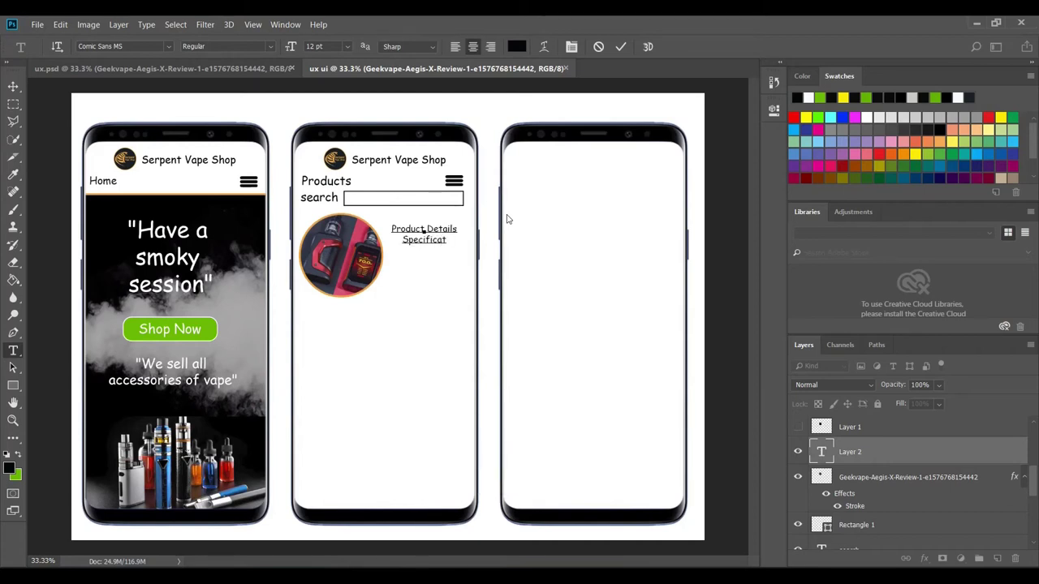
text(ion)
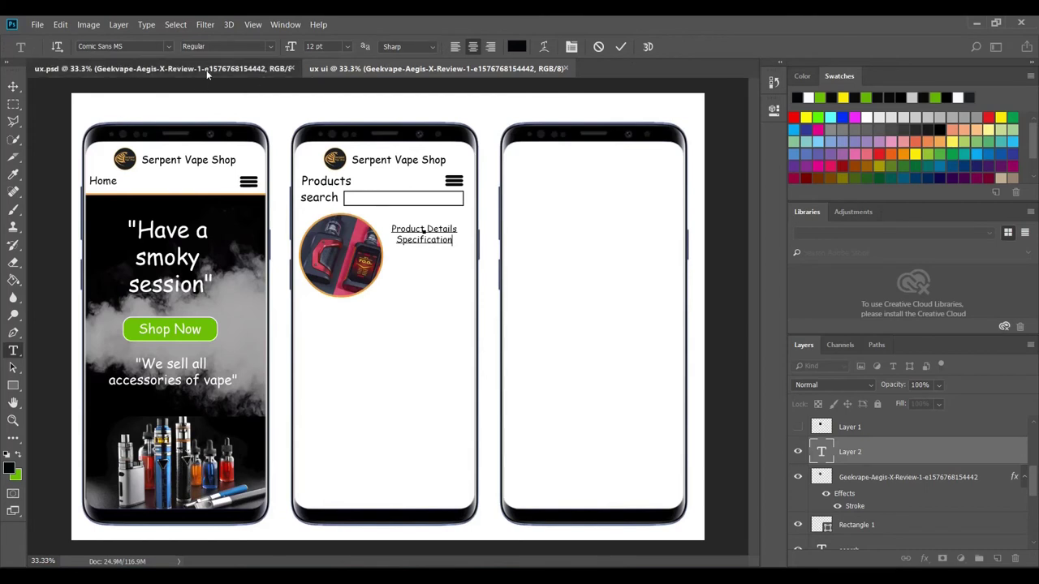
- Compare with ux.psd, complete the word 'Specifications', nudge the text down and commit it
click(195, 69)
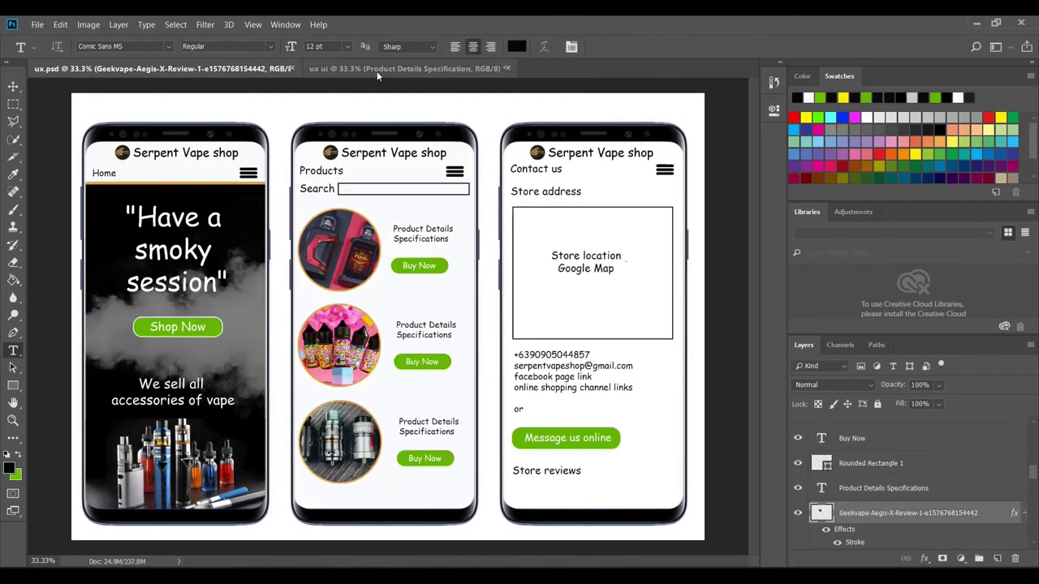
click(374, 68)
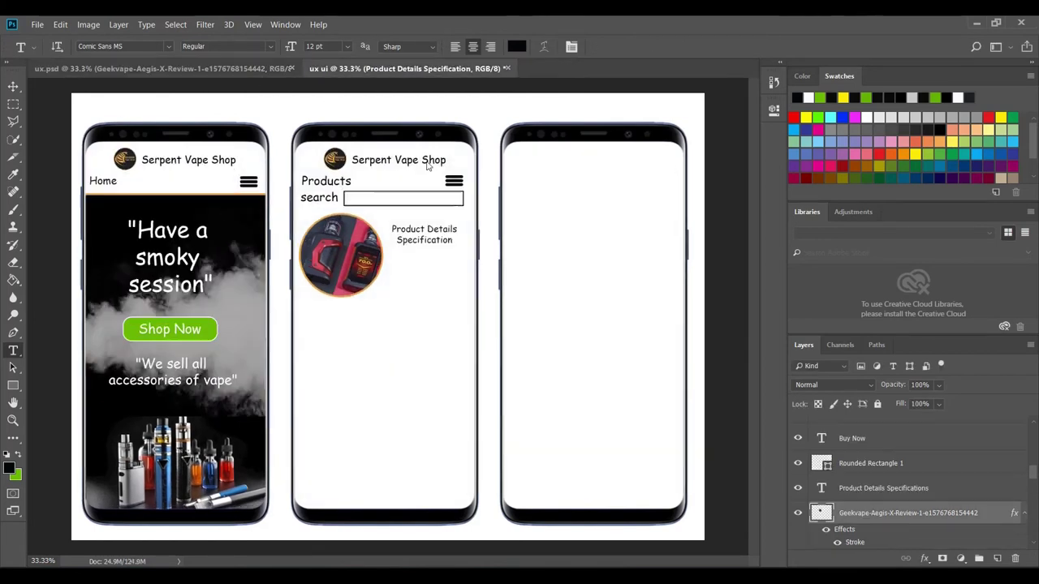
click(453, 237)
text(s)
drag(426, 253, 429, 266)
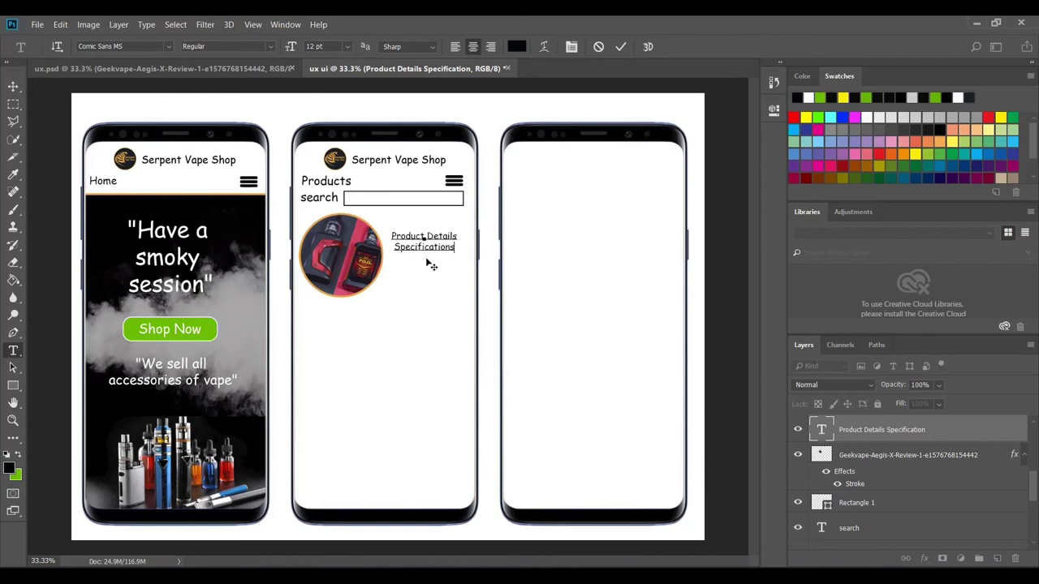
click(621, 51)
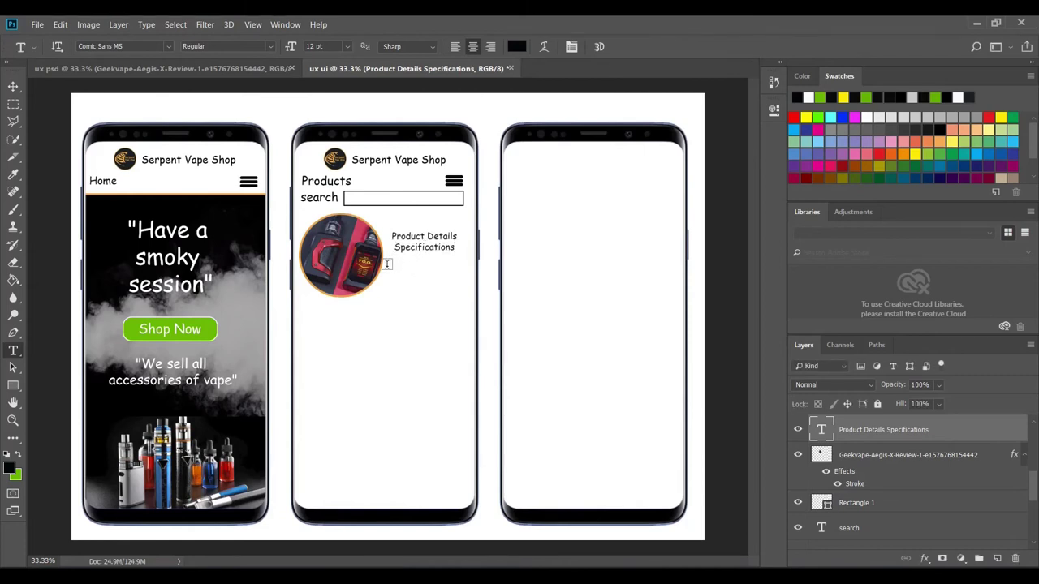
click(213, 70)
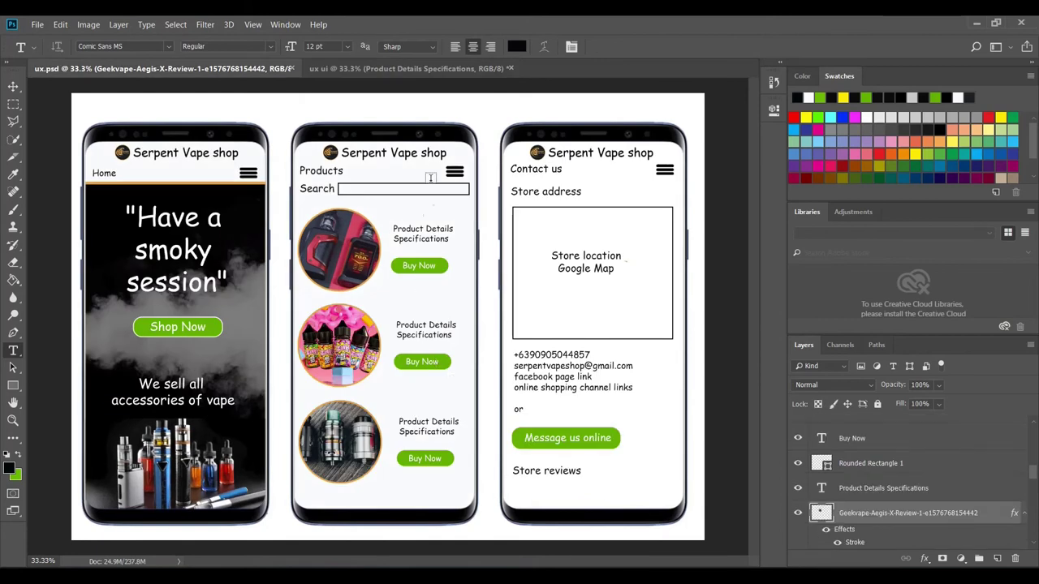
click(389, 71)
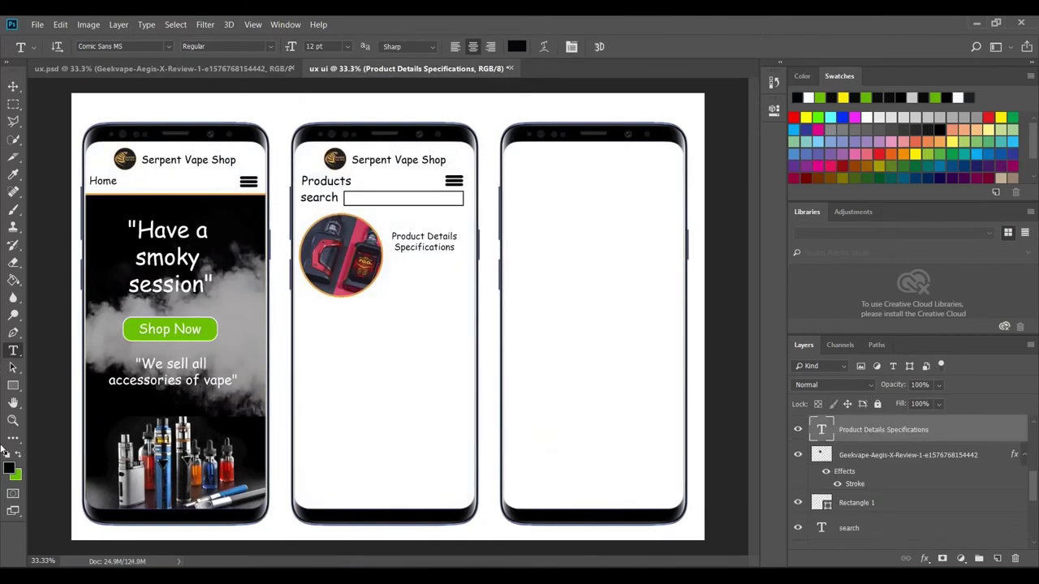
- Draw a green rounded rectangle below the product details text
click(13, 388)
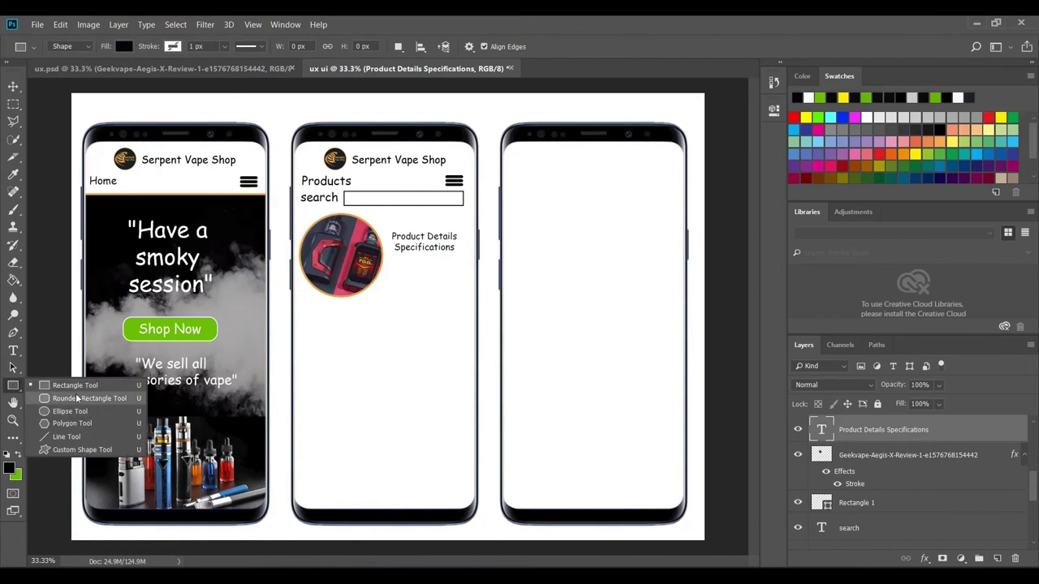
click(67, 398)
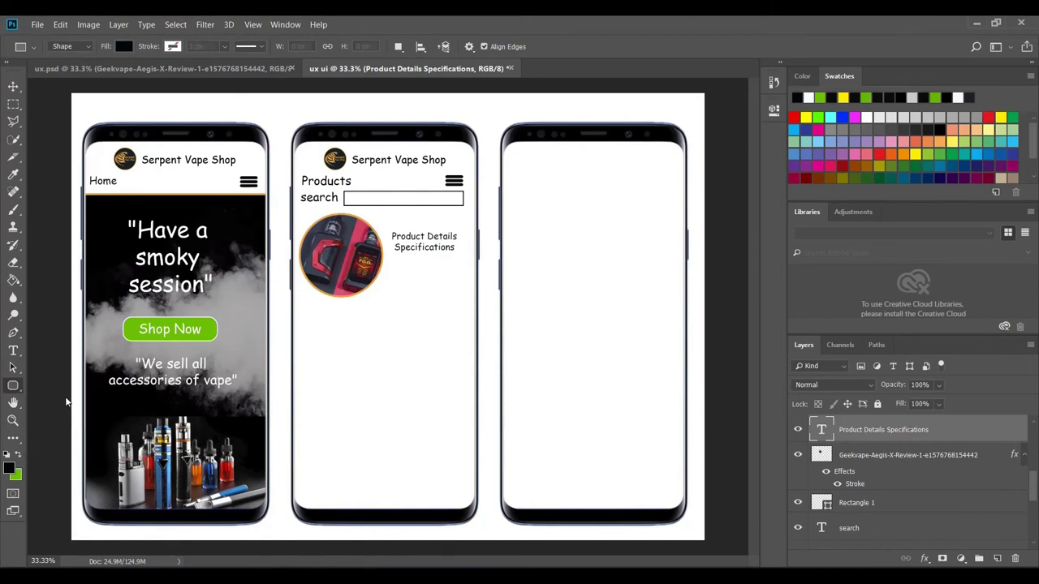
click(18, 456)
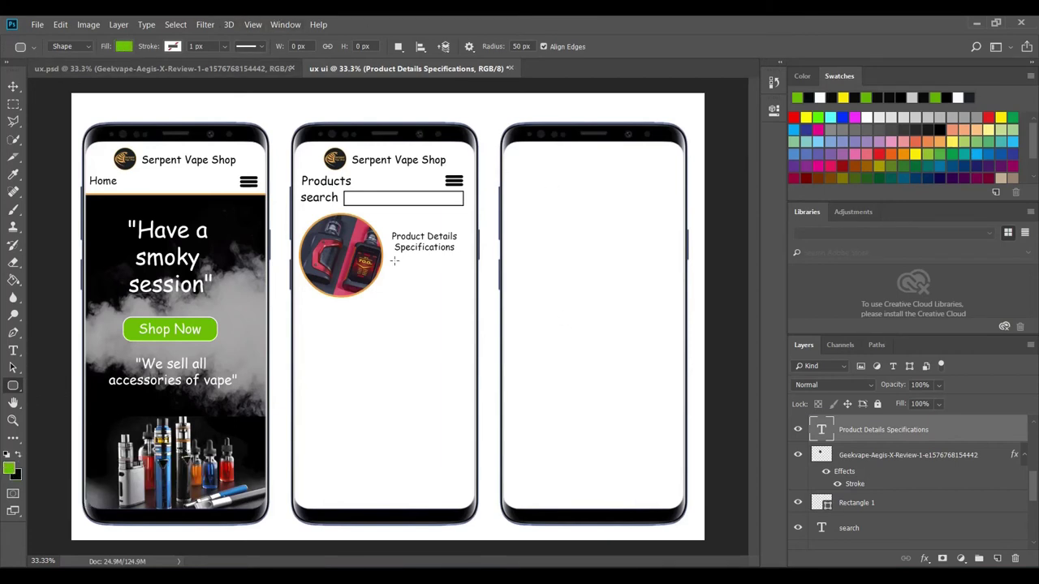
drag(394, 261, 455, 278)
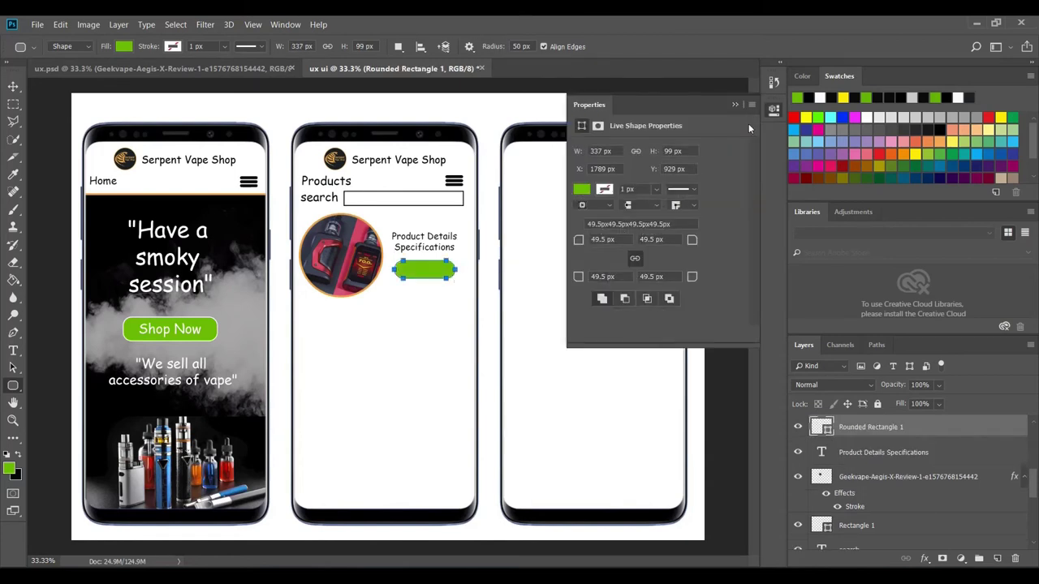
click(736, 105)
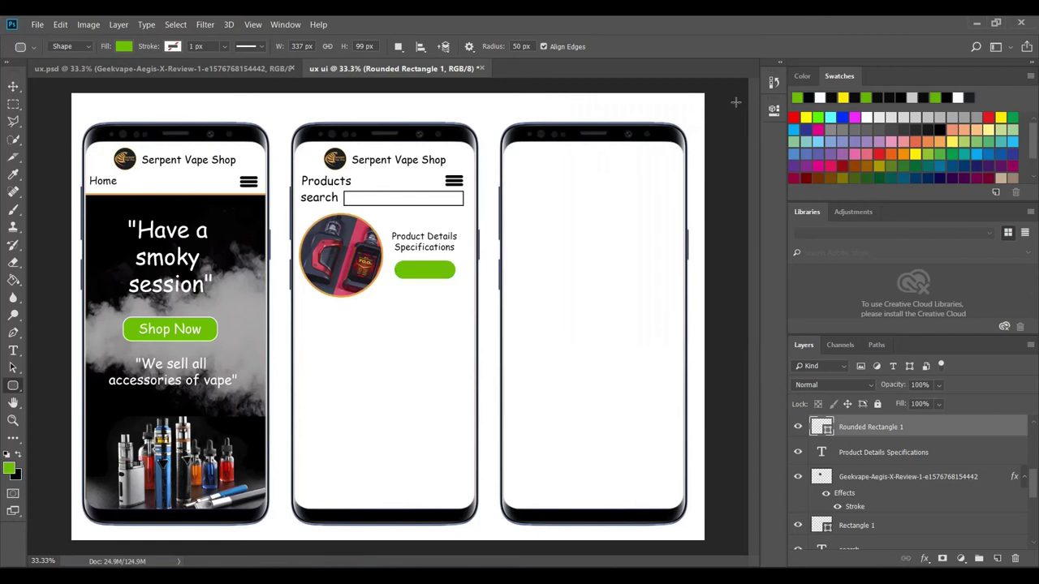
- Add white 14 pt 'Buy Now' text centred on the green button
click(12, 352)
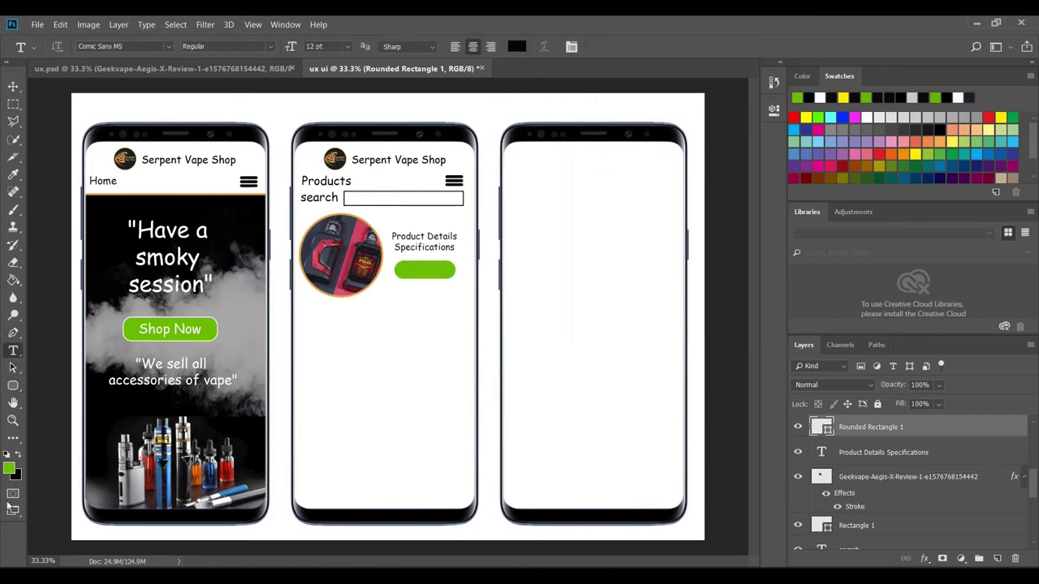
click(17, 458)
click(9, 466)
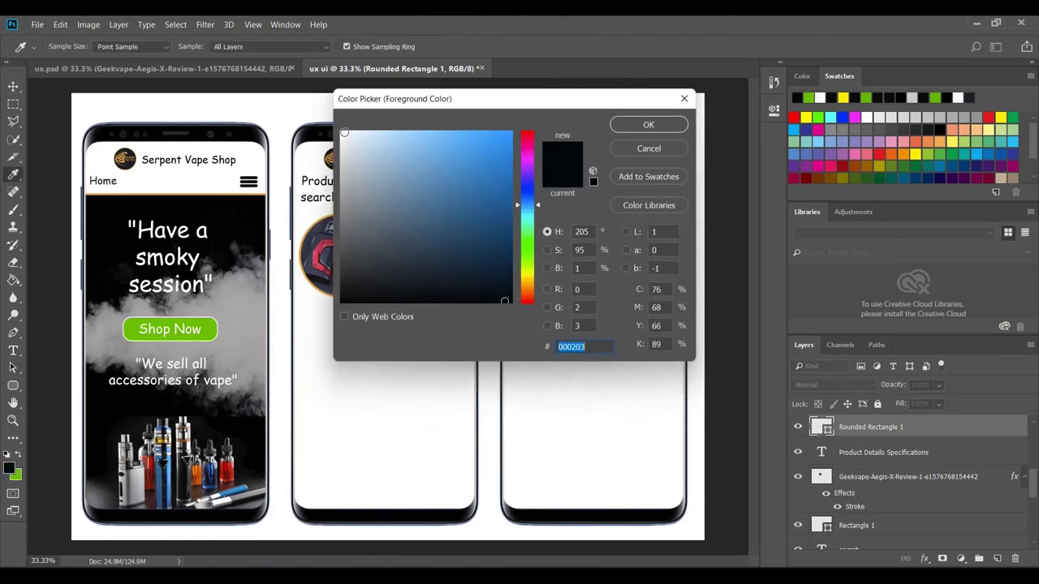
click(345, 132)
click(648, 125)
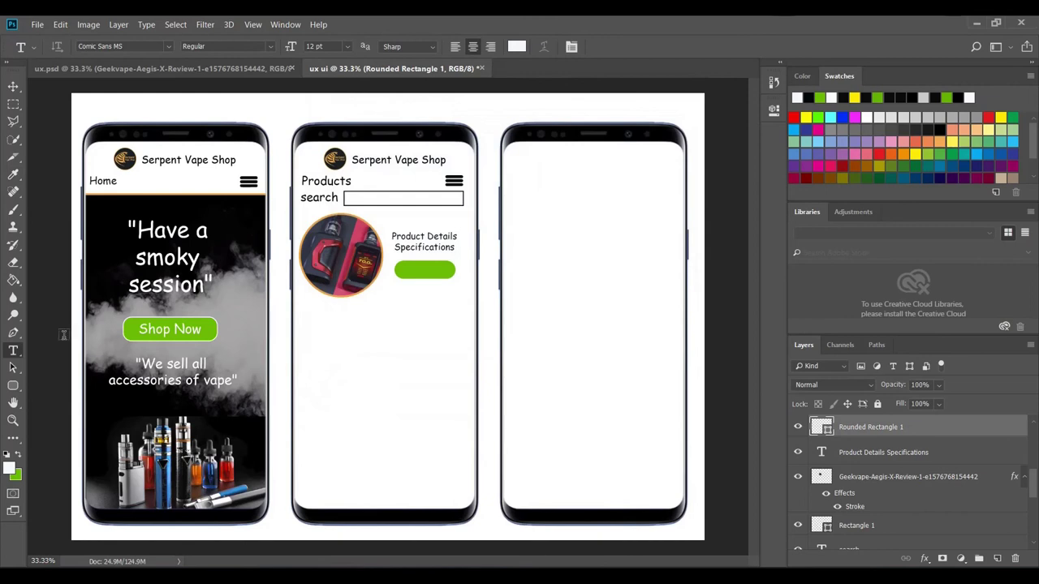
click(411, 275)
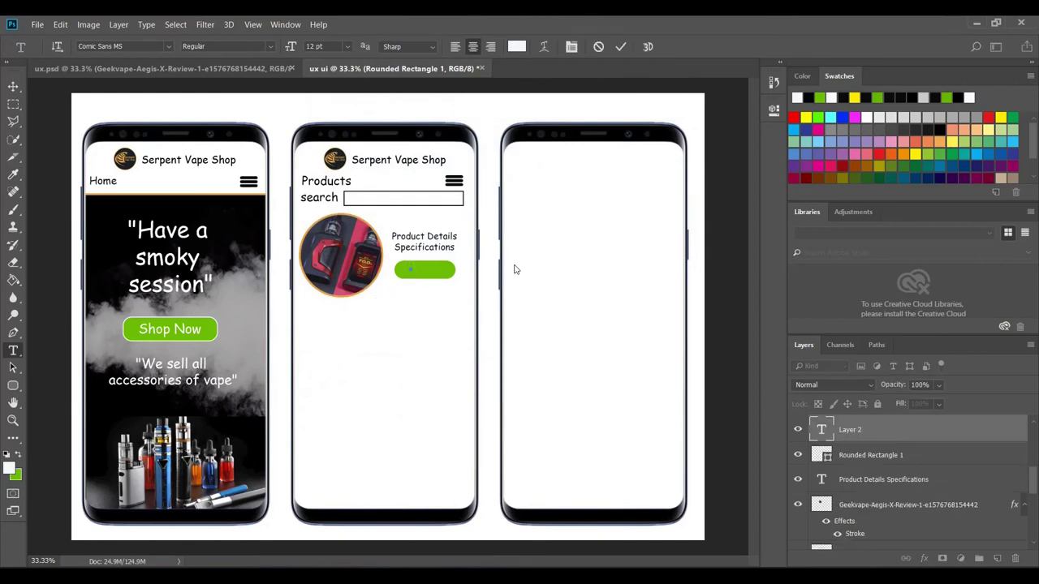
key(Caps_Lock)
text(Buy Now)
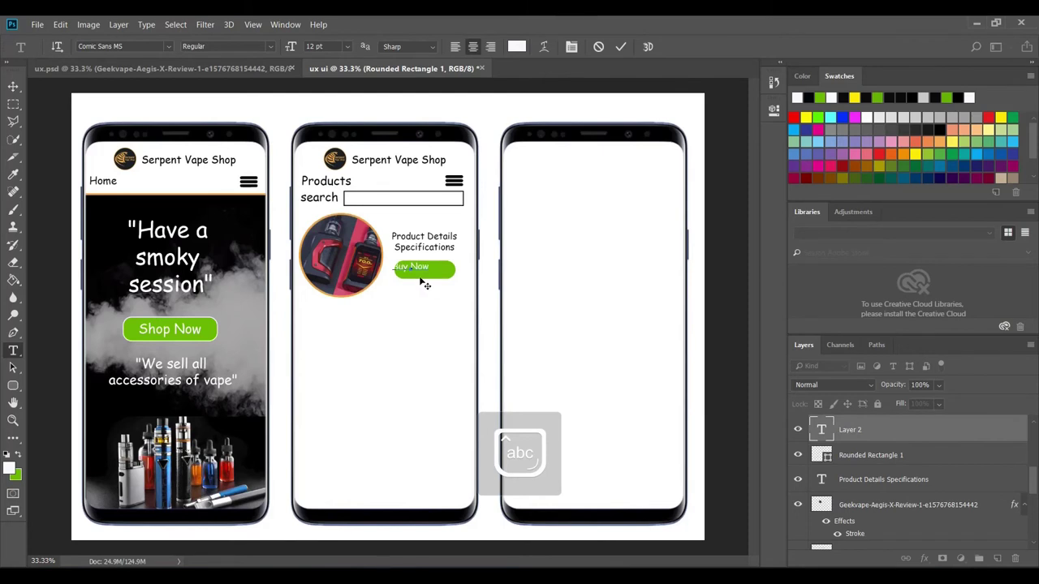
drag(410, 276, 399, 273)
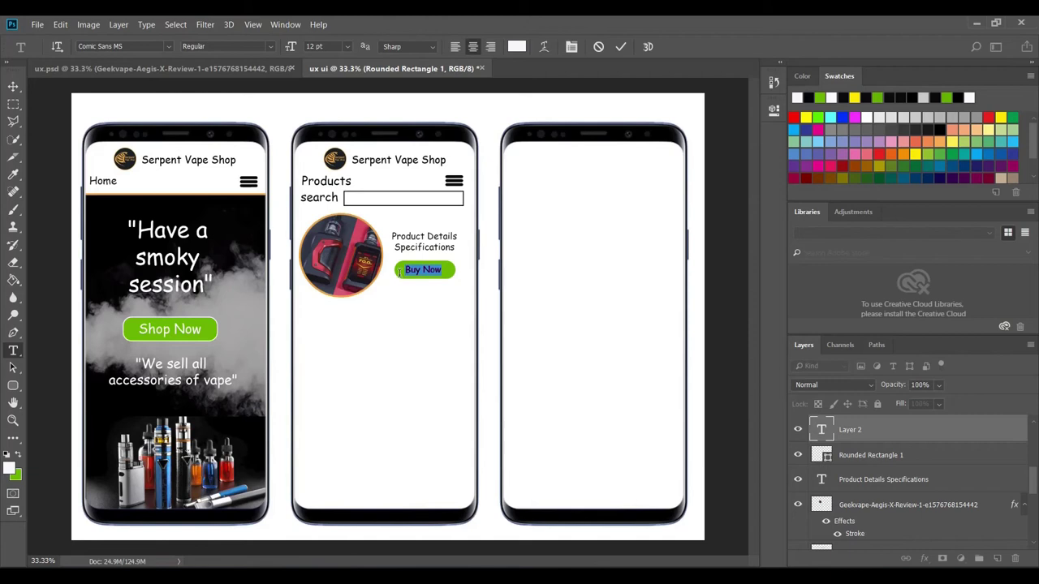
click(347, 47)
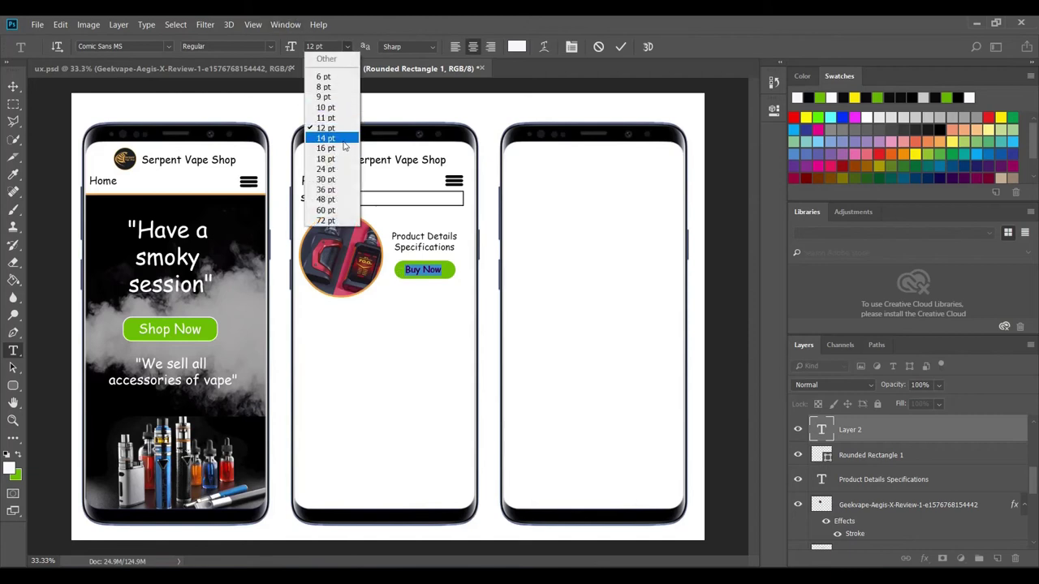
click(330, 139)
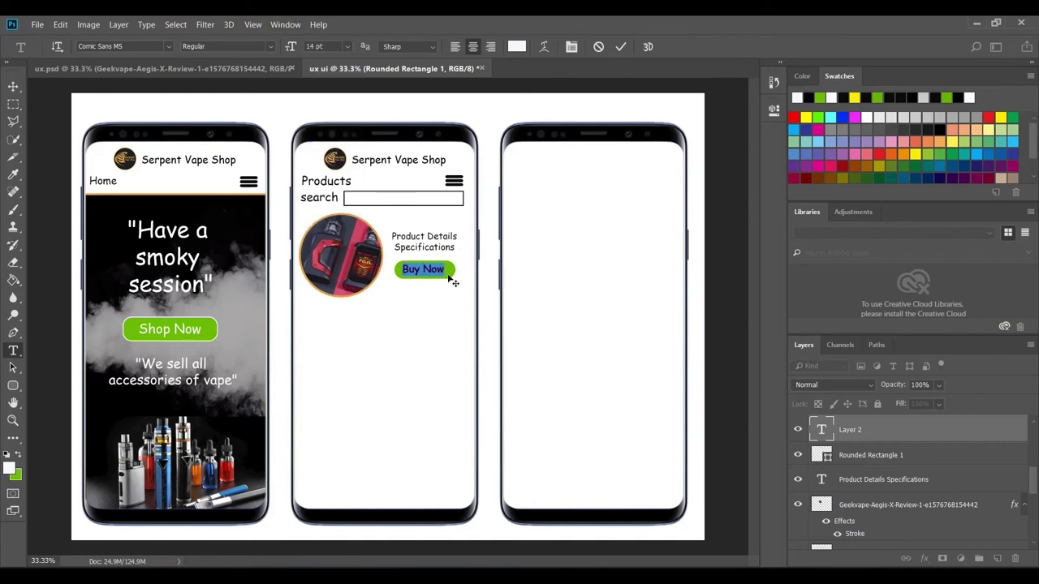
click(620, 47)
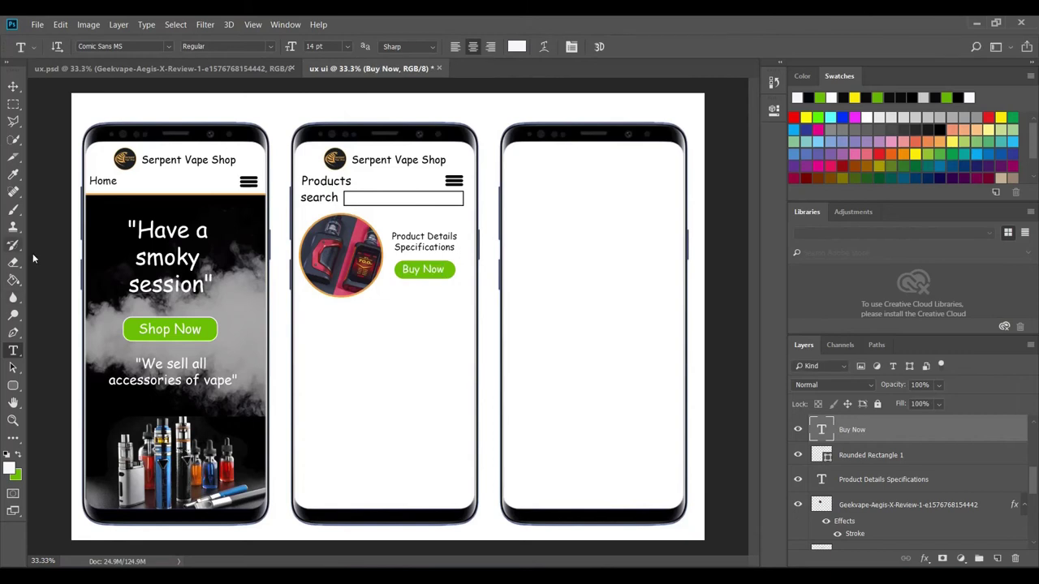
- Convert the Buy Now text and Rounded Rectangle 1 into one smart object and nudge it into place
click(14, 87)
key(Right)
key(Right)
key(Right)
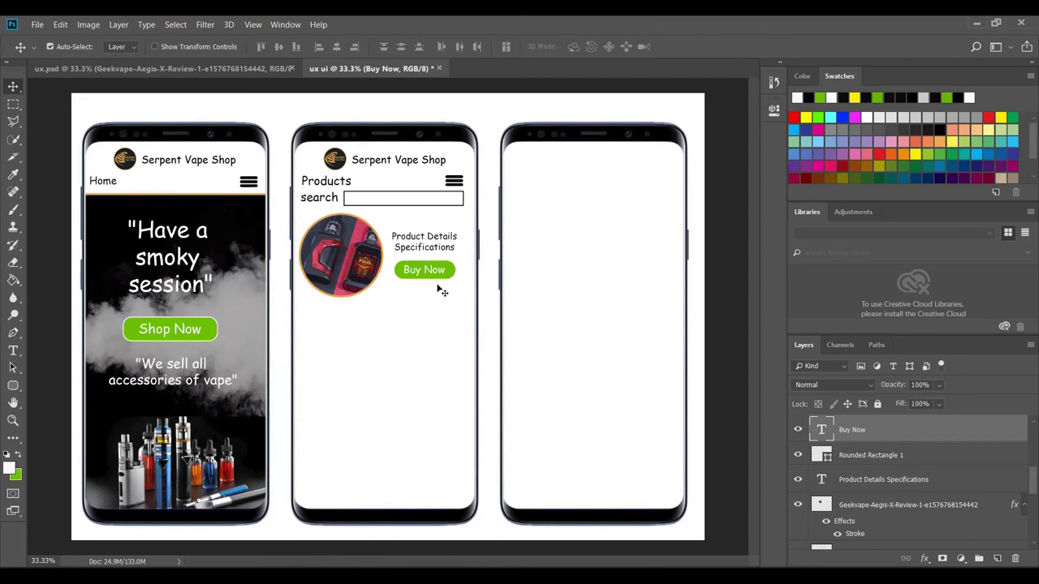
shift+click(855, 456)
right_click(855, 459)
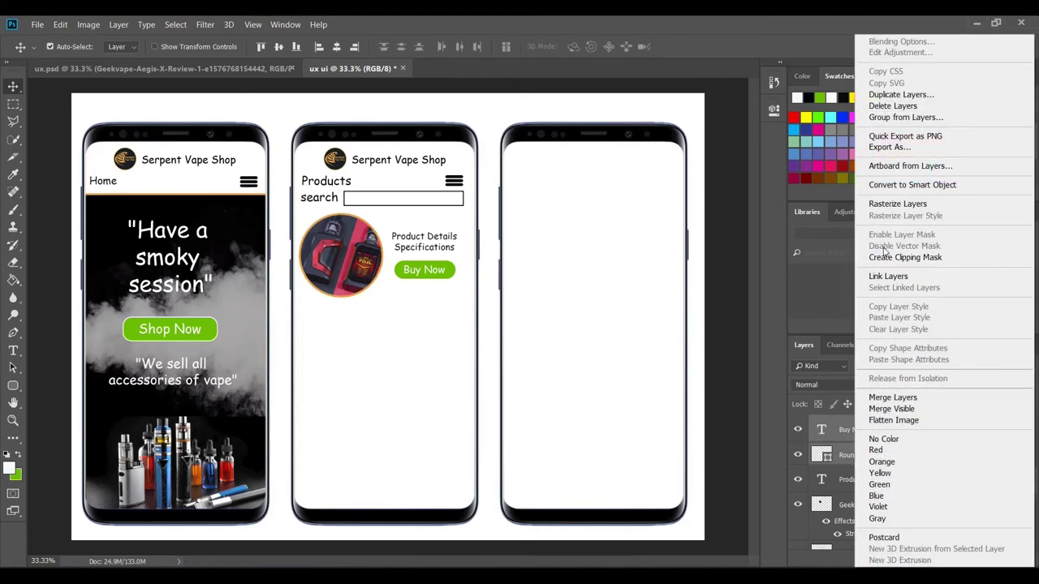
click(908, 185)
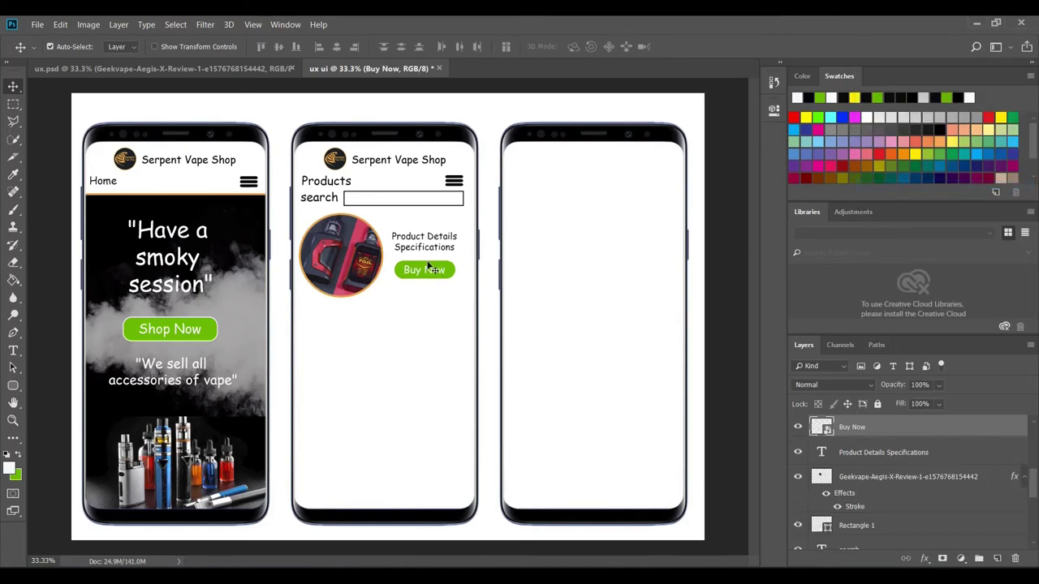
drag(426, 267, 424, 267)
key(Right)
key(Right)
key(Right)
key(Right)
key(Right)
key(Right)
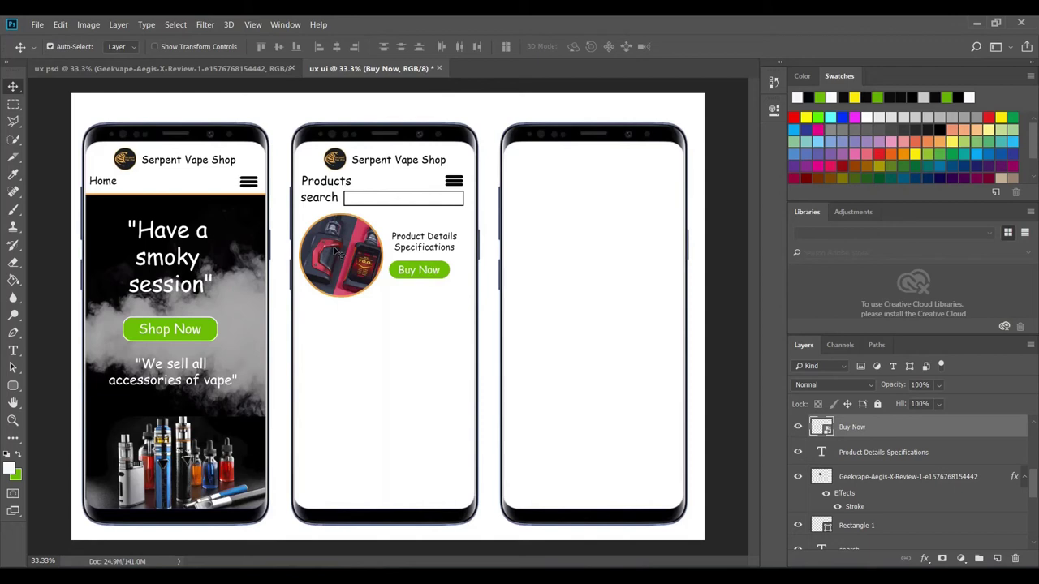
click(244, 66)
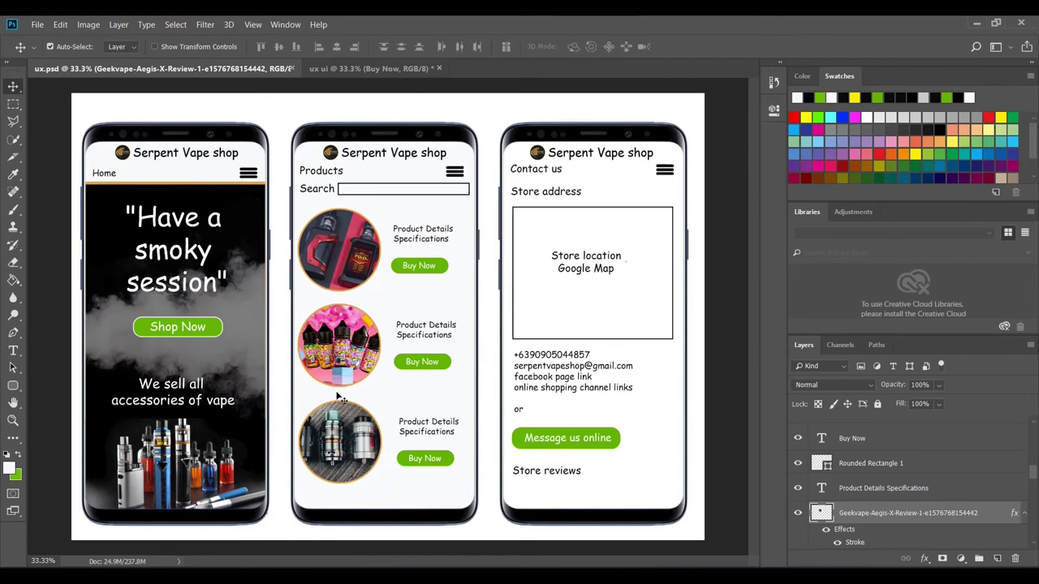
click(366, 69)
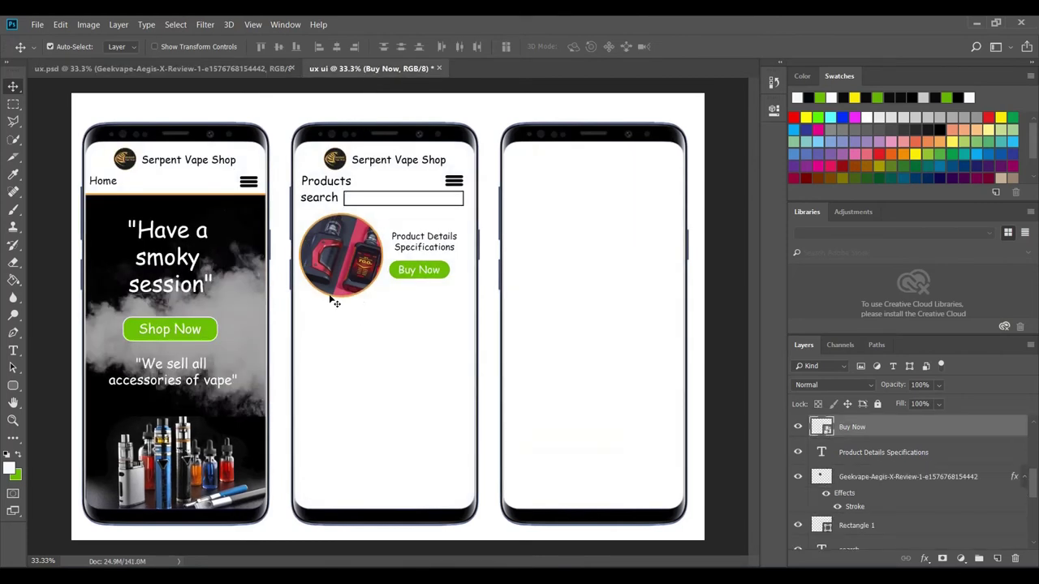
- Place Embedded the 30ml_Nicotine_Salts image and scale it below the first product
click(38, 24)
click(81, 264)
click(154, 128)
click(401, 318)
drag(522, 452, 405, 426)
key(Return)
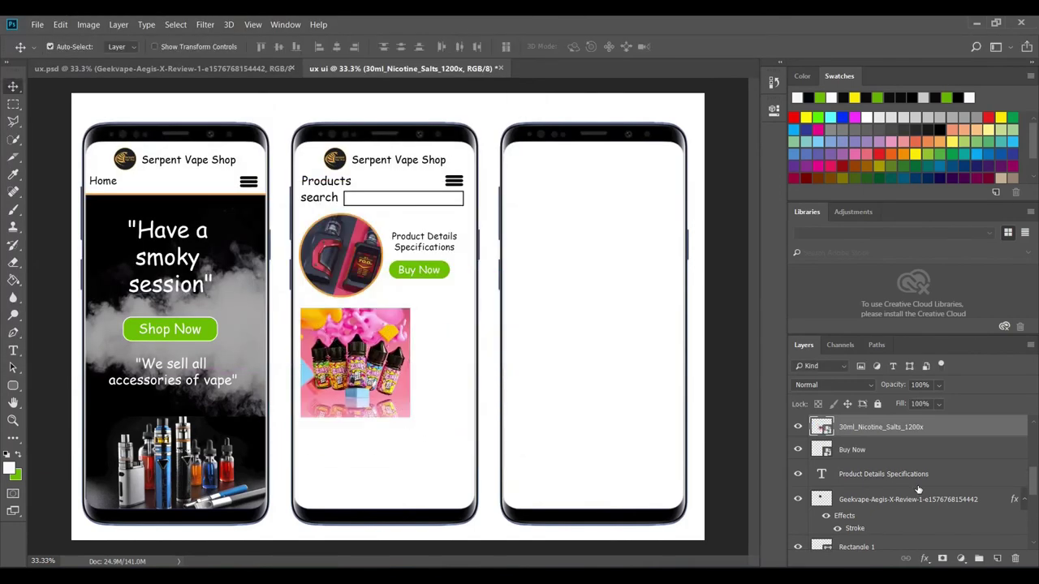
- Crop the pink nicotine salts image to a circle and give it the orange stroke
key(w)
click(797, 427)
click(863, 449)
click(175, 24)
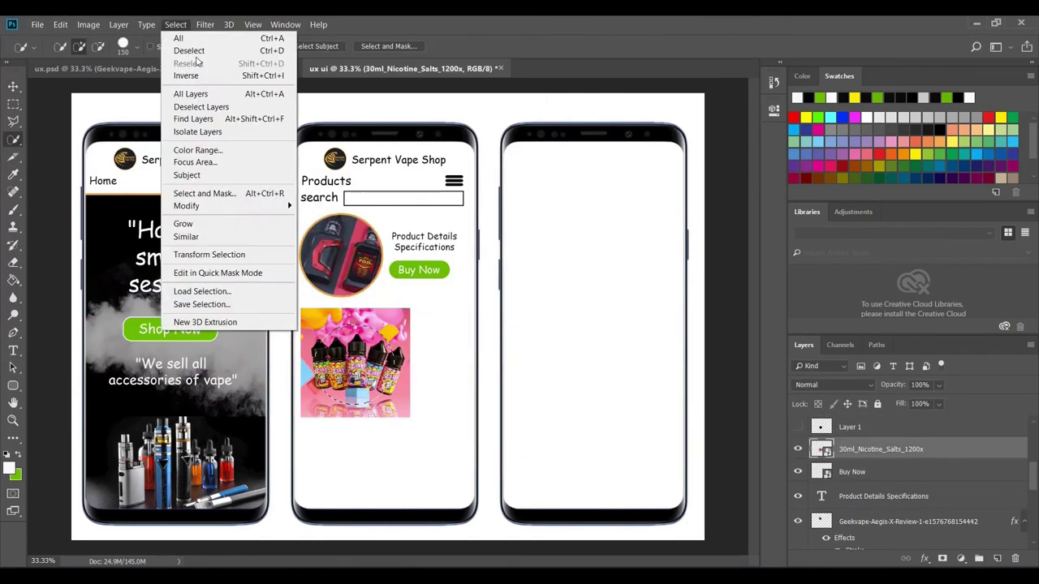
click(195, 77)
key(Delete)
click(528, 246)
double_click(933, 449)
click(892, 56)
- Duplicate the details text and Buy Now button beside the pink image
key(v)
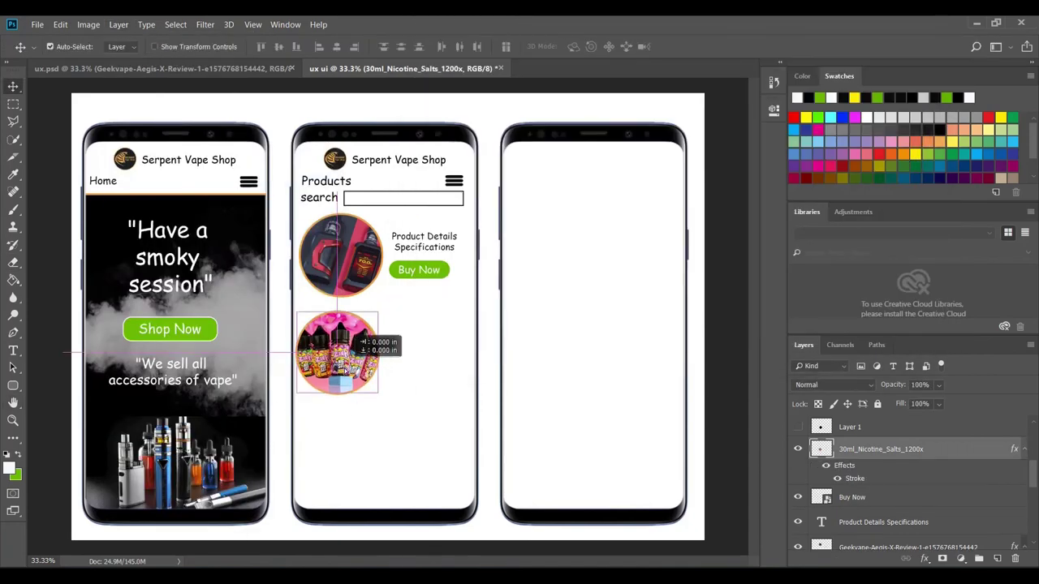
click(423, 242)
shift+click(419, 269)
drag(412, 284, 411, 378)
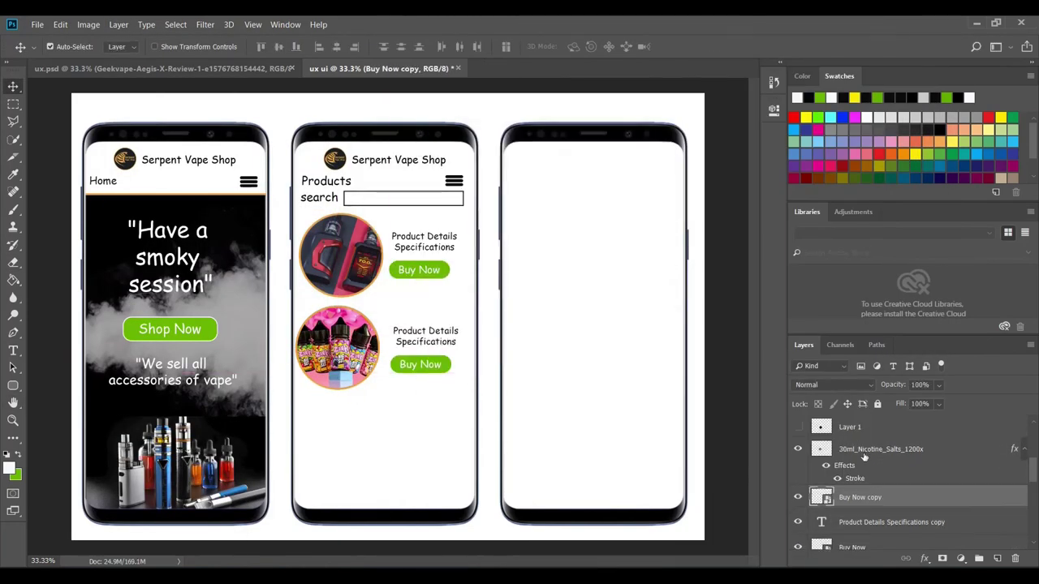
- Place Embedded the atomizers image, scale it down and move it into the third row
click(38, 24)
click(73, 310)
double_click(443, 236)
mouse_move(736, 116)
mouse_down()
mouse_move(500, 375)
mouse_move(421, 396)
mouse_up()
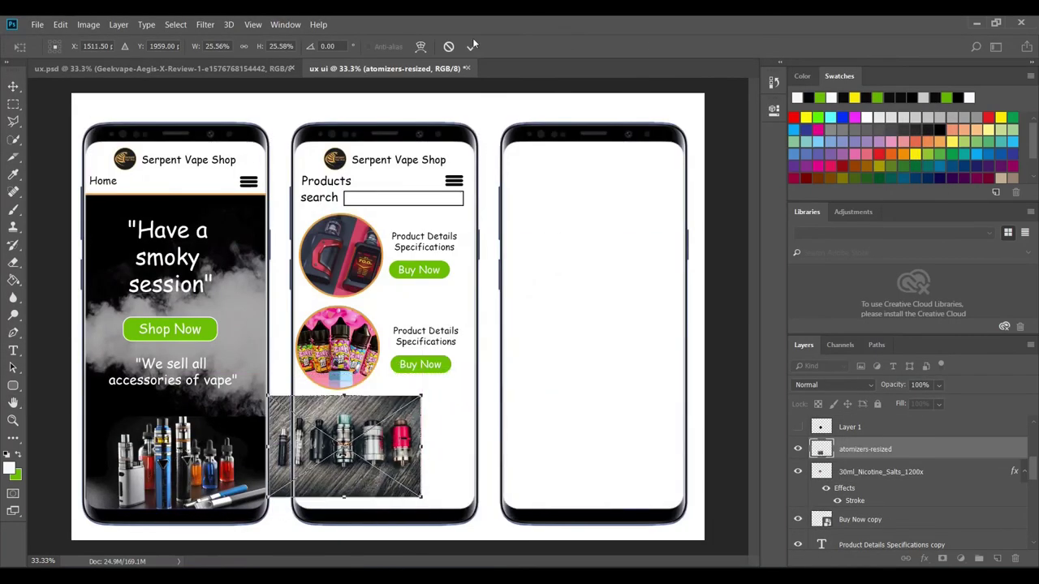
key(Return)
key(m)
drag(293, 403, 378, 487)
- Crop the atomizers image to an orange-stroked circle and copy the details text and button beside it
key(w)
click(118, 24)
click(147, 235)
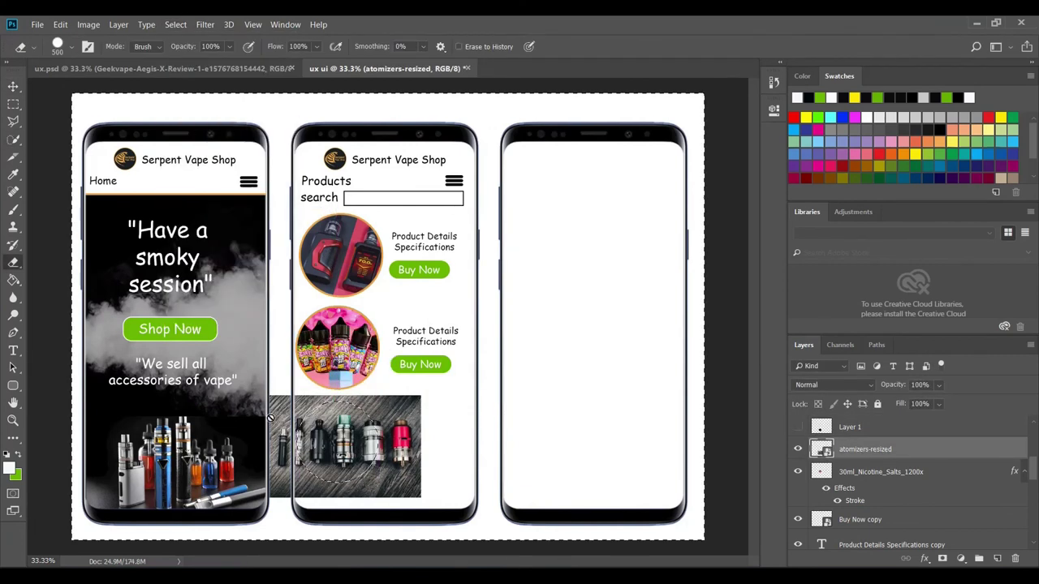
click(293, 268)
click(118, 25)
click(146, 155)
key(Return)
key(v)
click(419, 365)
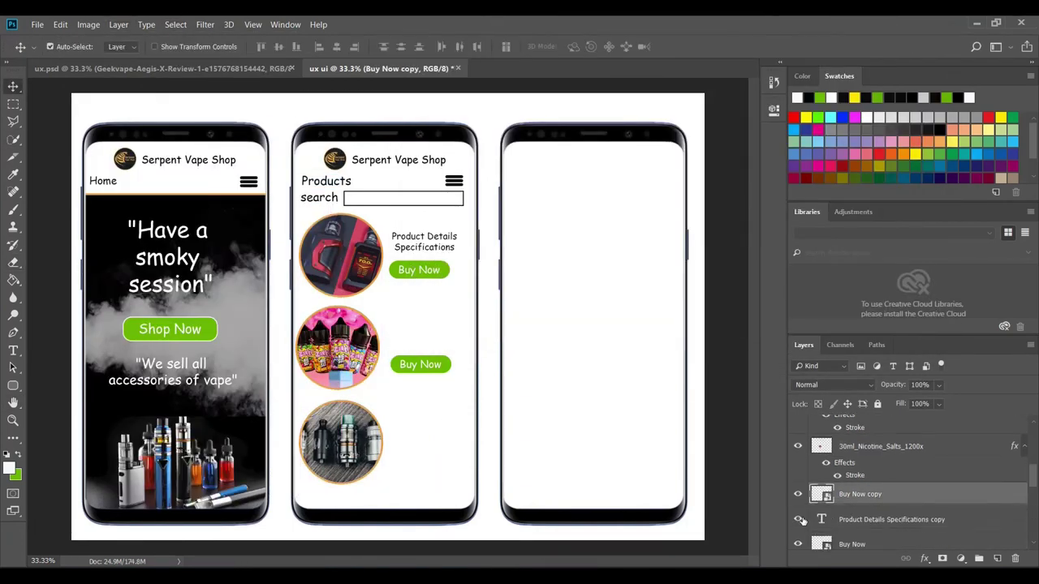
shift+click(425, 336)
drag(420, 365, 423, 454)
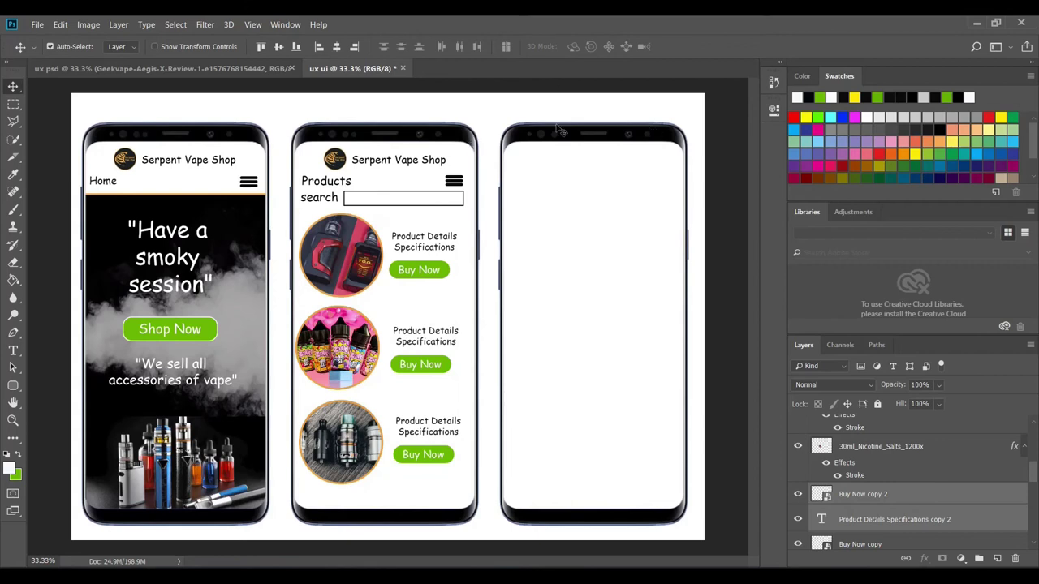
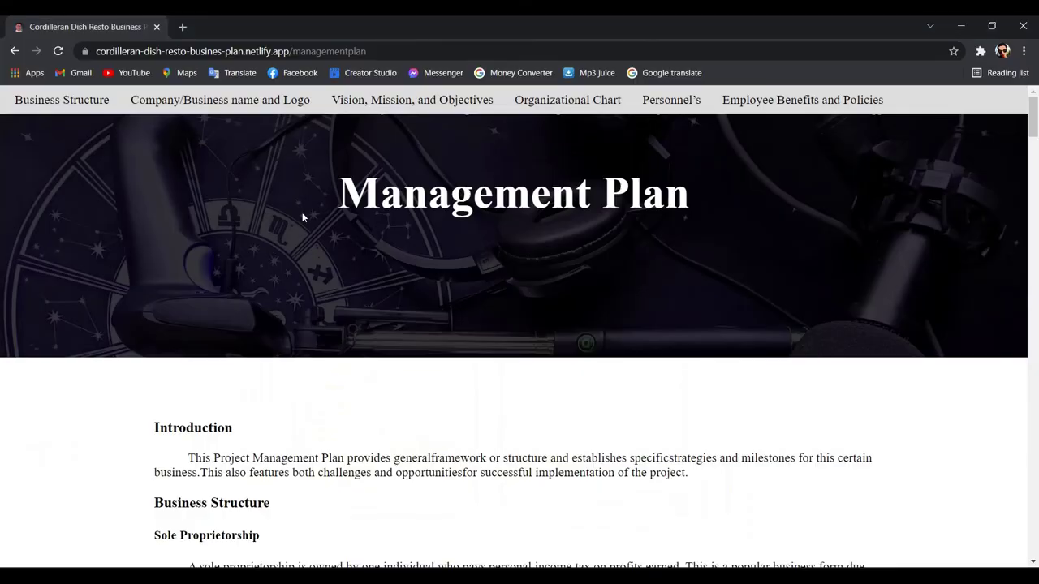
- Preview the business plan site at phone size in DevTools and open its Executive Summary page
right_click(733, 155)
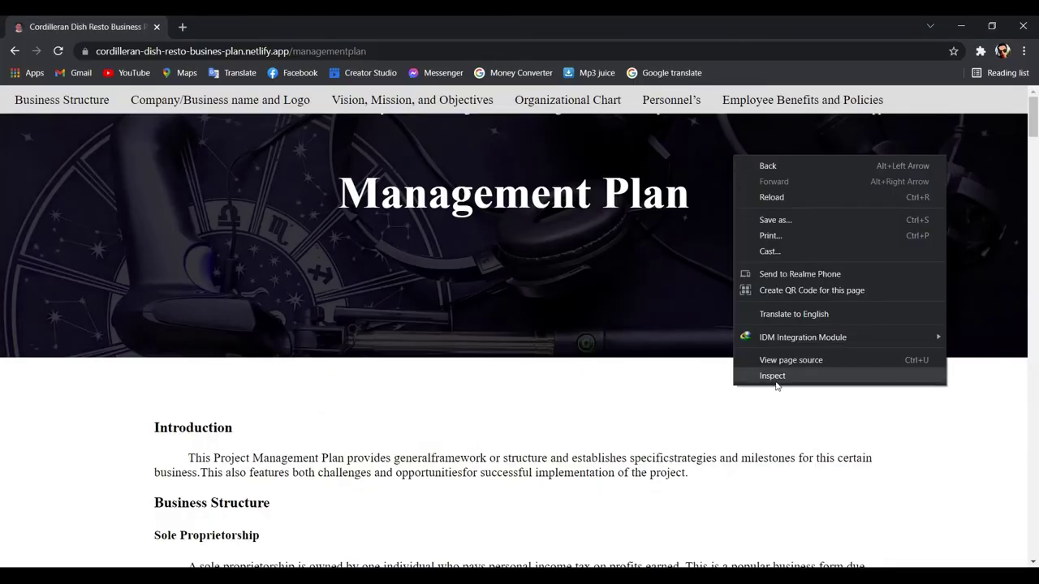
click(758, 385)
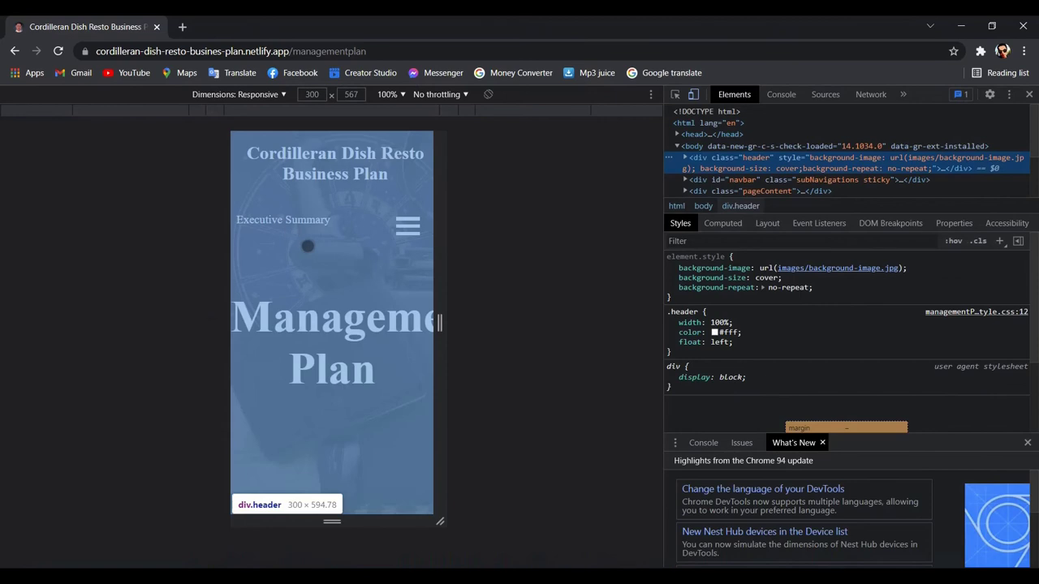
click(284, 221)
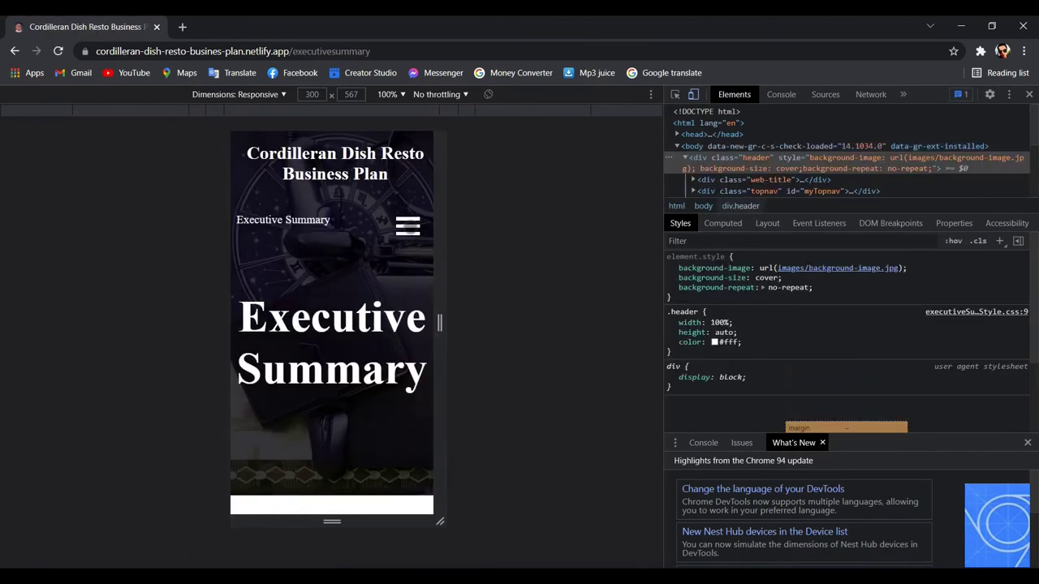
- Go to the Marketing Plan page through the site's mobile menu and look it over
click(407, 227)
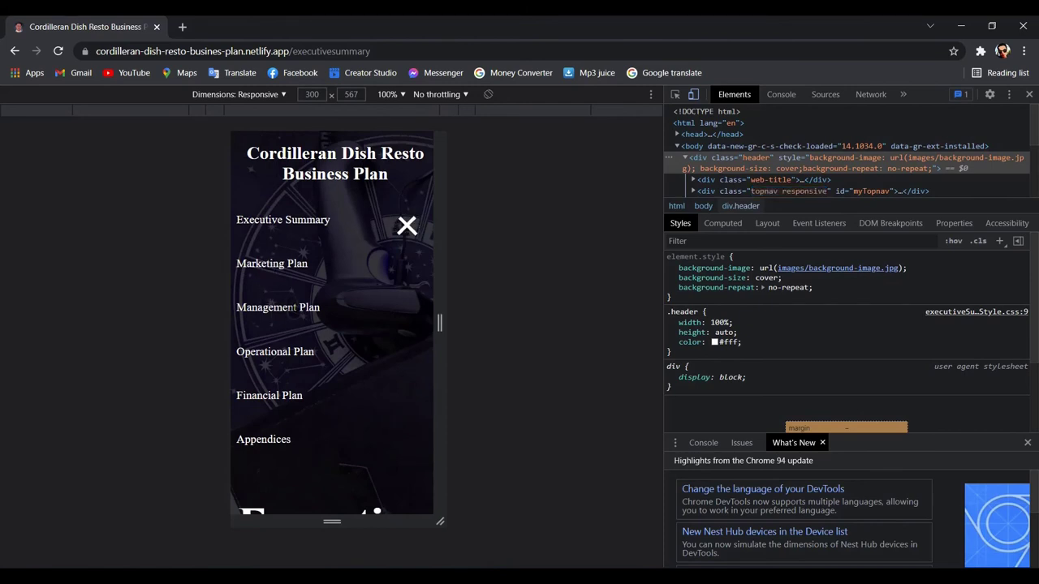
click(284, 266)
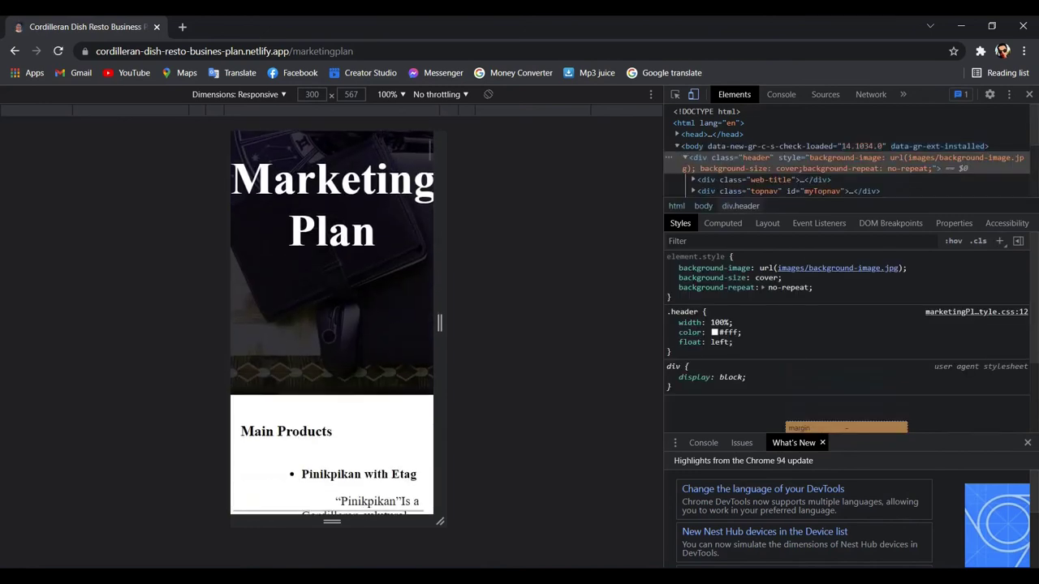
scroll(362, 316, down, 2)
scroll(324, 314, up, 4)
scroll(325, 314, up, 1)
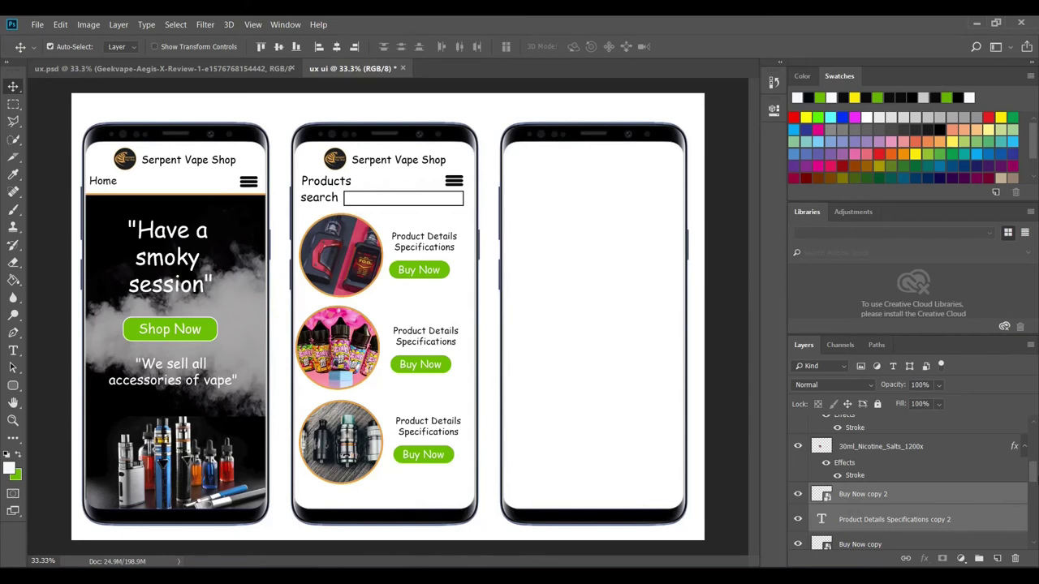
click(217, 71)
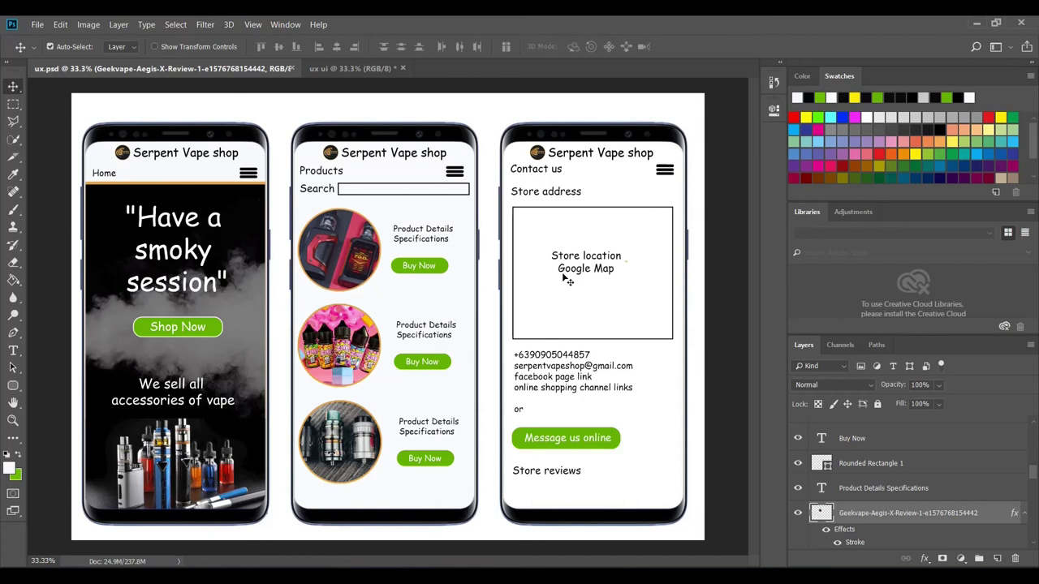
click(348, 69)
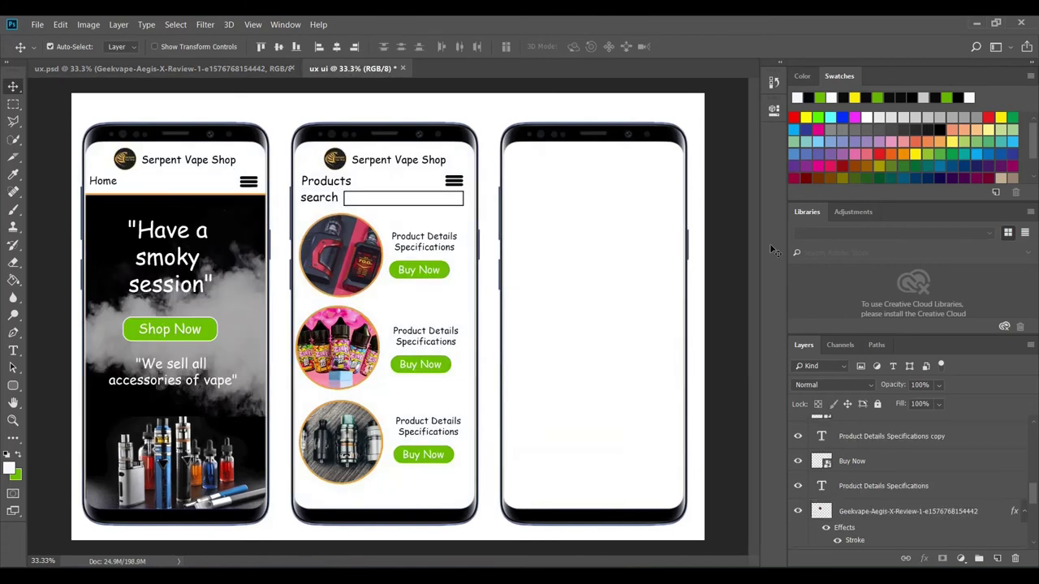
click(339, 160)
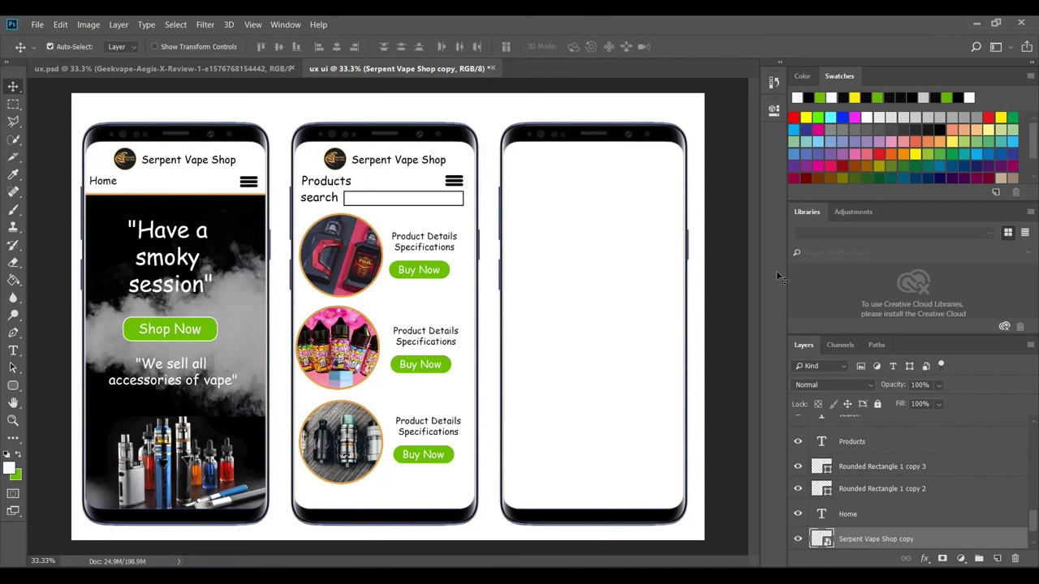
scroll(868, 514, down, 2)
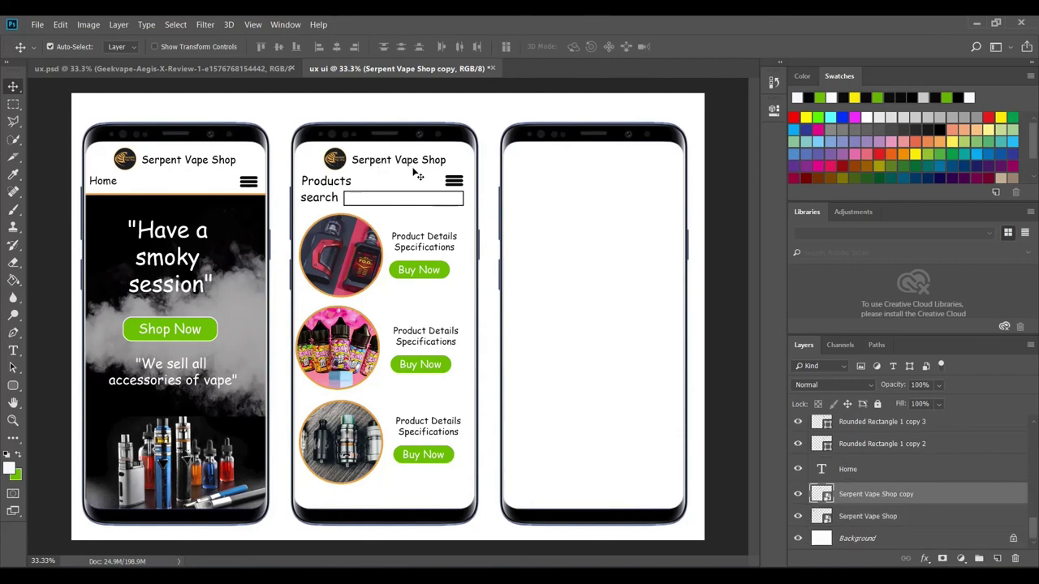
- Duplicate the Serpent Vape Shop header layer and place the copy atop the third phone
right_click(888, 503)
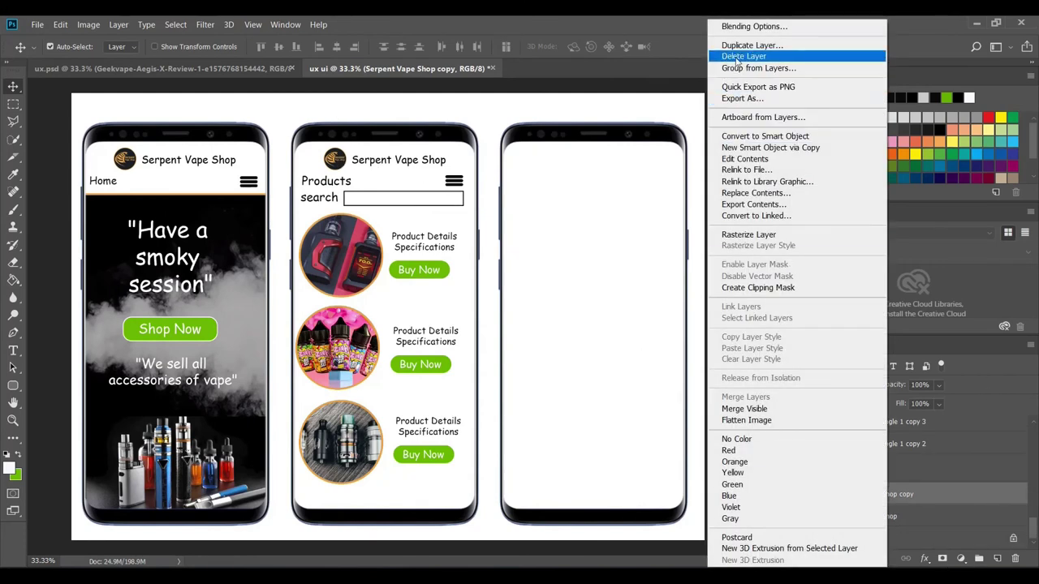
click(771, 43)
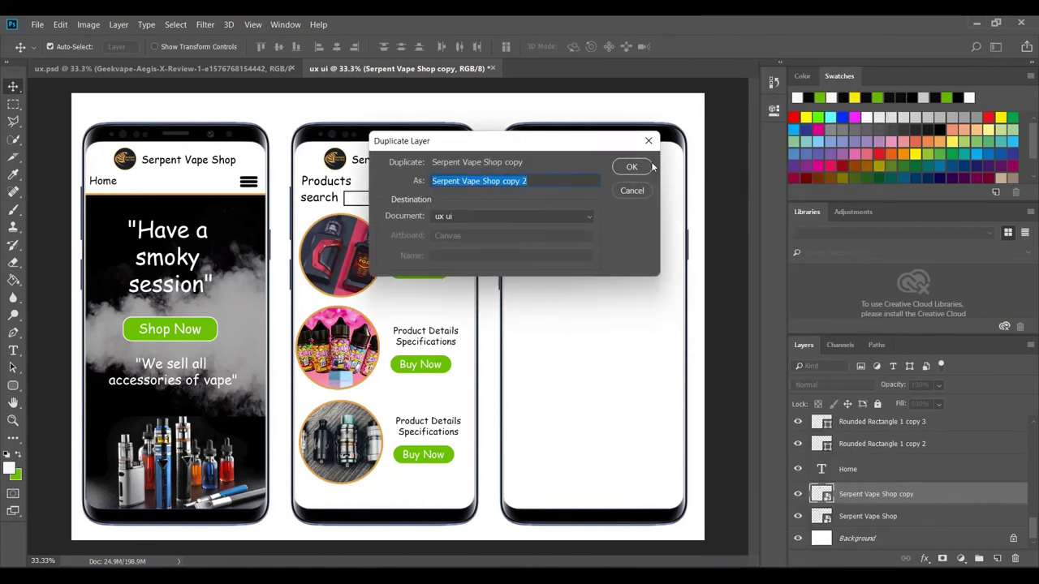
click(636, 167)
drag(340, 172, 543, 166)
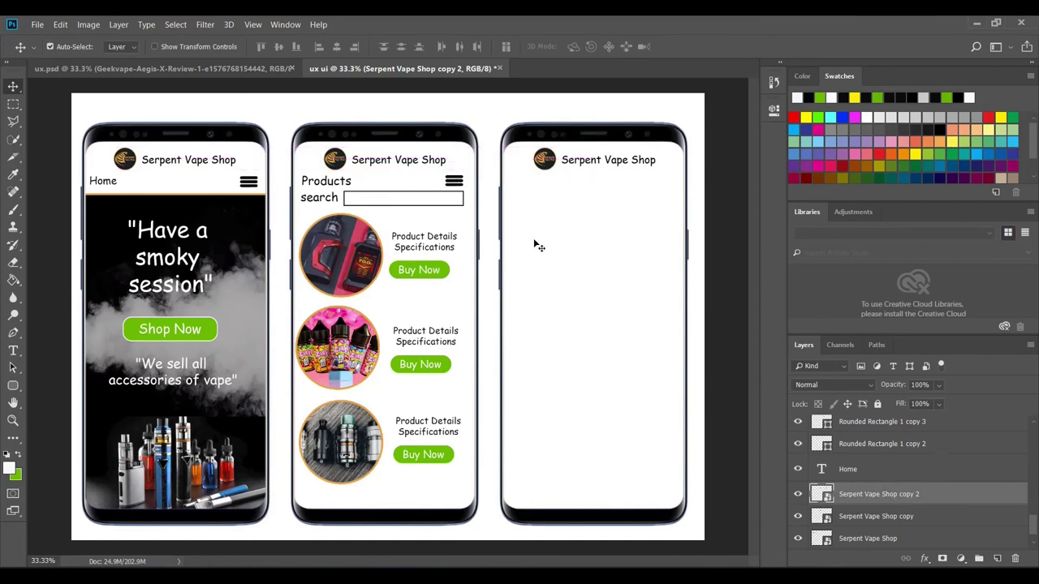
- Duplicate the Products screen's menu icon layer (Rounded Rectangle 1 copy 3), undoing a stray move
click(466, 185)
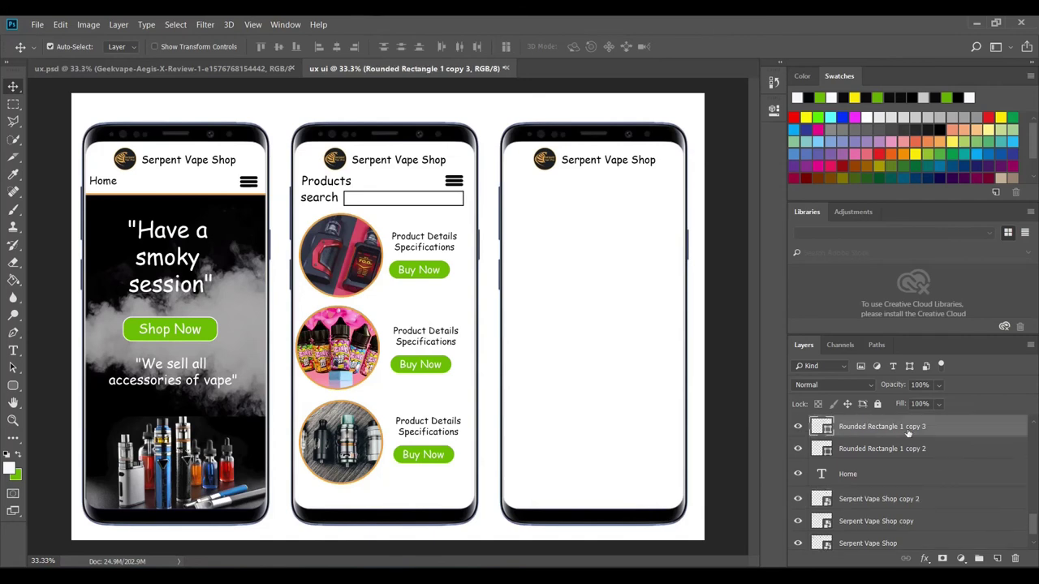
right_click(908, 432)
click(820, 93)
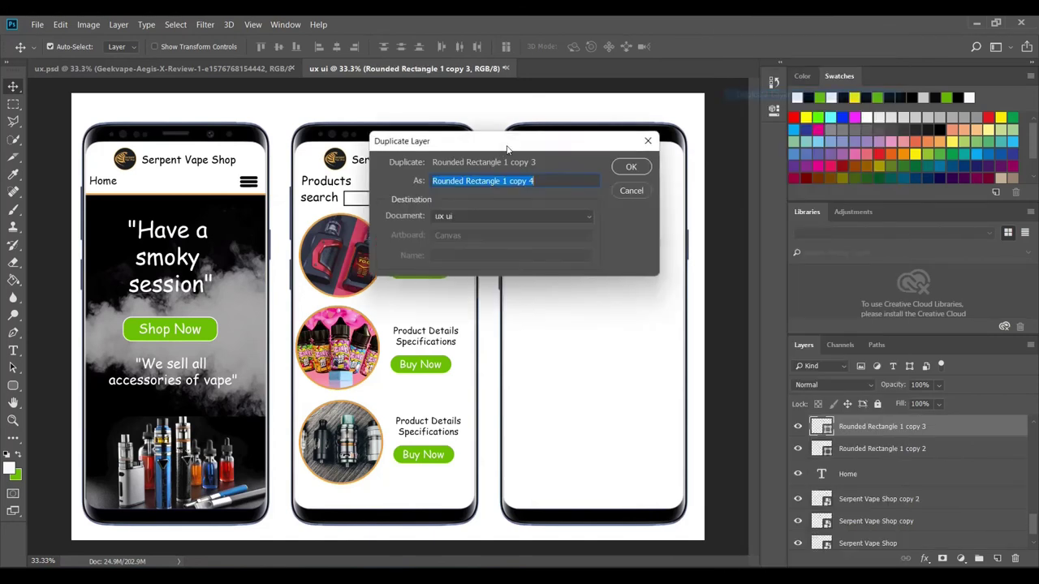
click(637, 168)
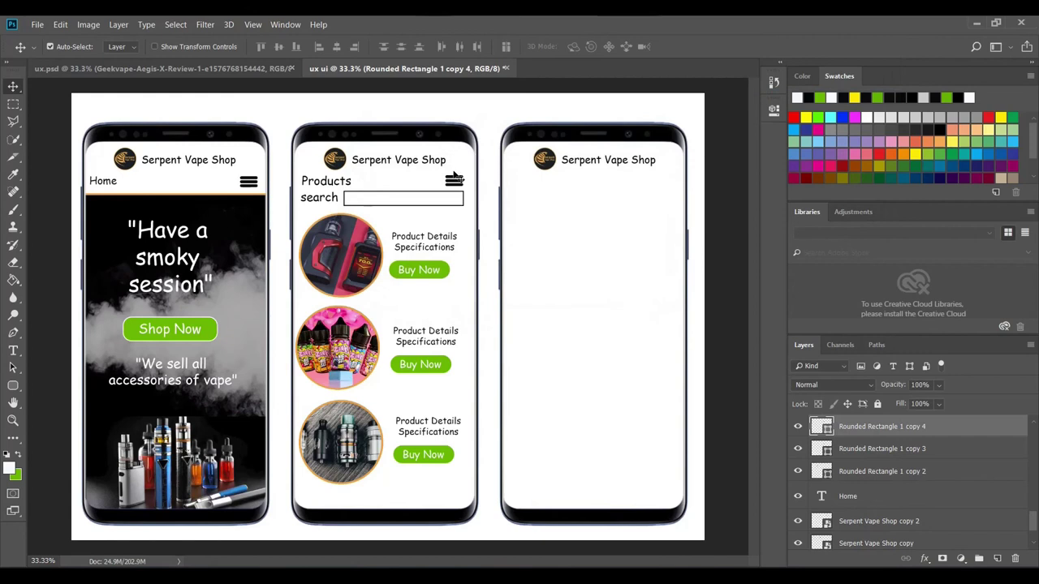
shift+click(459, 181)
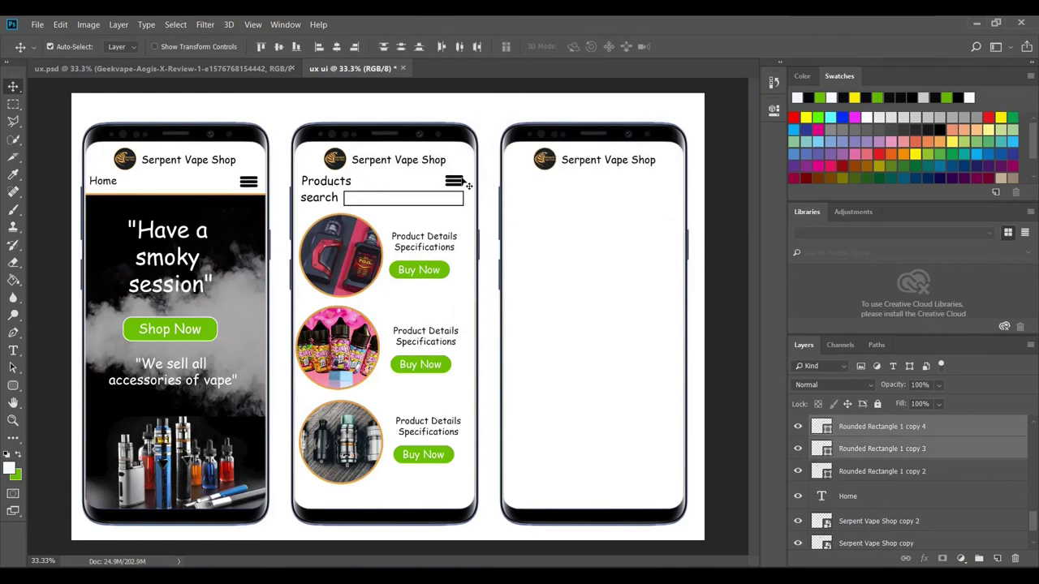
drag(468, 186, 490, 185)
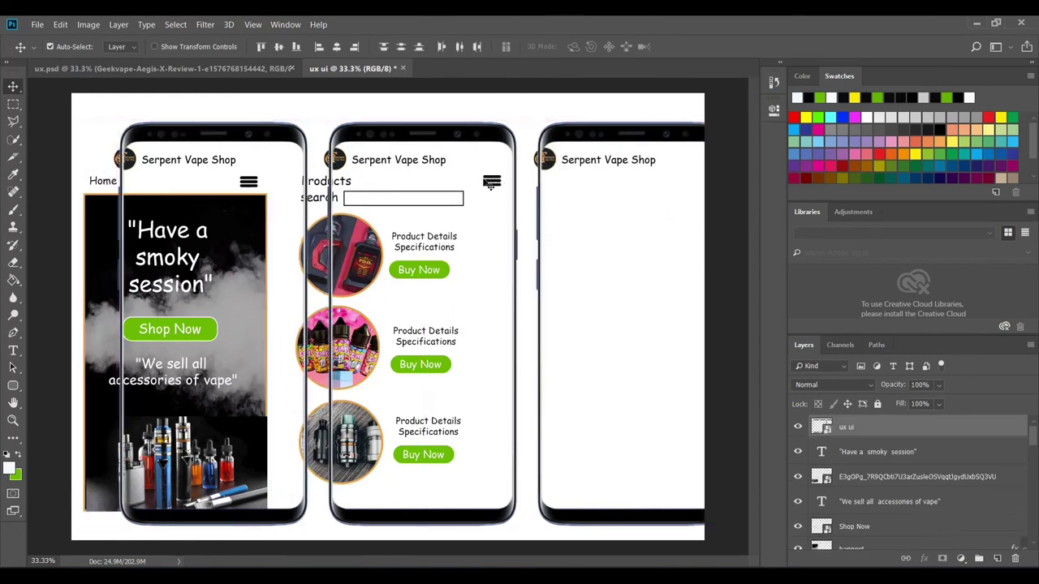
key(ctrl+z)
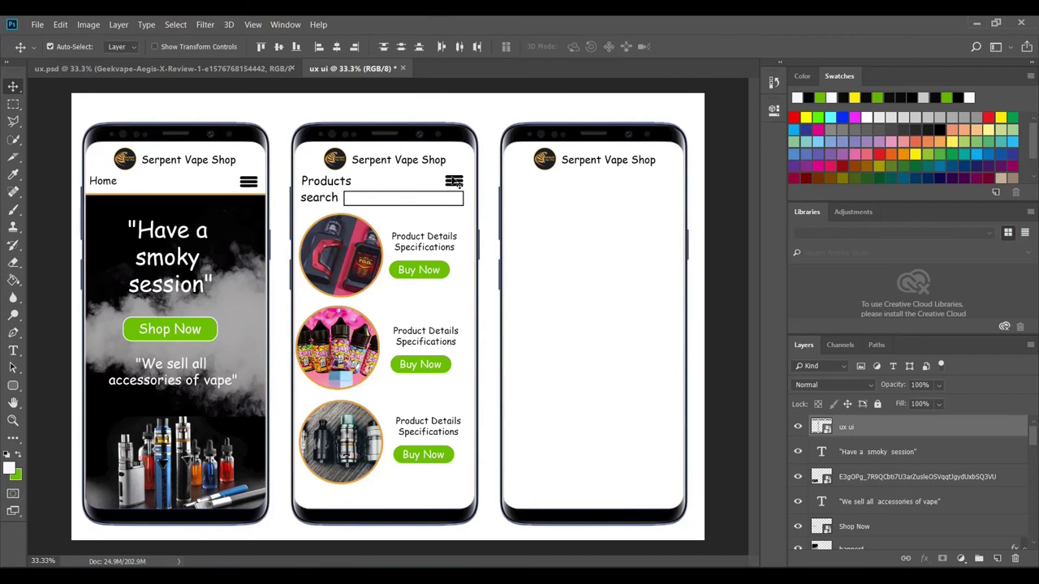
- Find the logo header and Home screen menu icon layers by toggling their visibility
scroll(861, 477, down, 2)
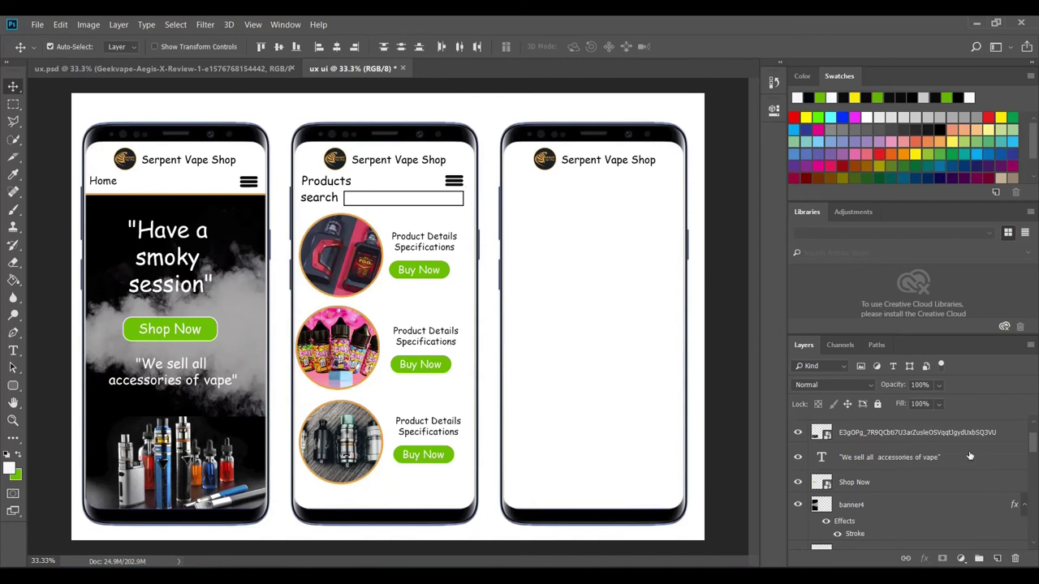
scroll(934, 462, up, 2)
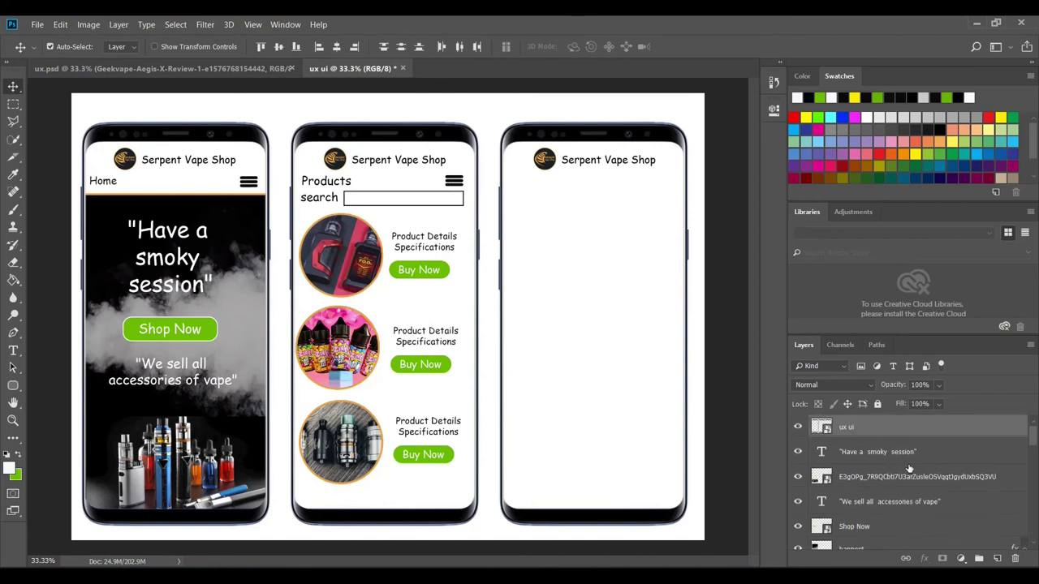
scroll(909, 468, down, 2)
scroll(909, 468, up, 2)
scroll(909, 468, down, 2)
scroll(909, 458, down, 2)
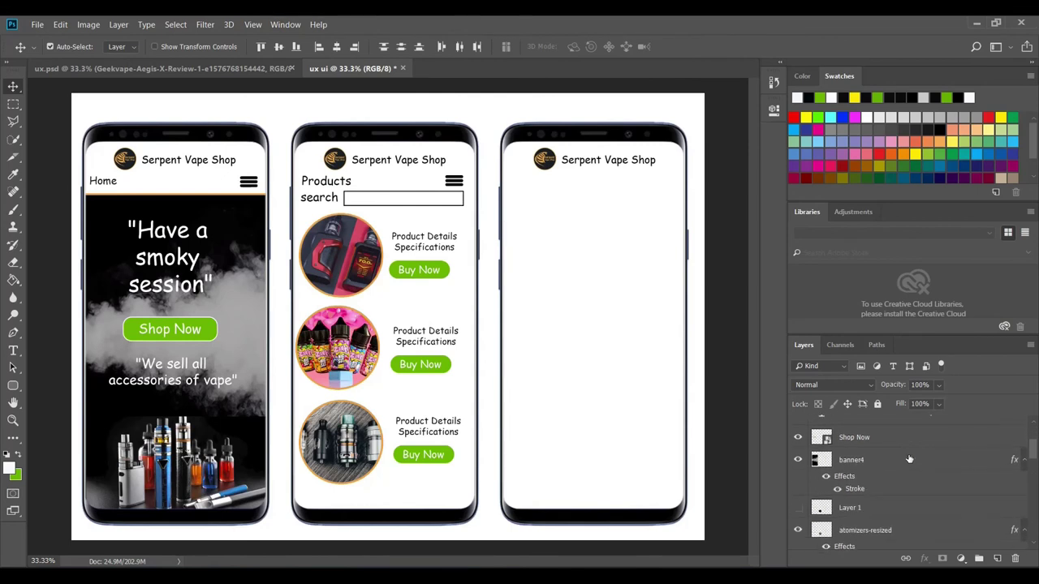
click(339, 168)
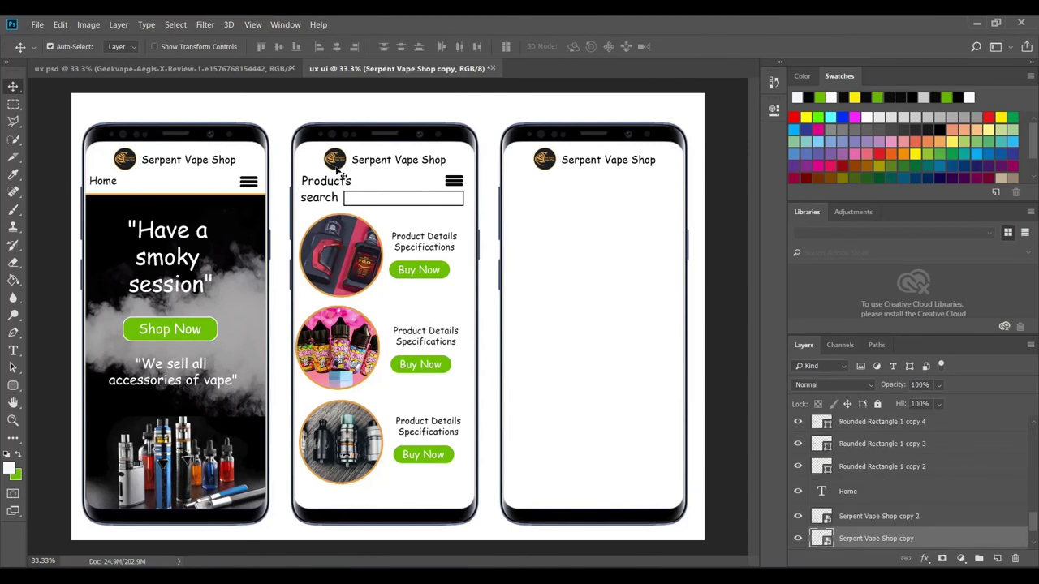
scroll(933, 510, down, 2)
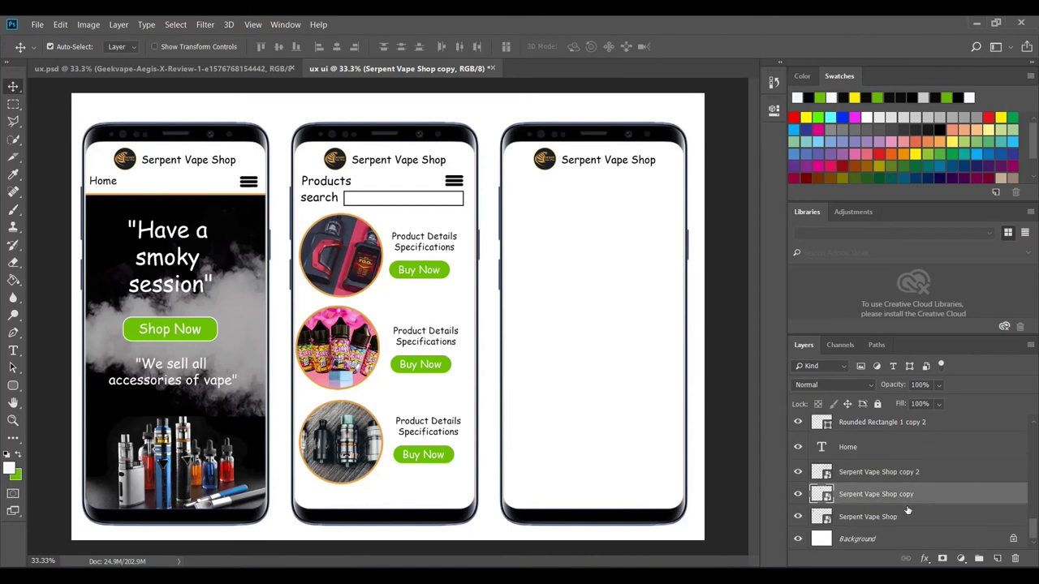
scroll(903, 510, up, 1)
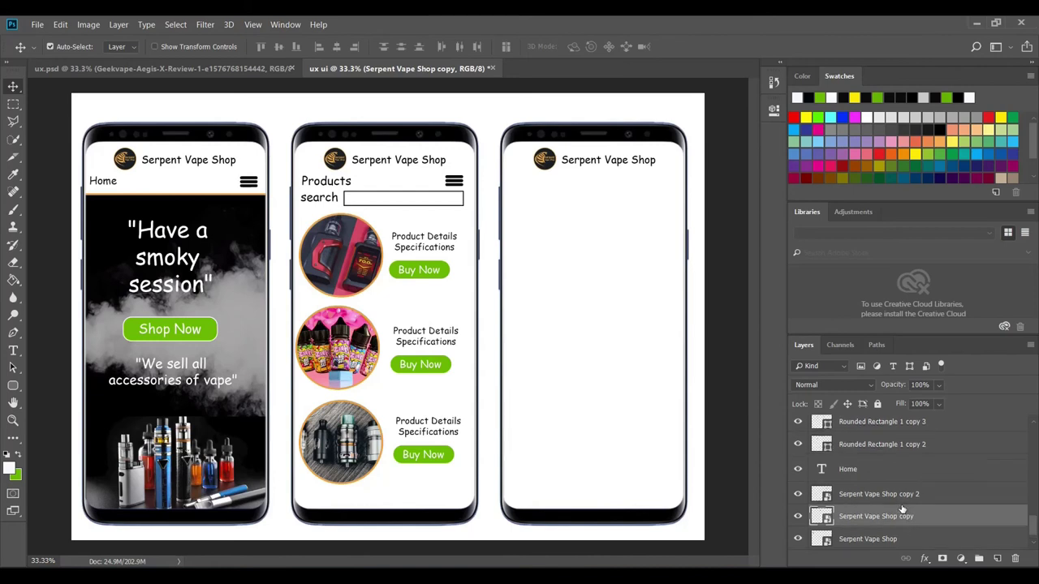
click(888, 448)
click(799, 447)
click(799, 448)
- Identify Rounded Rectangle 1 copy 4, then copy the hamburger icon to the third phone's top right
scroll(836, 454, up, 1)
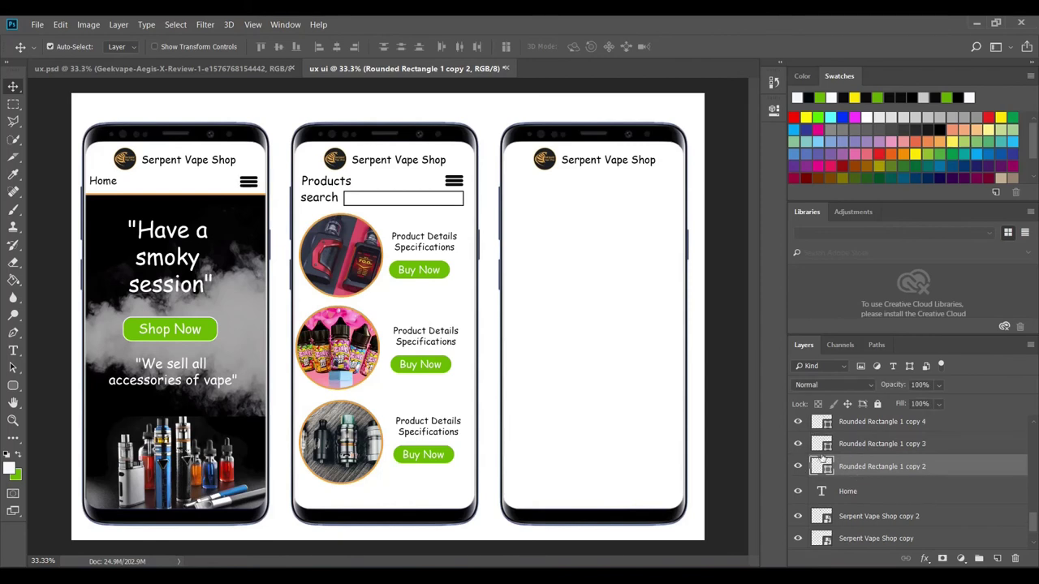
click(874, 428)
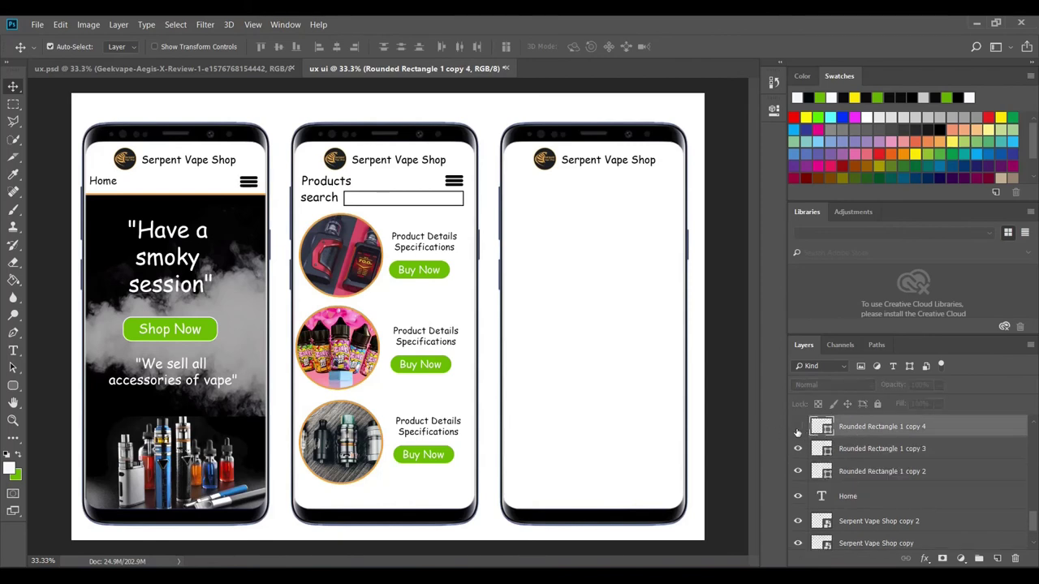
click(798, 430)
click(800, 428)
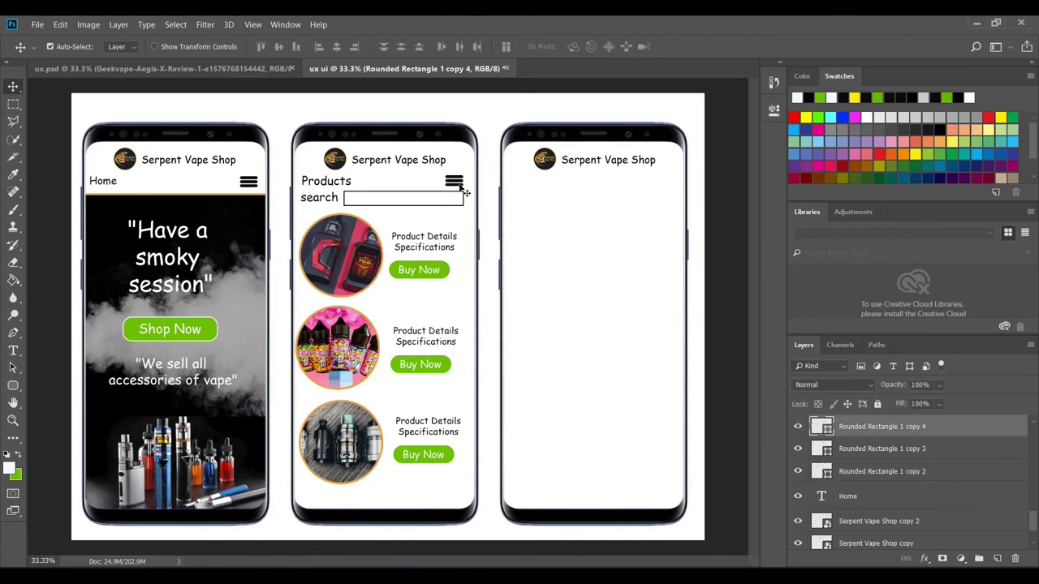
drag(464, 189, 676, 182)
key(Left)
key(Left)
key(Left)
key(Left)
key(Left)
key(Left)
key(Left)
key(Left)
key(Left)
key(Left)
key(Left)
key(Left)
key(Left)
key(Left)
key(Left)
- Type a black 'Contact us' heading on the third phone screen
click(13, 352)
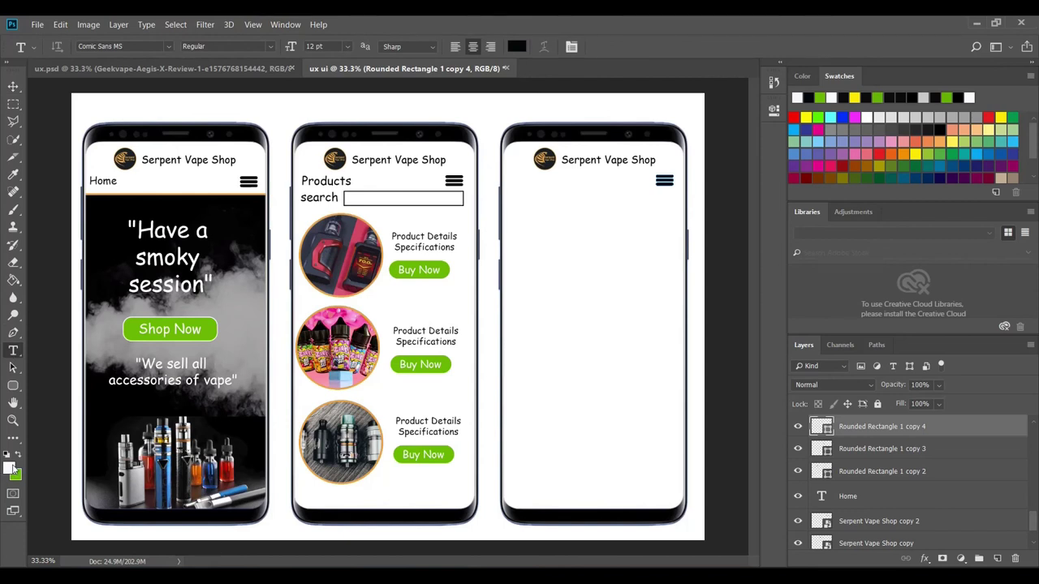
click(10, 467)
click(390, 300)
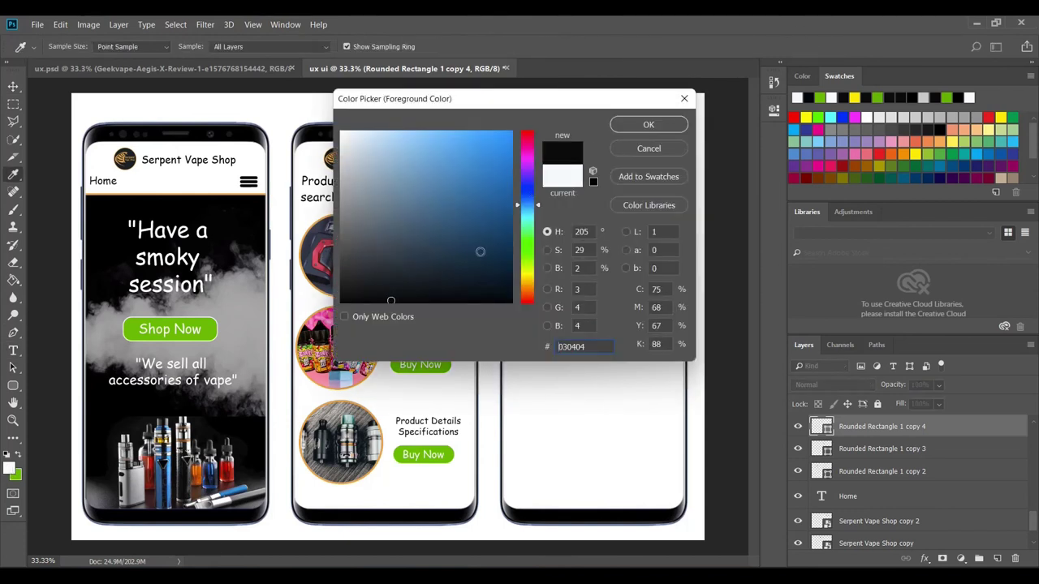
click(637, 128)
click(511, 182)
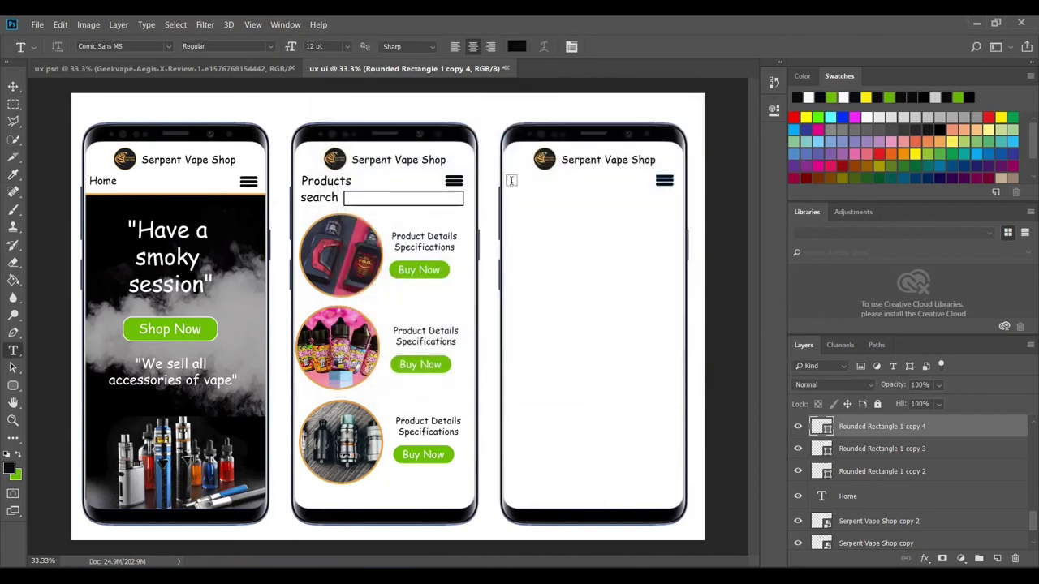
key(Caps_Lock)
text(Contact us)
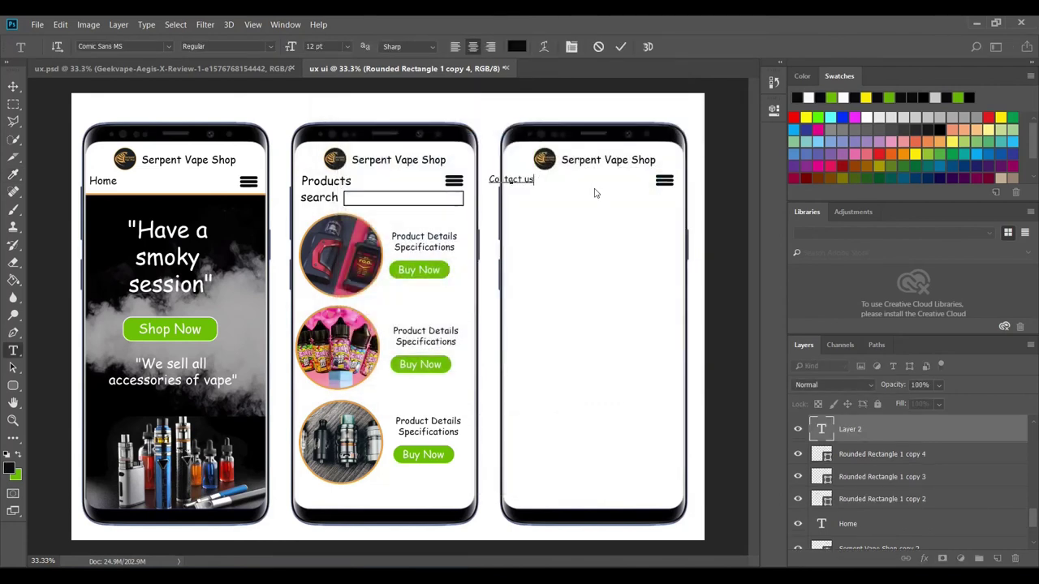
drag(523, 192, 553, 186)
- Set the Contact us heading to 16 pt, commit it, and align it with the other headings
key(ctrl+a)
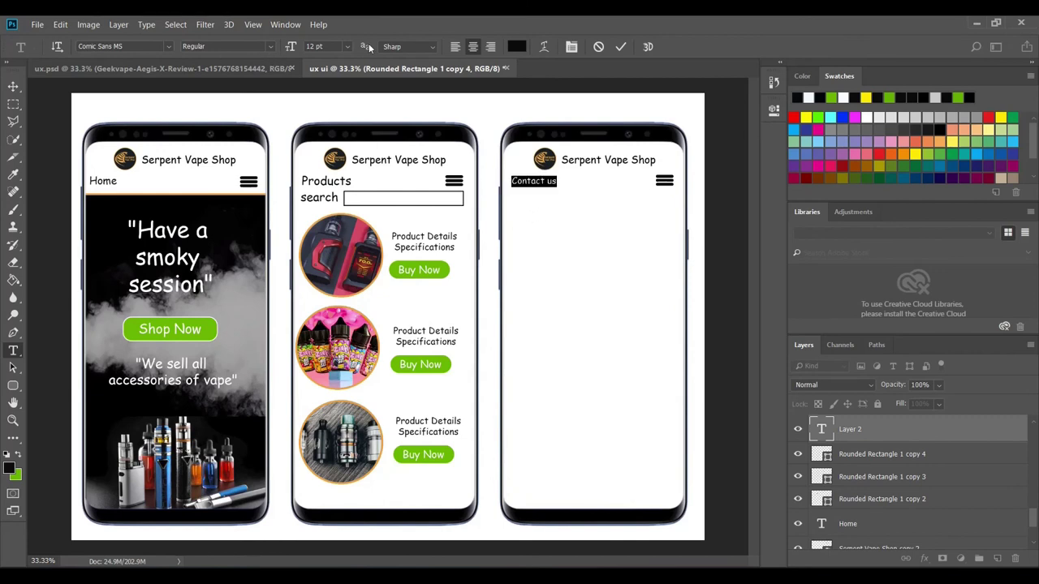
click(346, 47)
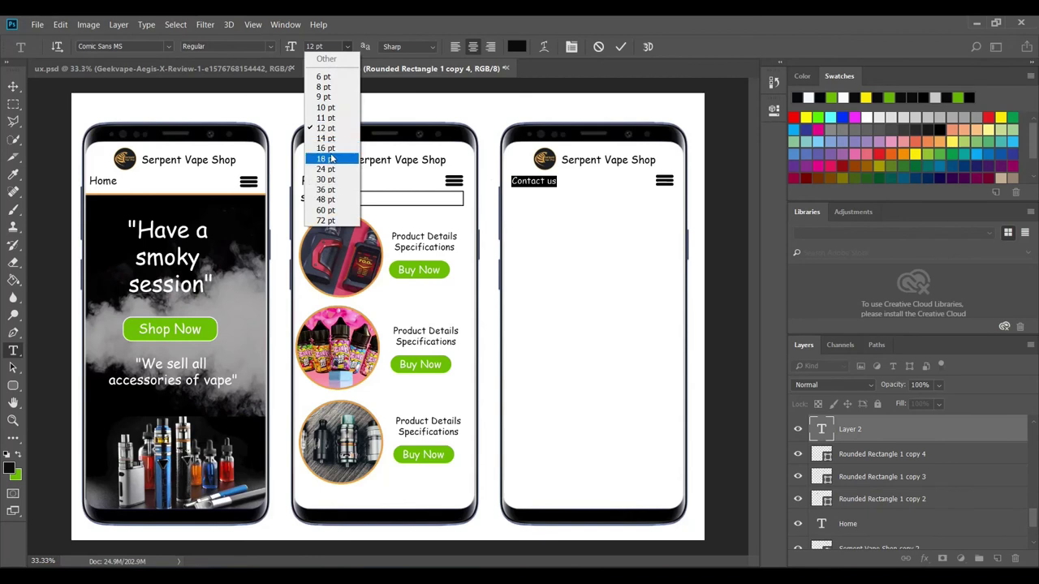
click(324, 154)
drag(557, 203, 552, 203)
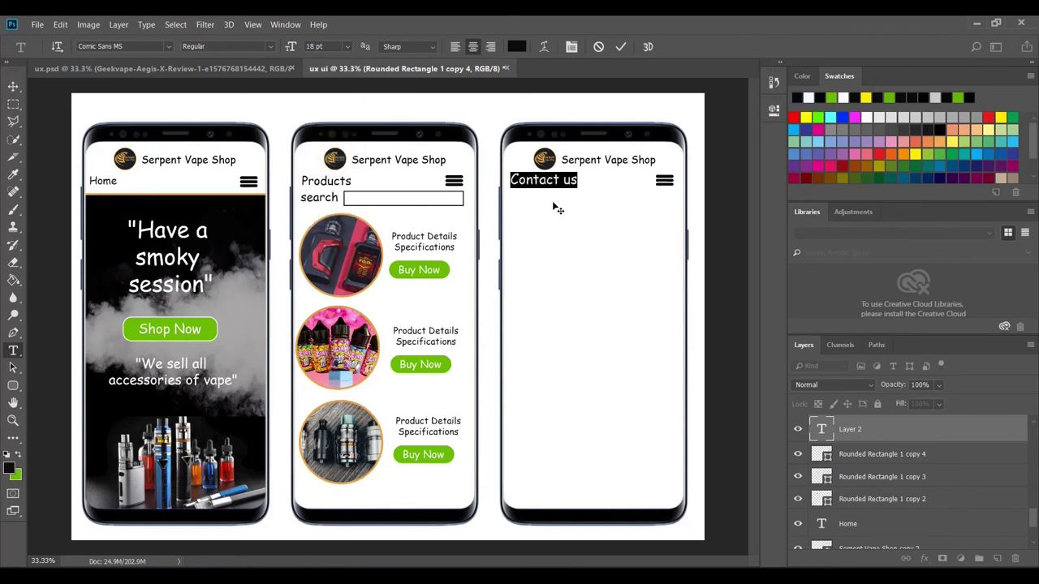
click(346, 47)
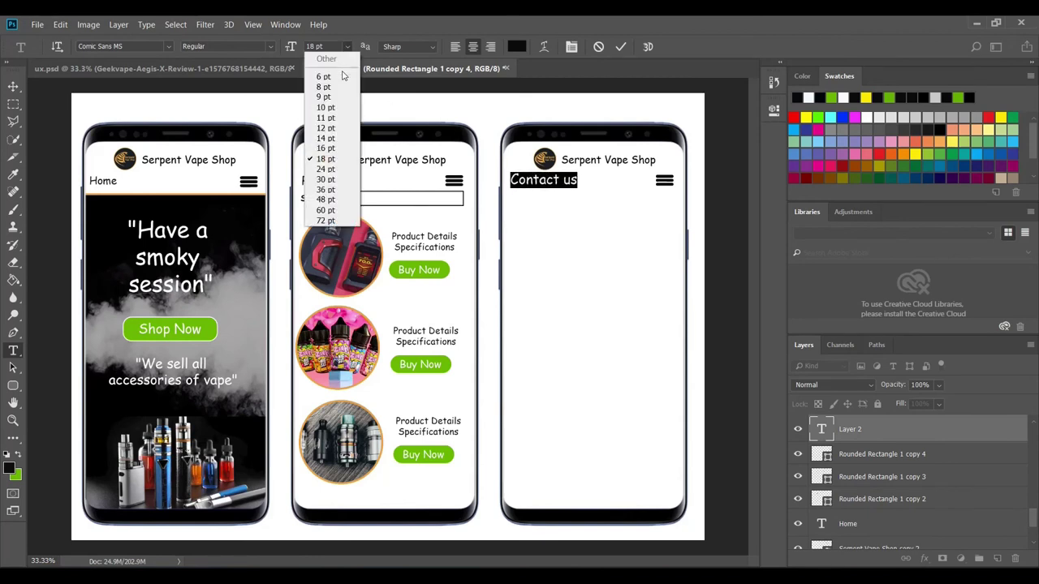
click(333, 148)
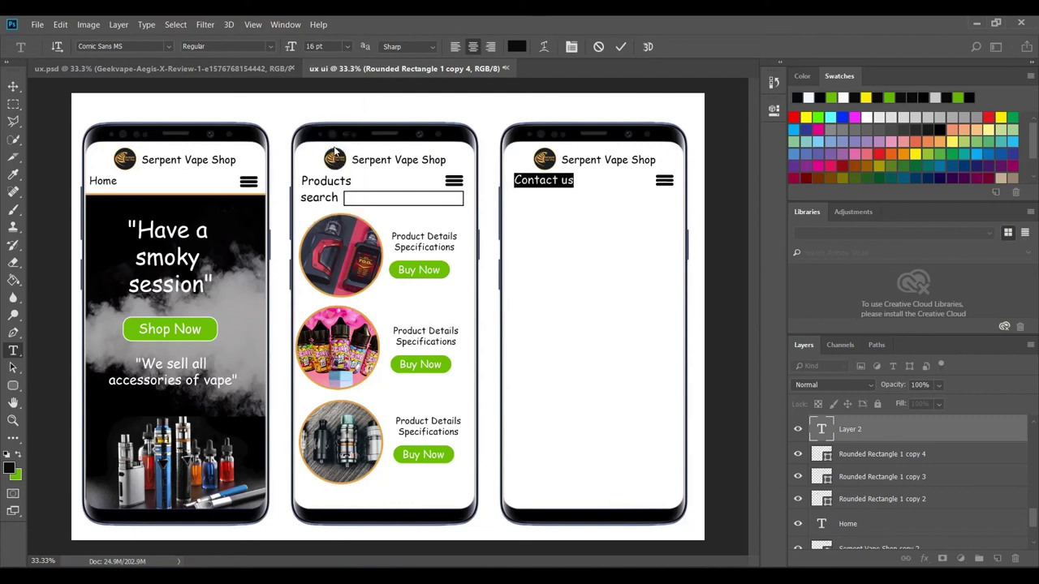
click(620, 47)
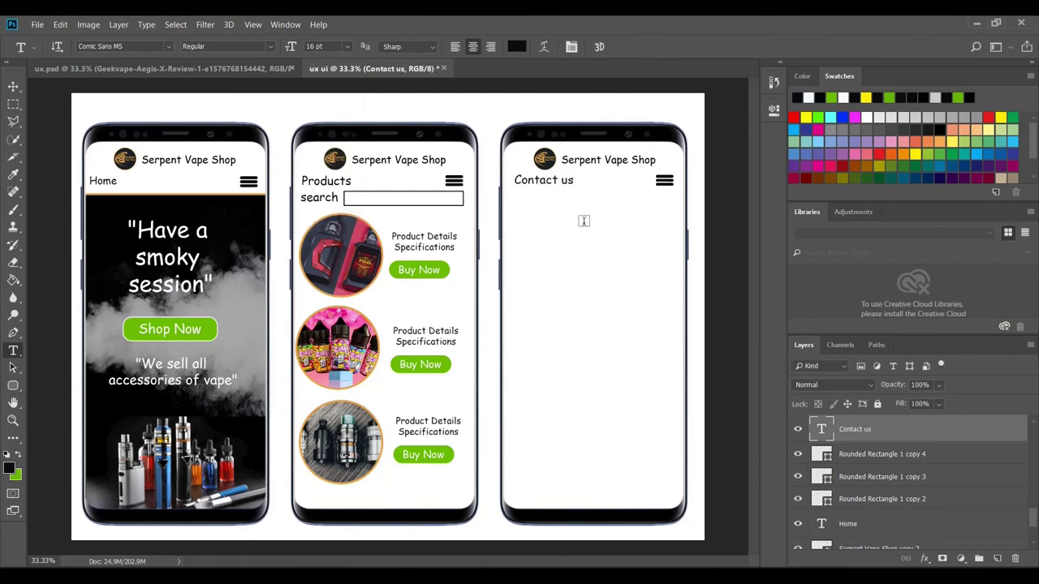
click(13, 86)
drag(533, 188, 533, 186)
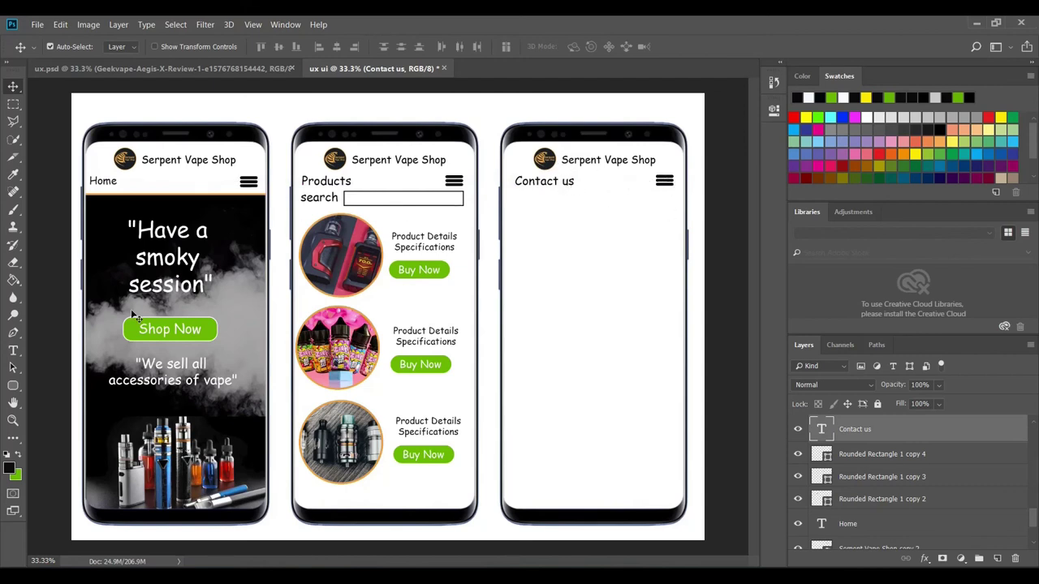
- After checking ux.psd, add and commit a 'Store Address' label below Contact us
click(198, 72)
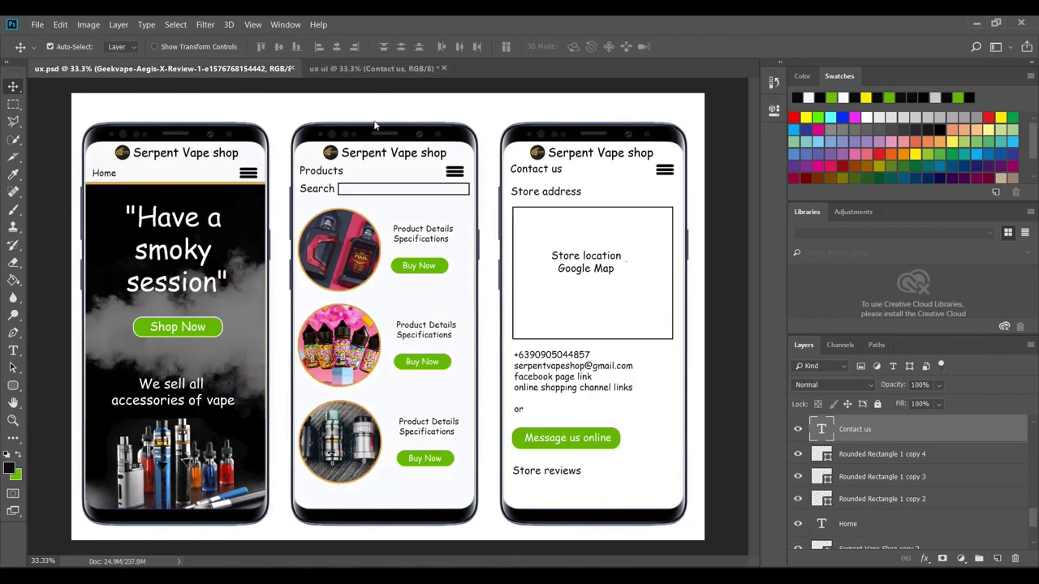
click(368, 68)
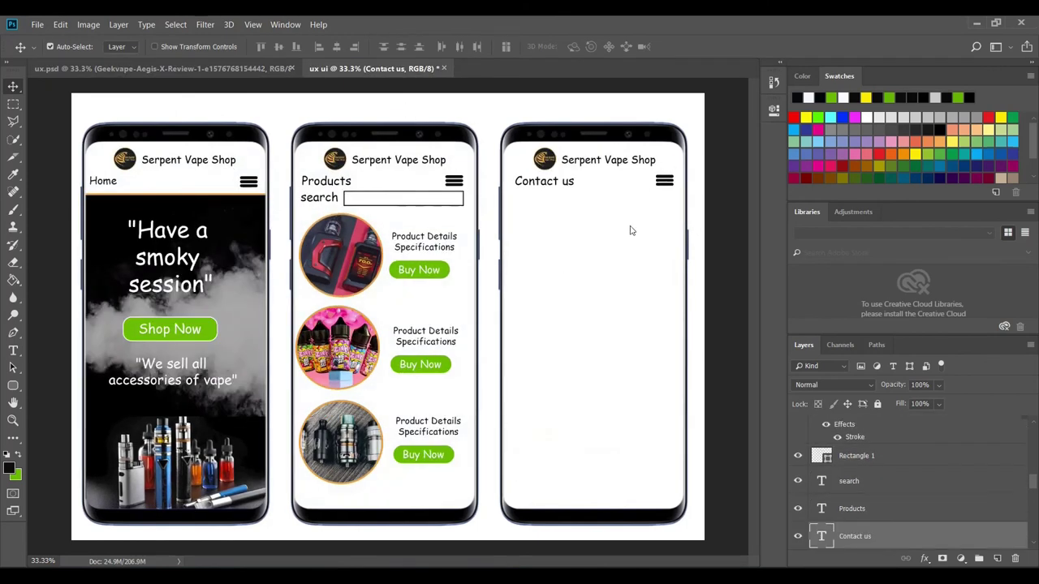
click(13, 350)
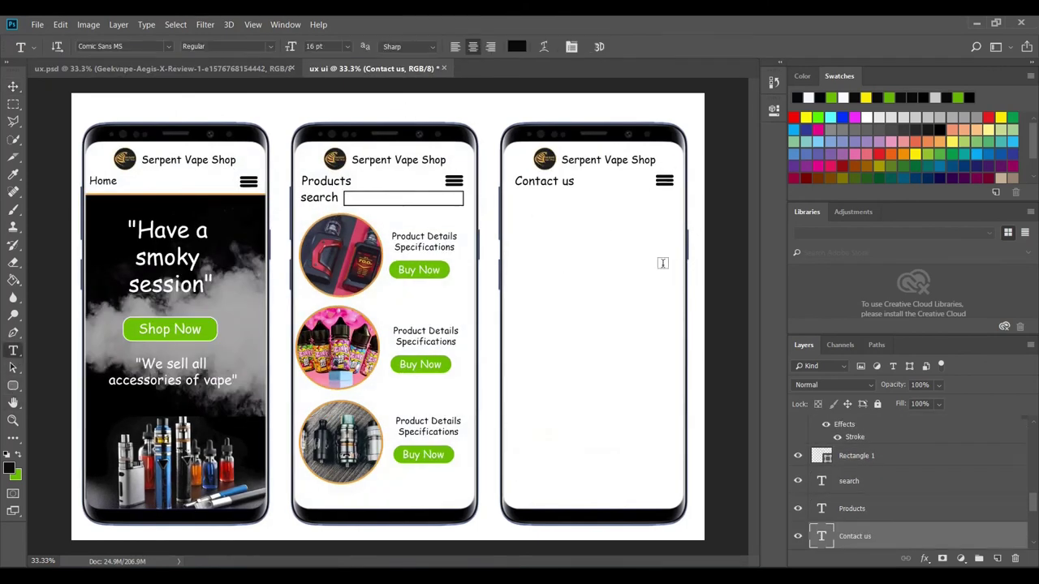
click(516, 215)
text(Store A)
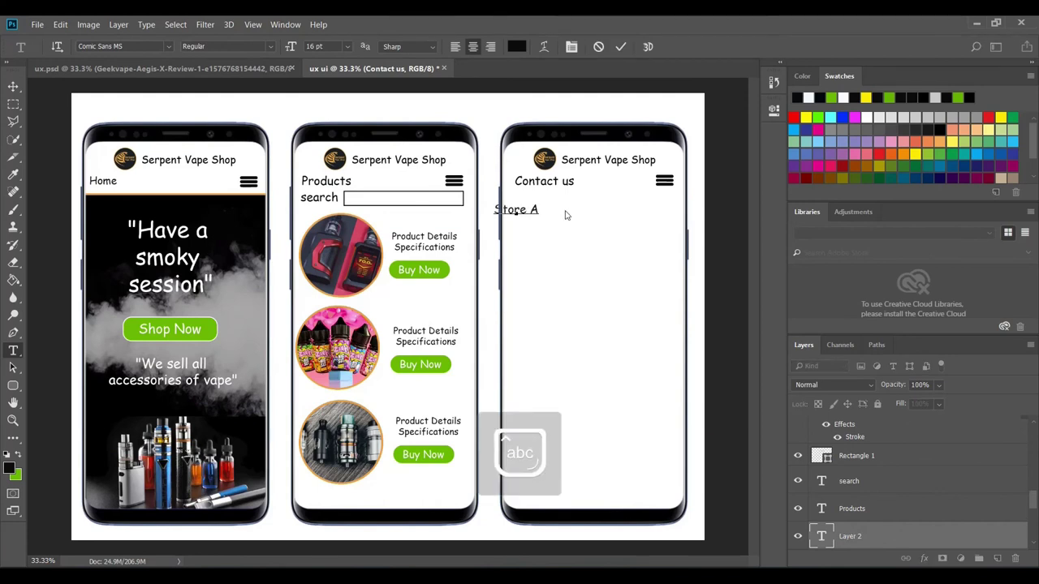
text(ddress)
drag(524, 232, 559, 230)
click(620, 46)
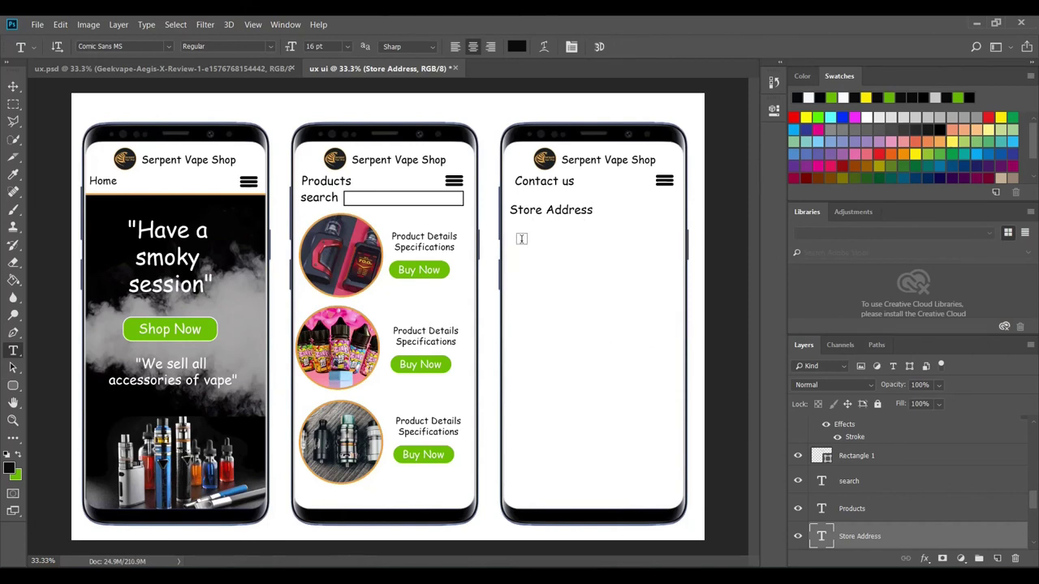
- Draw a rectangle below Store Address with the Rectangle Tool
click(13, 386)
click(42, 387)
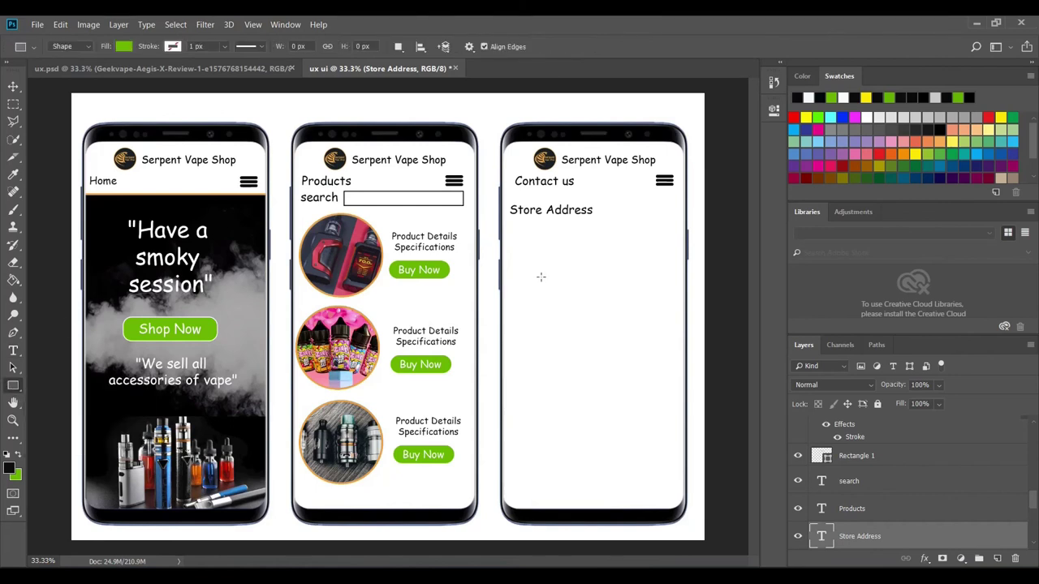
drag(516, 228, 672, 385)
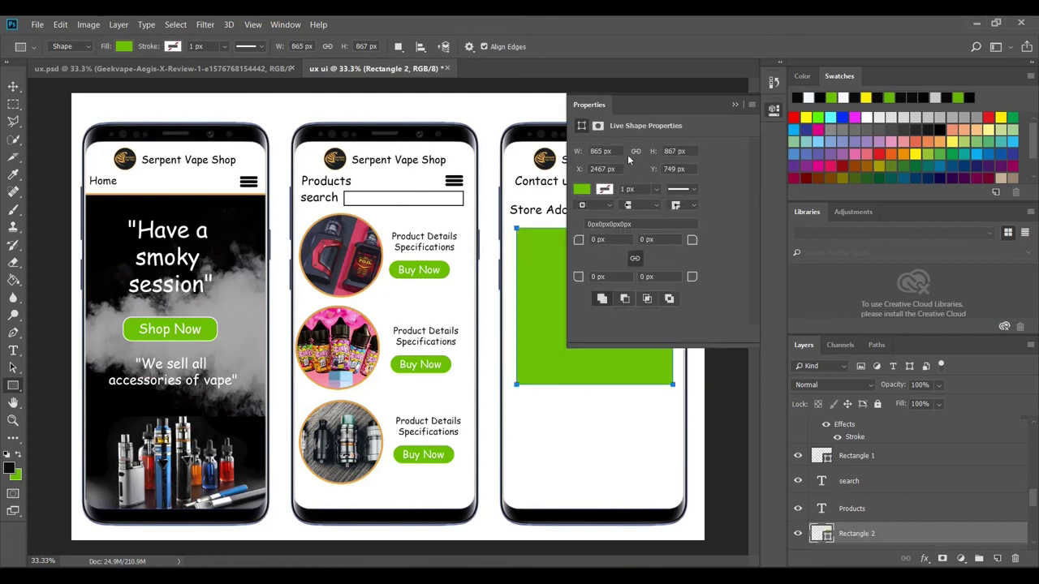
- Give the rectangle no fill and a black 5 px stroke, then nudge it left
click(580, 193)
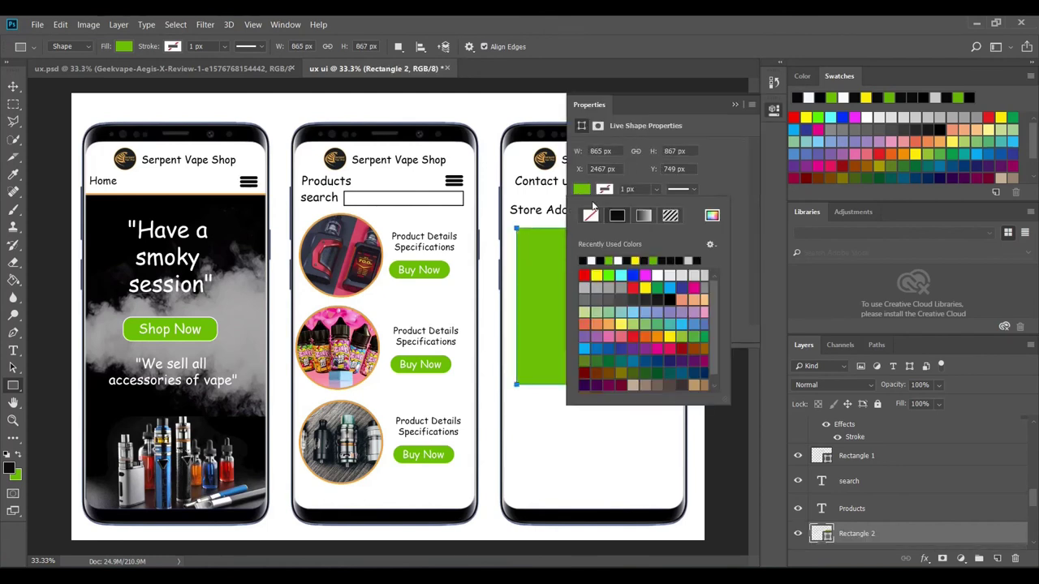
click(591, 218)
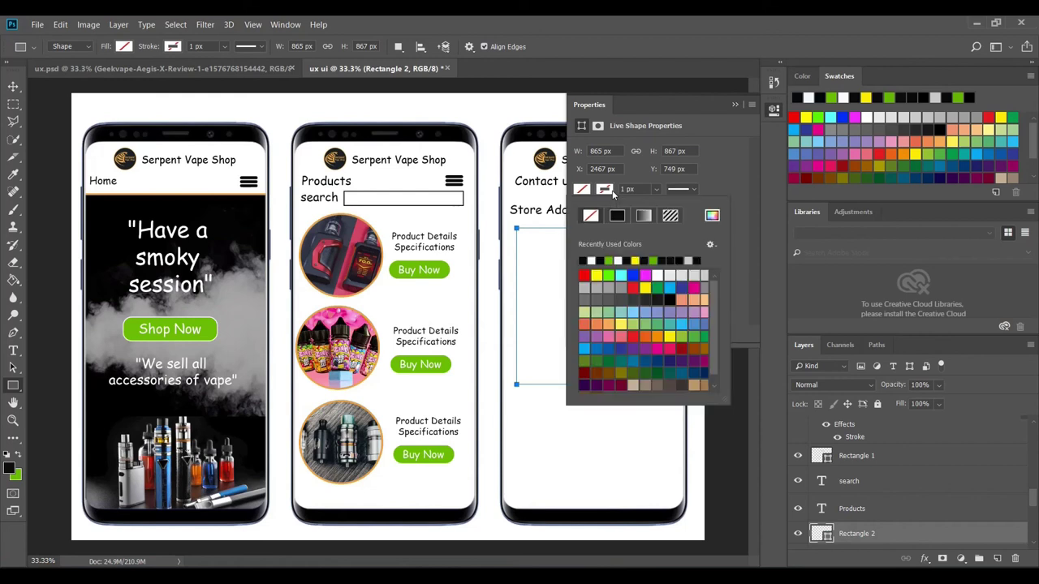
click(617, 219)
click(601, 260)
click(626, 188)
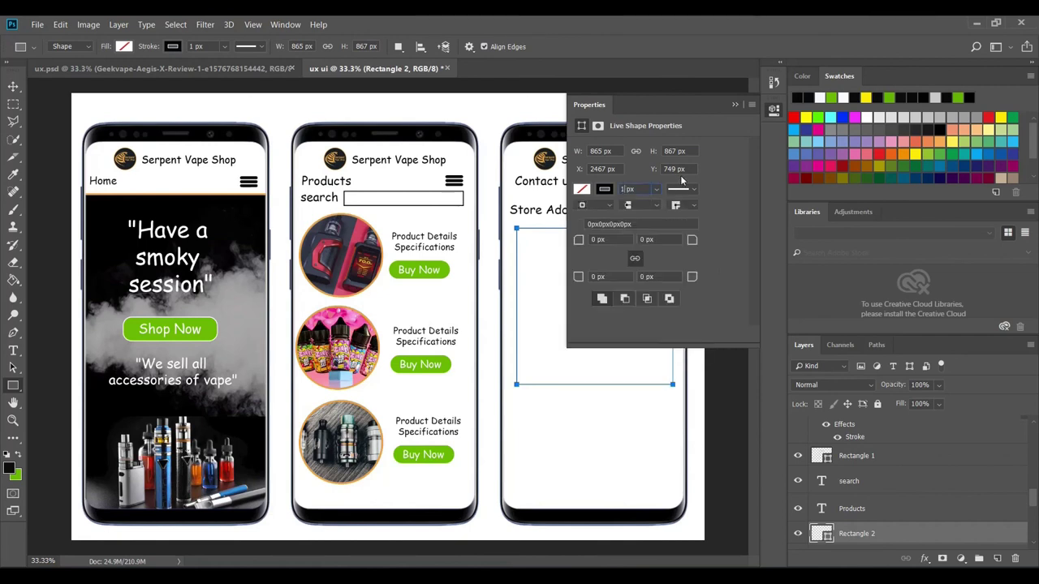
key(BackSpace)
text(5)
click(734, 104)
key(Return)
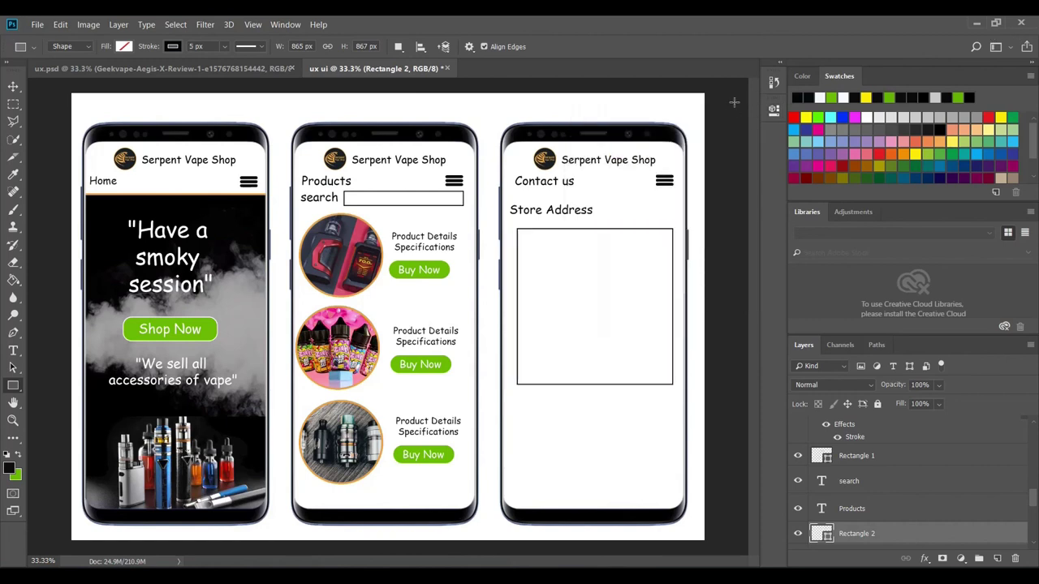
click(13, 86)
key(Left)
key(Left)
key(Left)
key(Left)
key(Left)
key(Left)
key(Left)
key(Left)
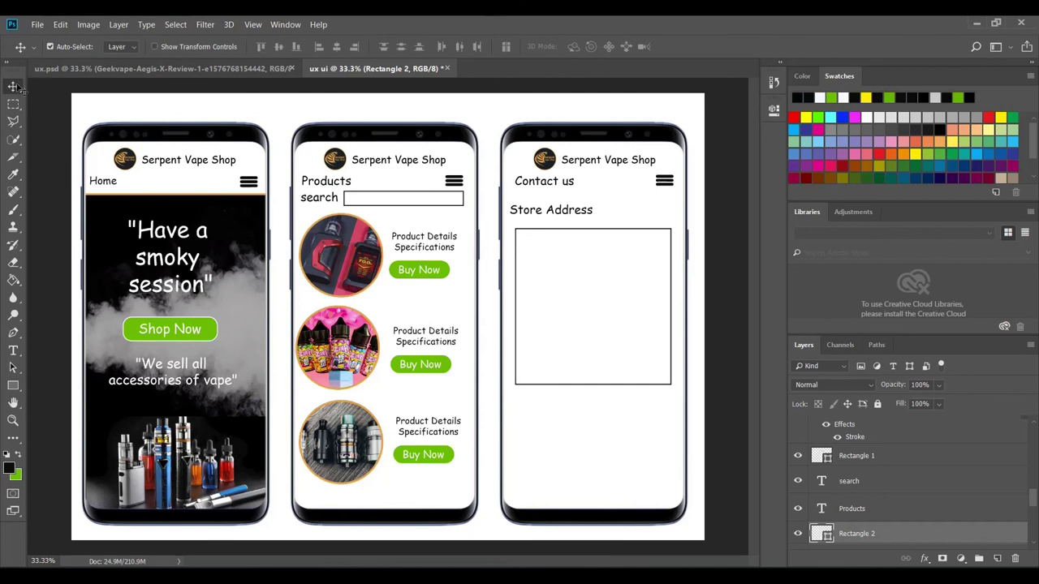
- Type 'Store location' and 'Google map link' on two lines inside the address box
click(13, 351)
click(548, 278)
text(Store location)
key(Return)
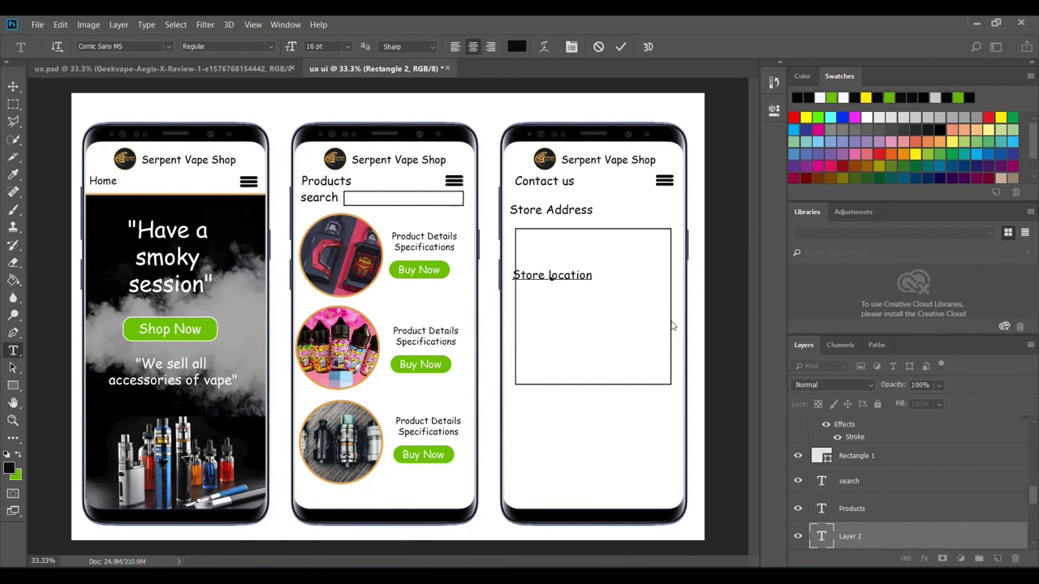
text(Google map link)
- Trim the map text, centre and lower it in the box, commit, then view ux.psd
drag(559, 331, 596, 331)
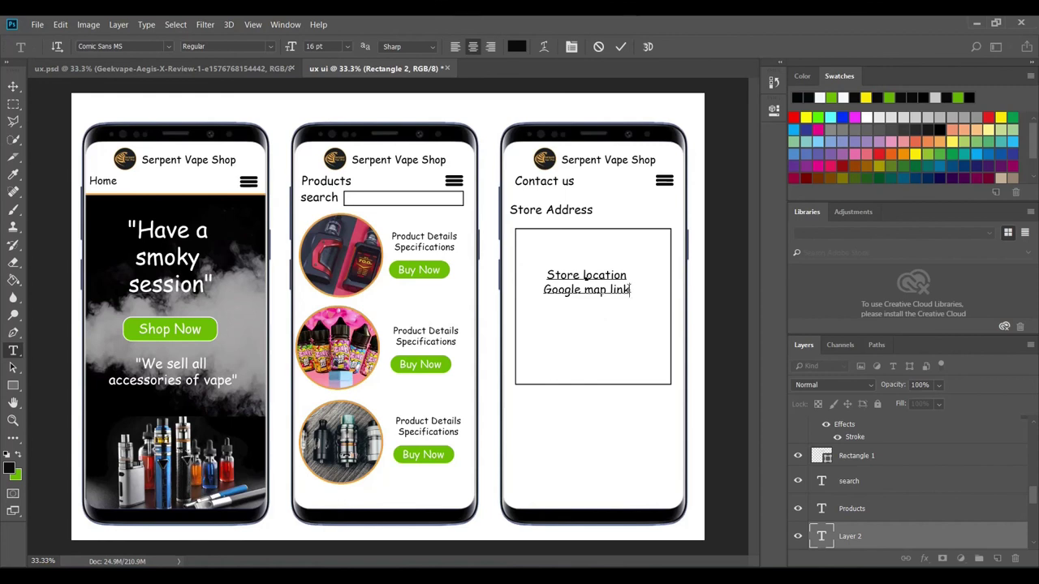
key(BackSpace)
key(BackSpace)
key(BackSpace)
key(BackSpace)
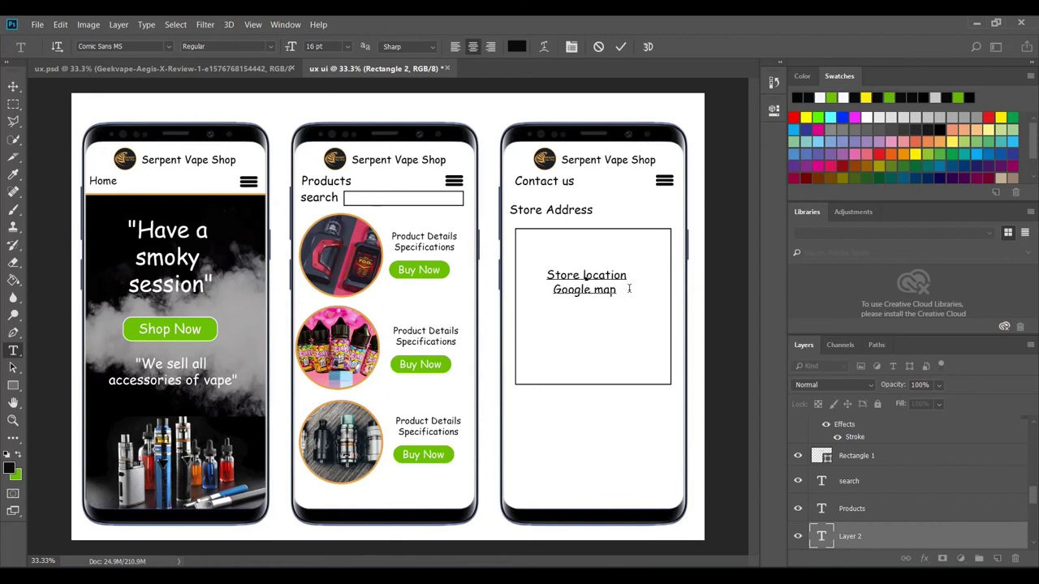
drag(593, 316, 594, 326)
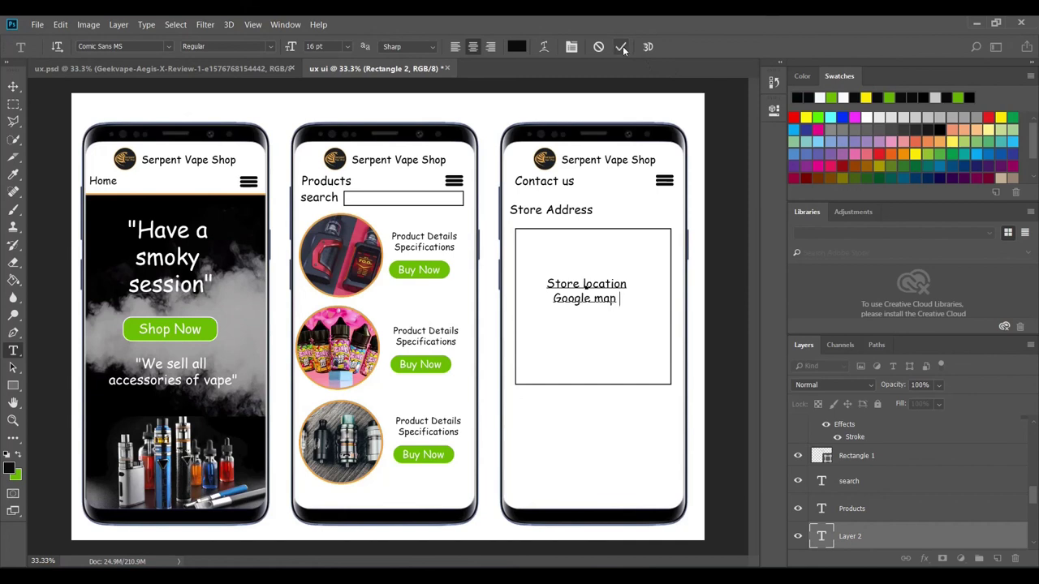
click(623, 46)
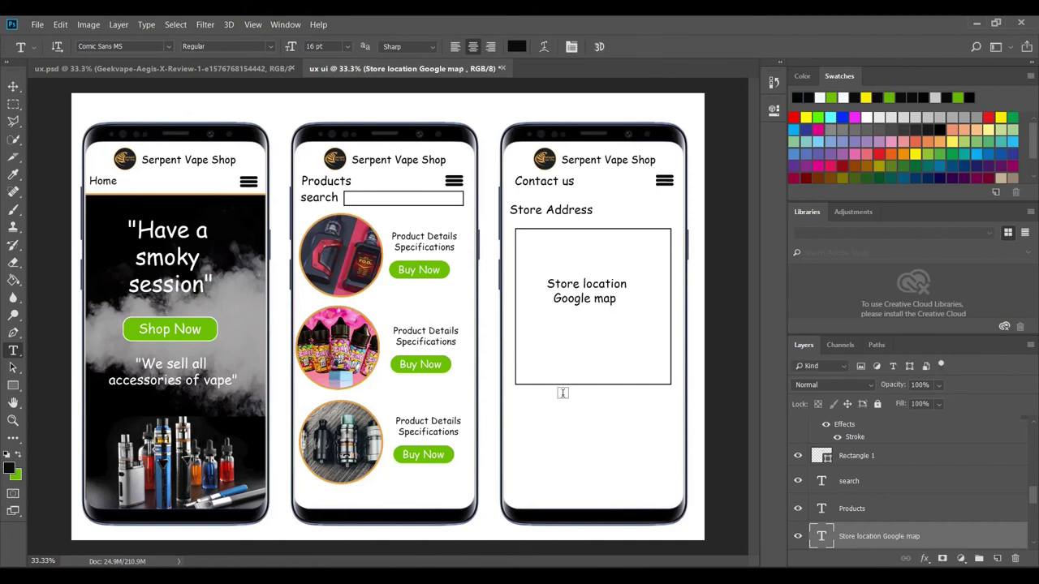
click(227, 70)
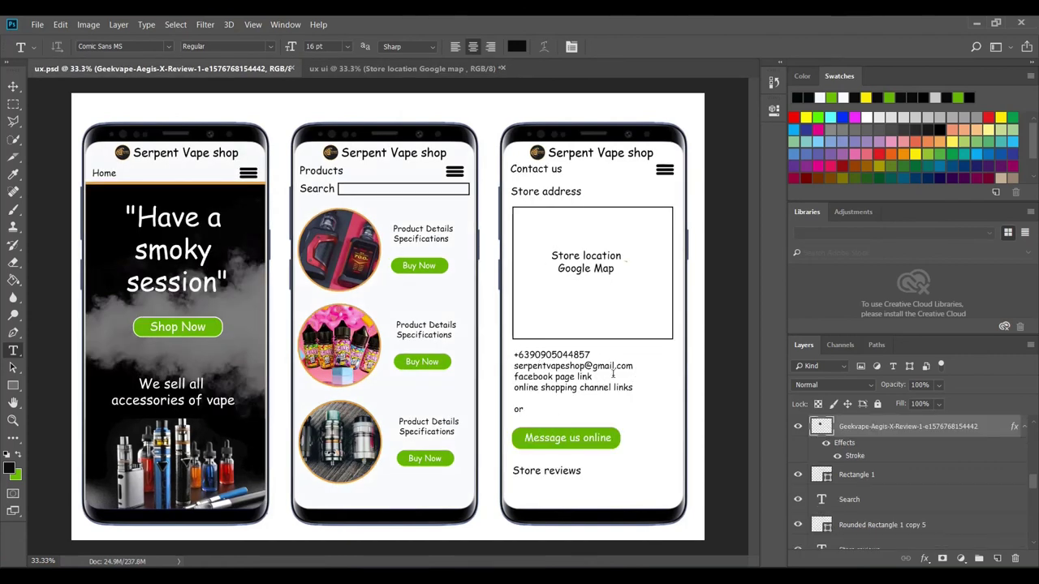
- In ux ui, type the shop's phone number below the map box, left-aligned at 12 pt
click(397, 68)
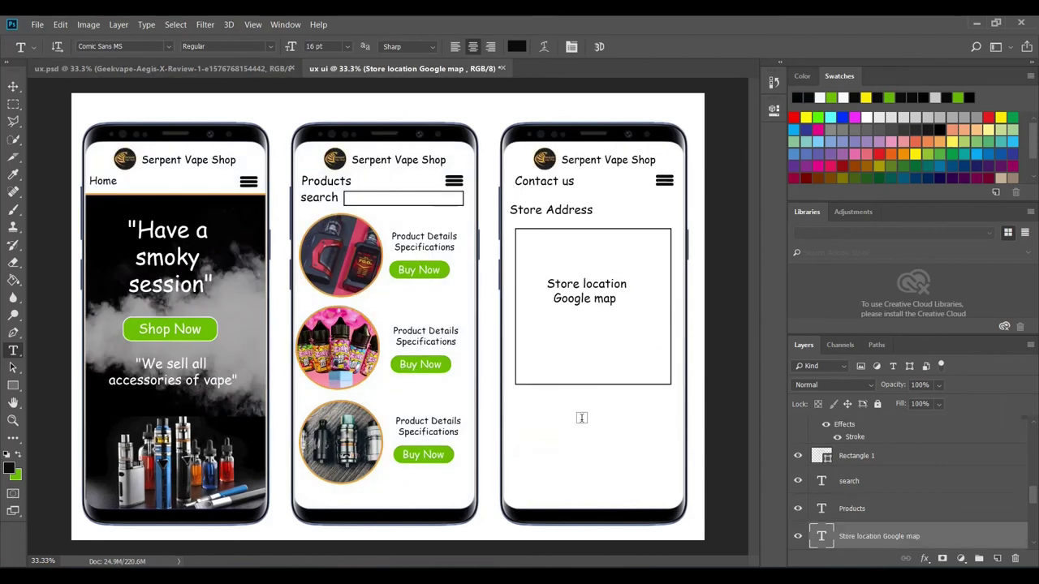
click(519, 405)
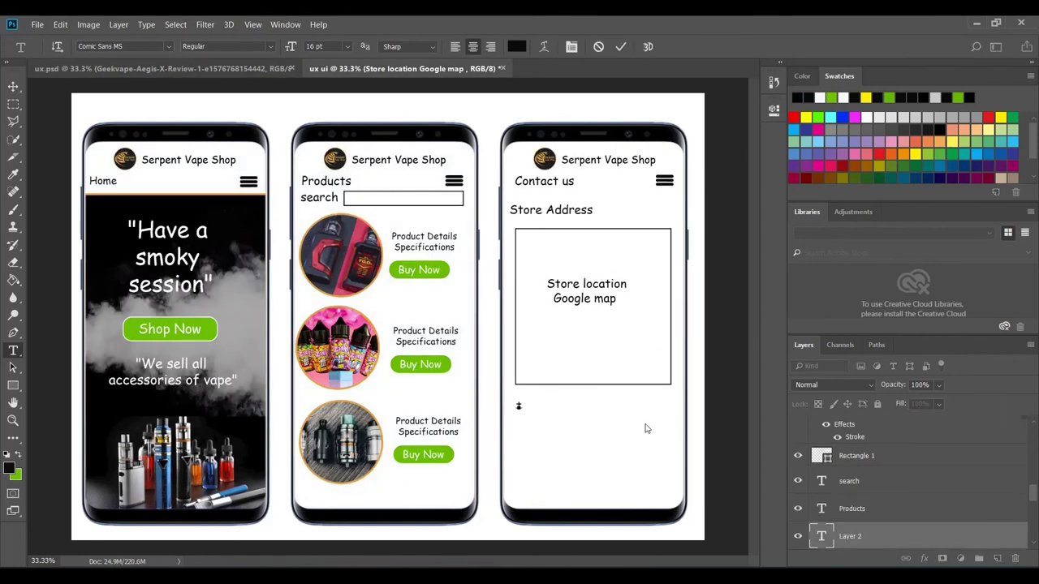
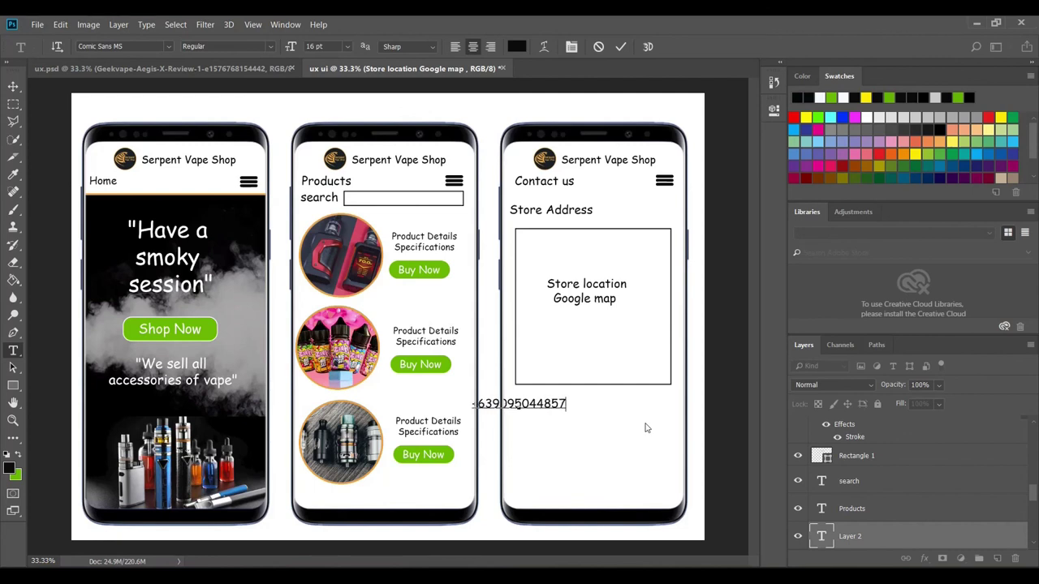
key(ctrl+shift+l)
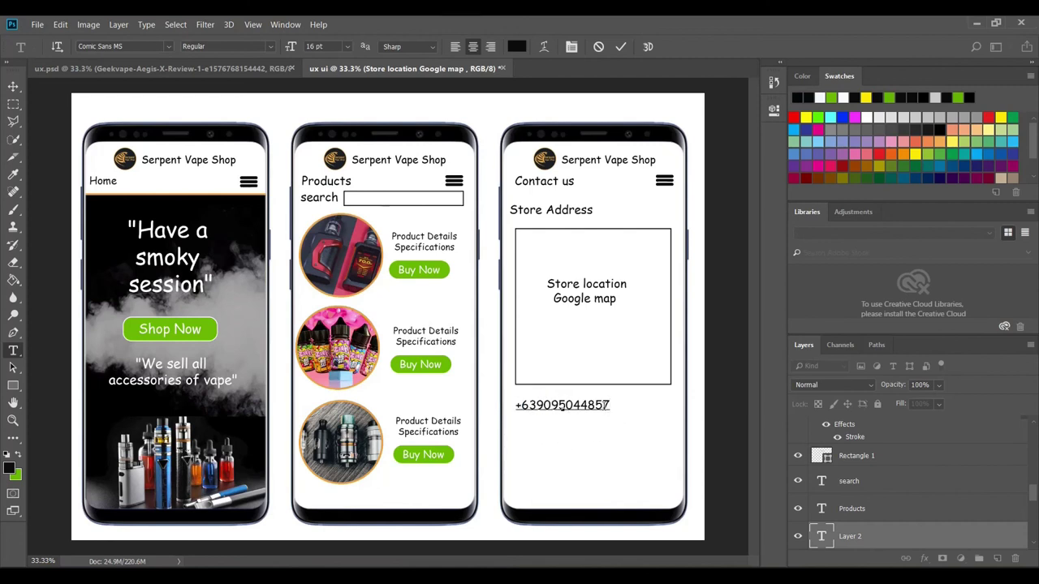
drag(610, 405, 497, 415)
click(347, 46)
click(325, 129)
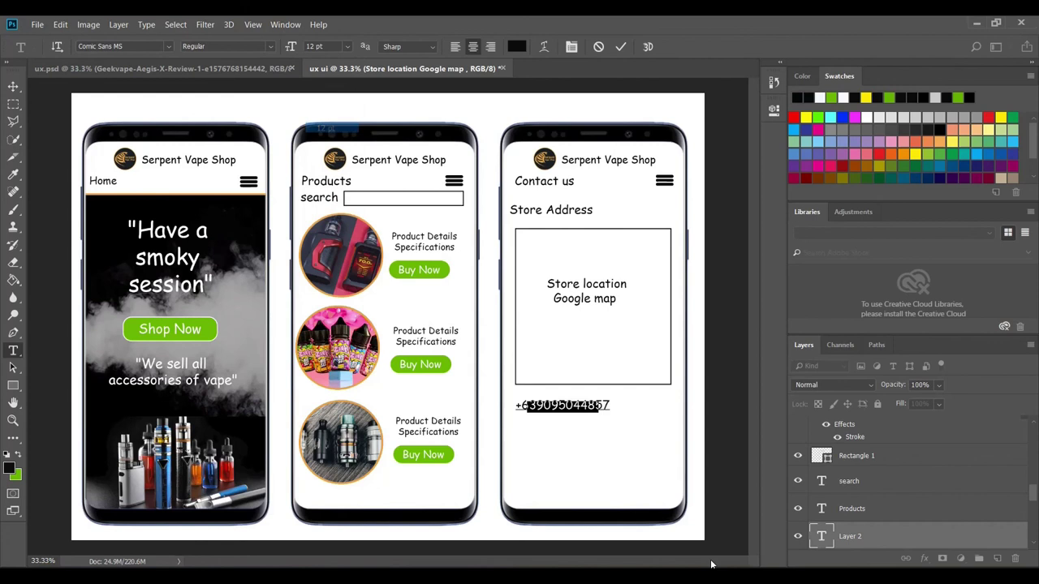
- Add the shop's e-mail address, 'Facebook page link' and 'online shopping links' lines
click(612, 412)
key(Return)
key(ctrl+a)
click(526, 444)
key(Return)
text(Facebook page link)
key(ctrl+Return)
text(online shopping links)
key(ctrl+Return)
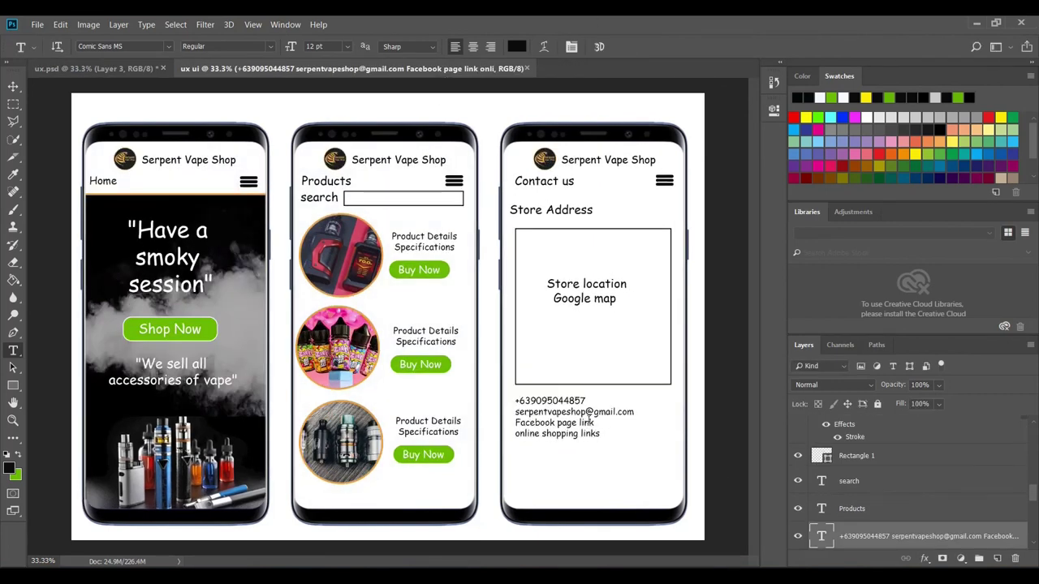
- Append an 'or' line, commit the contact text, and set the foreground to green
key(ctrl+Tab)
key(ctrl+Tab)
click(599, 433)
key(Return)
key(Return)
text(or)
click(617, 47)
click(18, 456)
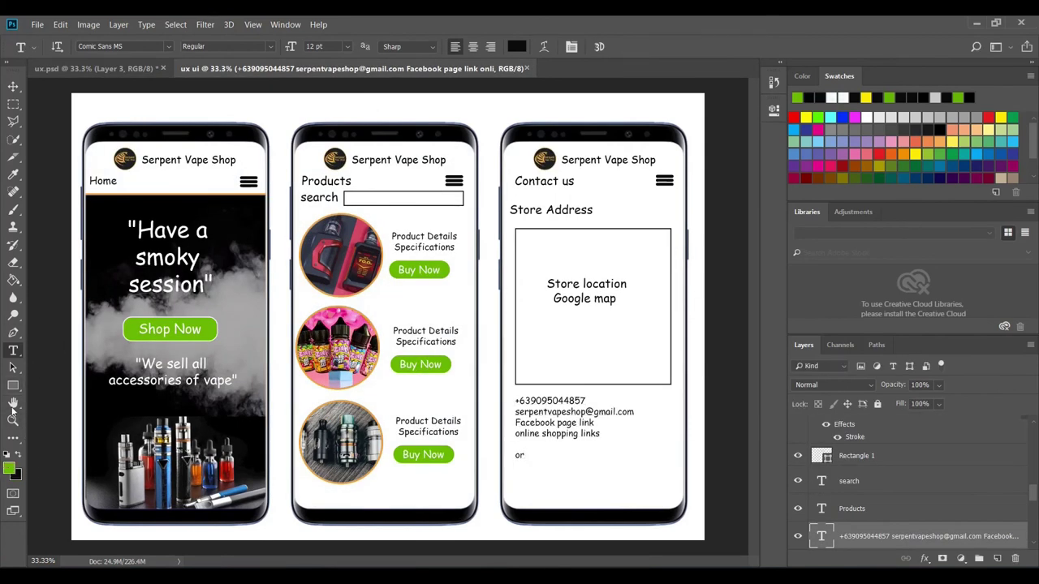
click(13, 385)
- Draw a green rounded-rectangle button below 'or'
right_click(15, 386)
click(65, 397)
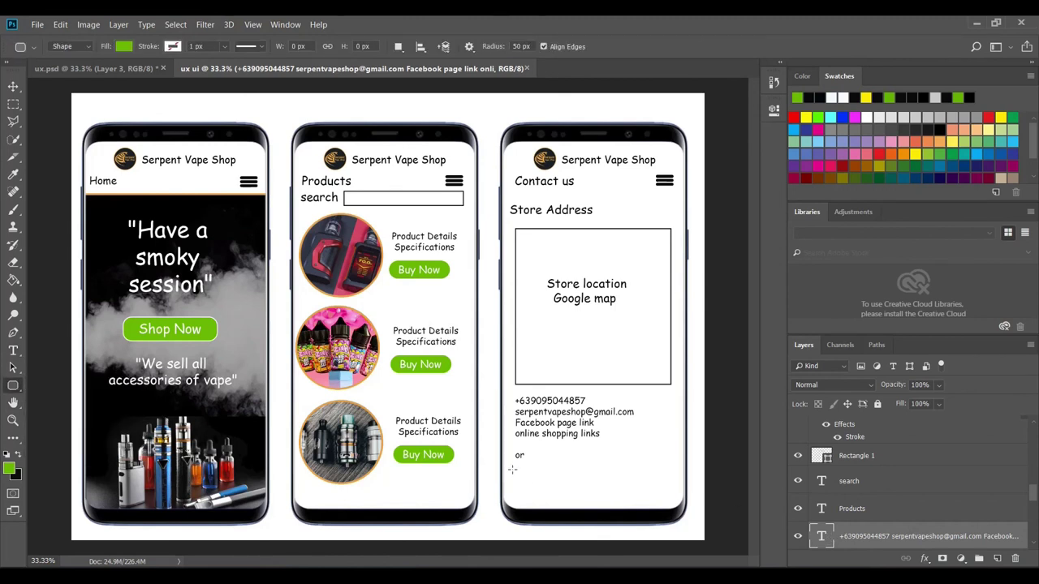
drag(521, 469, 610, 484)
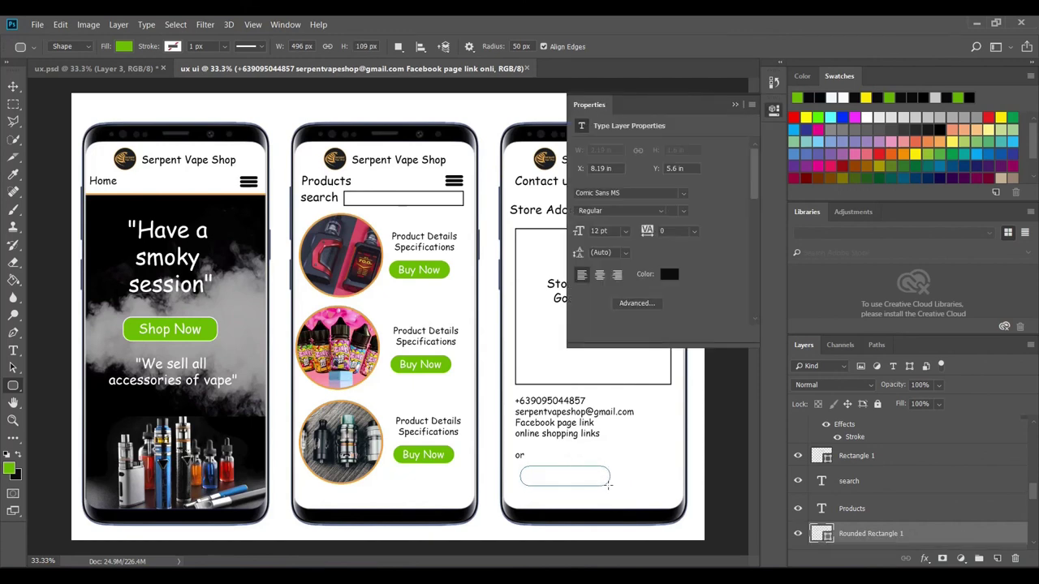
click(734, 104)
key(Return)
- Add white 'Message us online' text on the green button
key(t)
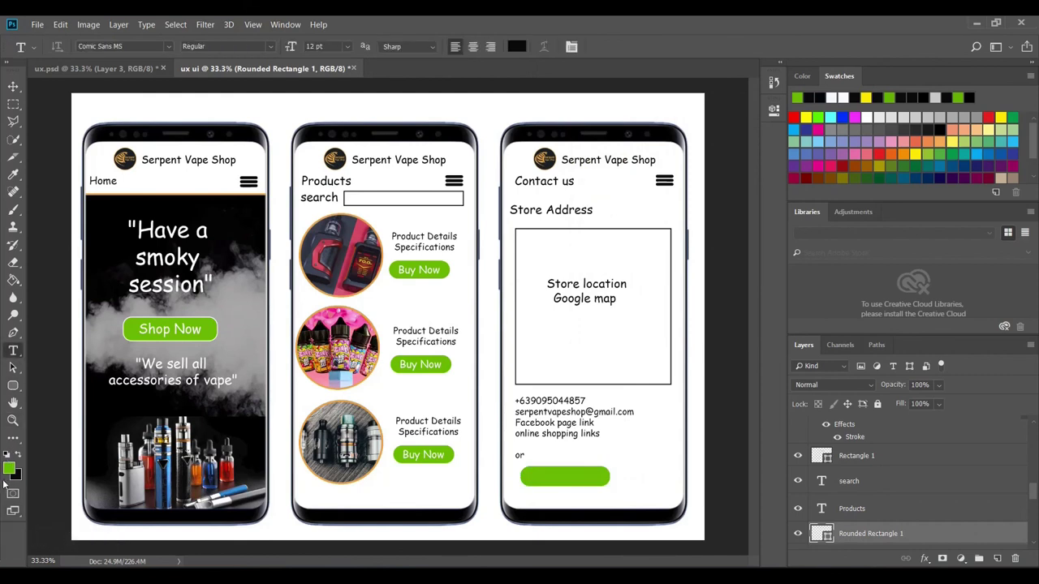
click(8, 469)
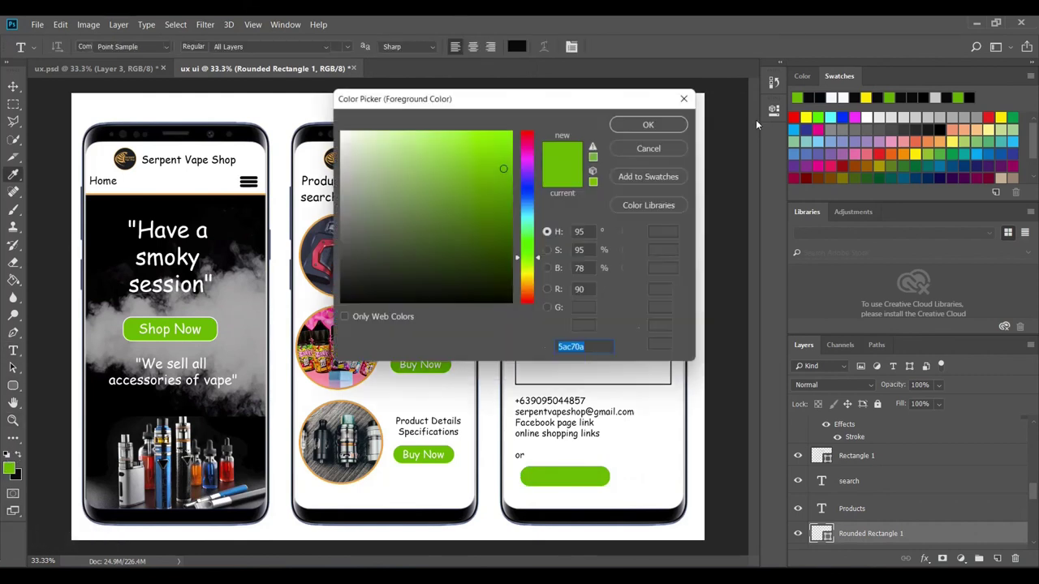
click(343, 132)
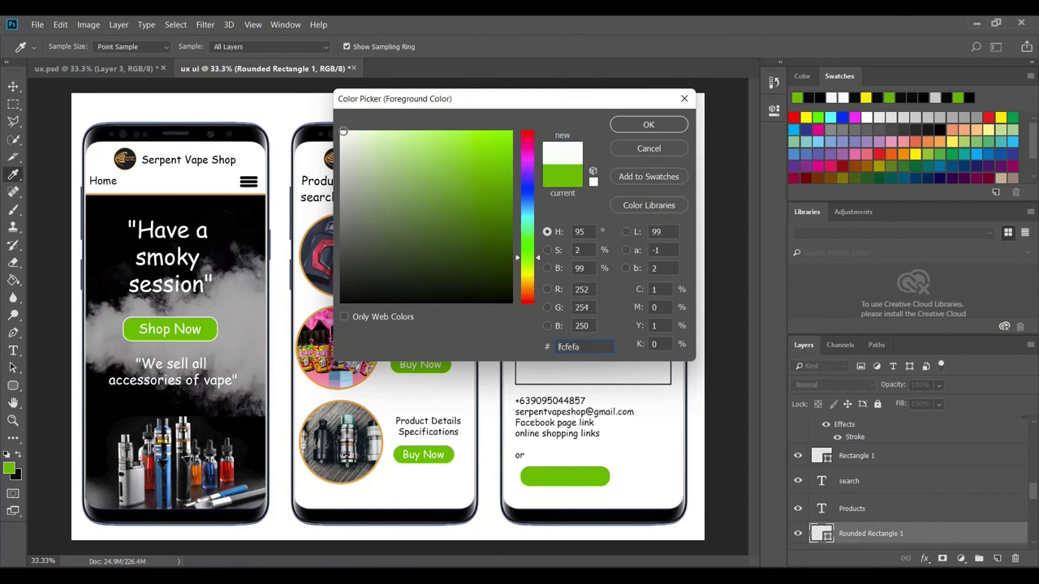
click(649, 124)
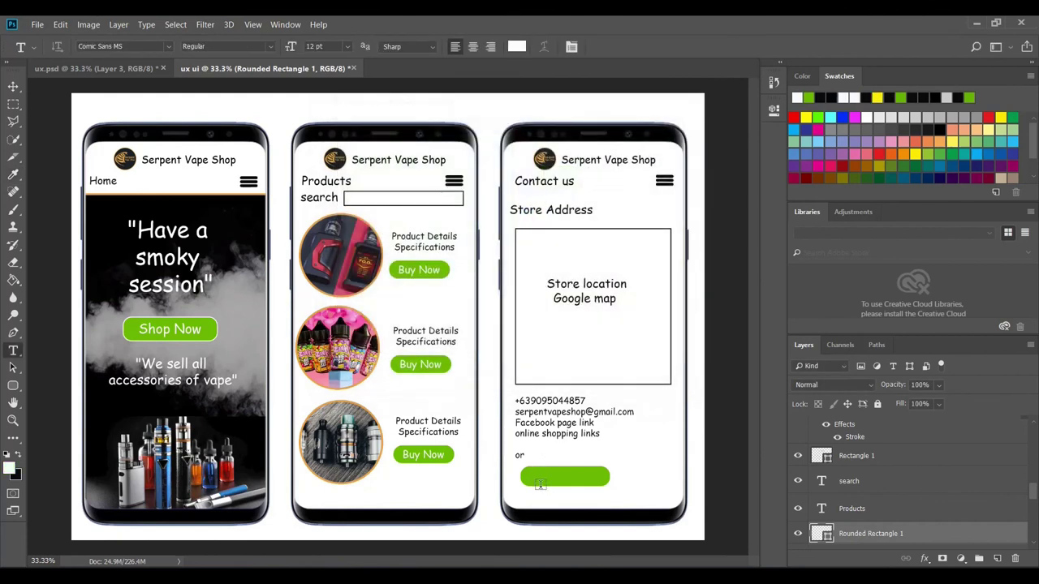
click(541, 478)
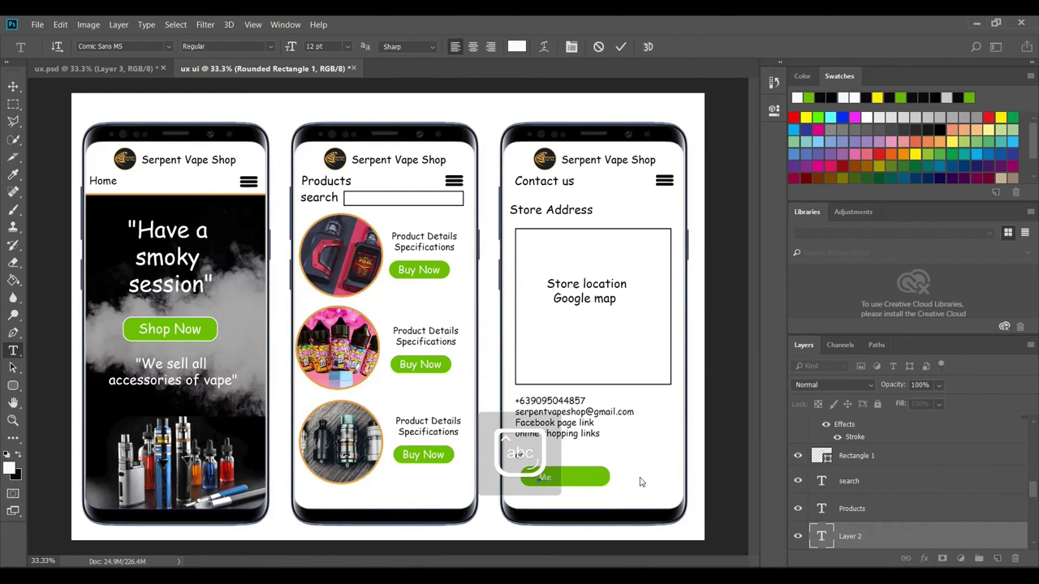
text(Message)
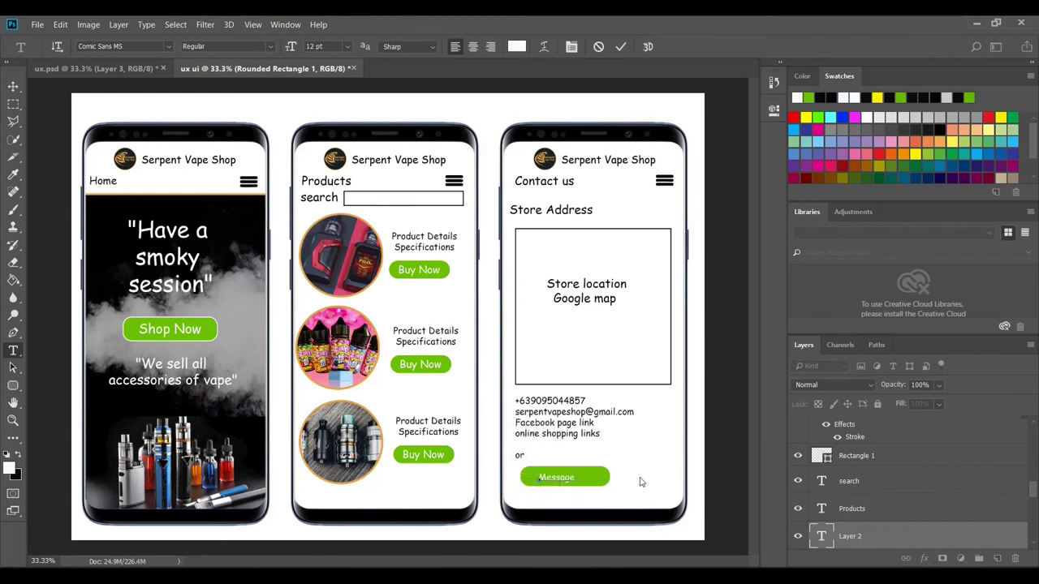
text( us online)
drag(589, 502, 584, 502)
click(624, 46)
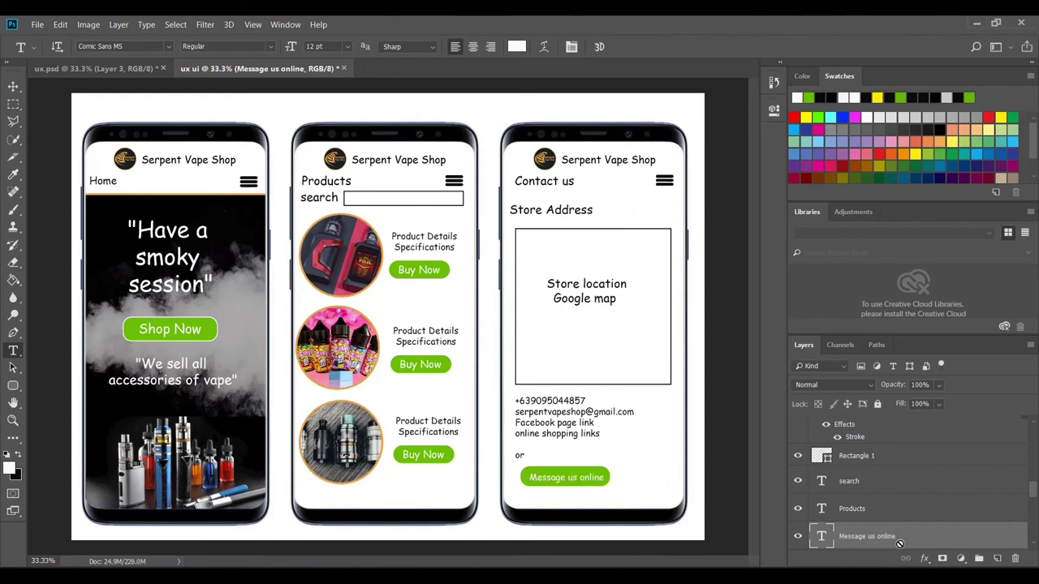
- Convert the button and its label into one Smart Object and nudge it left
scroll(860, 520, down, 2)
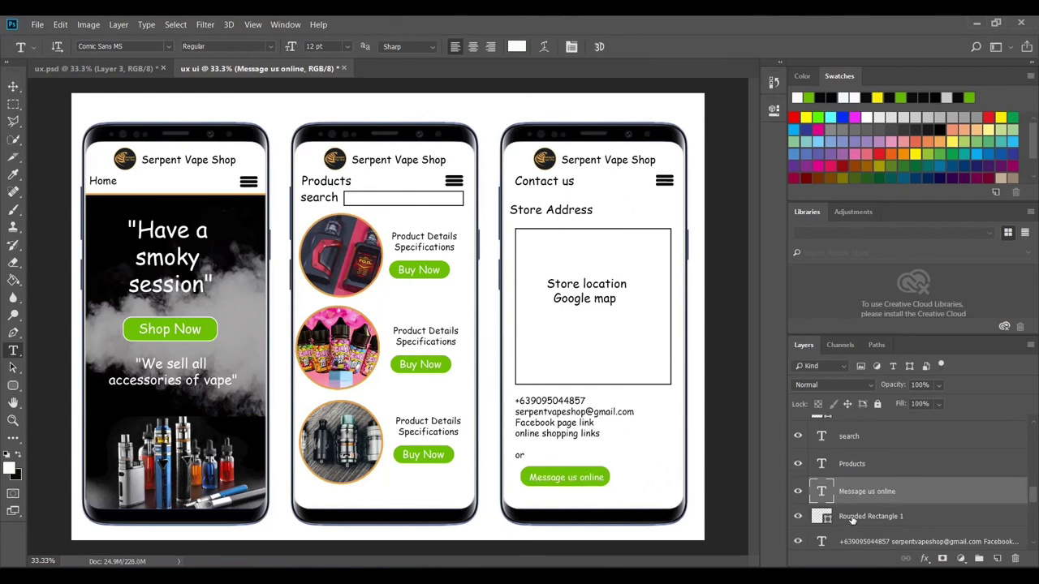
shift+click(850, 519)
right_click(850, 520)
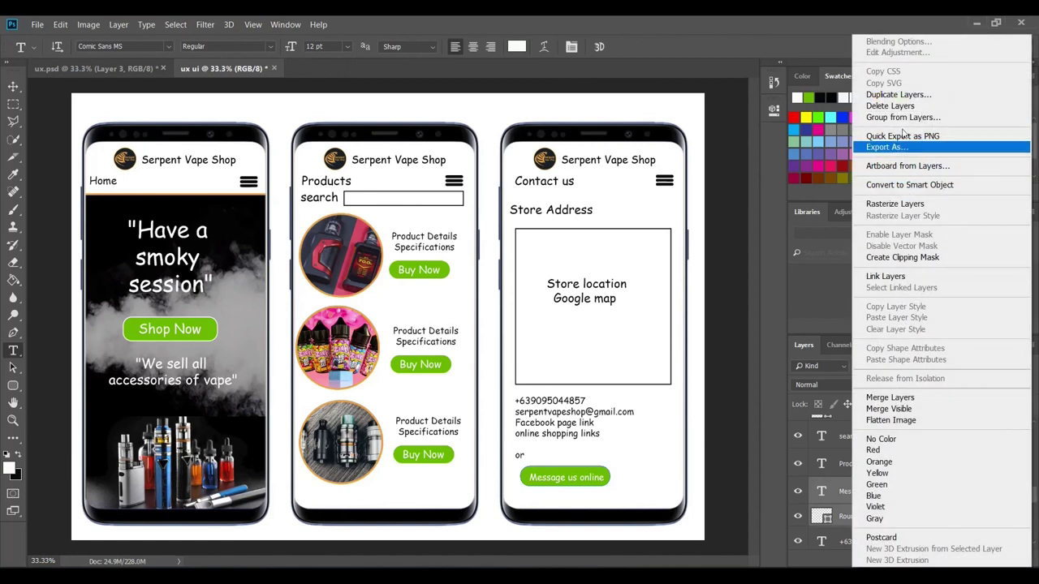
click(901, 185)
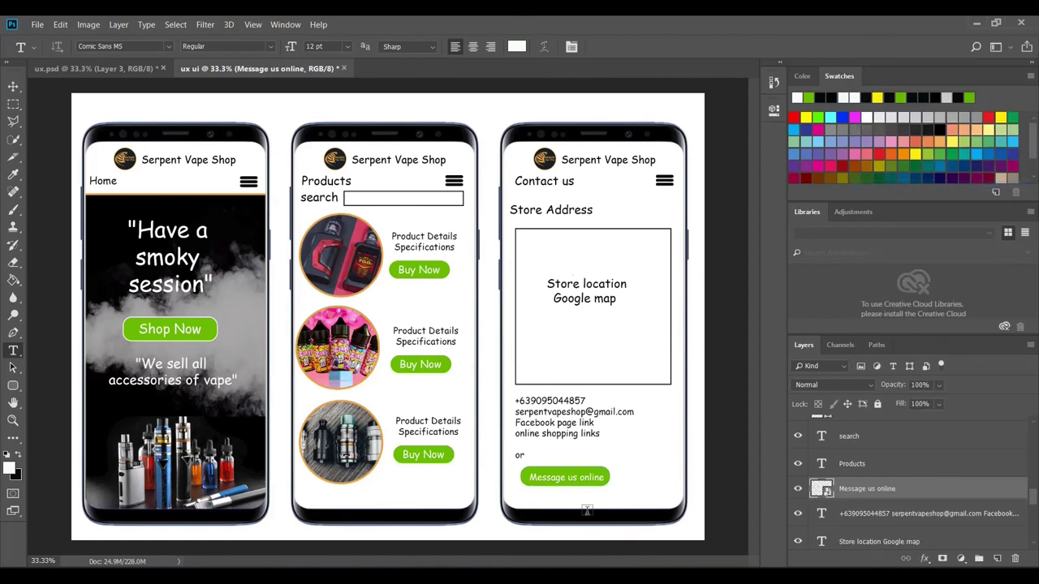
key(v)
drag(571, 476, 566, 477)
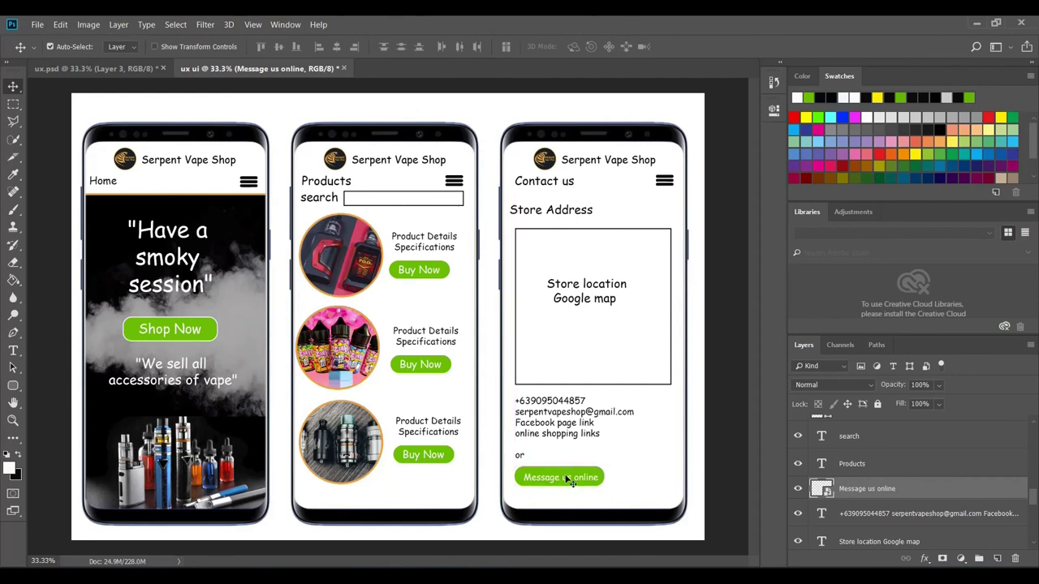